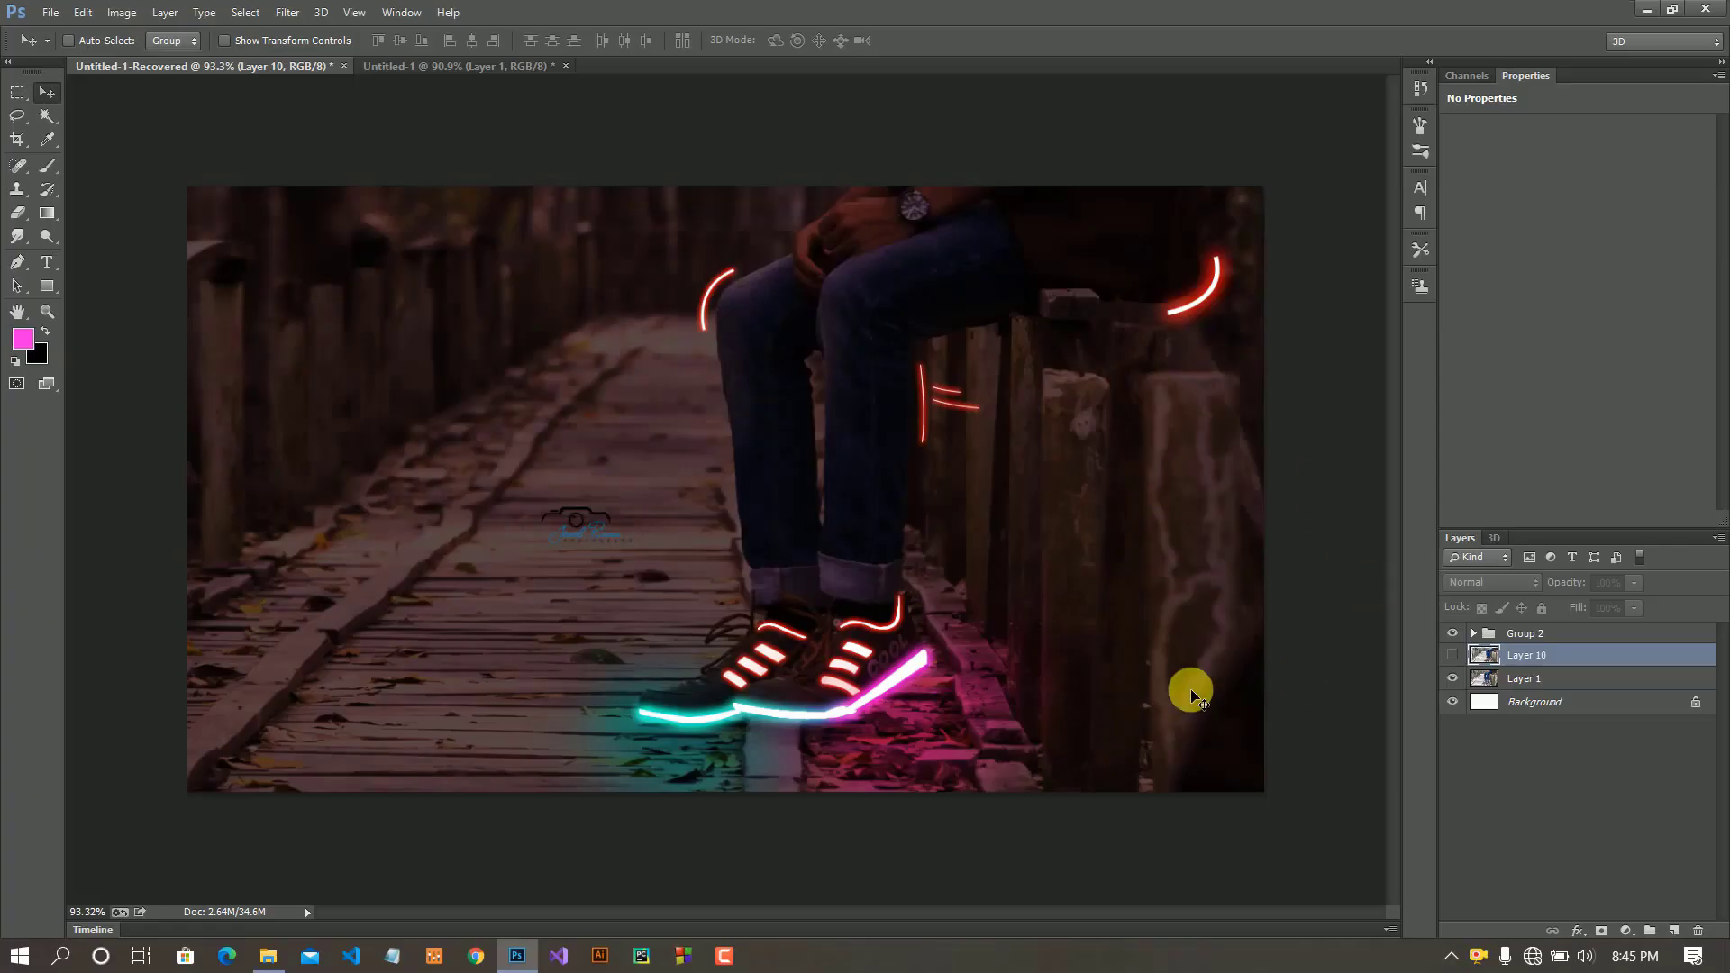
- Hide and show Group 2 to compare the neon edit with the original, then view Untitled-1
{"action": "left_click", "coordinate": [1459, 635]}
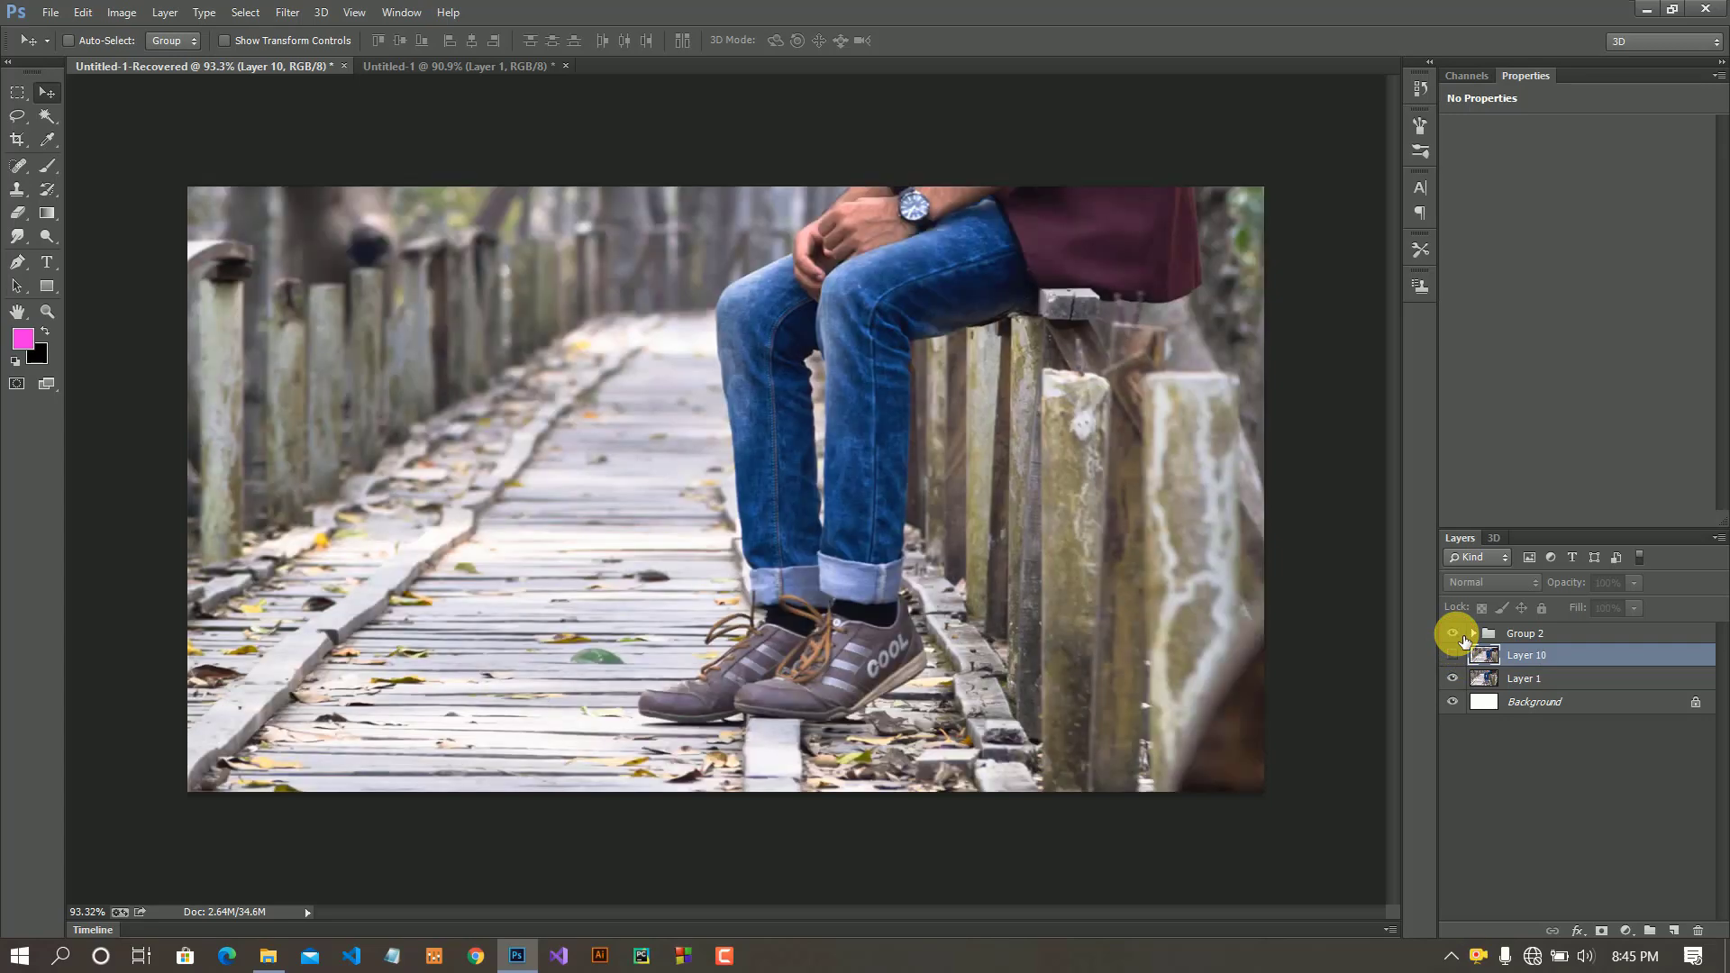
{"action": "left_click", "coordinate": [1460, 634]}
{"action": "left_click", "coordinate": [1453, 634]}
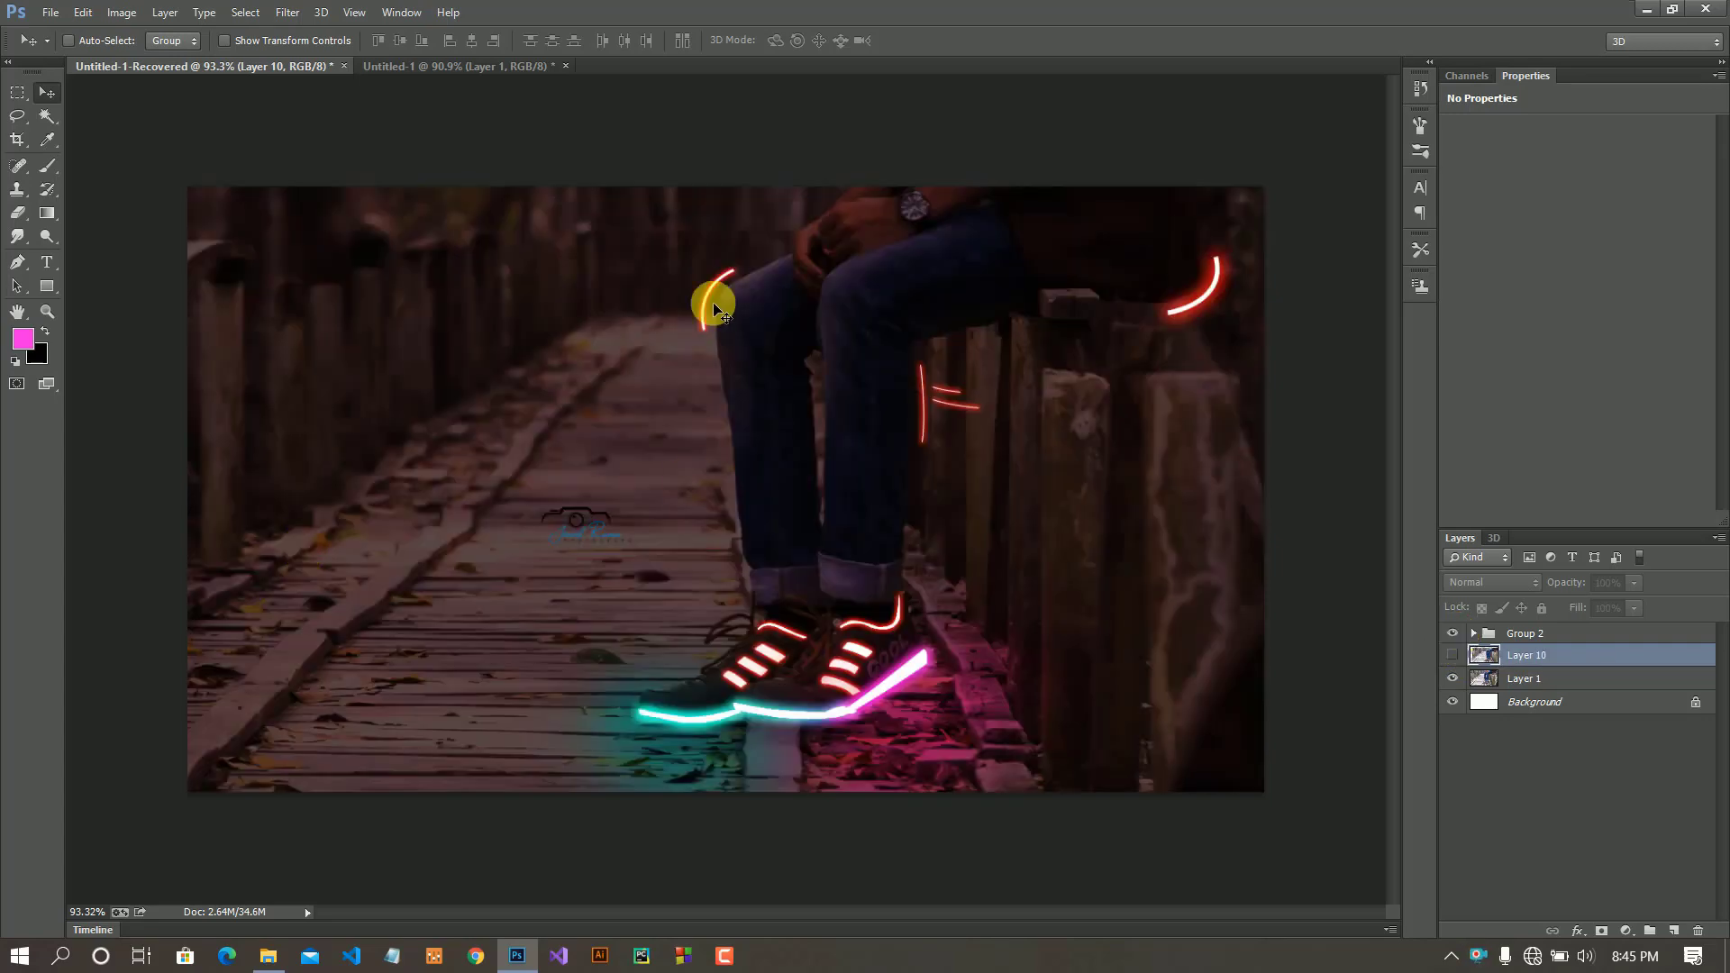
{"action": "left_click", "coordinate": [463, 66]}
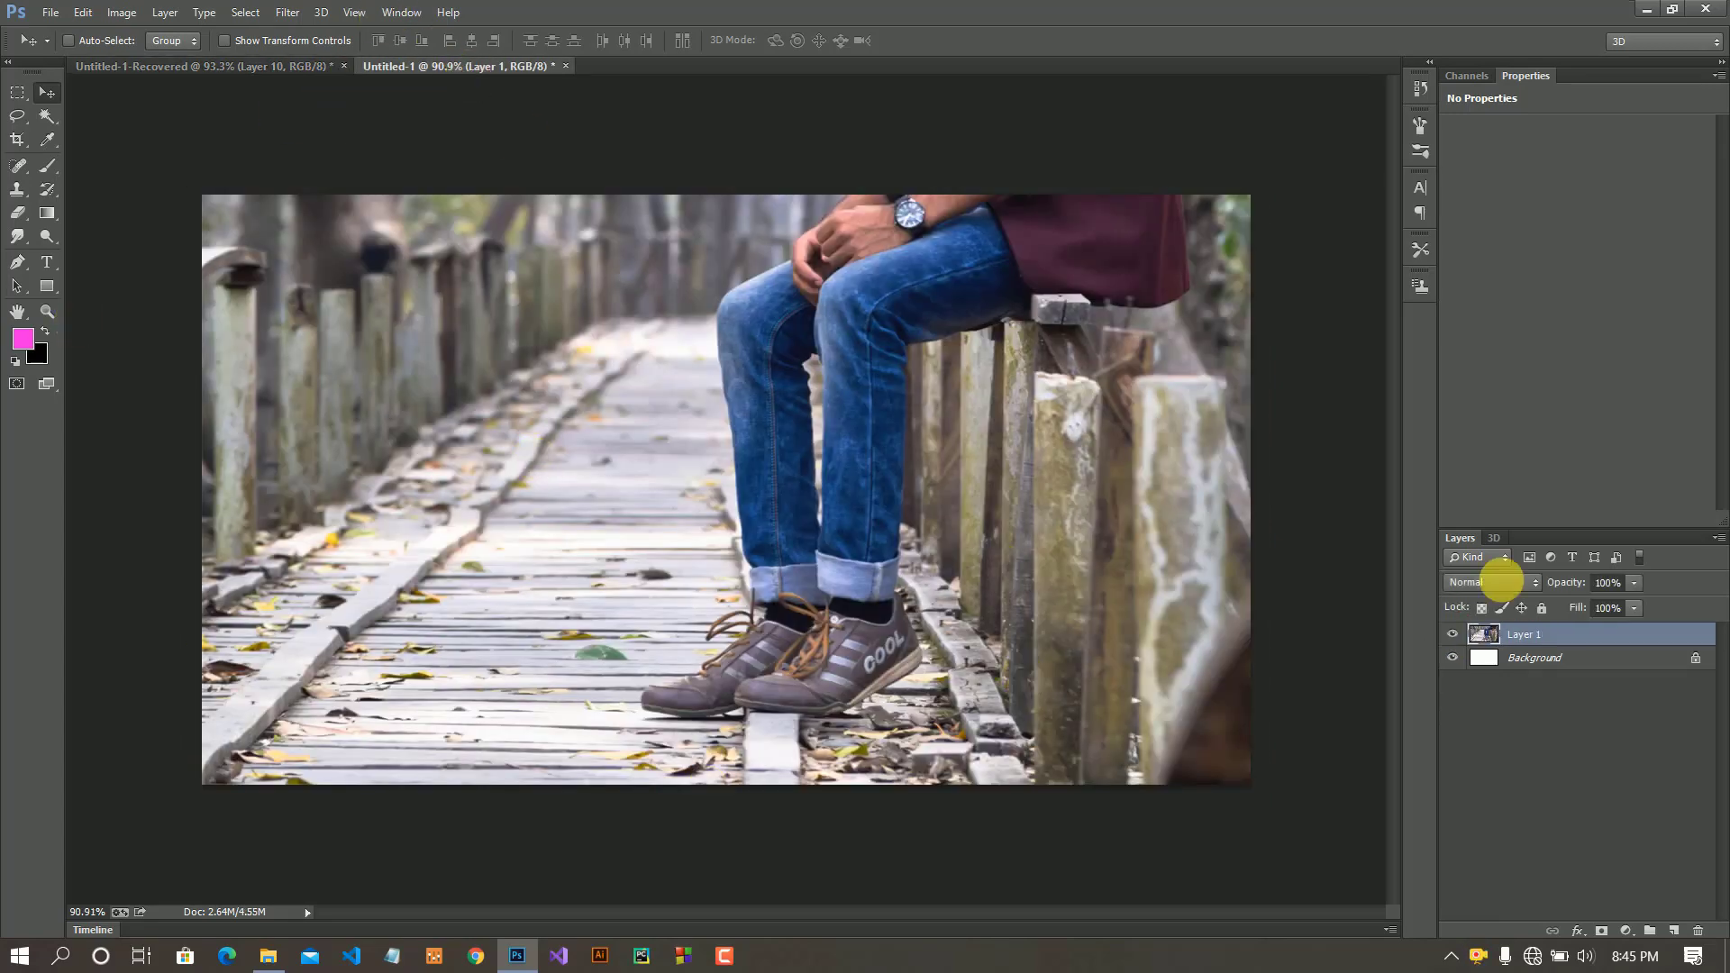
- Add a Curves adjustment layer that darkens the photo and lowers the white point
{"action": "left_click", "coordinate": [1625, 931]}
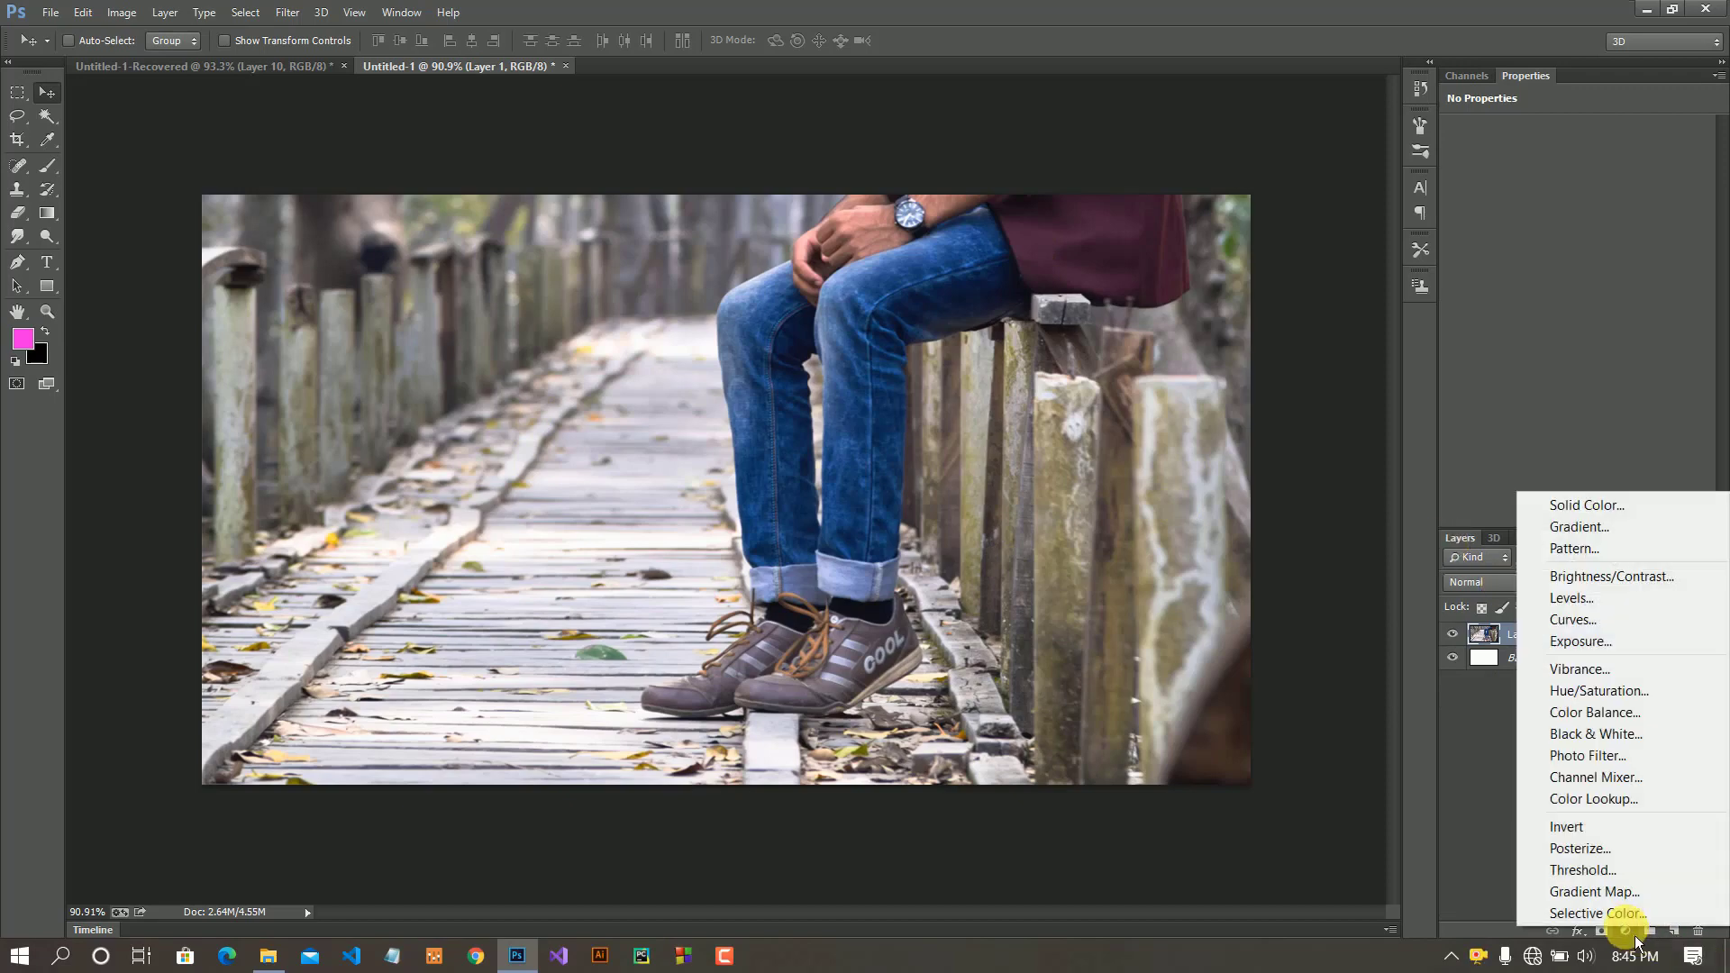
{"action": "left_click", "coordinate": [1606, 622]}
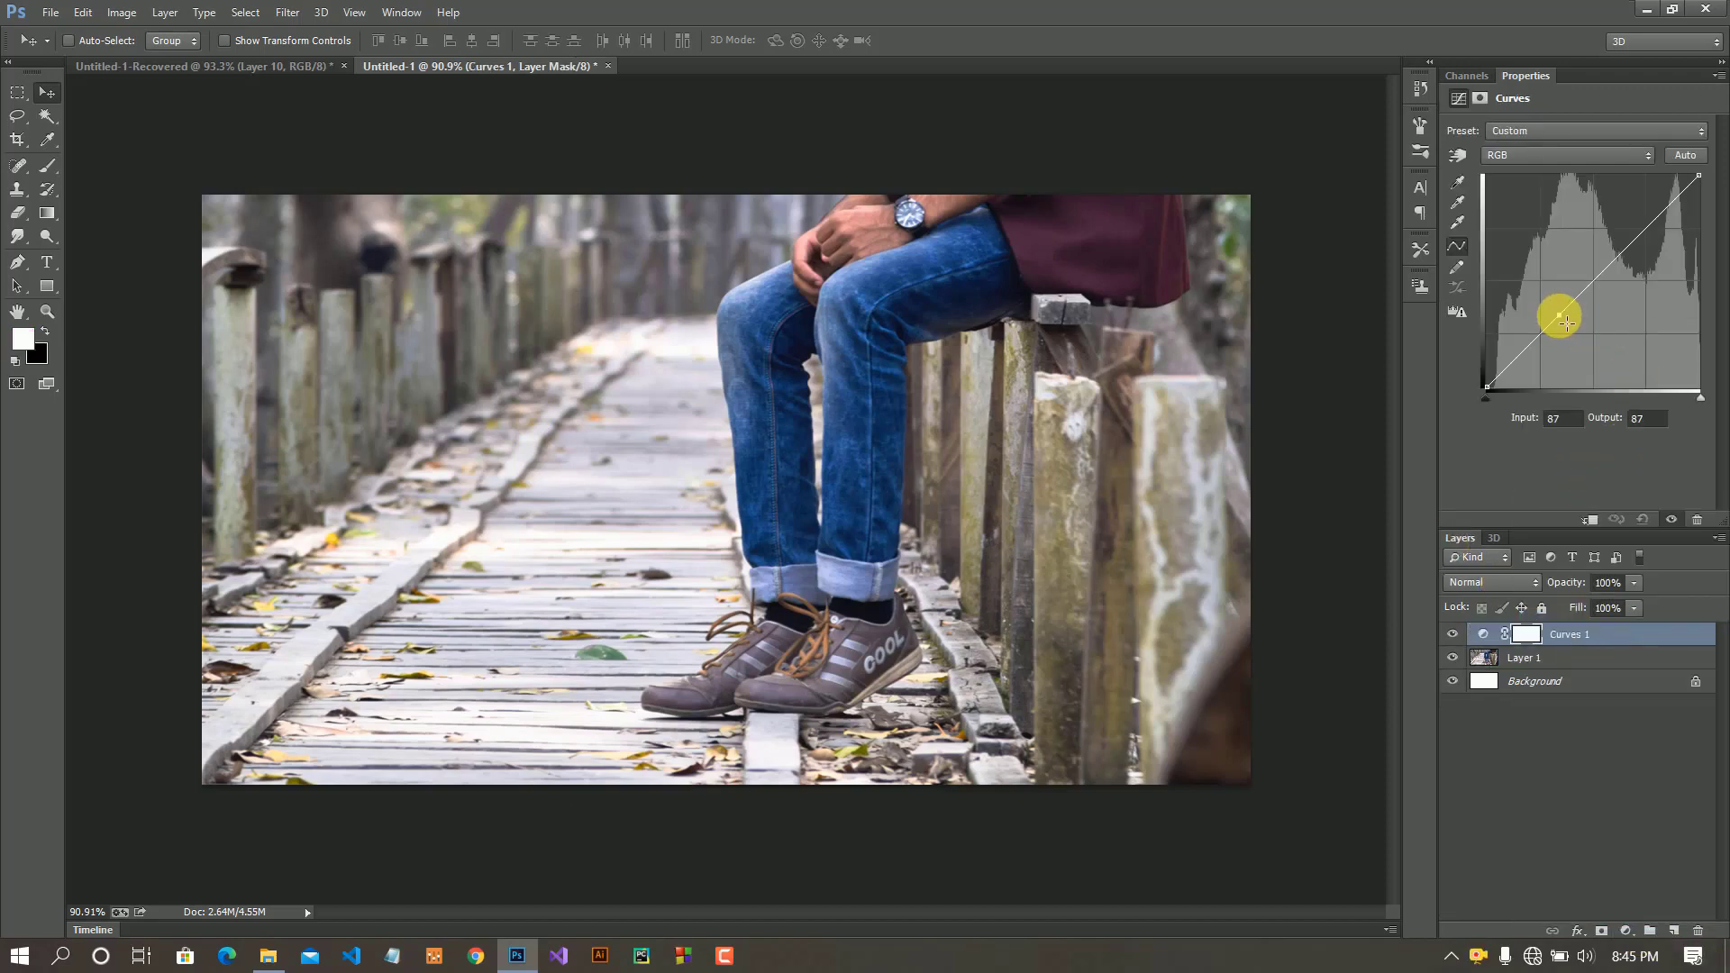
{"action": "left_click_drag", "start_coordinate": [1653, 221], "coordinate": [1653, 249]}
{"action": "mouse_move", "coordinate": [1697, 175]}
{"action": "left_mouse_down"}
{"action": "mouse_move", "coordinate": [1712, 232]}
{"action": "mouse_move", "coordinate": [1636, 276]}
{"action": "left_mouse_up"}
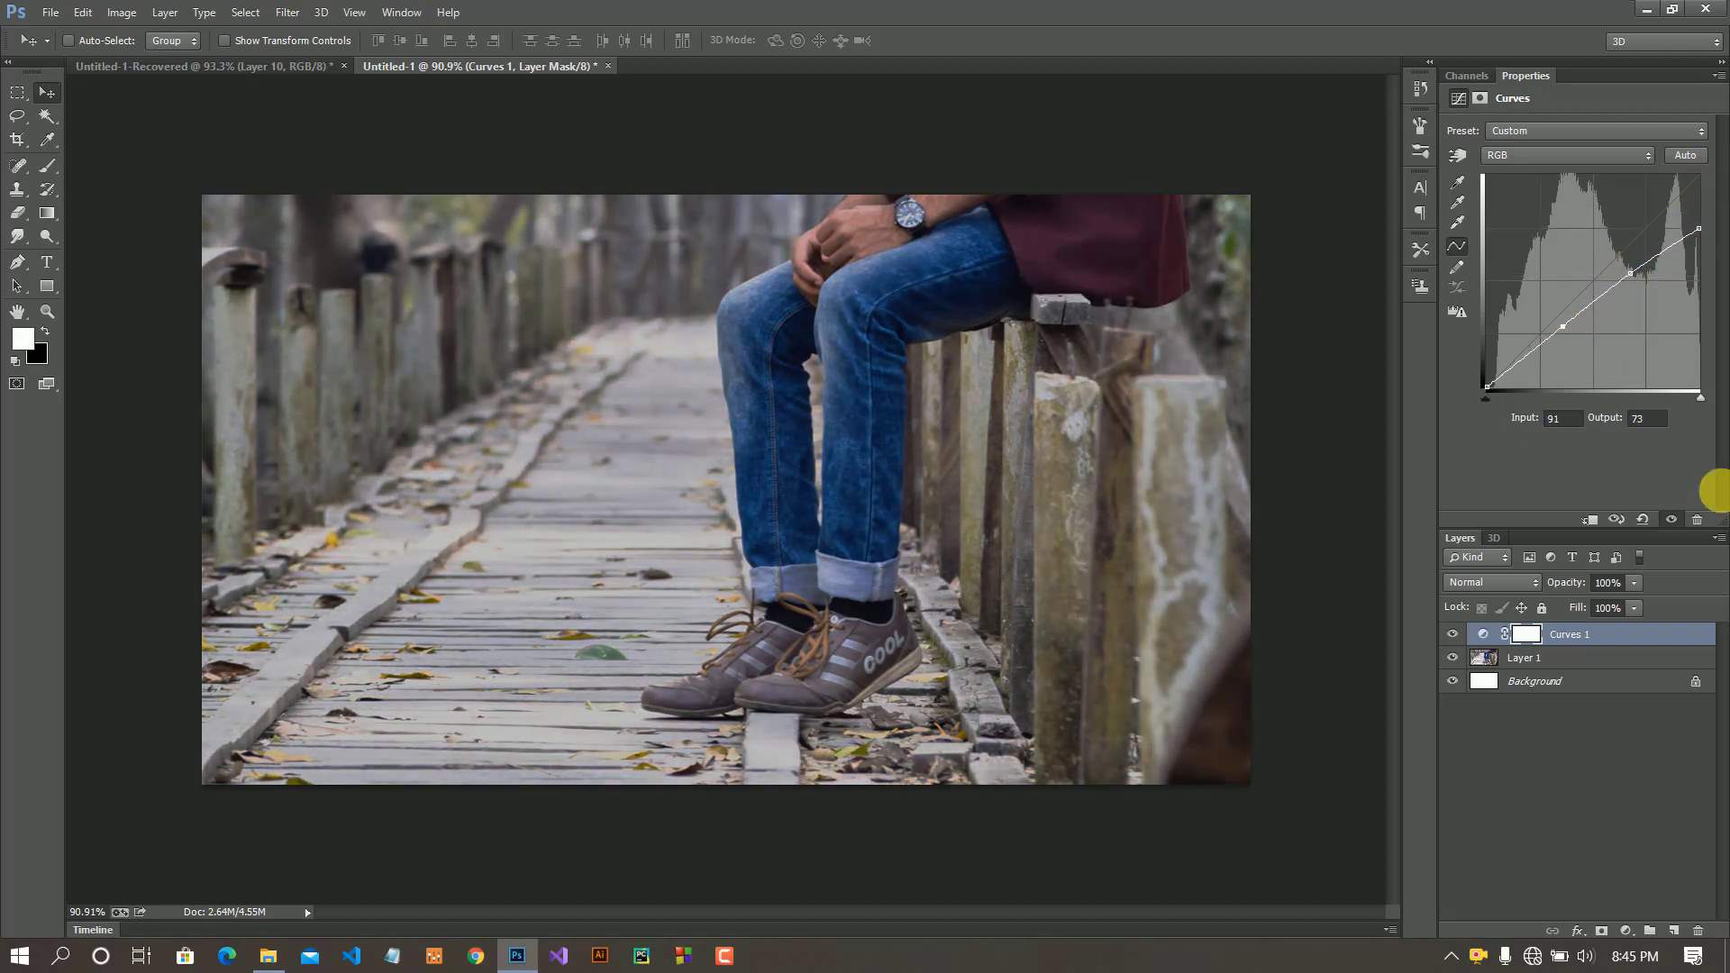
- Add a Brightness/Contrast layer with brightness -134 and contrast -4
{"action": "left_click", "coordinate": [1626, 931]}
{"action": "left_click", "coordinate": [1596, 585]}
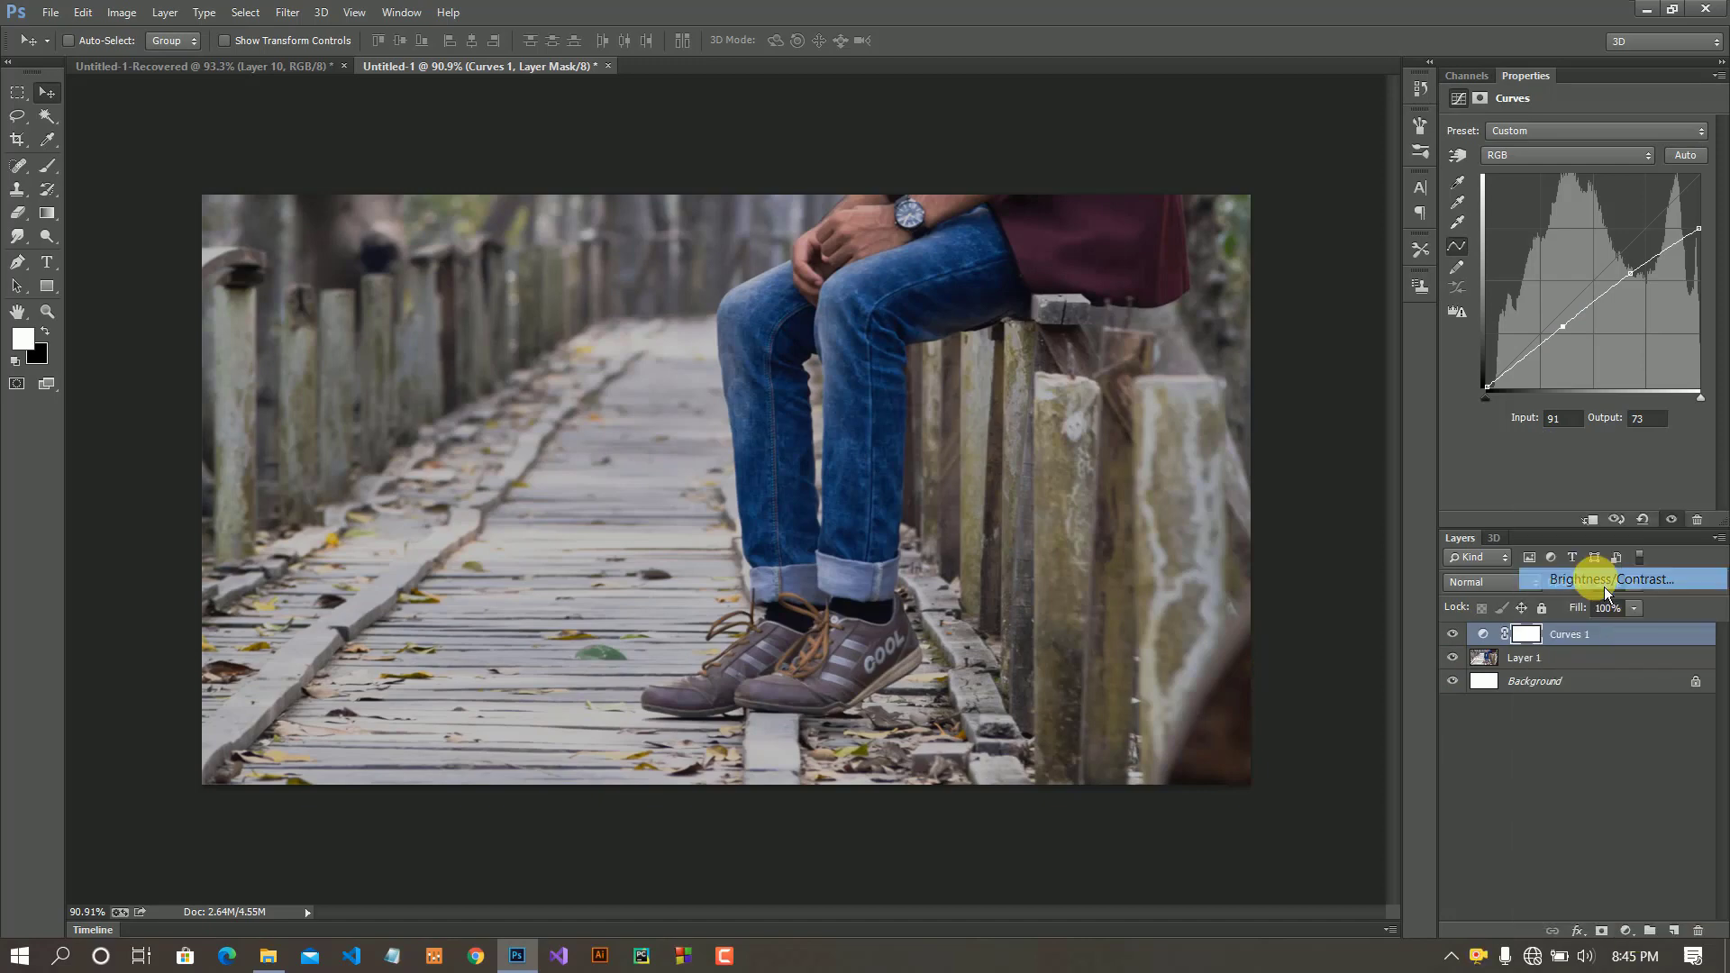
{"action": "left_click_drag", "start_coordinate": [1577, 174], "coordinate": [1473, 188]}
{"action": "left_click_drag", "start_coordinate": [1586, 220], "coordinate": [1579, 220]}
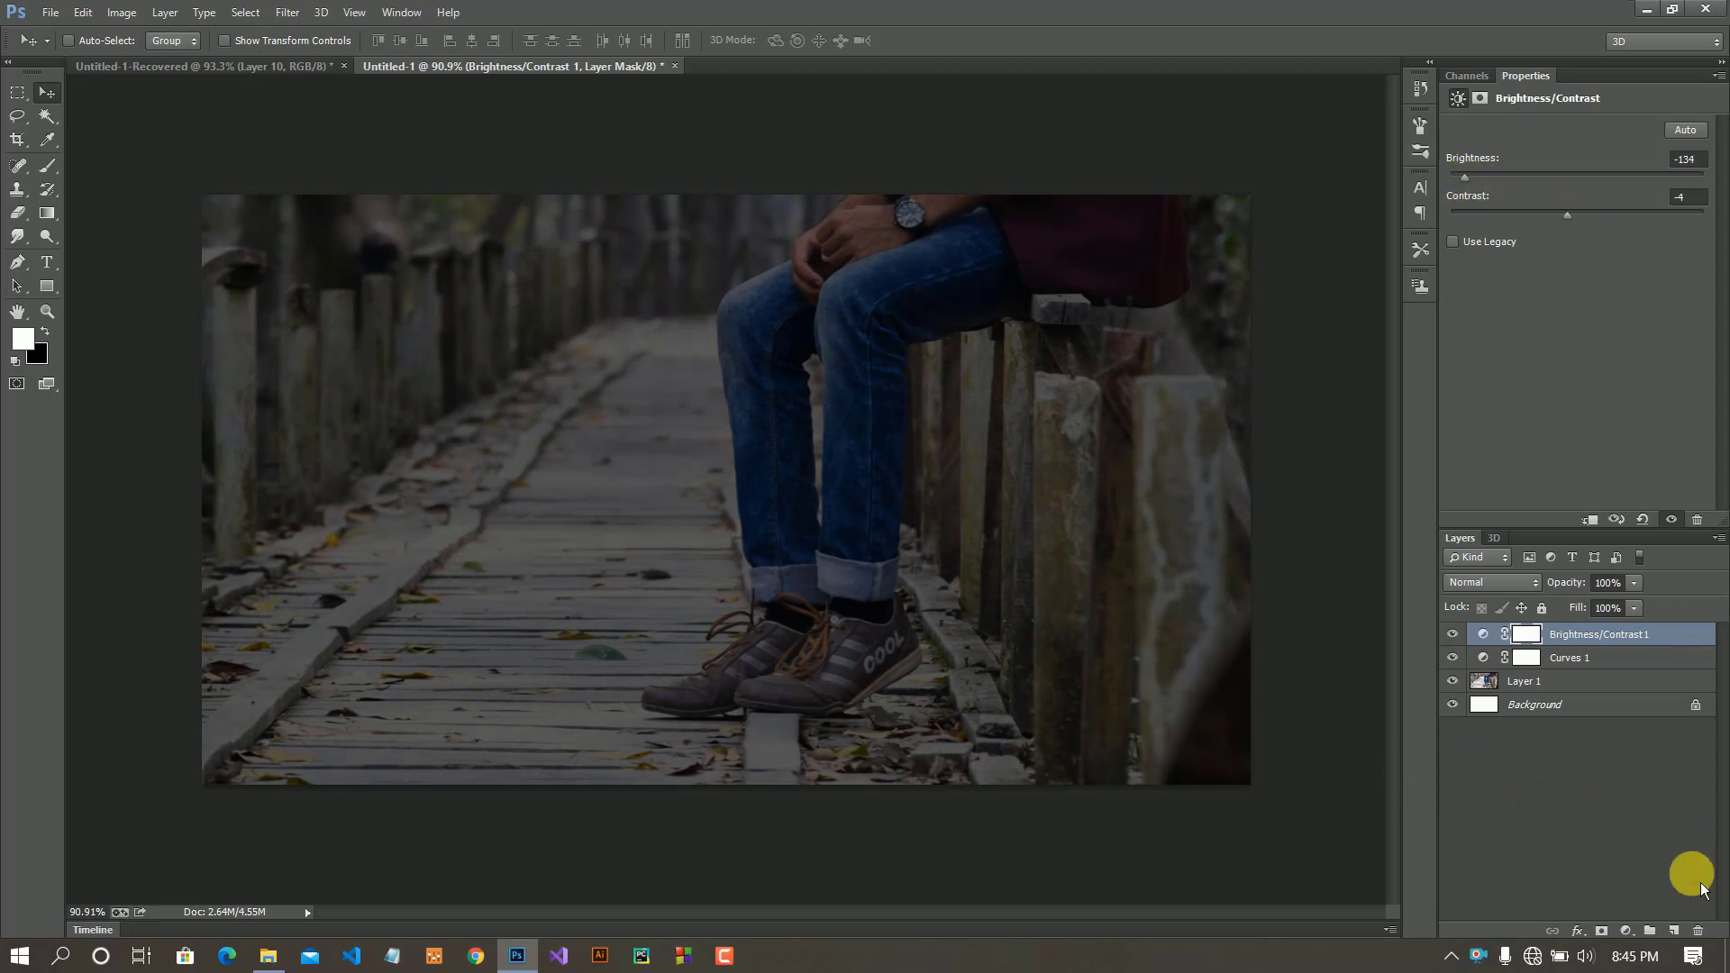
- Add a second, slightly darkening Curves layer and an empty Layer 2 on top
{"action": "left_click", "coordinate": [1627, 931]}
{"action": "left_click", "coordinate": [1602, 628]}
{"action": "left_click_drag", "start_coordinate": [1590, 290], "coordinate": [1596, 297]}
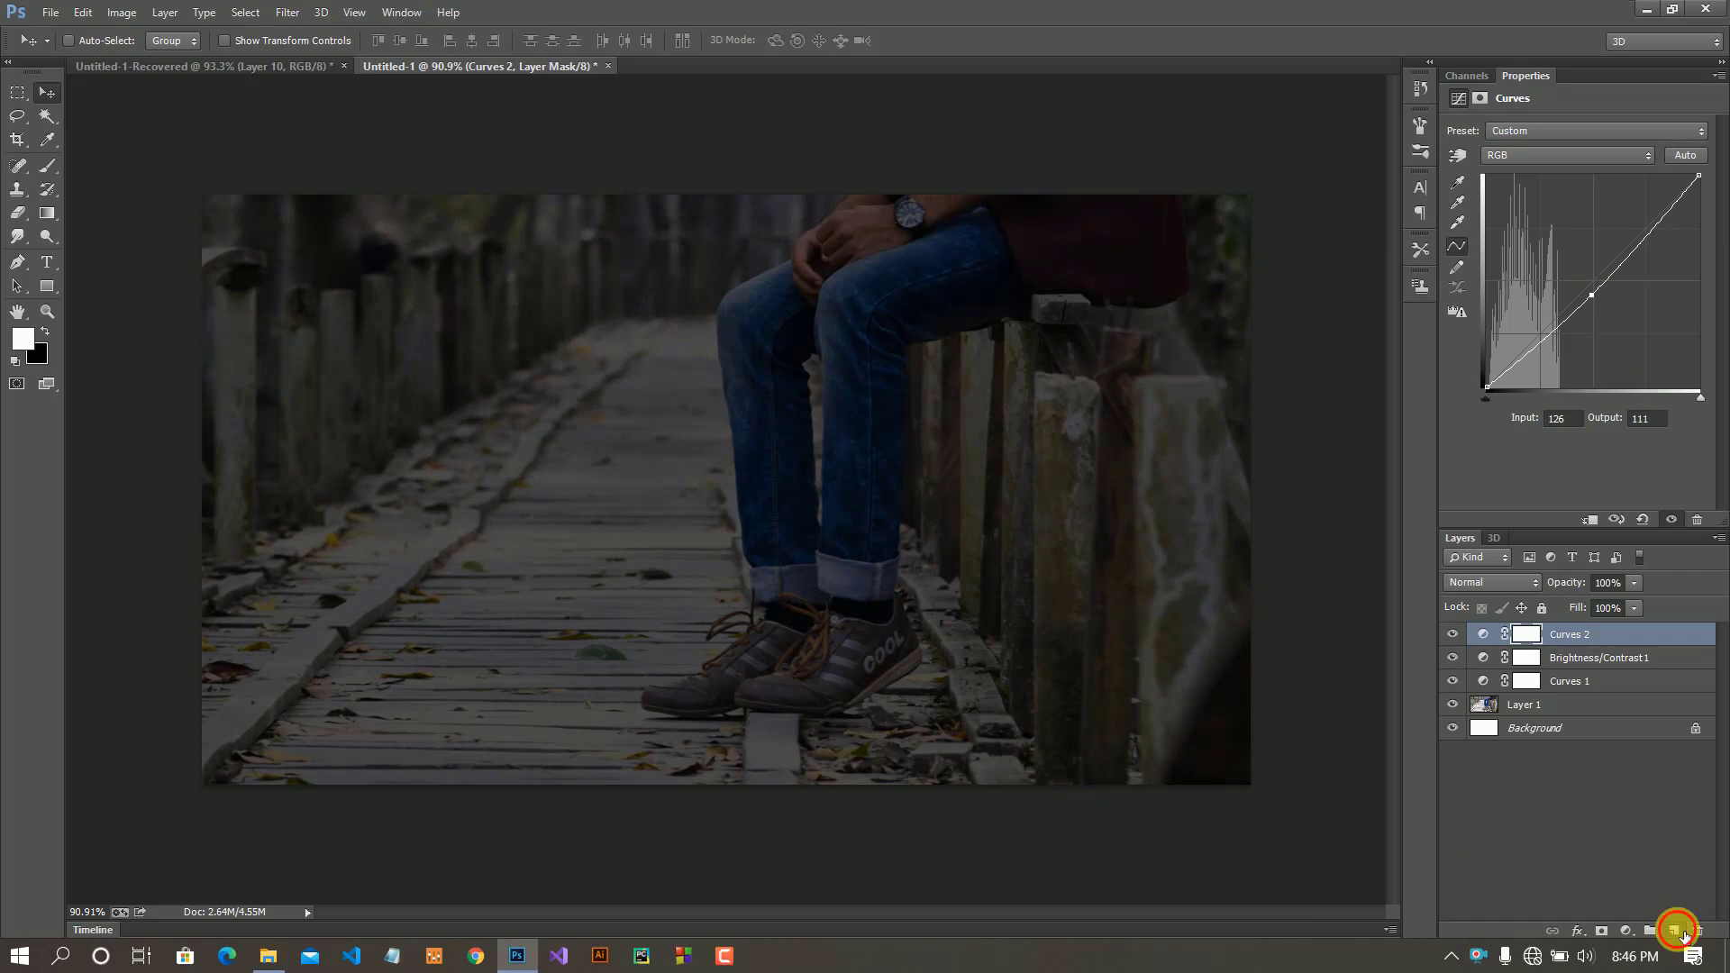
{"action": "left_click", "coordinate": [1676, 932]}
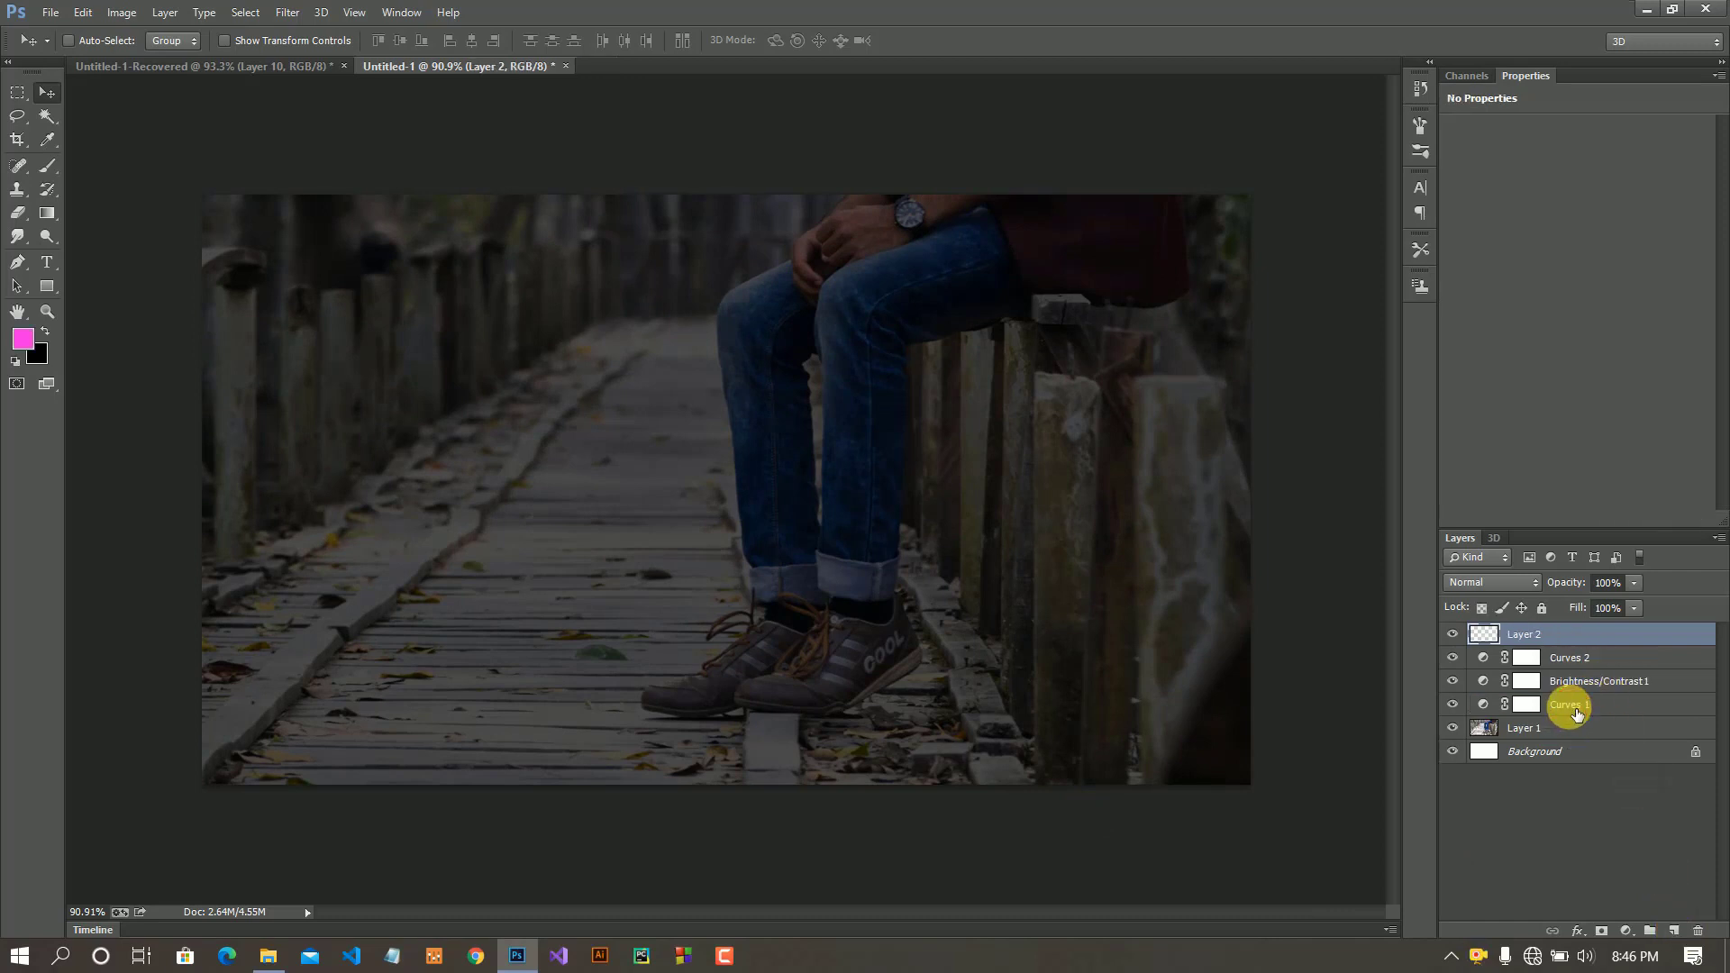
- Group the three adjustment layers into Group 1 and make Layer 2 active
{"action": "left_click", "coordinate": [1576, 713]}
{"action": "left_click", "coordinate": [1582, 659], "text": "shift"}
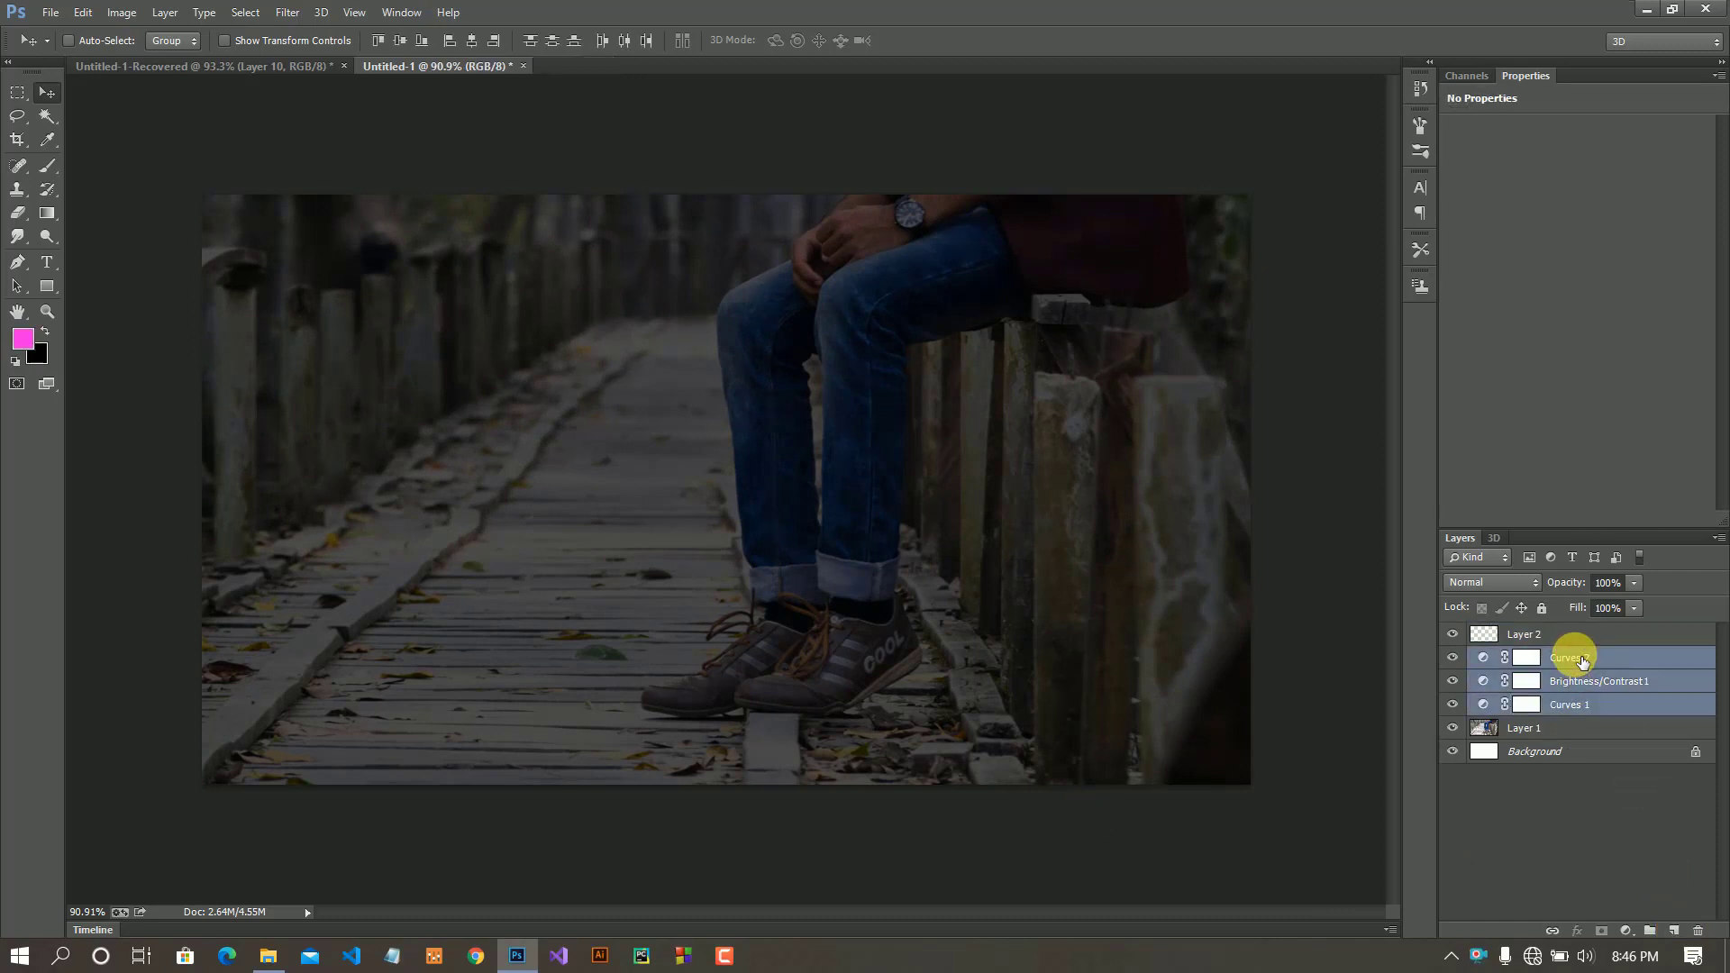
{"action": "key", "text": "ctrl+g"}
{"action": "left_click", "coordinate": [1498, 638]}
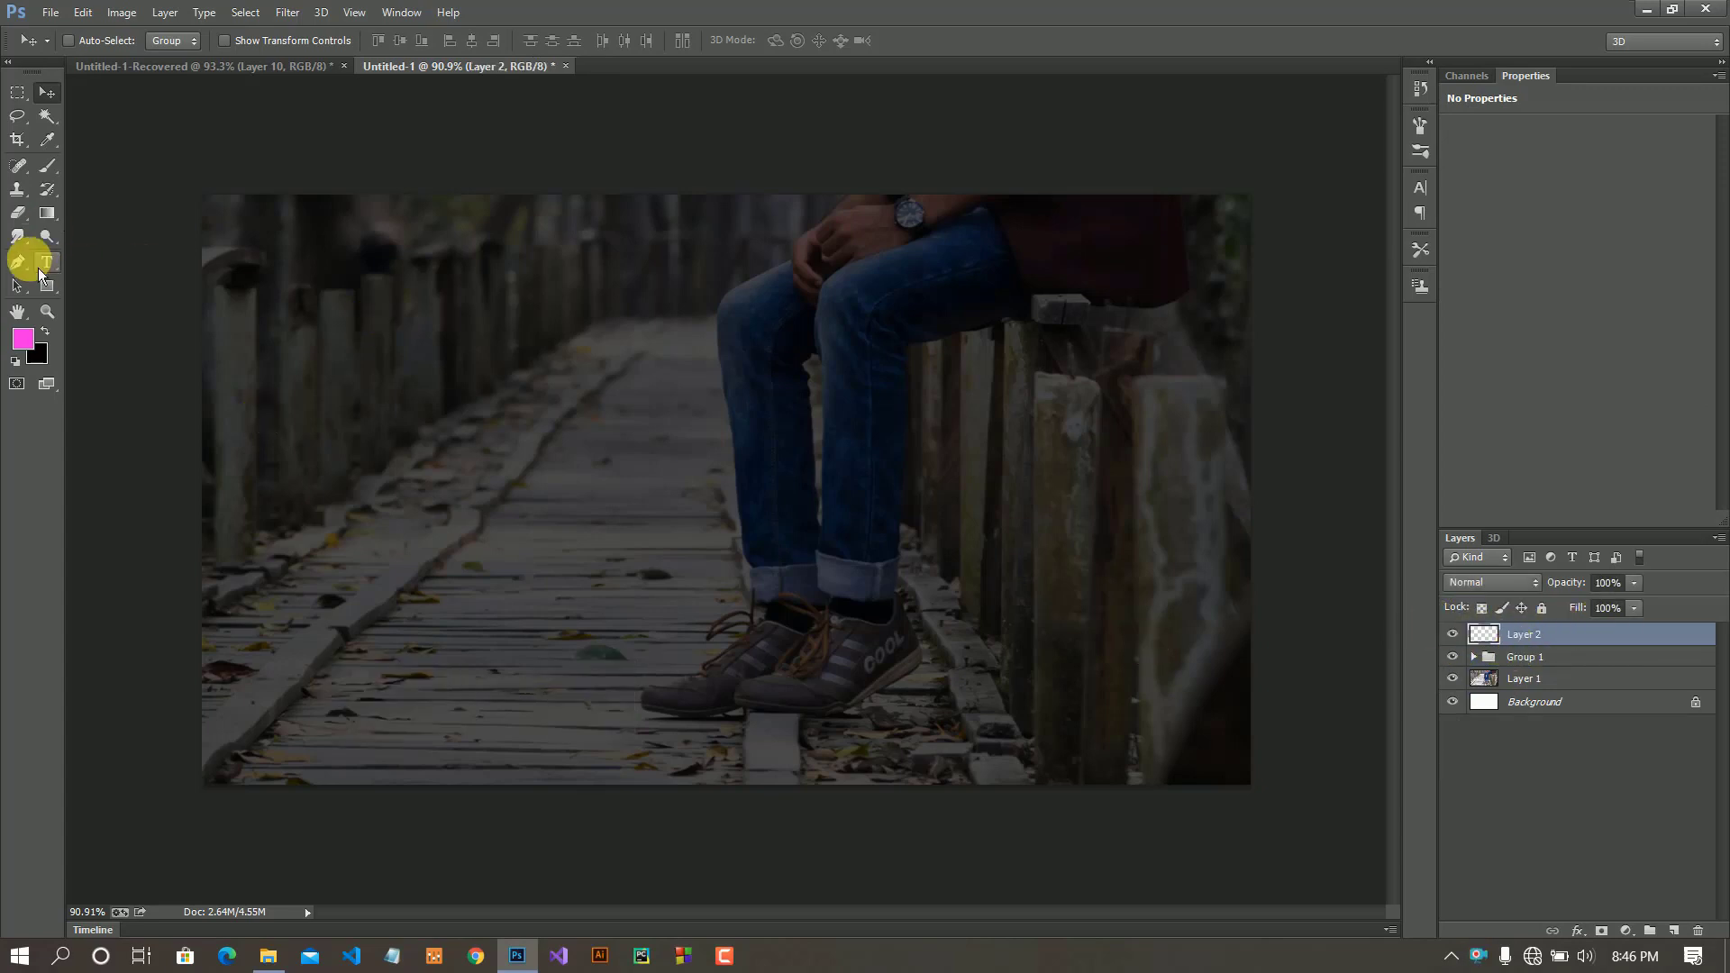
- Set the Pen tool to Shape mode
{"action": "left_click", "coordinate": [18, 261]}
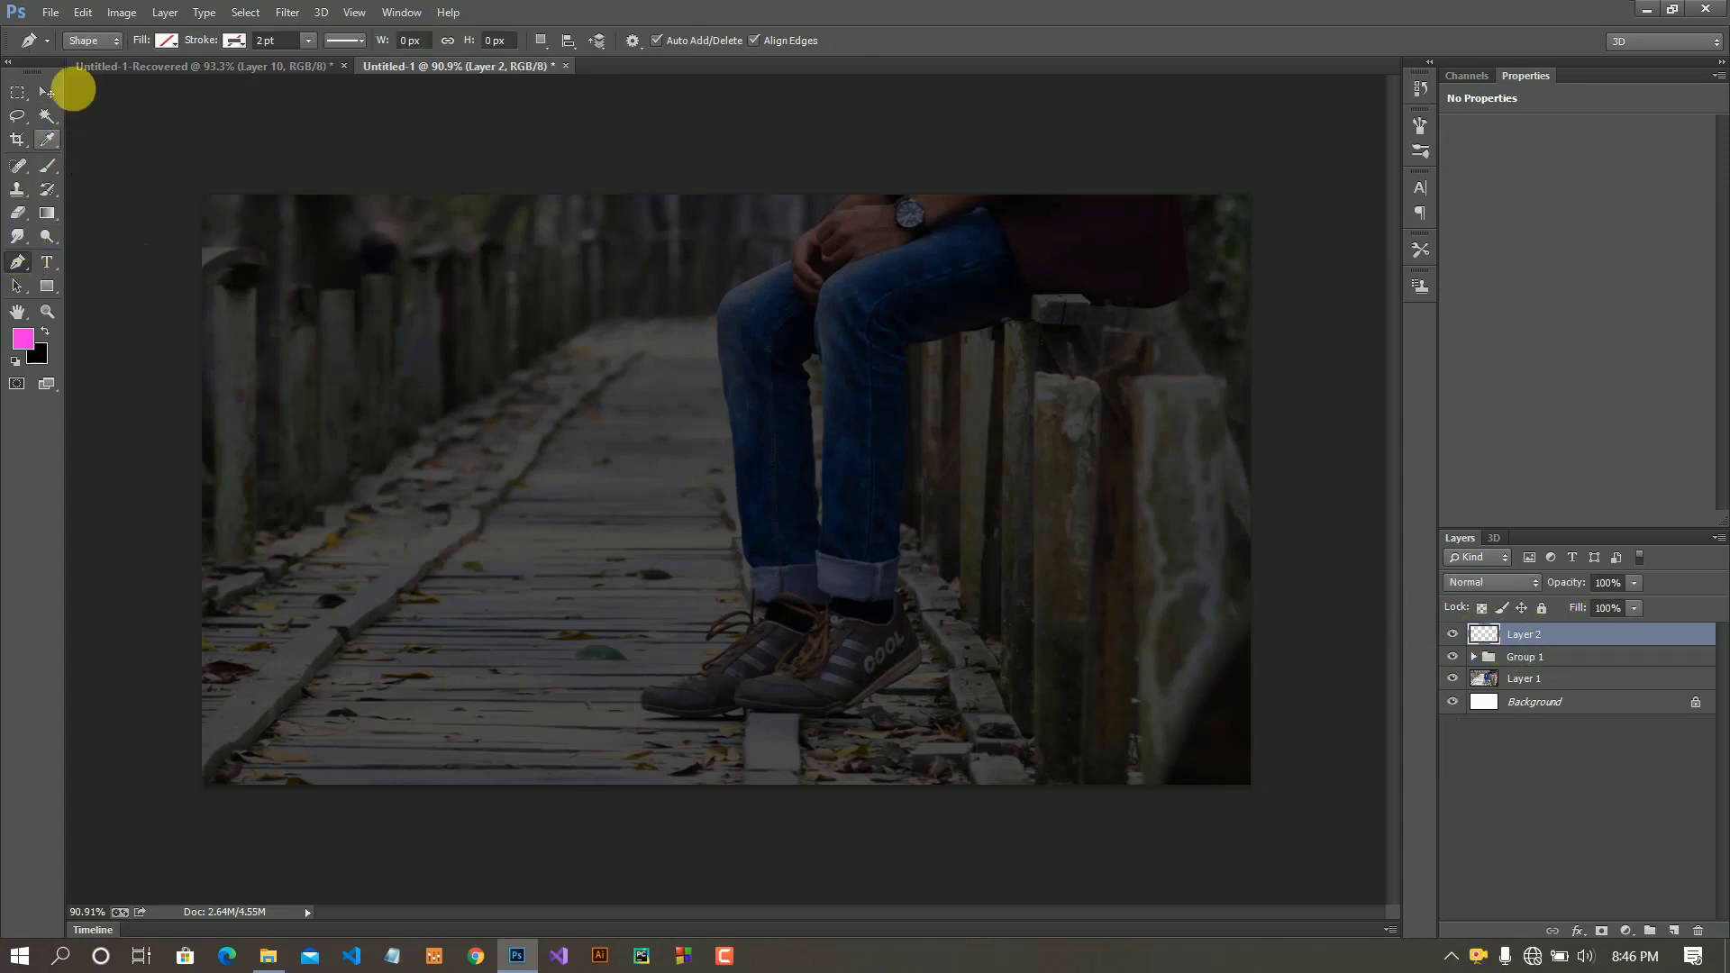
{"action": "left_click", "coordinate": [91, 41]}
{"action": "left_click", "coordinate": [19, 78]}
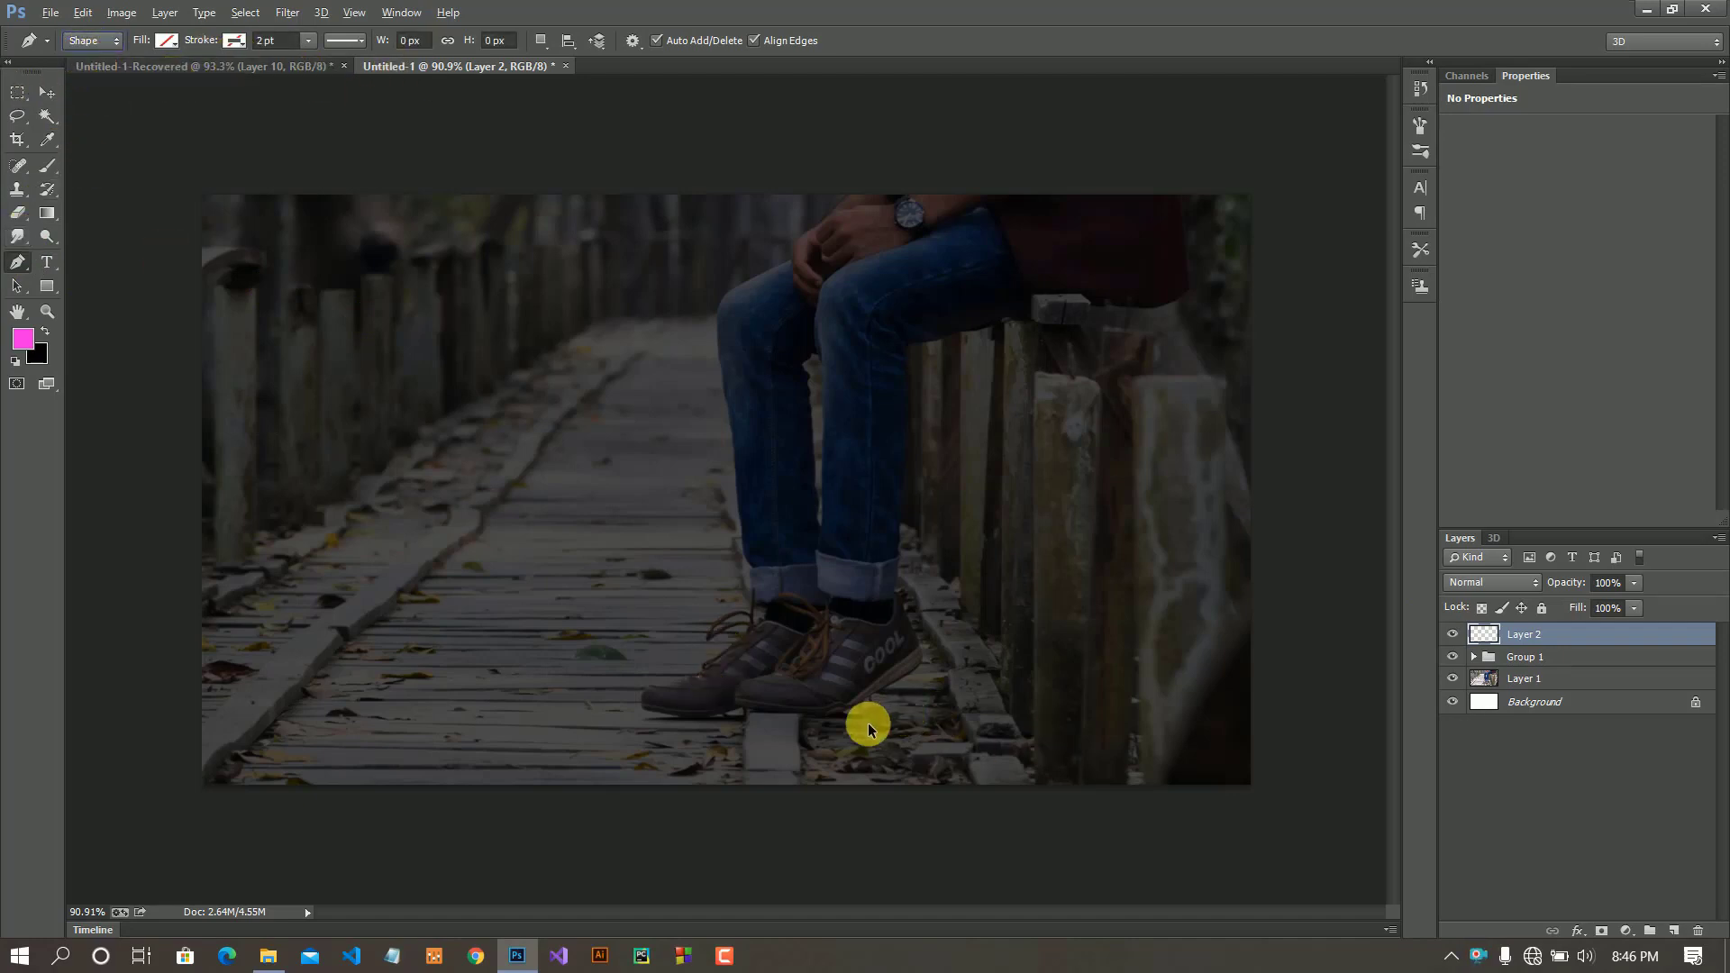
- Zoom into the sneakers and begin a Pen path along the COOL shoe's sole
{"action": "left_click", "coordinate": [47, 92]}
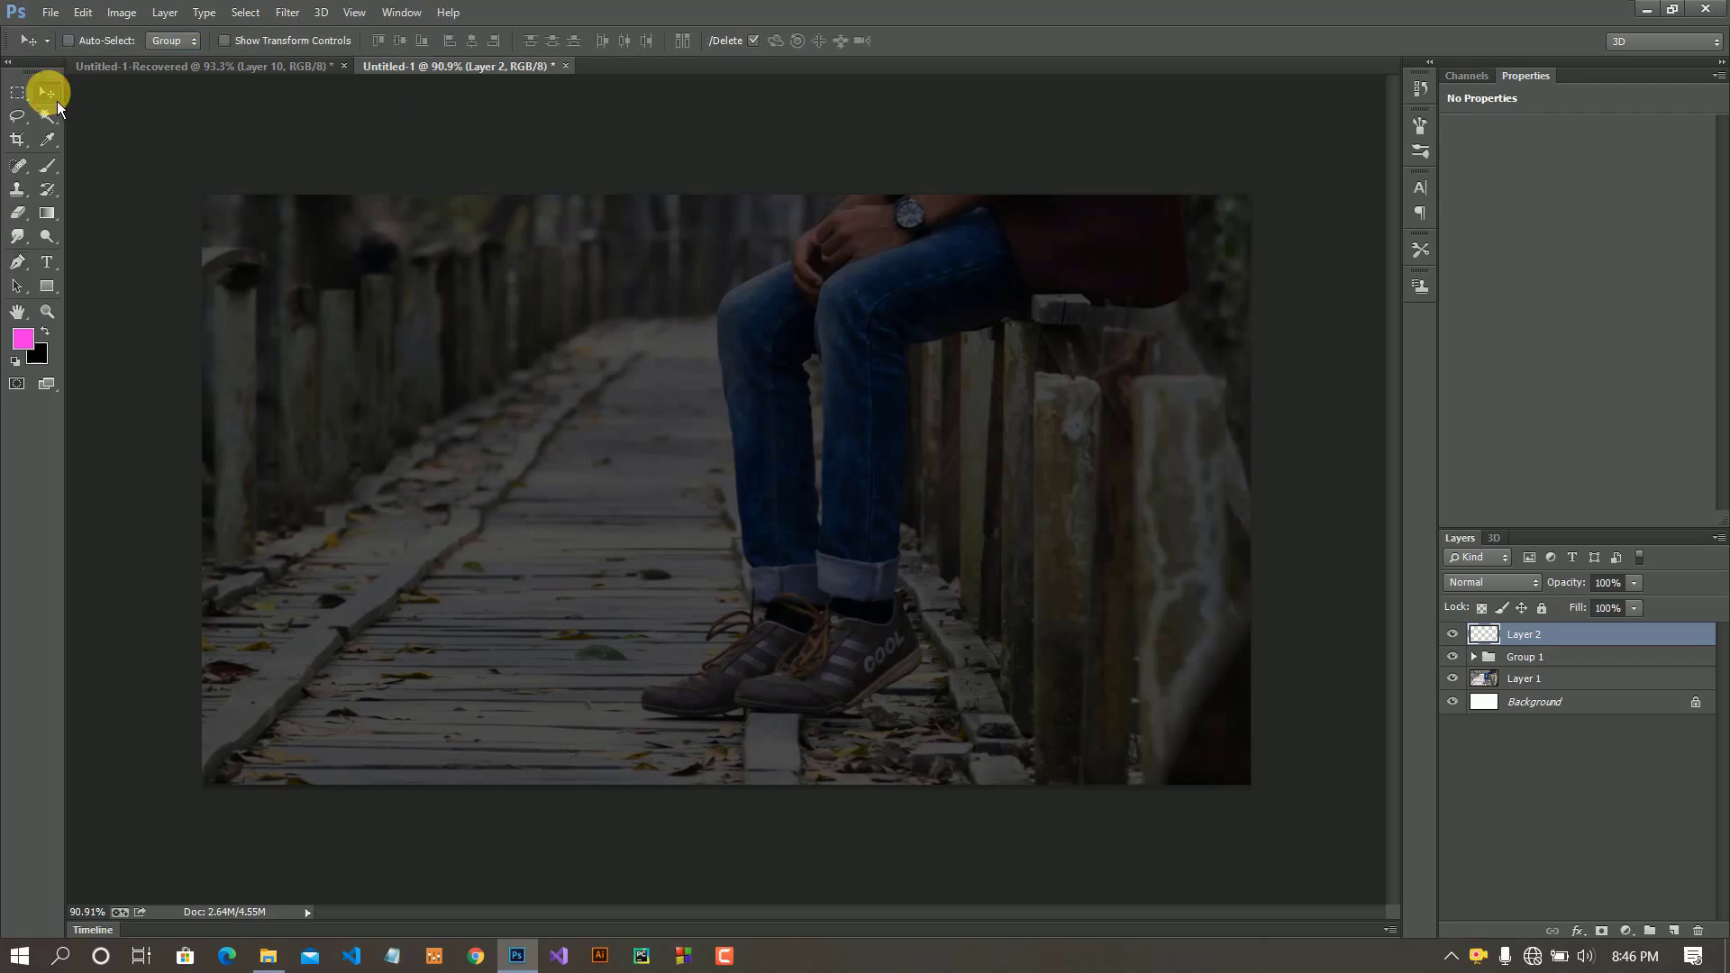
{"action": "scroll", "coordinate": [835, 732], "scroll_direction": "up", "scroll_amount": 2}
{"action": "scroll", "coordinate": [835, 732], "scroll_direction": "up", "scroll_amount": 2}
{"action": "scroll", "coordinate": [835, 732], "scroll_direction": "down", "scroll_amount": 2}
{"action": "scroll", "coordinate": [938, 719], "scroll_direction": "up", "scroll_amount": 2}
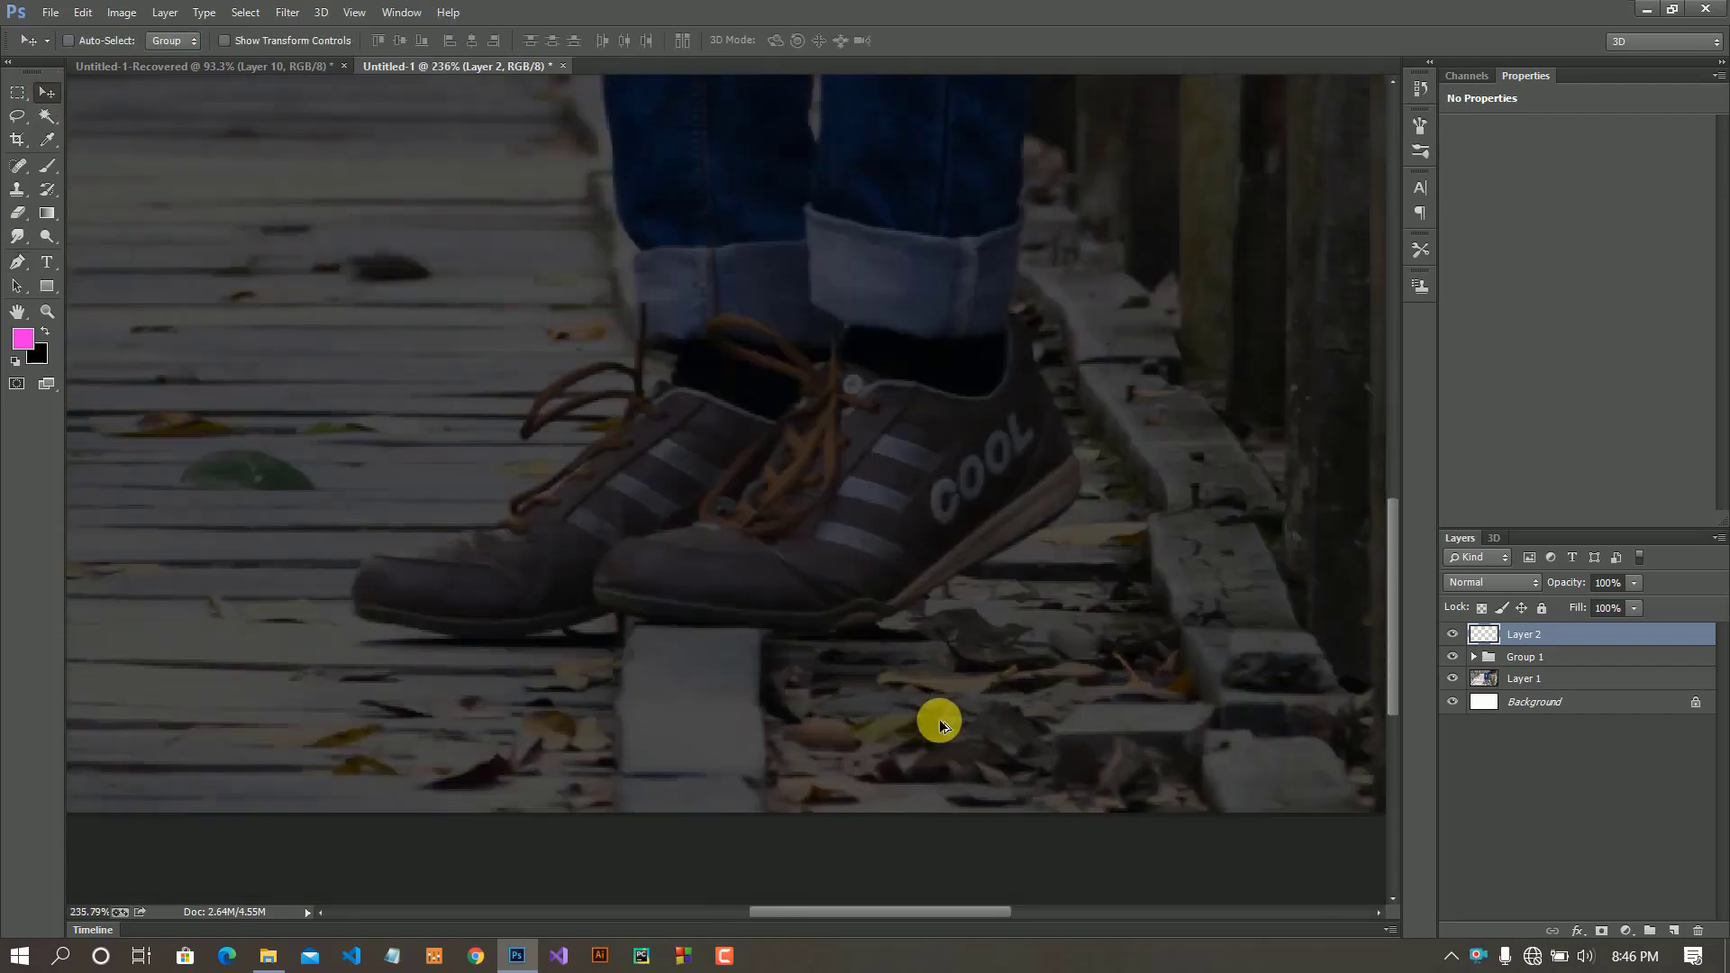
{"action": "scroll", "coordinate": [919, 676], "scroll_direction": "up", "scroll_amount": 1}
{"action": "left_click_drag", "start_coordinate": [919, 676], "coordinate": [756, 671]}
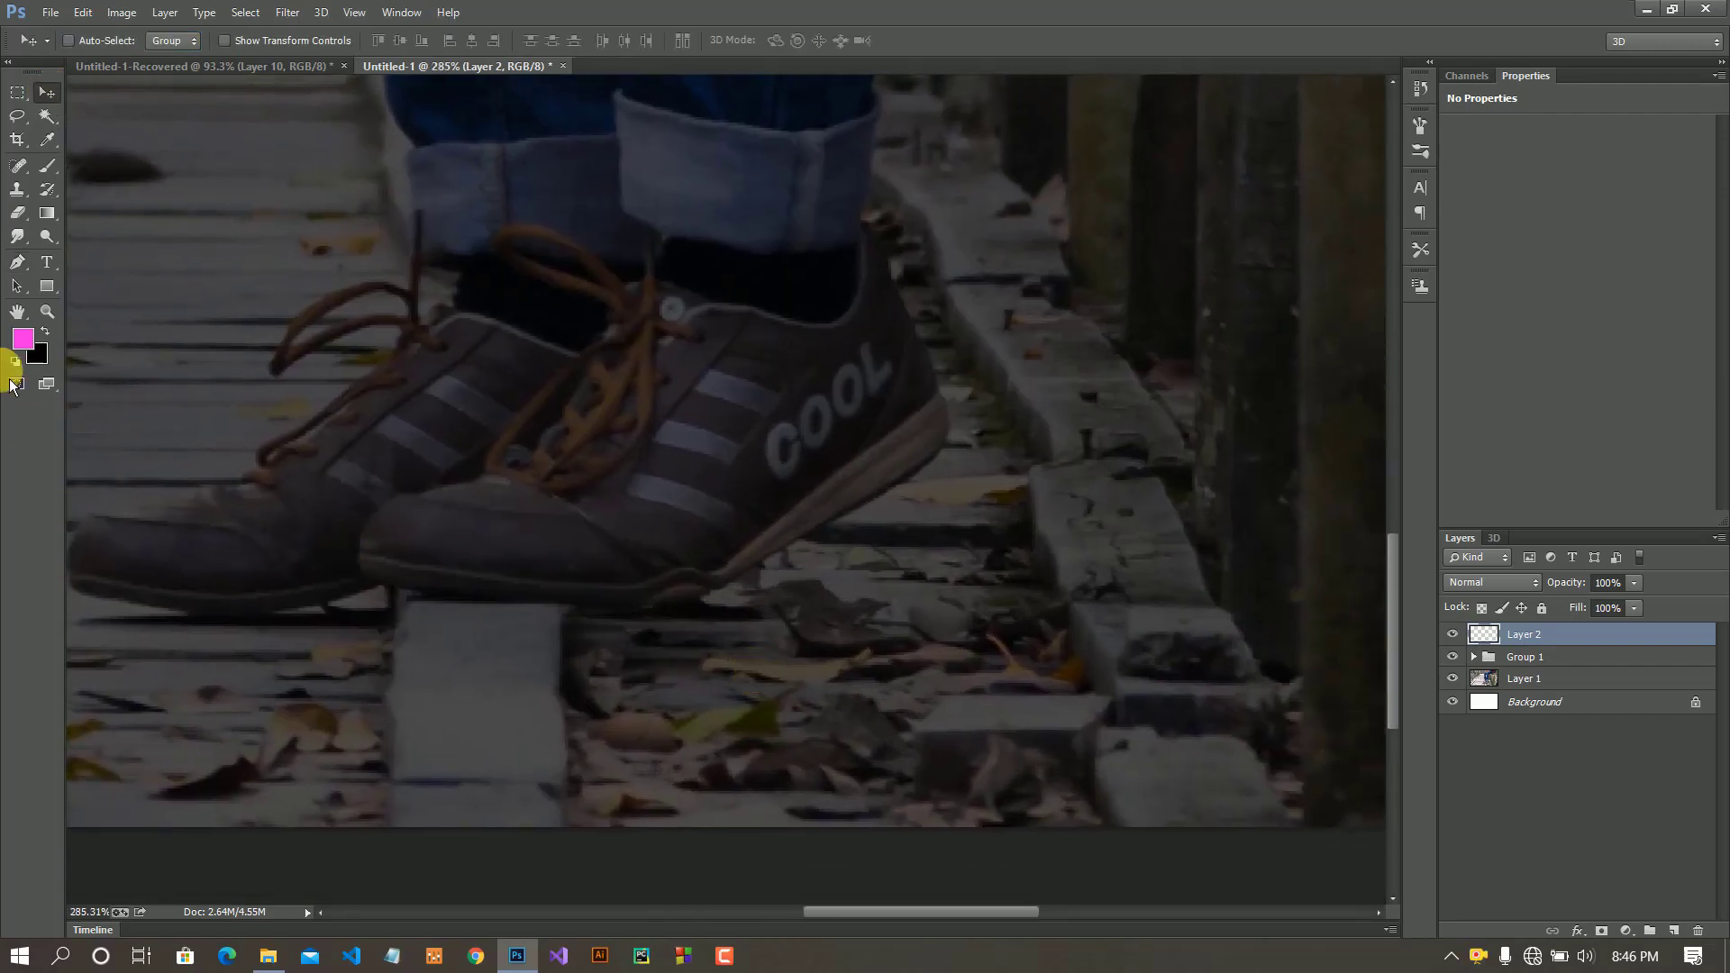
{"action": "left_click", "coordinate": [20, 265]}
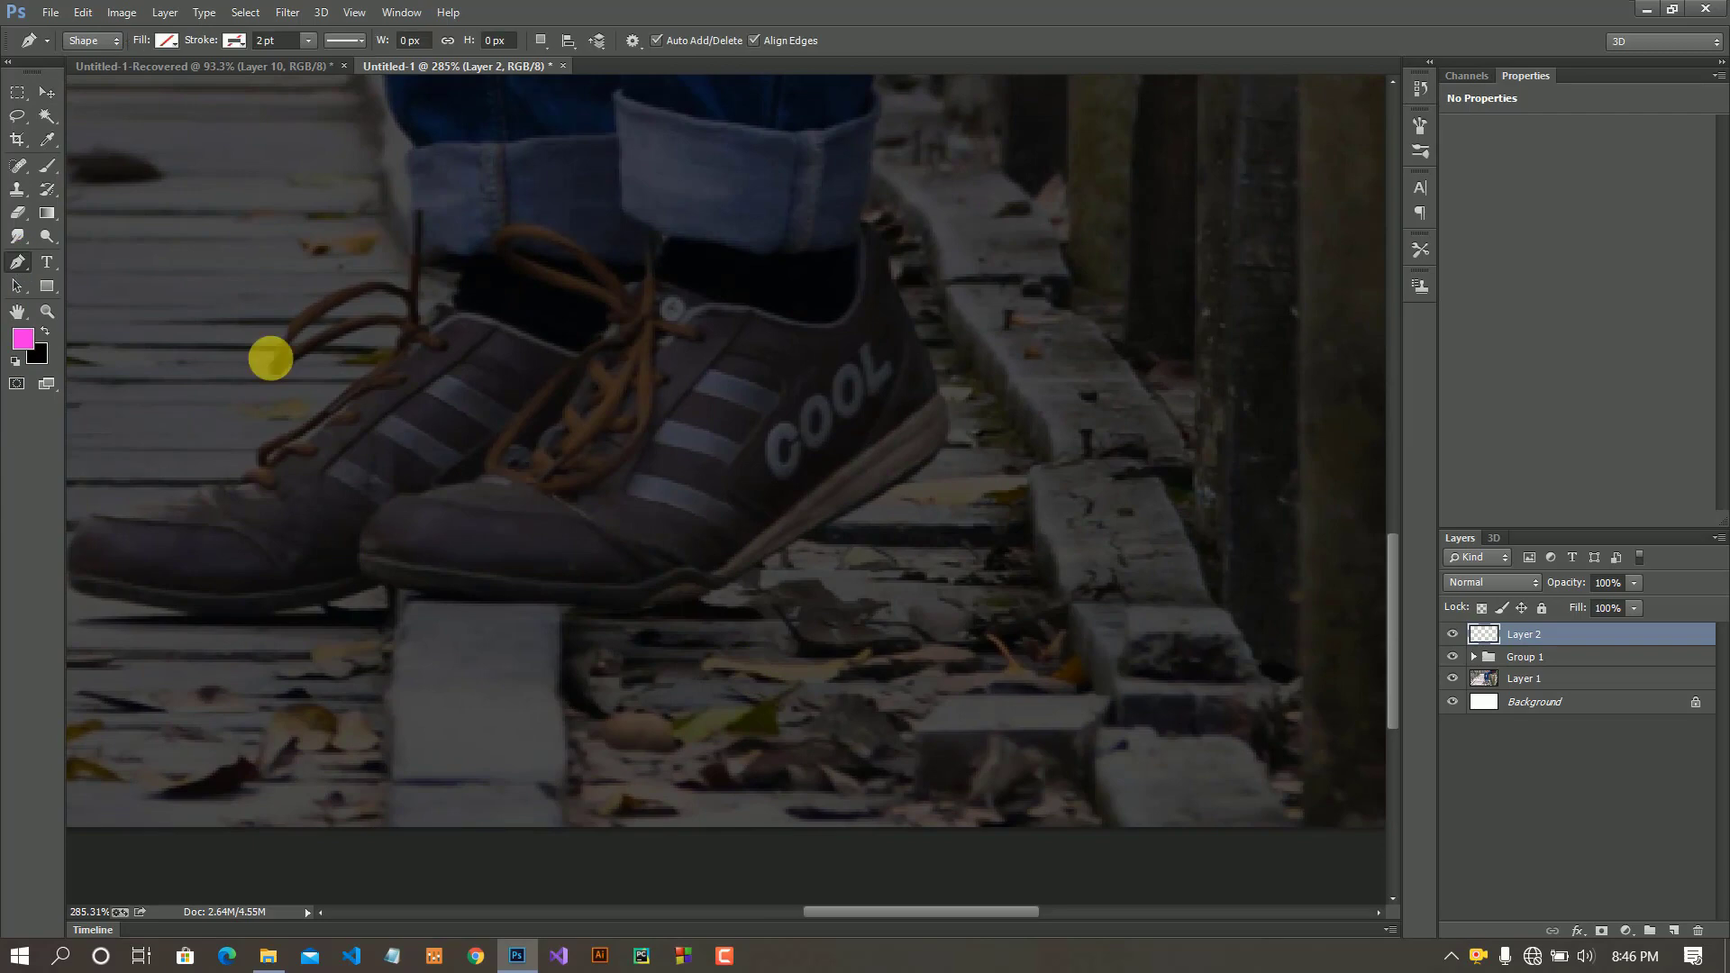
{"action": "left_click", "coordinate": [362, 577]}
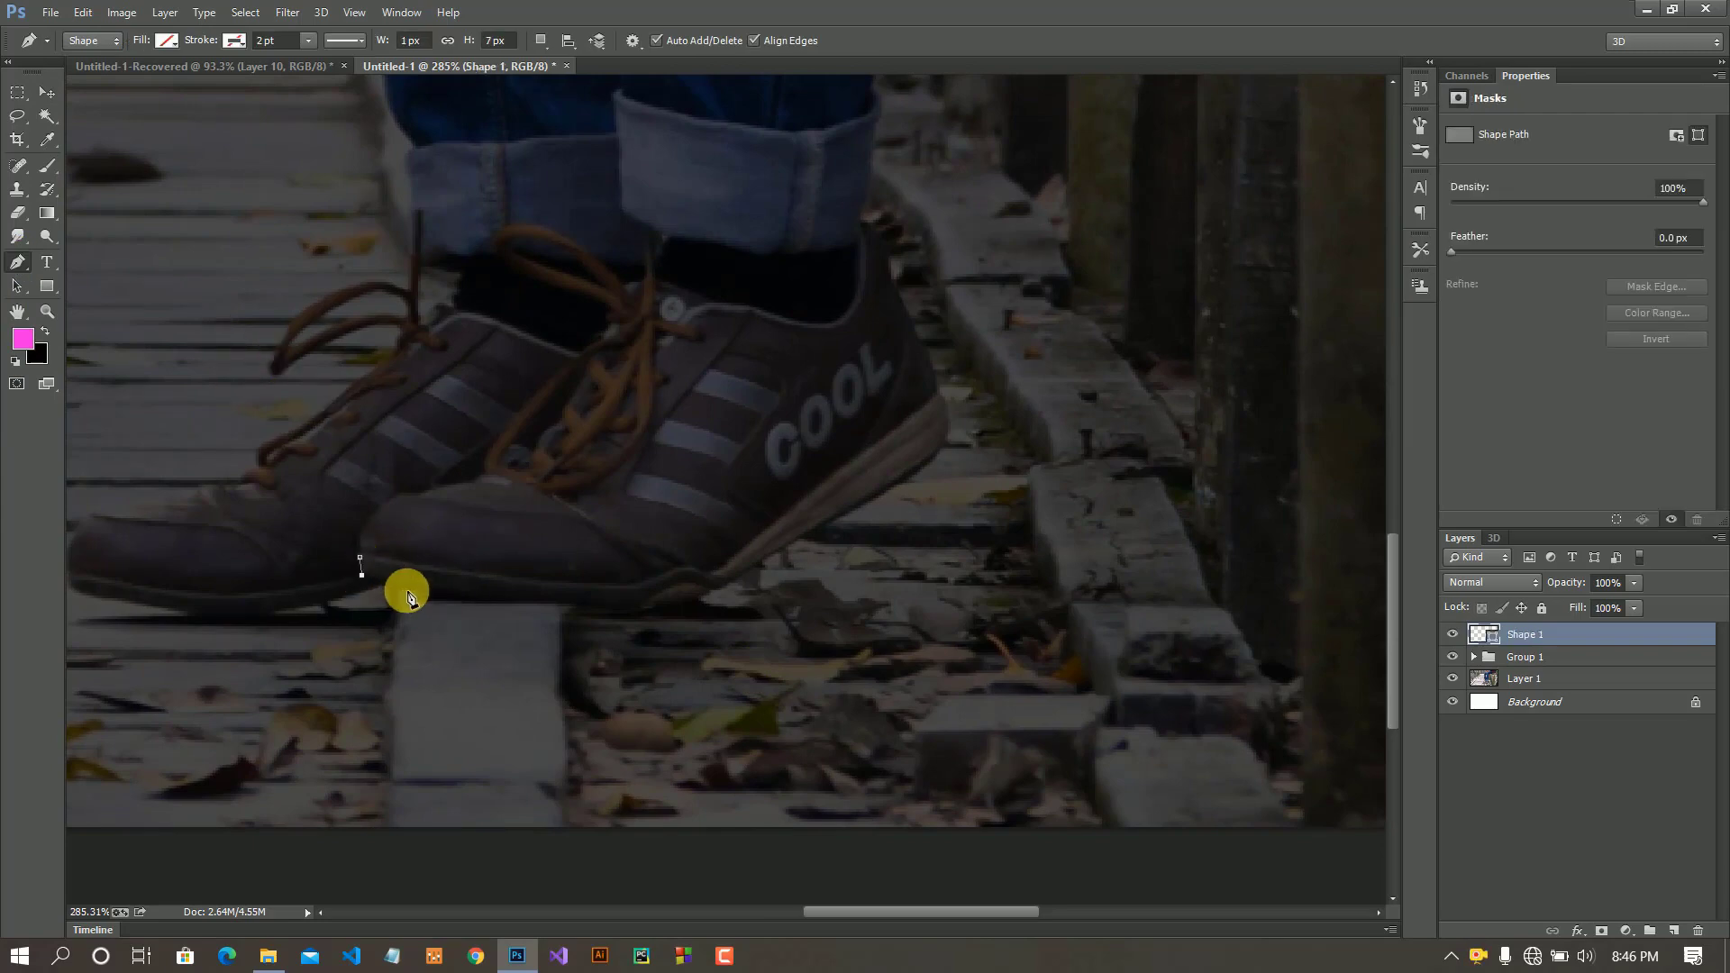
{"action": "left_click_drag", "start_coordinate": [451, 595], "coordinate": [460, 593]}
- Close the thin sole outline and load it as a selection with Ctrl+Enter
{"action": "left_click", "coordinate": [569, 601]}
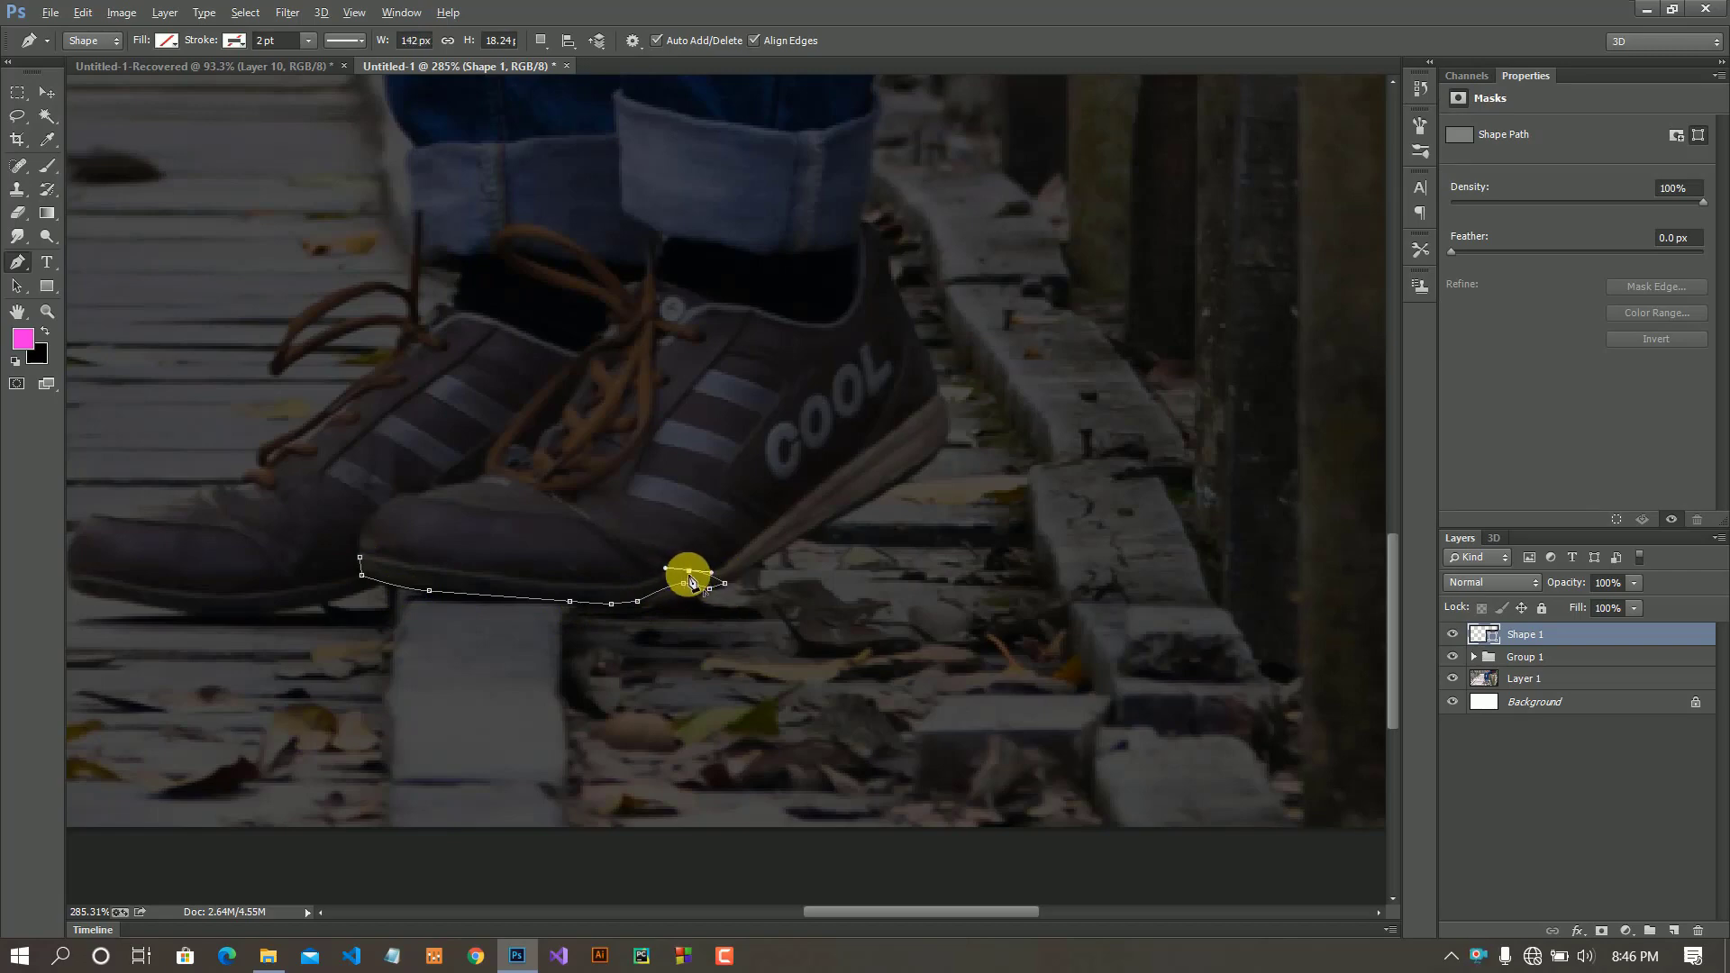
{"action": "left_click_drag", "start_coordinate": [570, 587], "coordinate": [535, 587]}
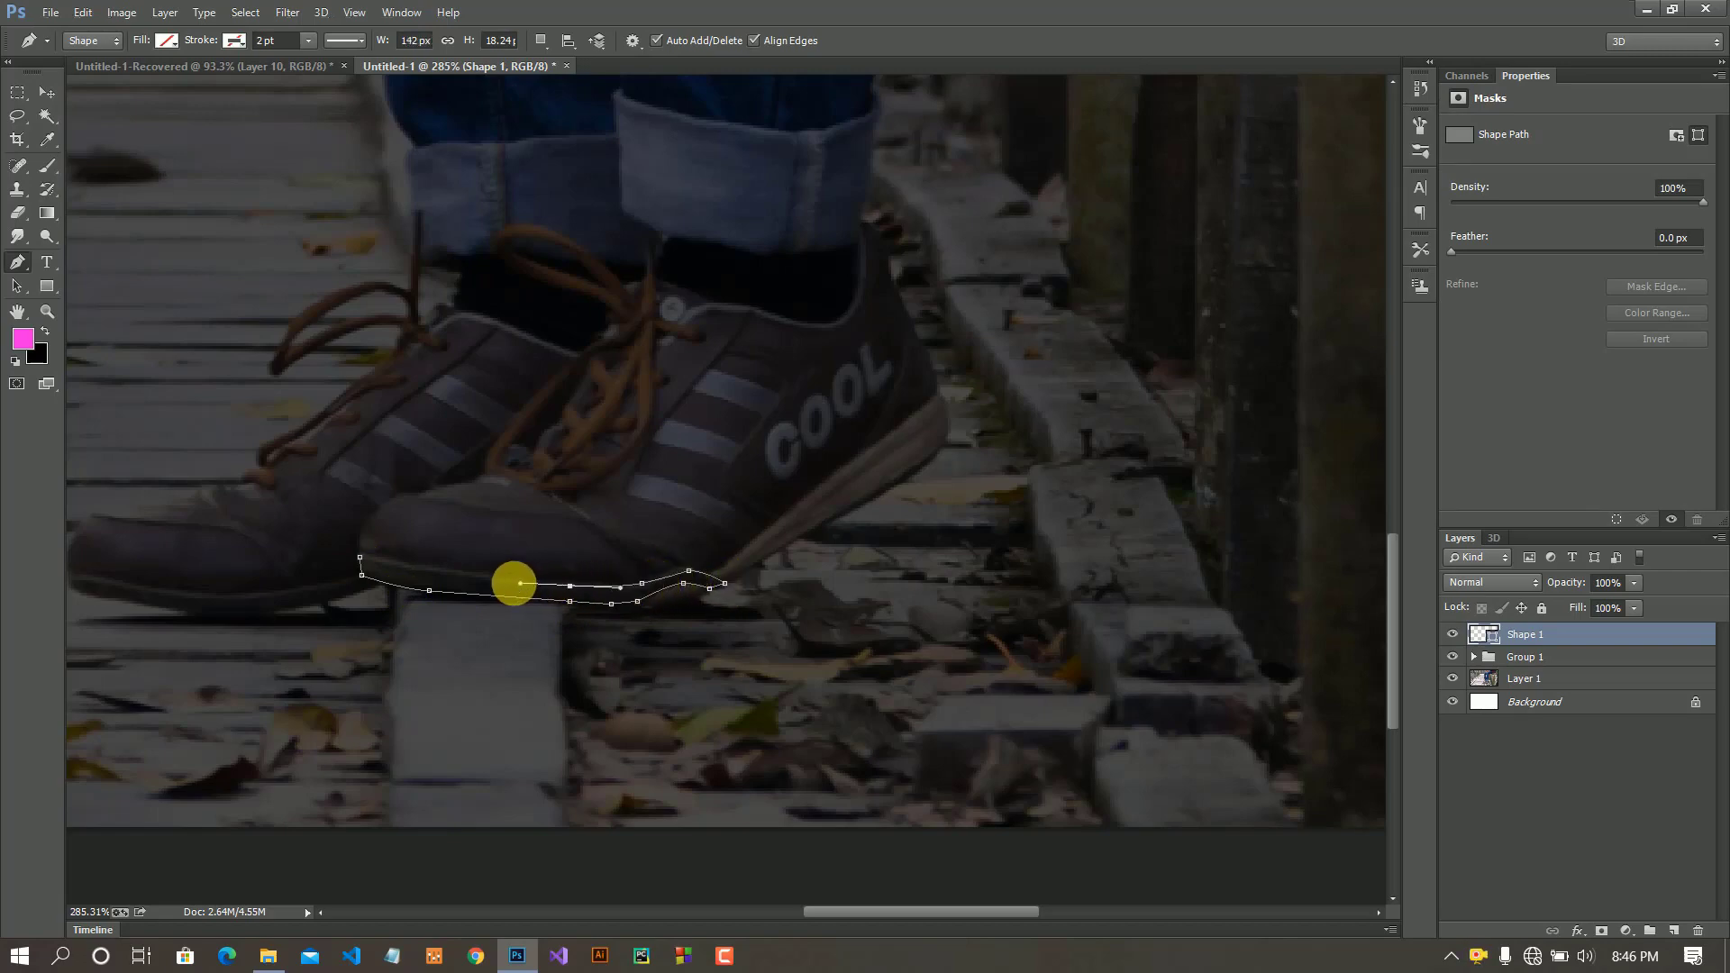
{"action": "left_click", "coordinate": [361, 559]}
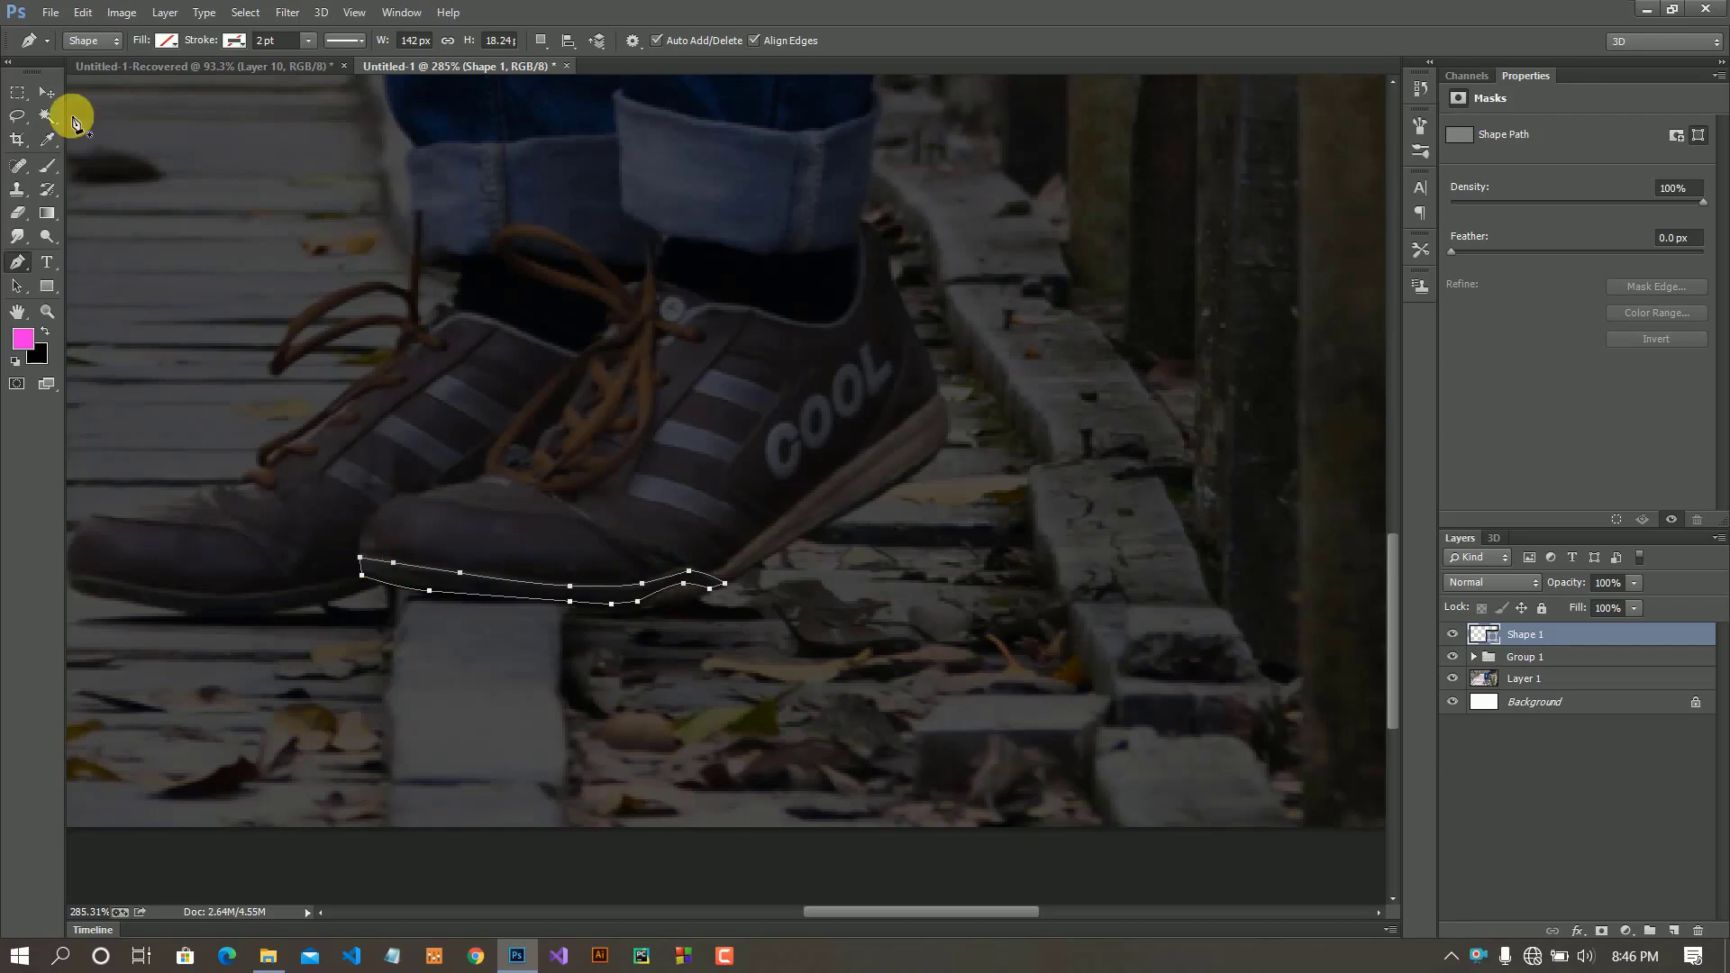
{"action": "left_click", "coordinate": [56, 94]}
{"action": "key", "text": "ctrl+Return"}
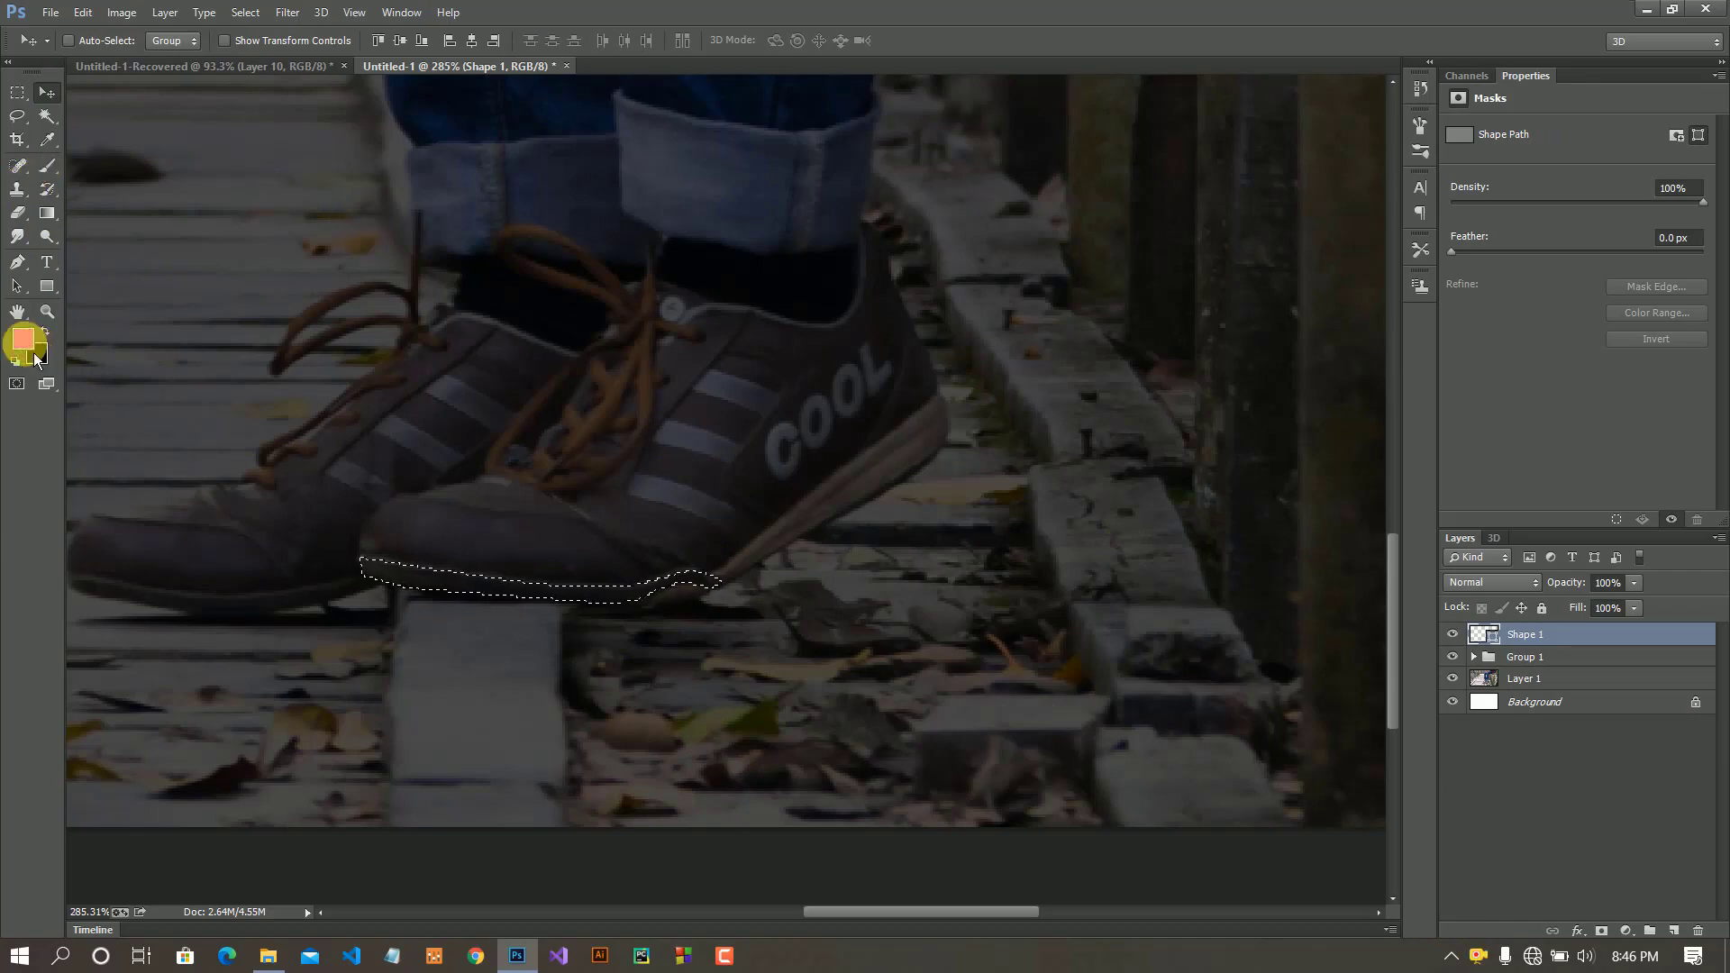
- Rasterize Shape 1 and brush white (#ffffff) over the selected sole strip
{"action": "left_click", "coordinate": [27, 345]}
{"action": "type", "text": "ffffff"}
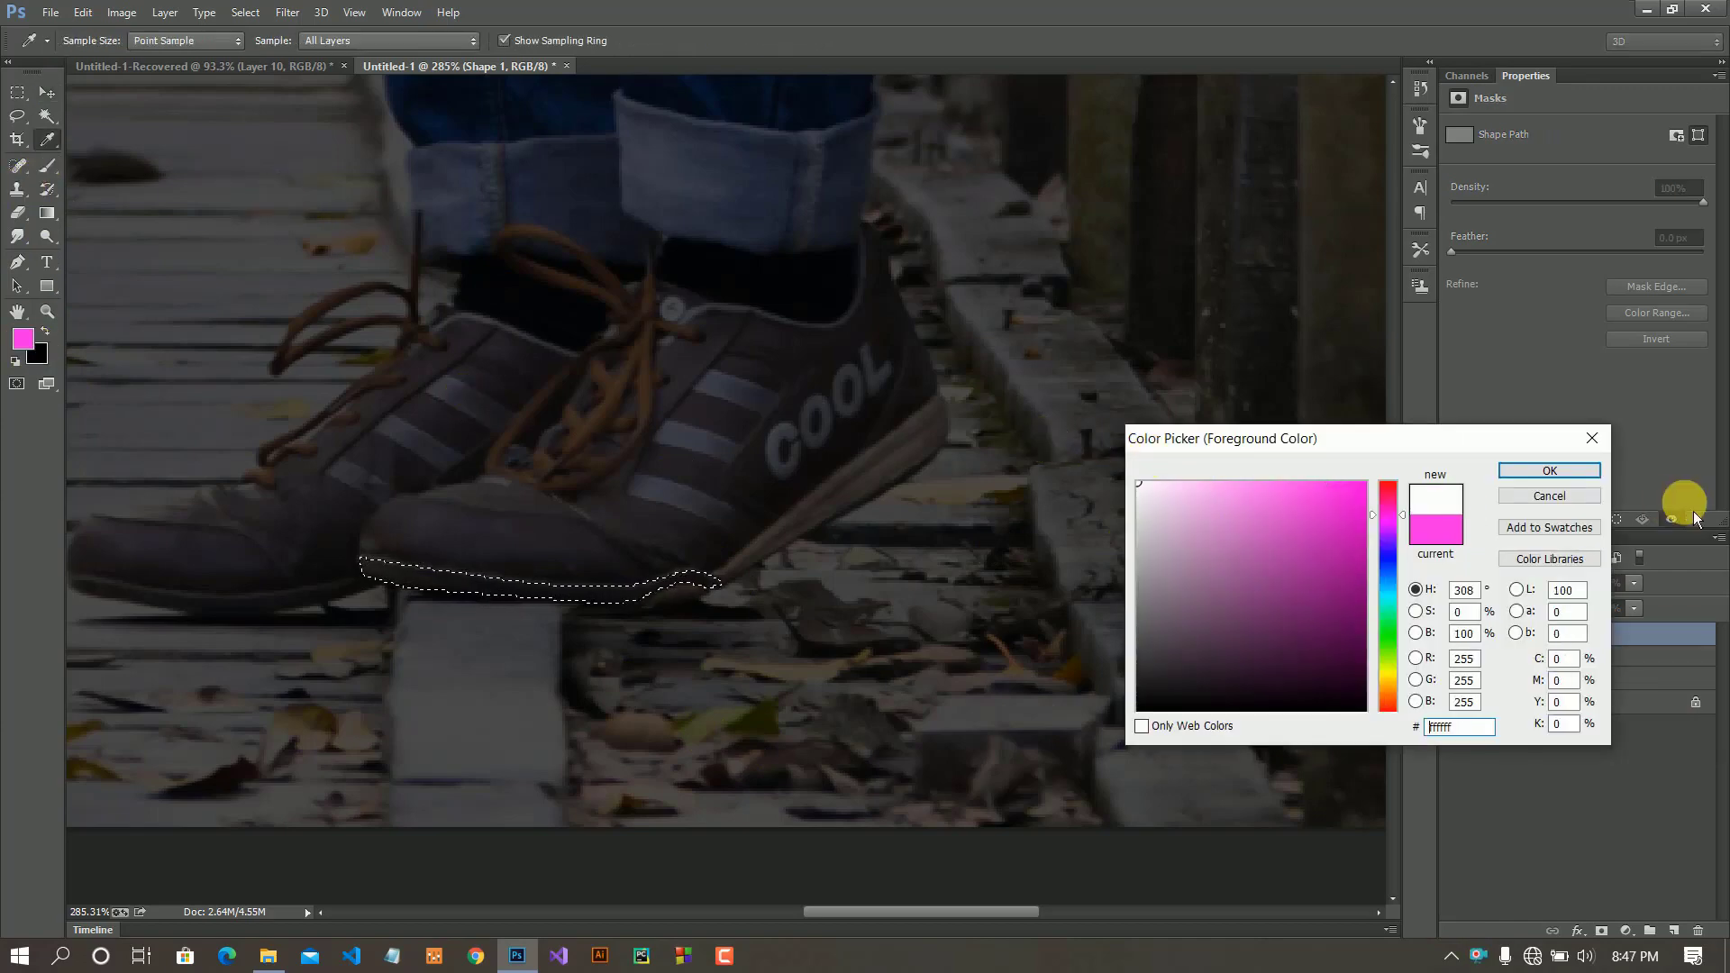
{"action": "left_click", "coordinate": [1579, 473]}
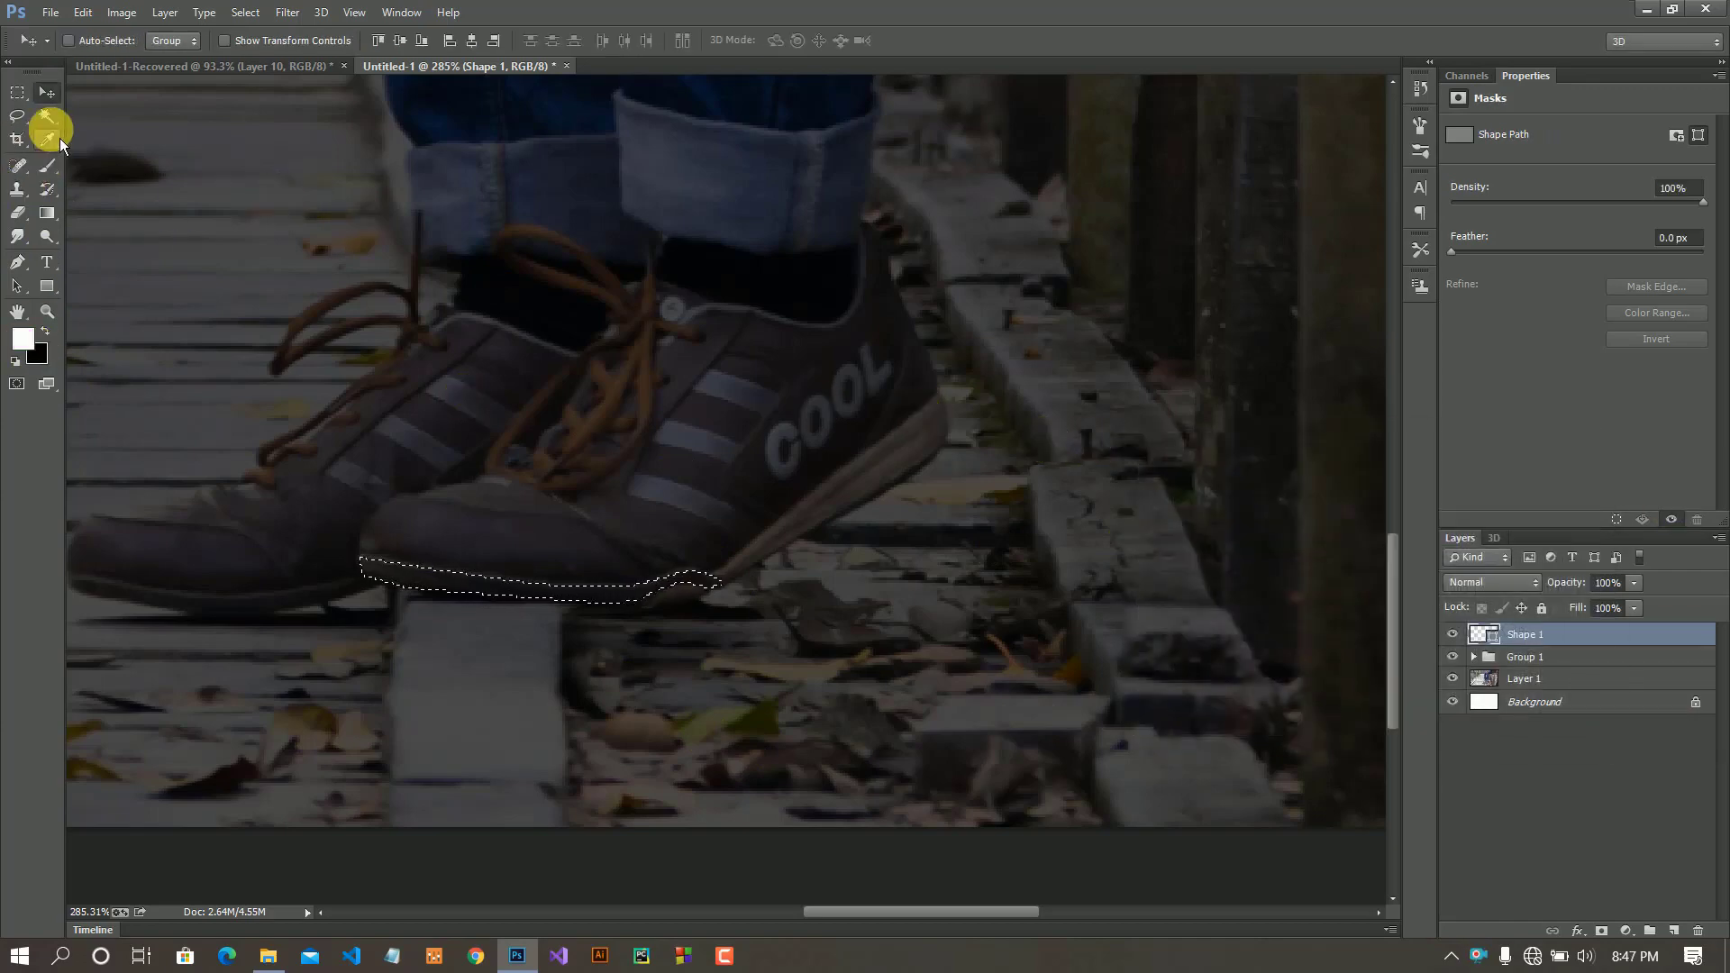
{"action": "left_click", "coordinate": [49, 167]}
{"action": "left_click", "coordinate": [397, 599]}
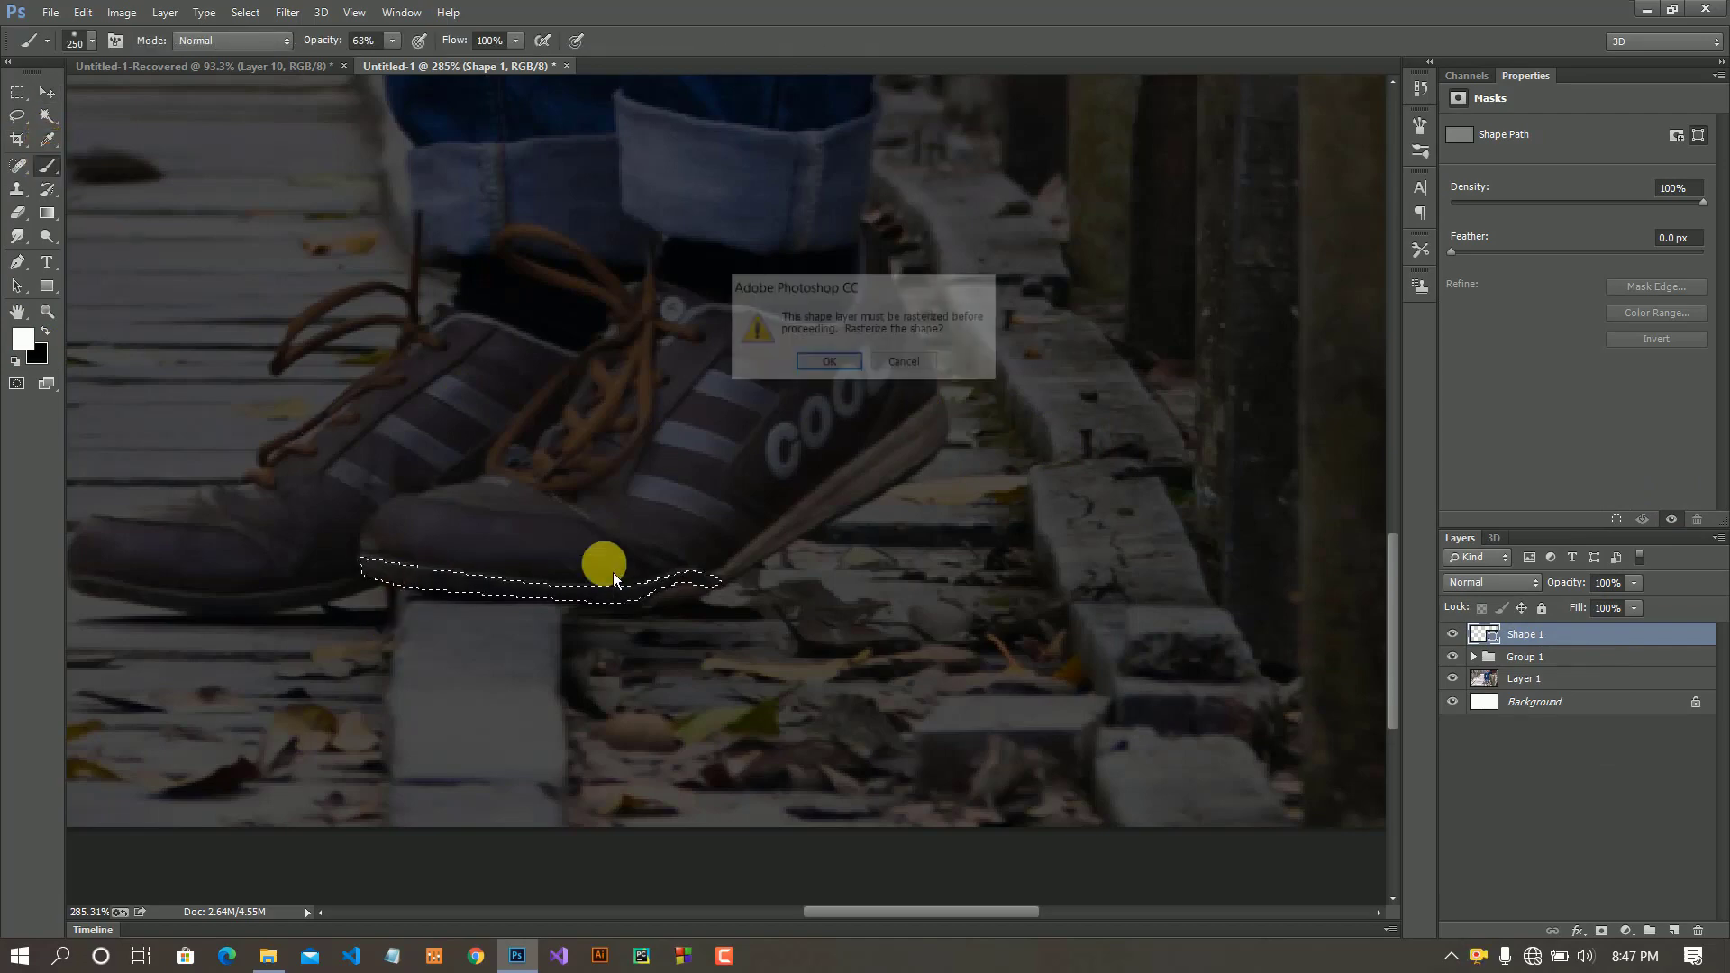
{"action": "left_click", "coordinate": [842, 362]}
{"action": "mouse_move", "coordinate": [676, 573]}
{"action": "left_mouse_down"}
{"action": "mouse_move", "coordinate": [658, 537]}
{"action": "mouse_move", "coordinate": [807, 610]}
{"action": "left_mouse_up"}
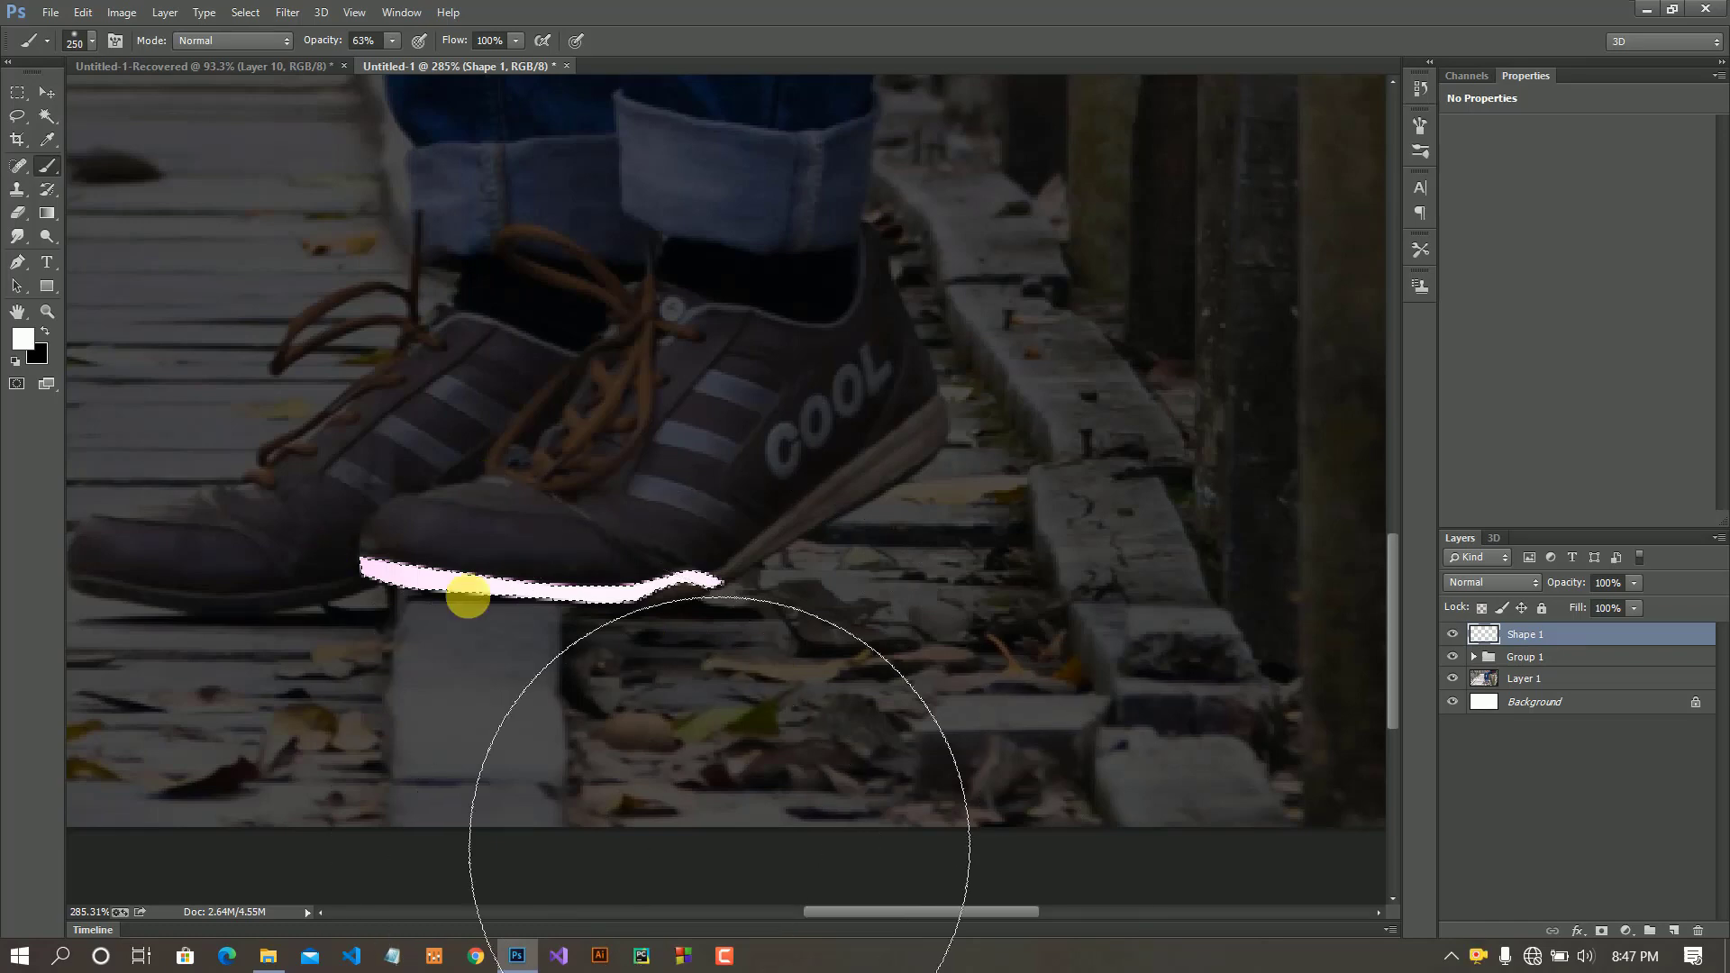
{"action": "left_click", "coordinate": [54, 92]}
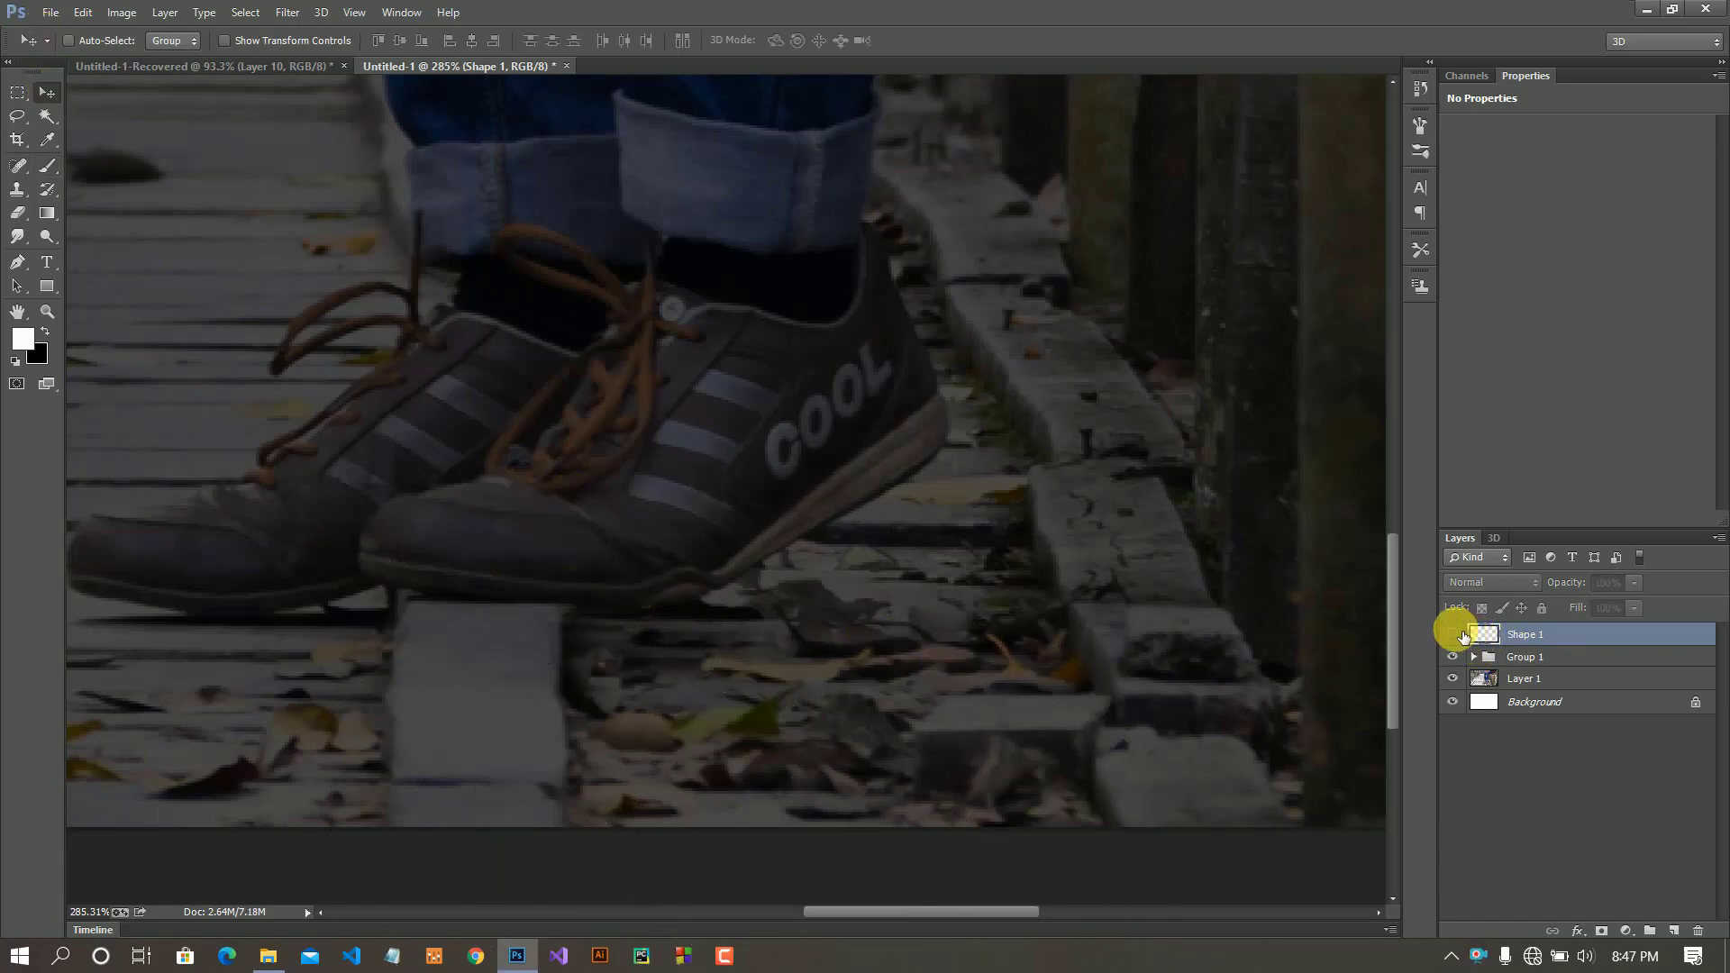
- Enable an Outer Glow on Shape 1 with a cyan glow colour
{"action": "right_click", "coordinate": [1539, 635]}
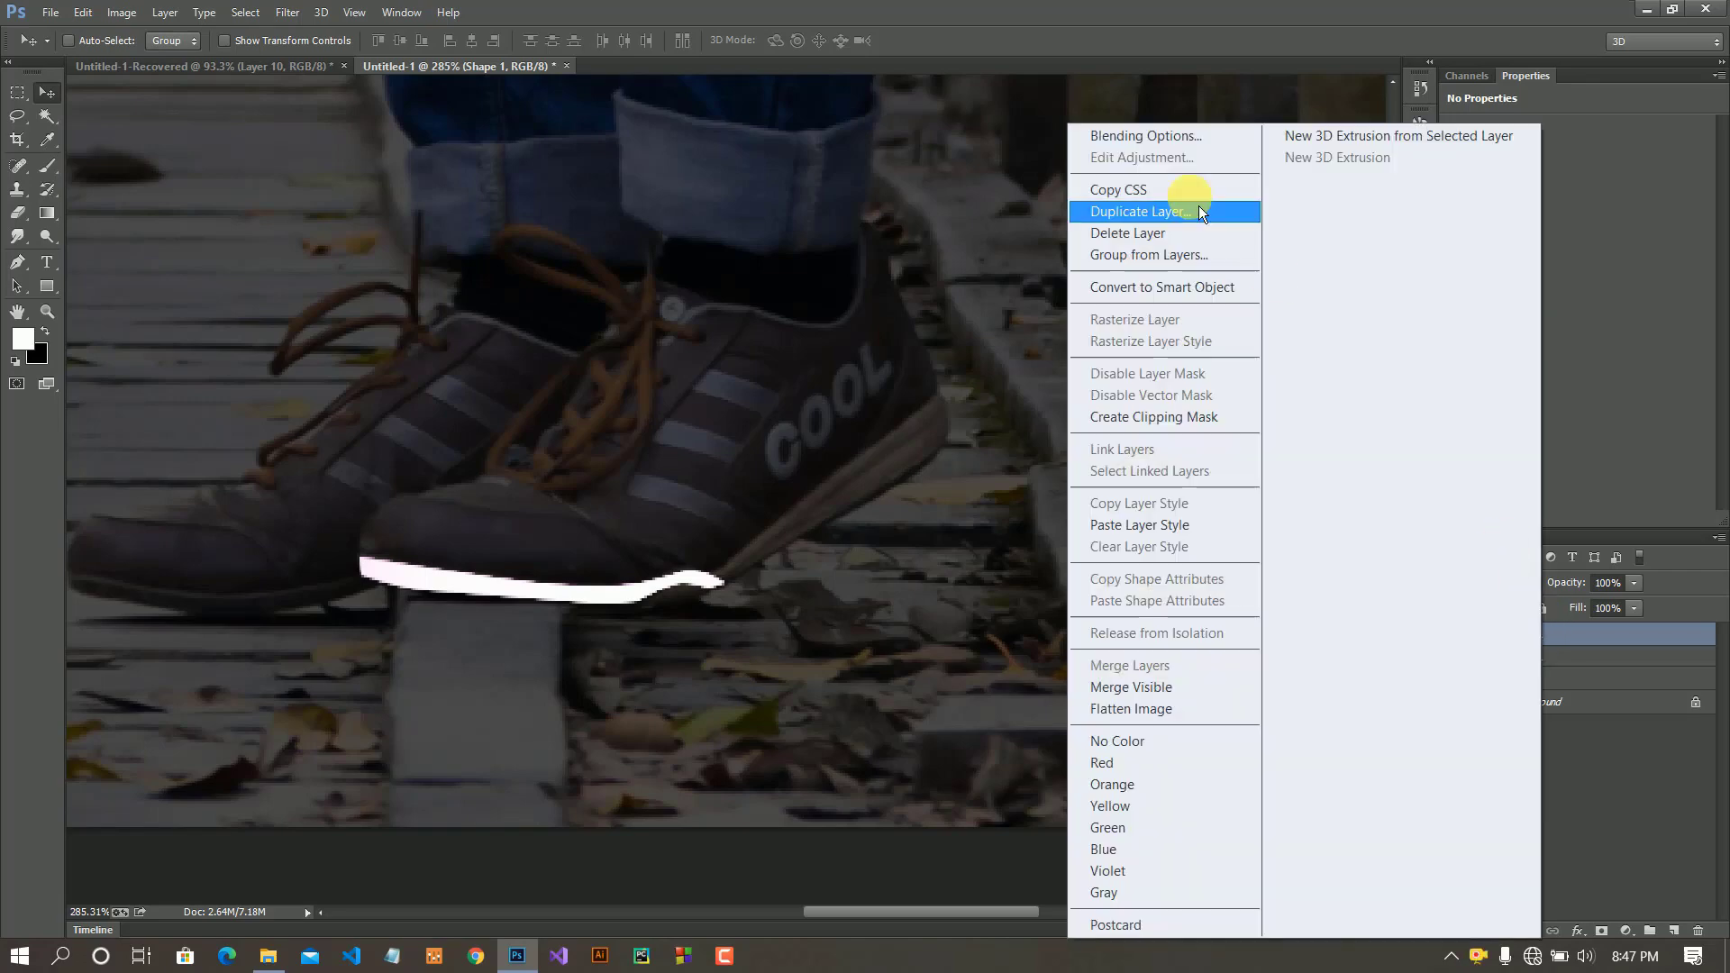
{"action": "left_click", "coordinate": [1187, 155]}
{"action": "left_click_drag", "start_coordinate": [1117, 293], "coordinate": [1065, 228]}
{"action": "left_click", "coordinate": [1018, 492]}
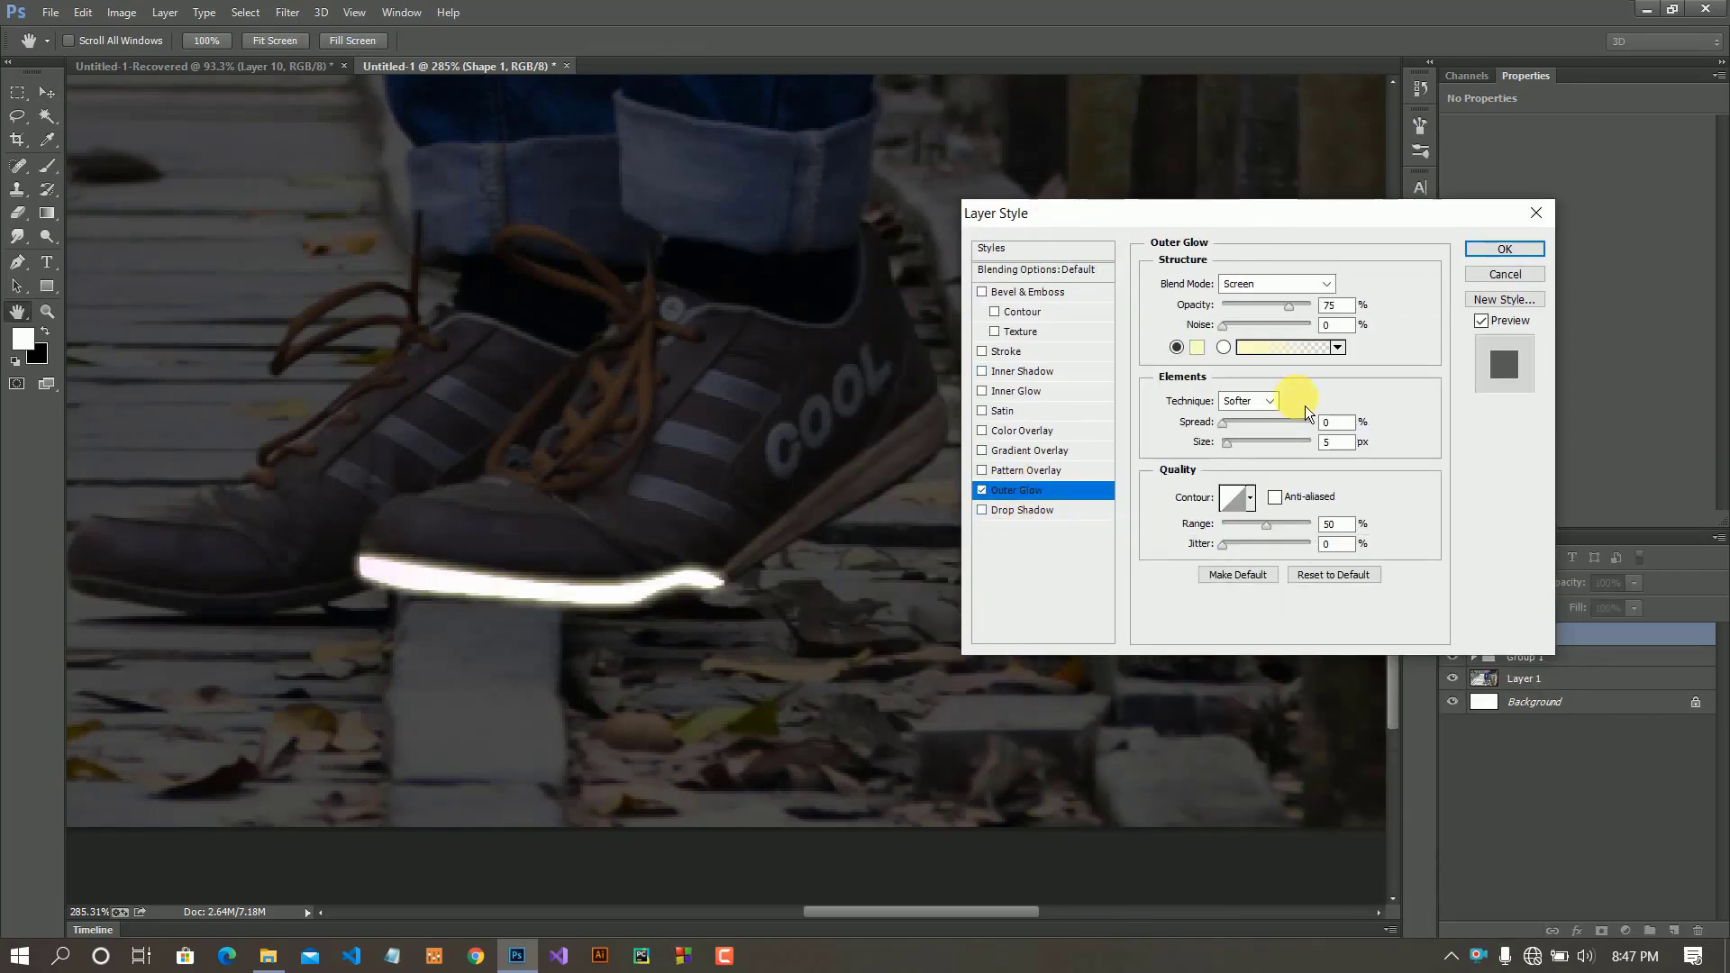
{"action": "left_click", "coordinate": [1200, 349]}
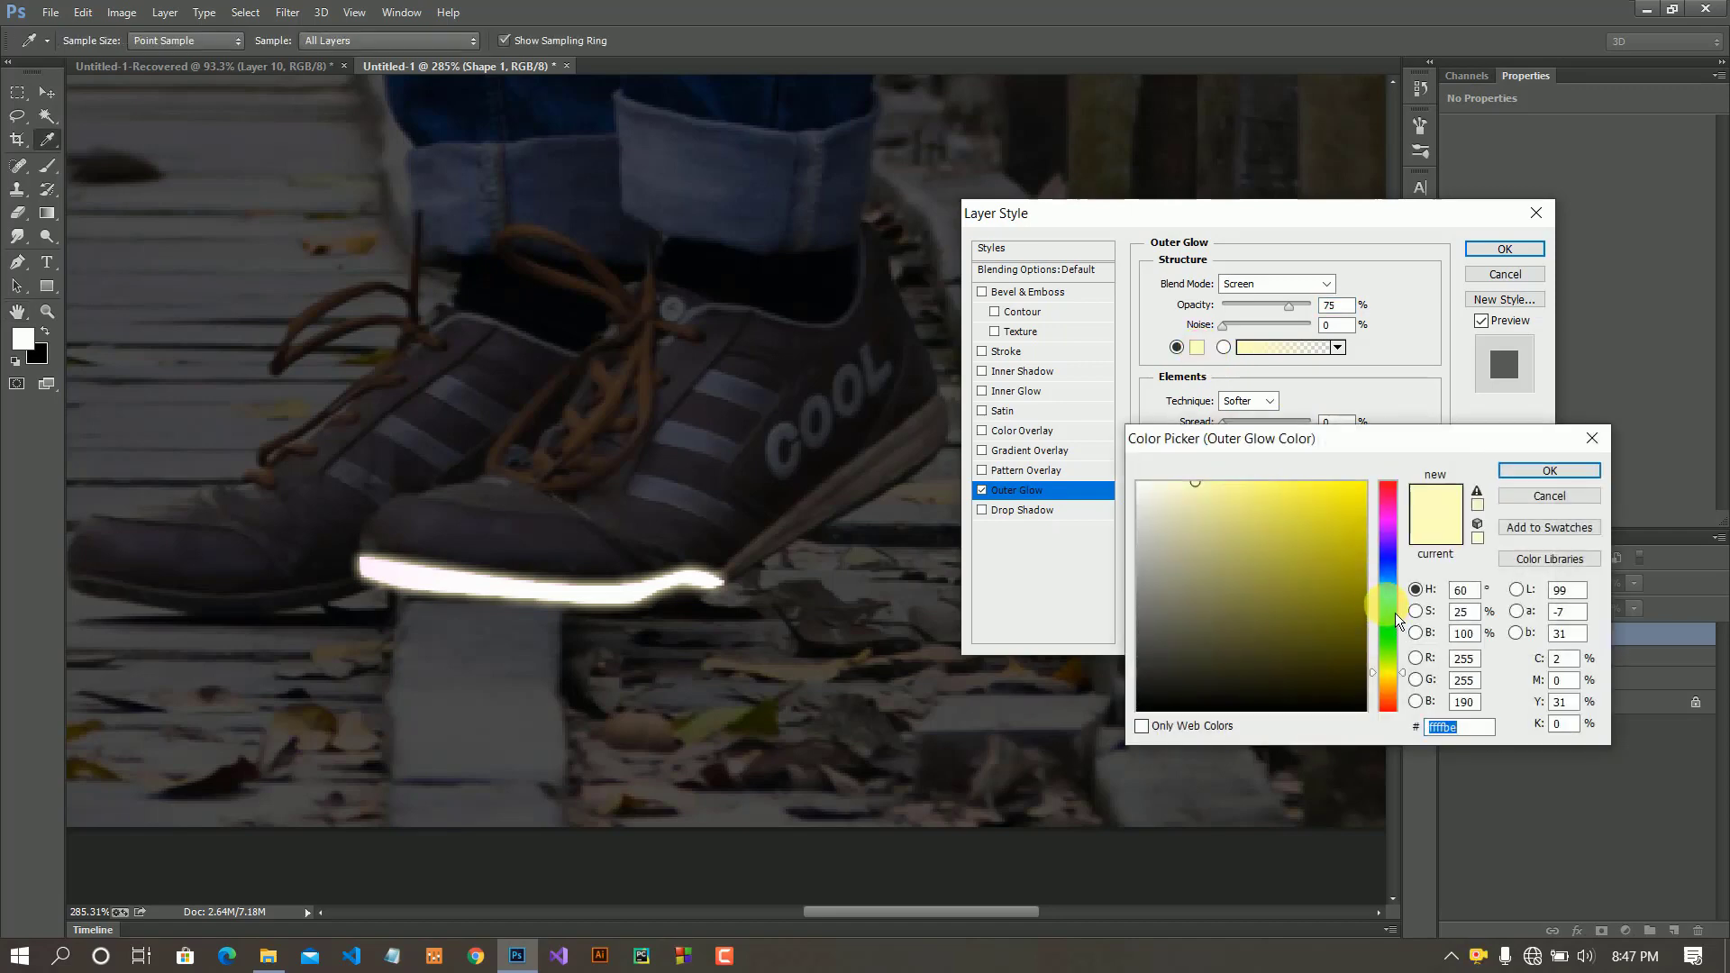
{"action": "left_click_drag", "start_coordinate": [1397, 621], "coordinate": [1397, 597]}
{"action": "left_click", "coordinate": [1340, 491]}
{"action": "left_click", "coordinate": [1549, 470]}
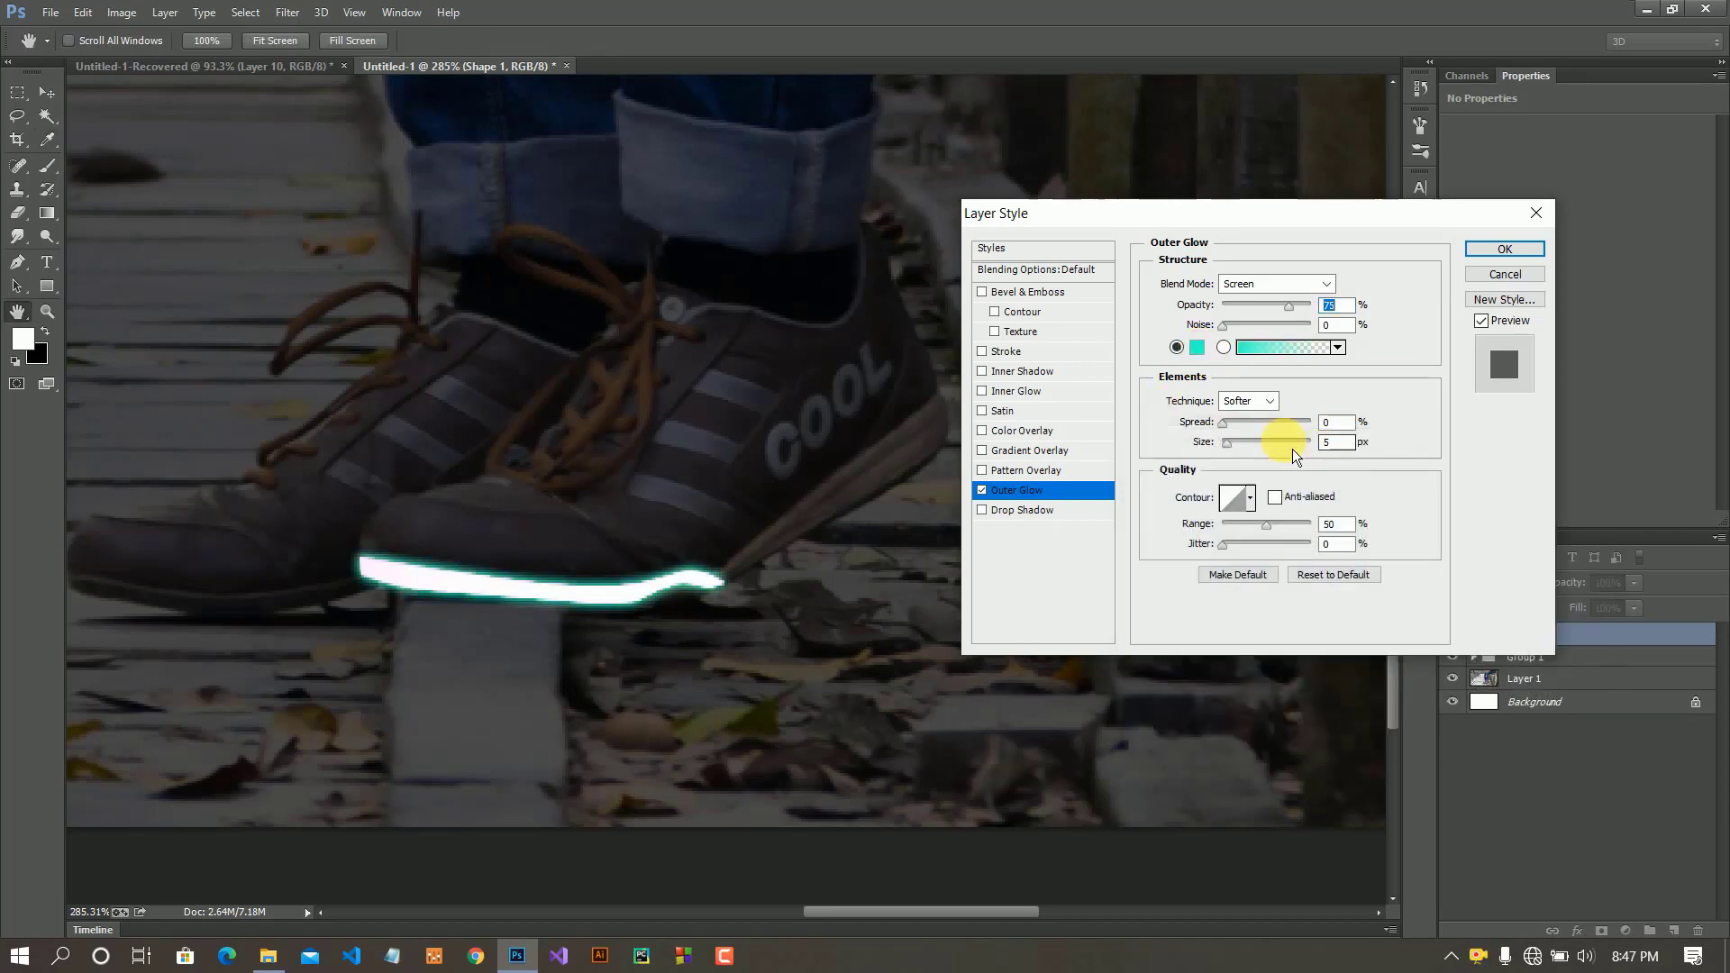
- Set the outer glow's spread to 6% and size to 8 px
{"action": "left_click", "coordinate": [1234, 433]}
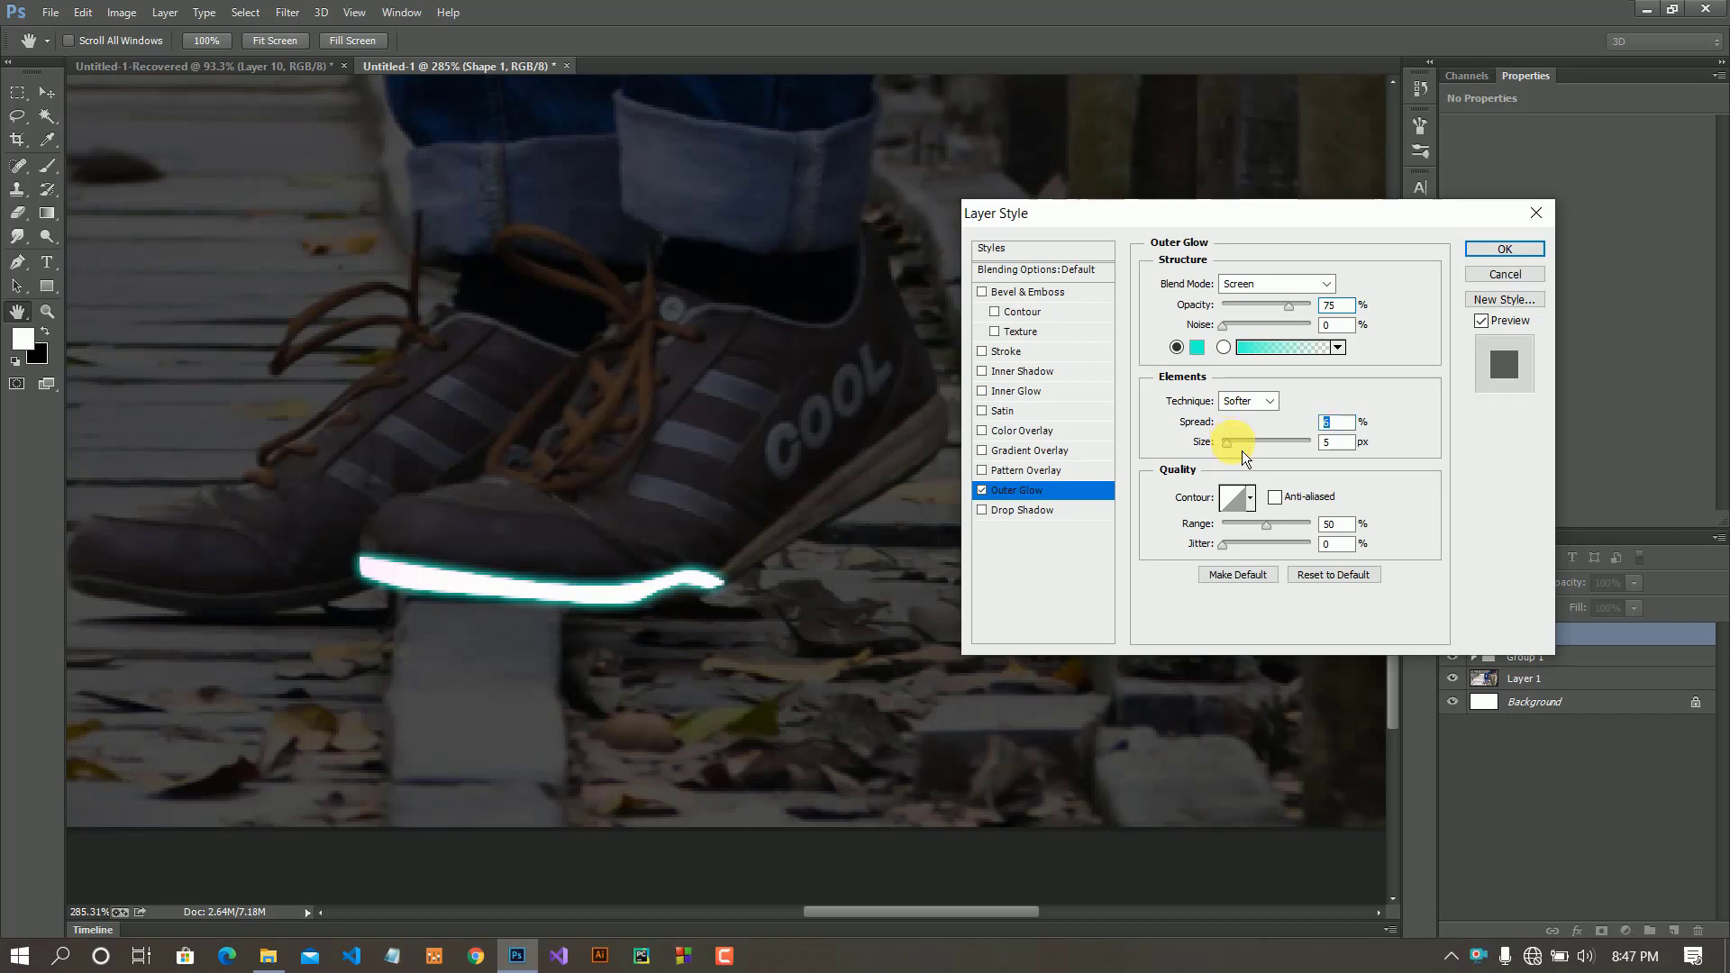
{"action": "type", "text": "6"}
{"action": "key", "text": "Tab"}
{"action": "type", "text": "16"}
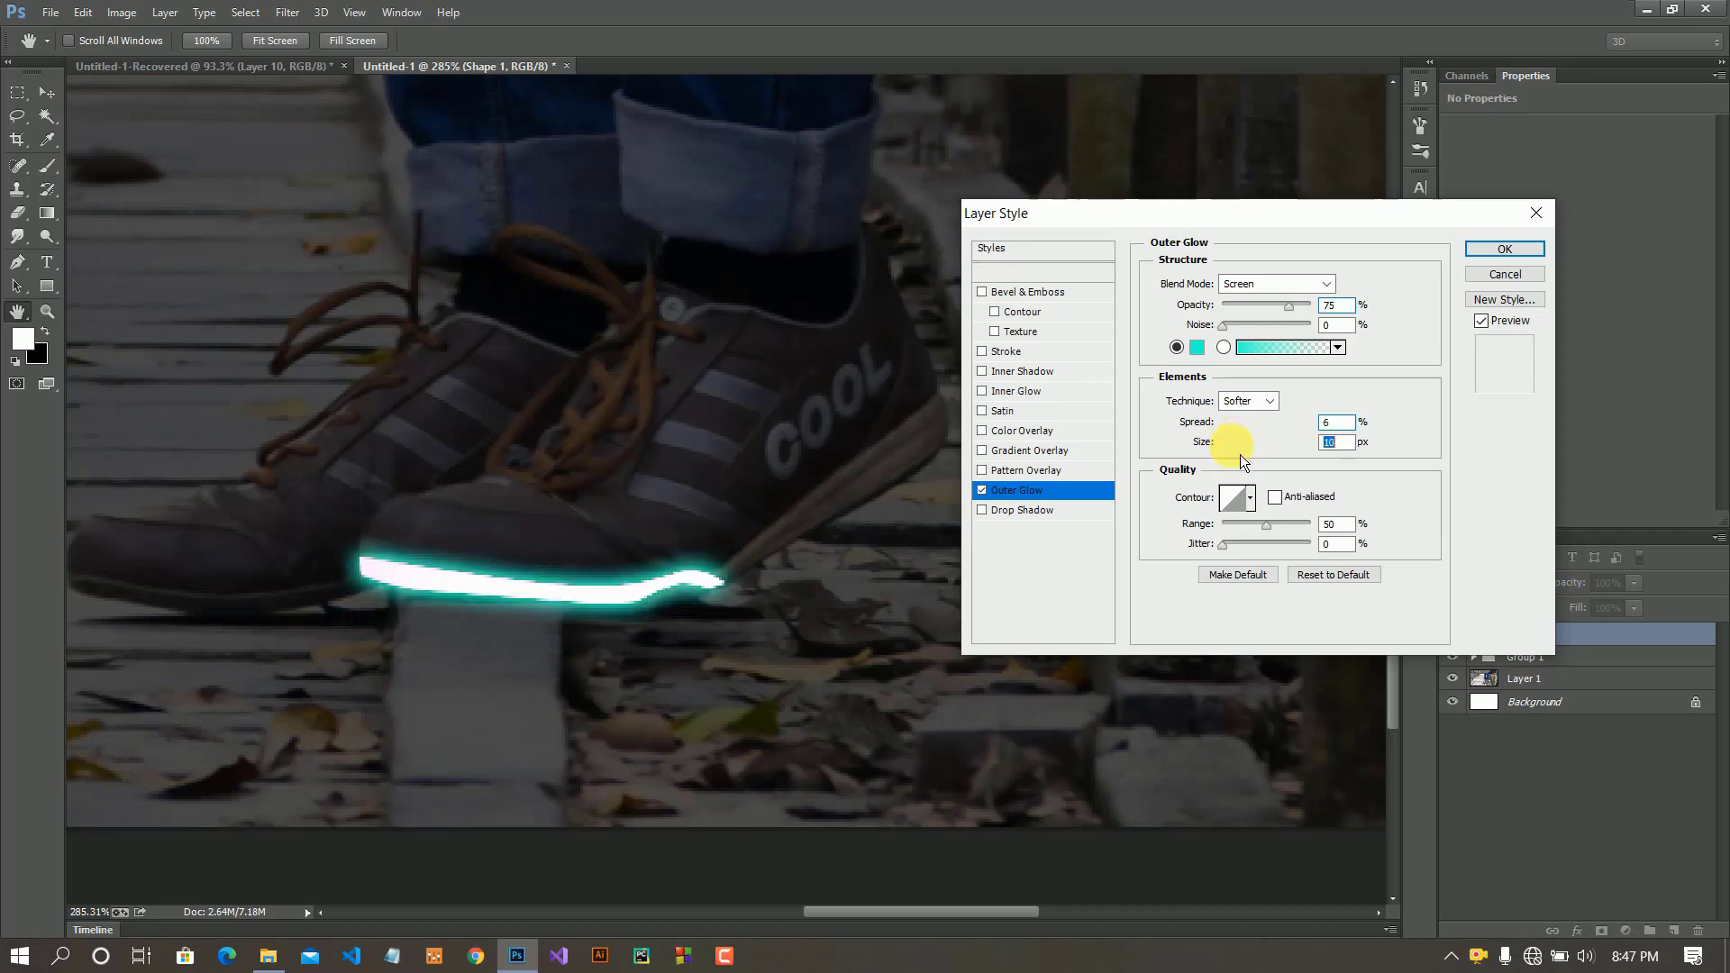
{"action": "type", "text": "10"}
{"action": "key", "text": "shift+Tab"}
{"action": "type", "text": "17"}
{"action": "left_click_drag", "start_coordinate": [1246, 431], "coordinate": [1239, 435]}
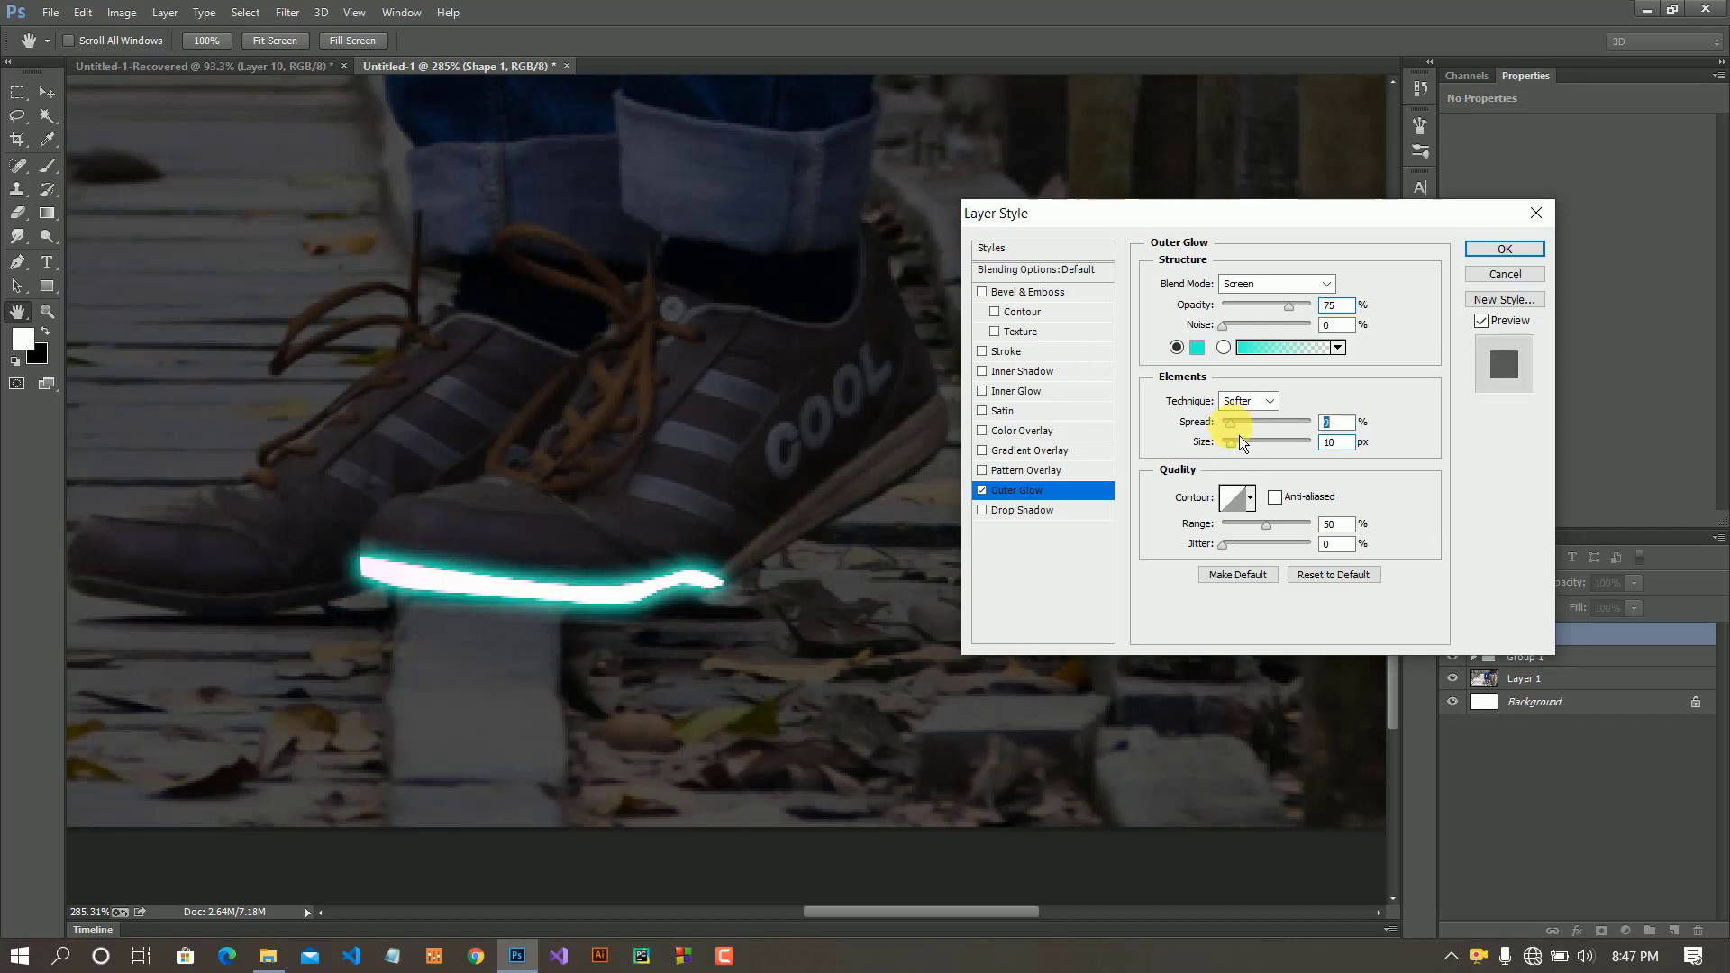
{"action": "type", "text": "6"}
{"action": "key", "text": "Tab"}
{"action": "key", "text": "Down"}
{"action": "key", "text": "Down"}
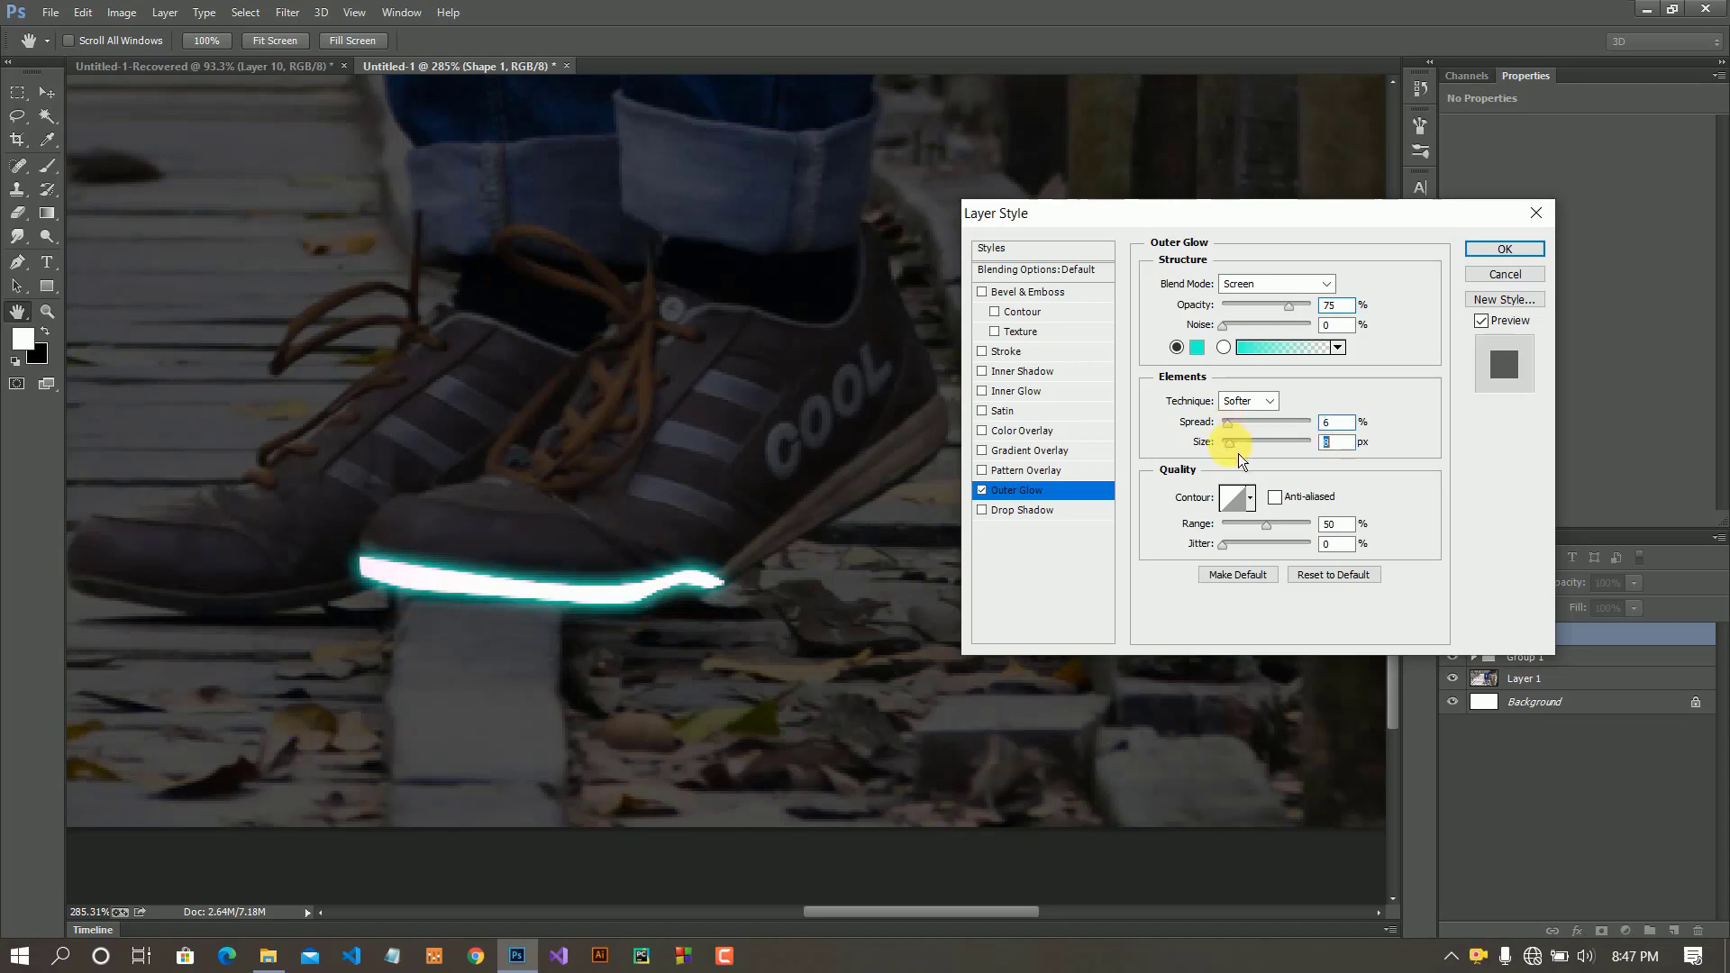
- Apply the cyan outer glow to the white sole stripe
{"action": "left_click", "coordinate": [1503, 249]}
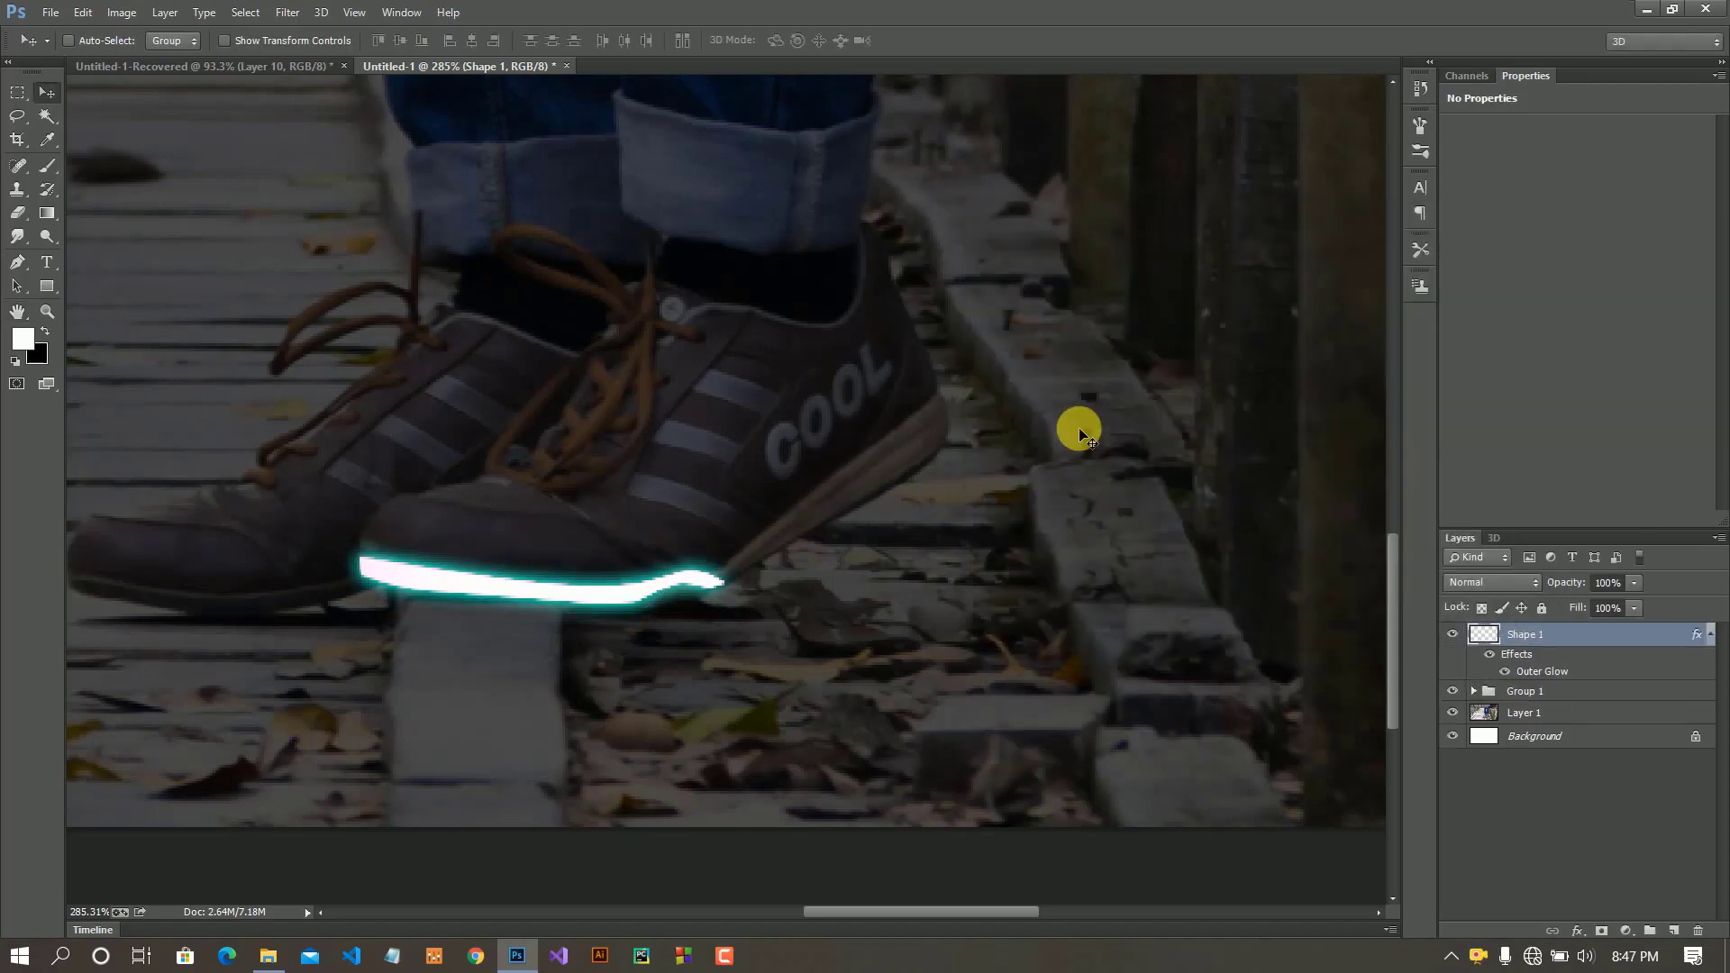
{"action": "scroll", "coordinate": [890, 521], "scroll_direction": "down", "scroll_amount": 5}
{"action": "scroll", "coordinate": [854, 602], "scroll_direction": "up", "scroll_amount": 2}
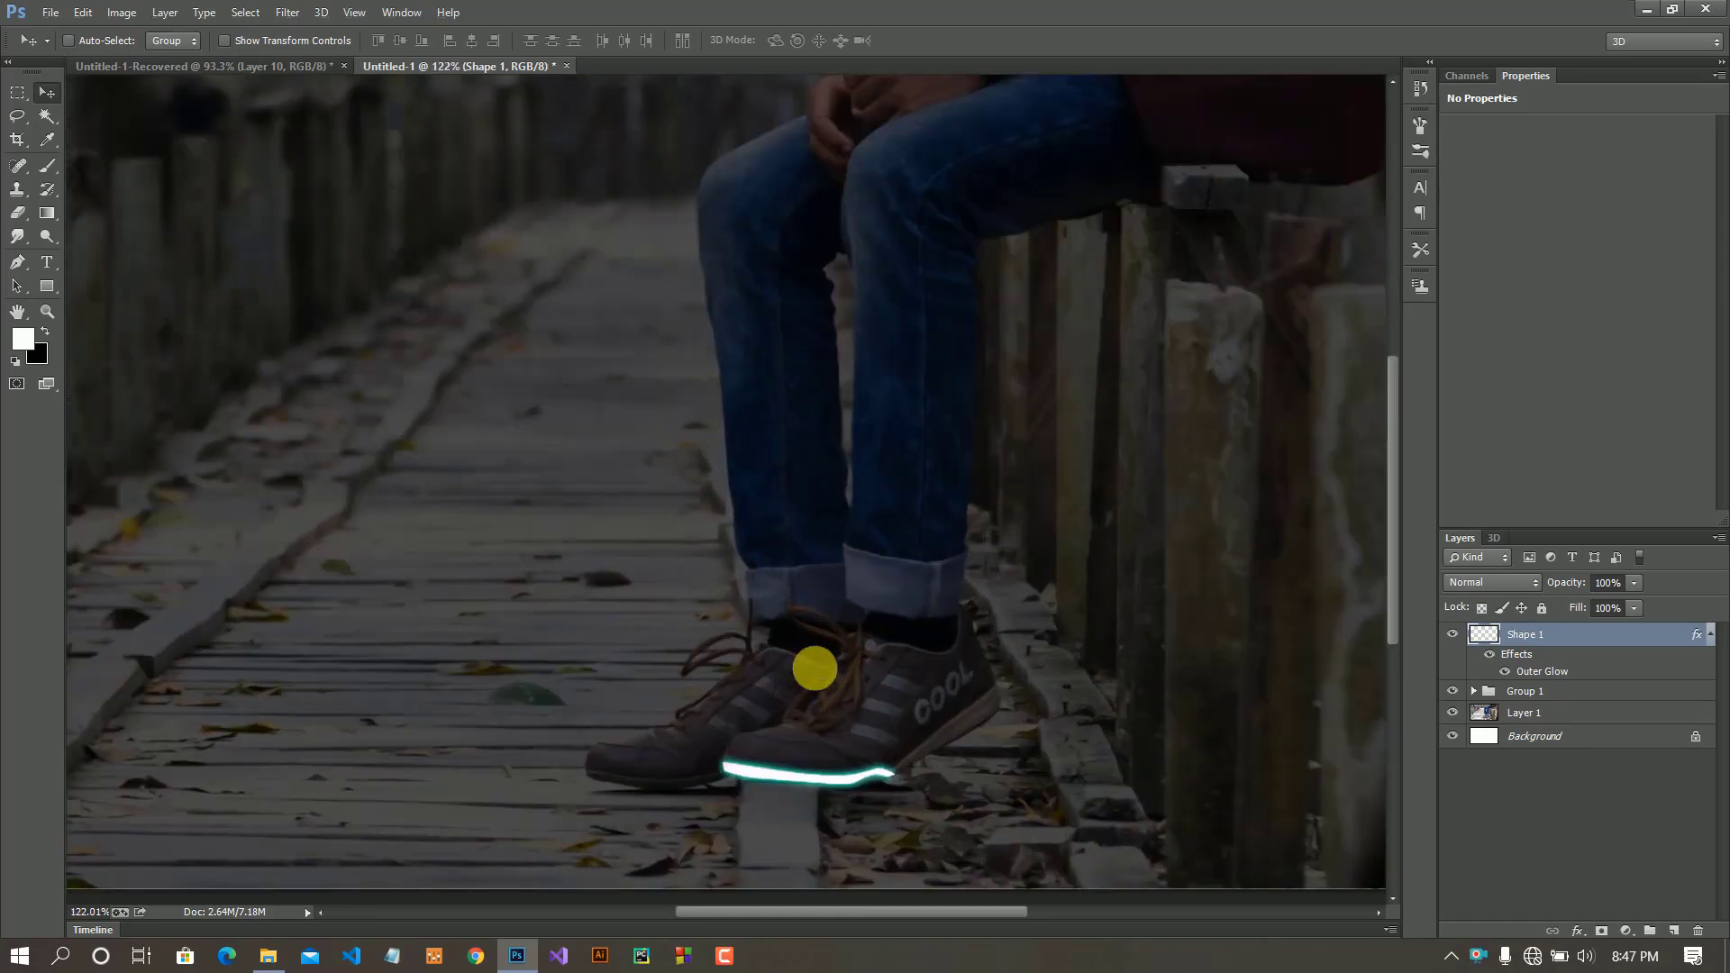
{"action": "scroll", "coordinate": [816, 664], "scroll_direction": "up", "scroll_amount": 1}
{"action": "scroll", "coordinate": [919, 688], "scroll_direction": "up", "scroll_amount": 1}
{"action": "scroll", "coordinate": [900, 684], "scroll_direction": "up", "scroll_amount": 1}
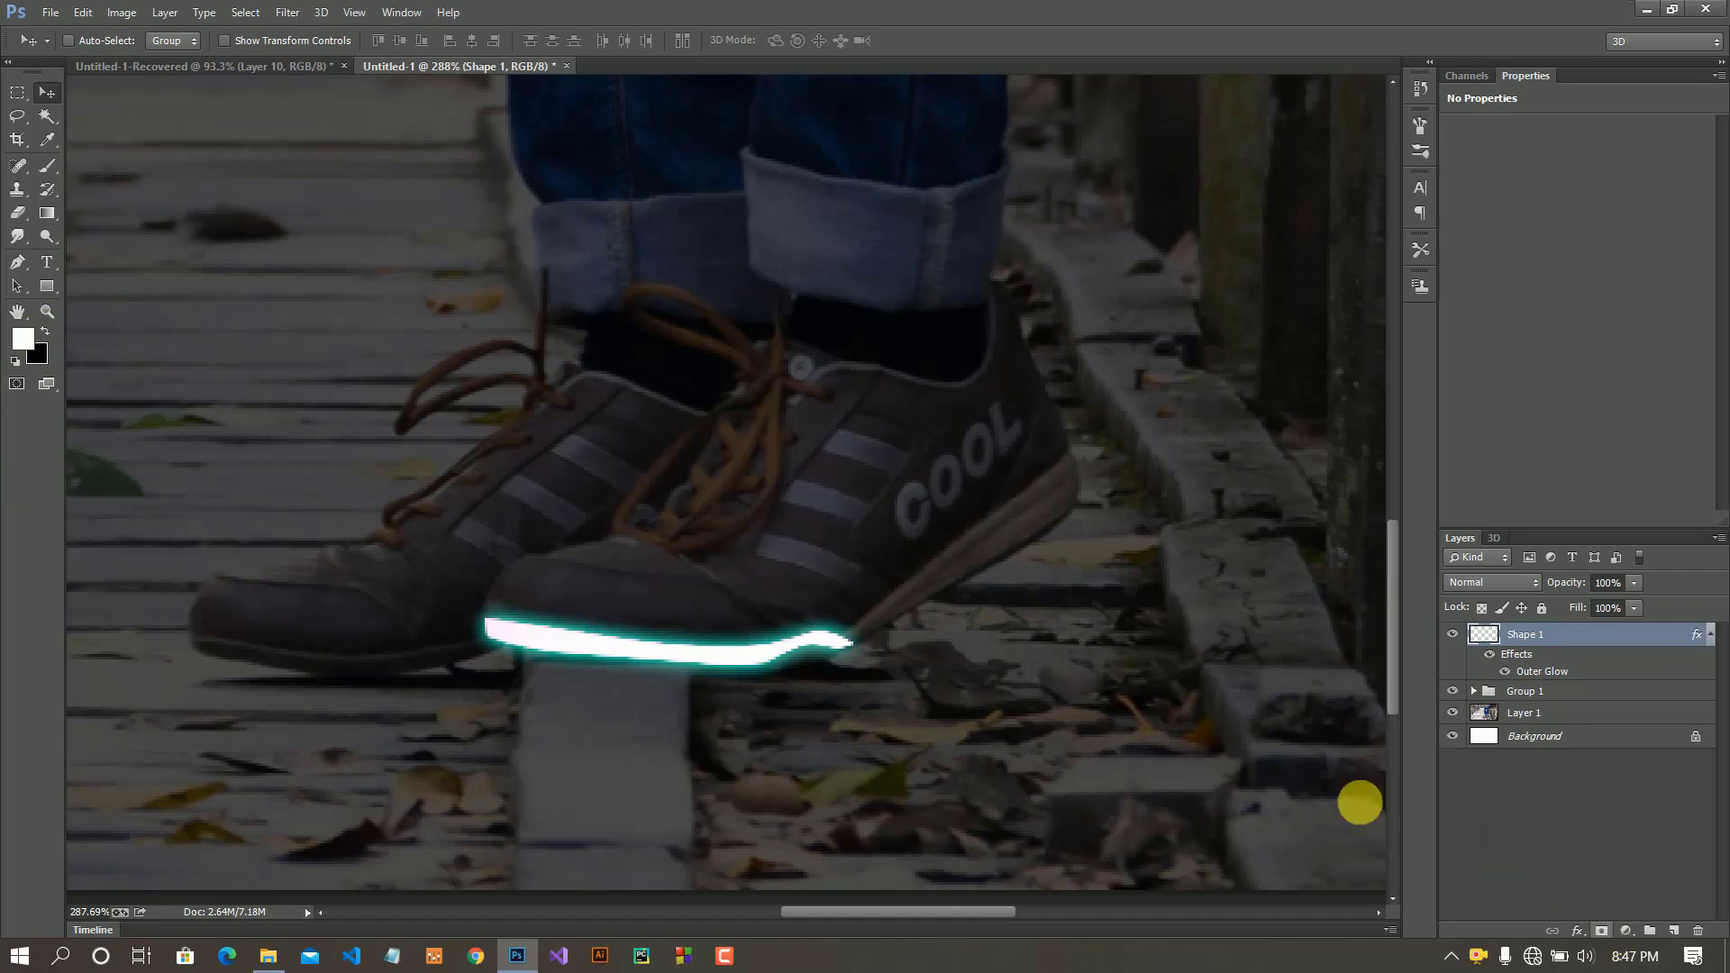
- On a new layer, place the first Pen point of a heel stripe
{"action": "left_click", "coordinate": [18, 263]}
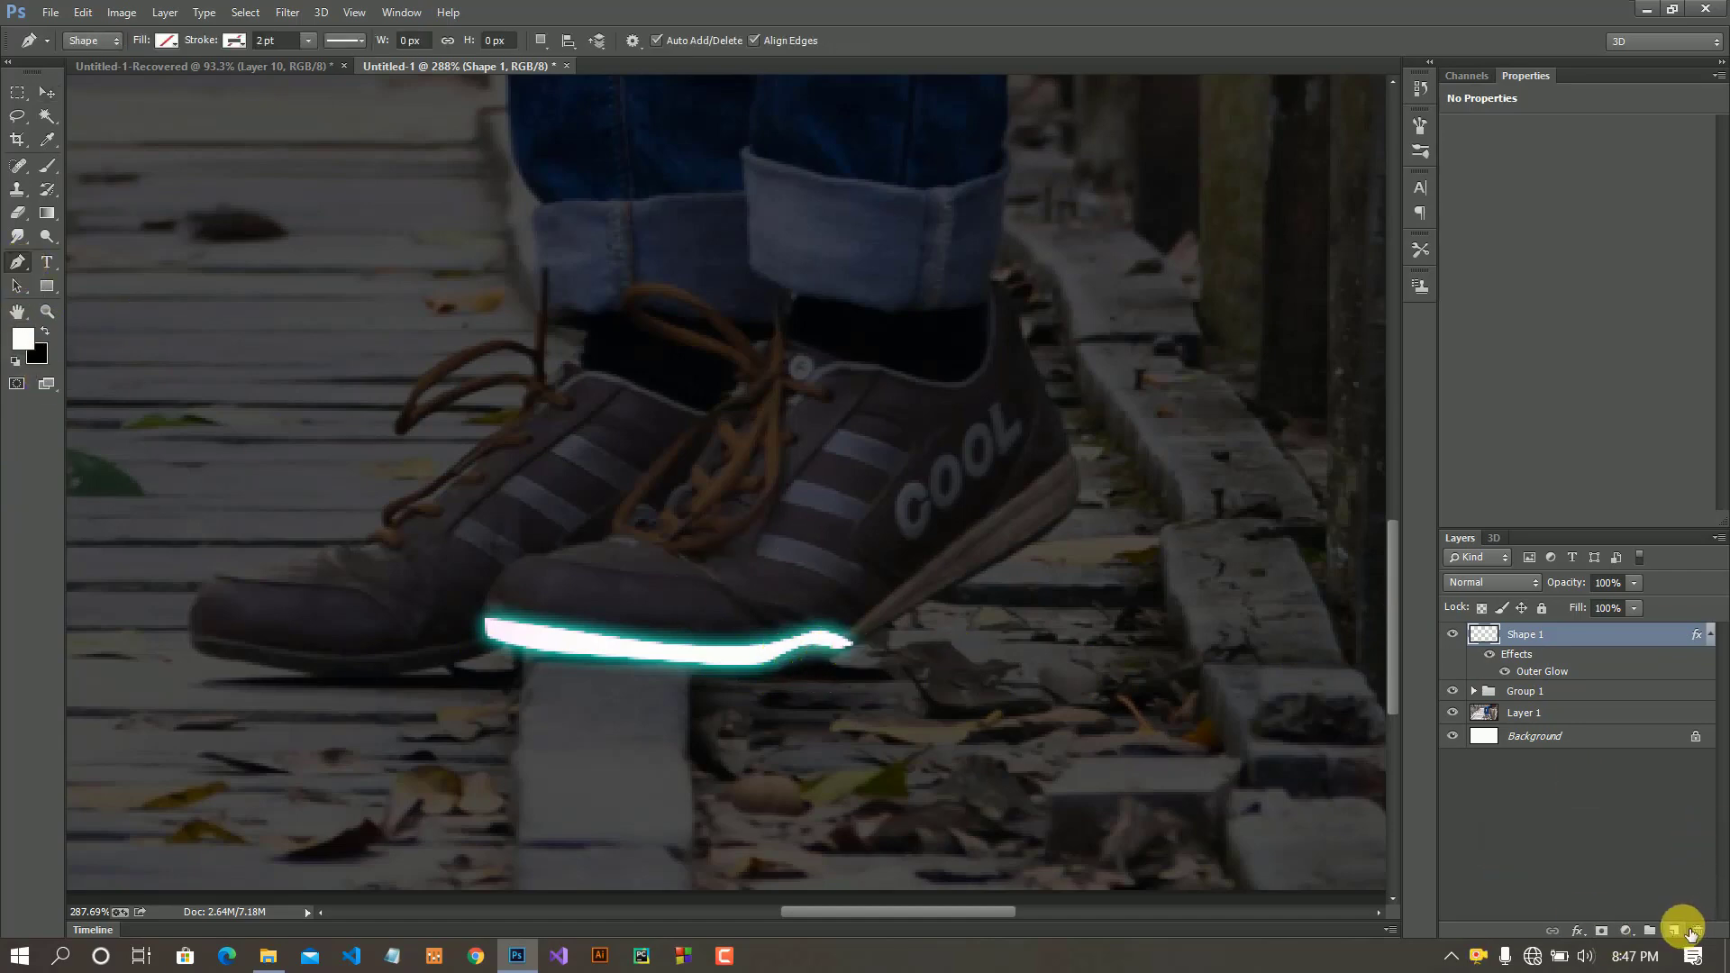
{"action": "left_click", "coordinate": [1674, 929]}
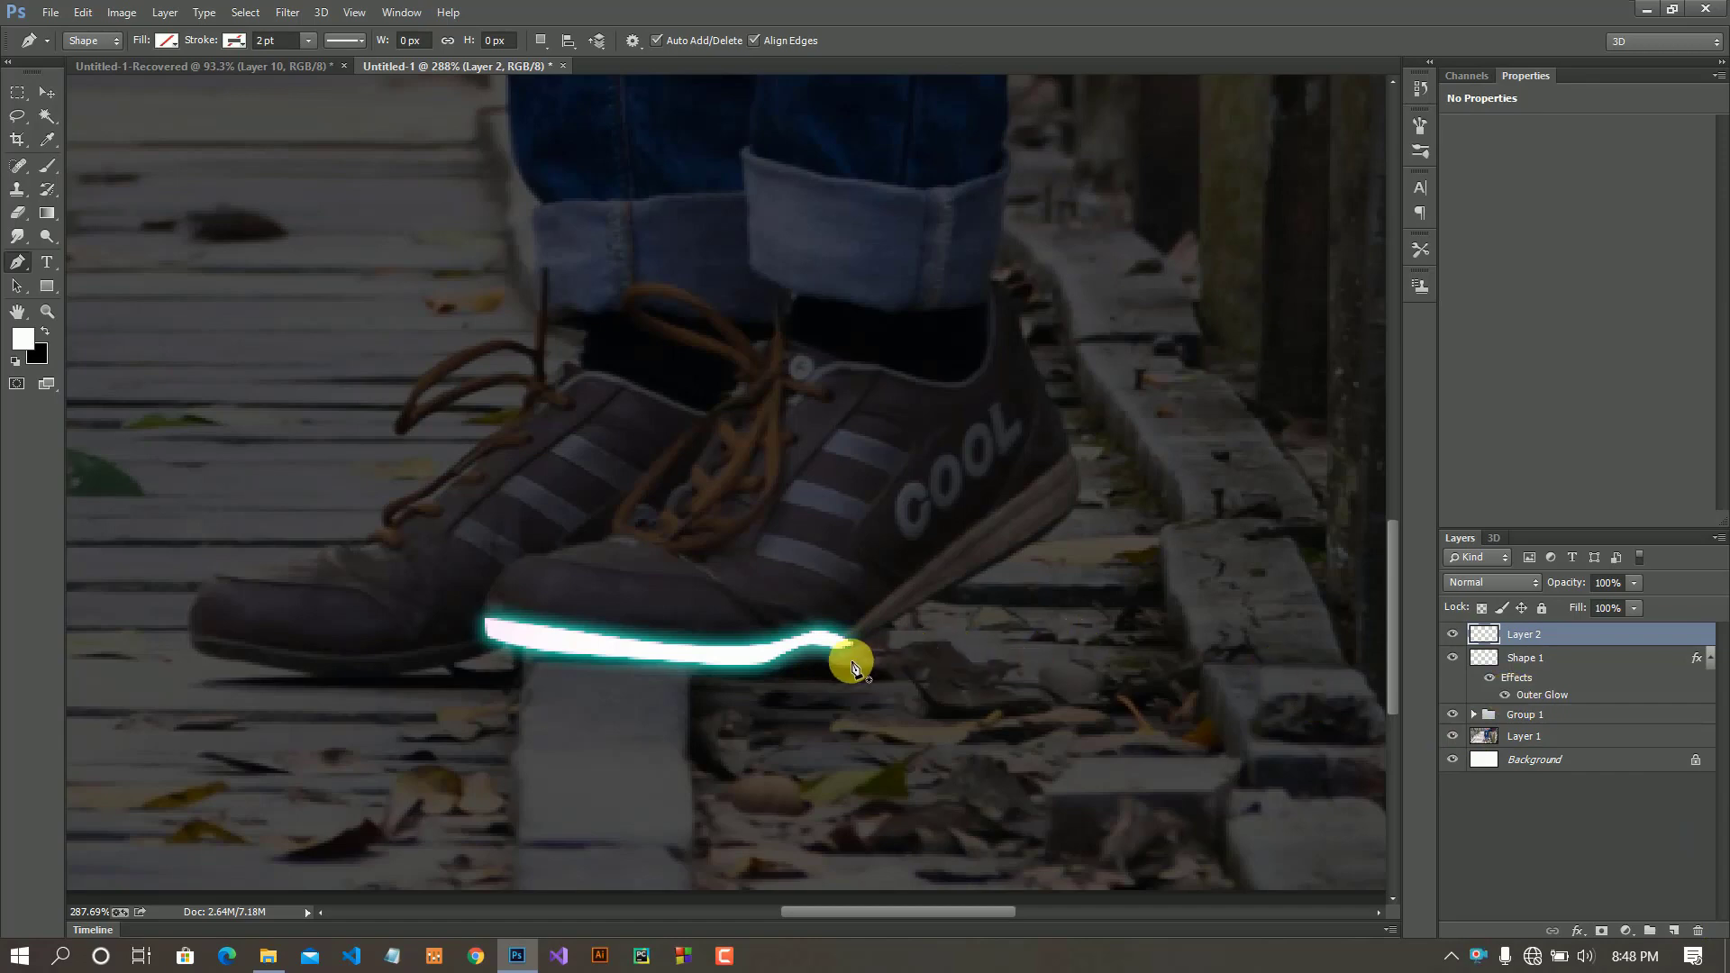
{"action": "left_click", "coordinate": [825, 651]}
- Trace a closed Pen outline of a thin stripe along the heel edge
{"action": "left_click", "coordinate": [869, 617]}
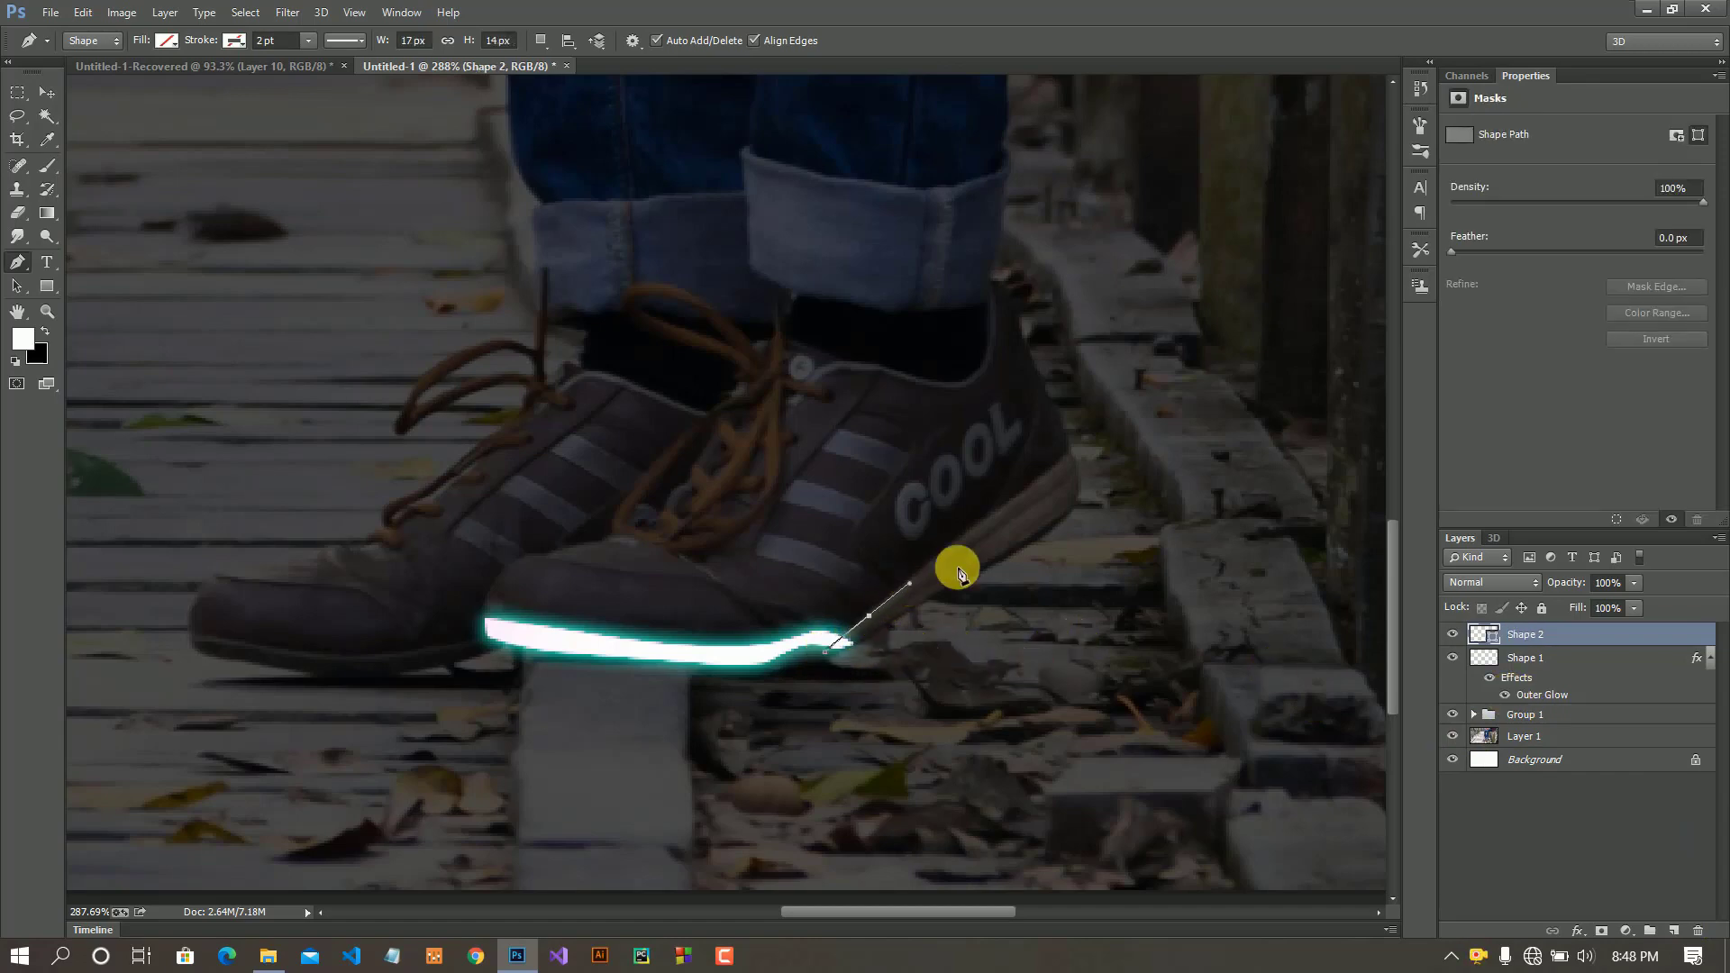
{"action": "left_click", "coordinate": [969, 527]}
{"action": "left_click", "coordinate": [1028, 491]}
{"action": "left_click", "coordinate": [1062, 459]}
{"action": "left_click", "coordinate": [1076, 496]}
{"action": "left_click", "coordinate": [1027, 538]}
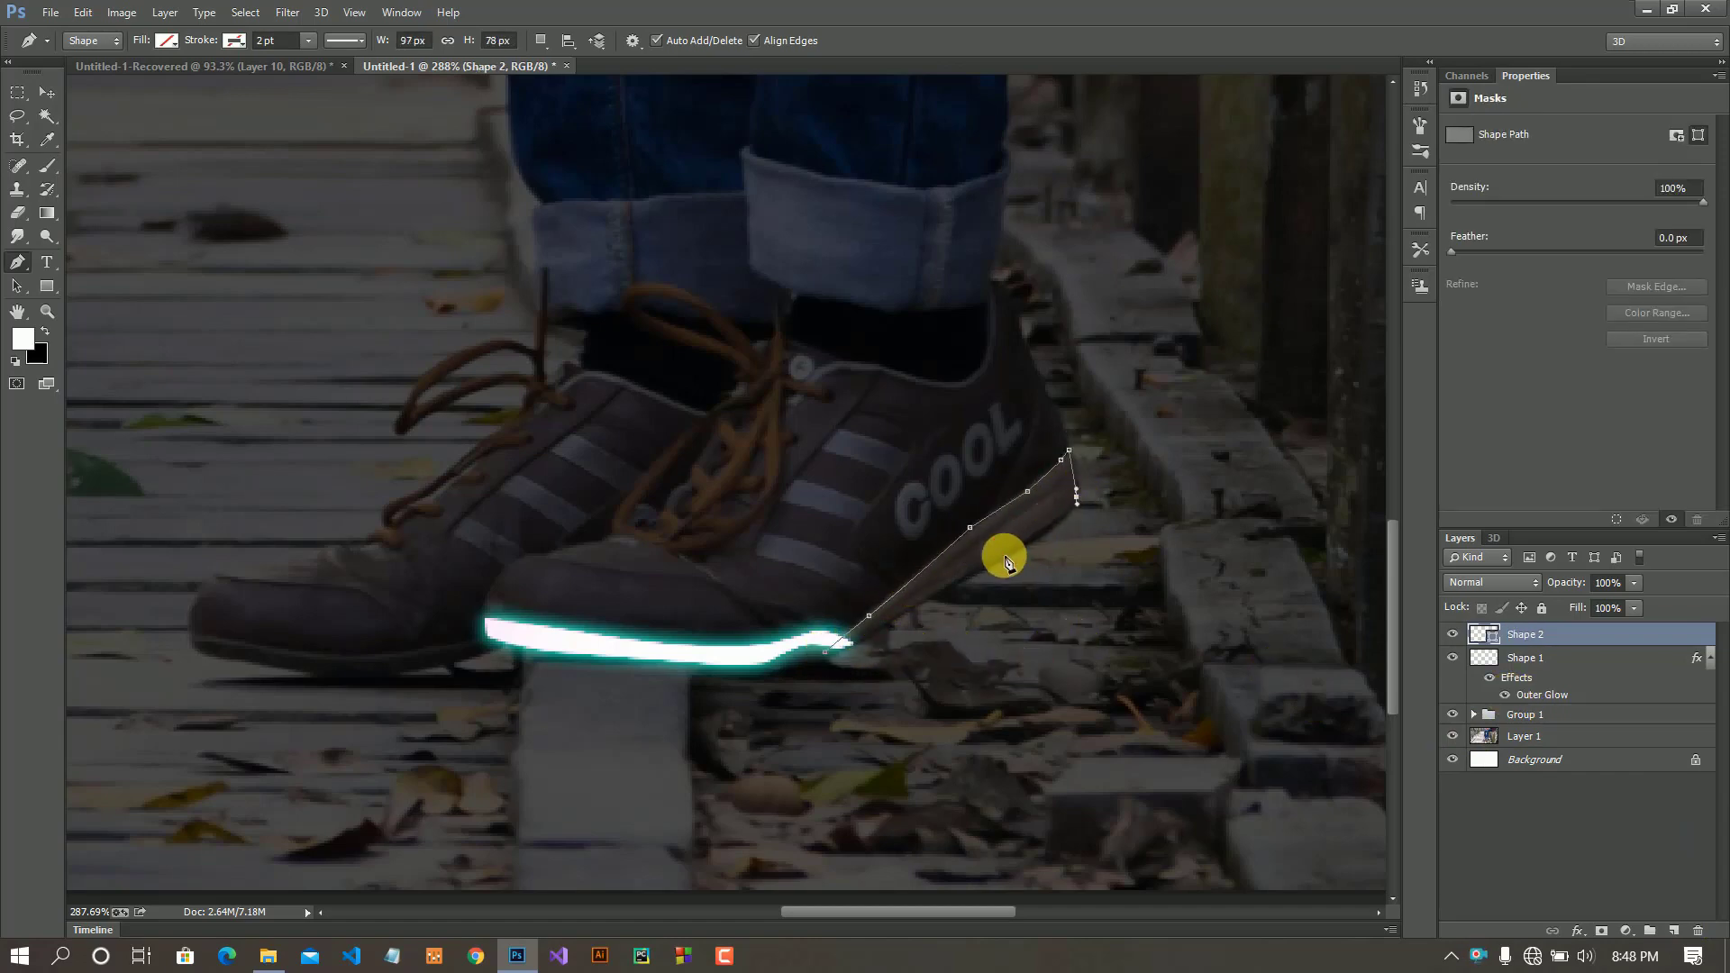
{"action": "left_click", "coordinate": [951, 579]}
{"action": "left_click", "coordinate": [861, 641]}
{"action": "left_click", "coordinate": [826, 656]}
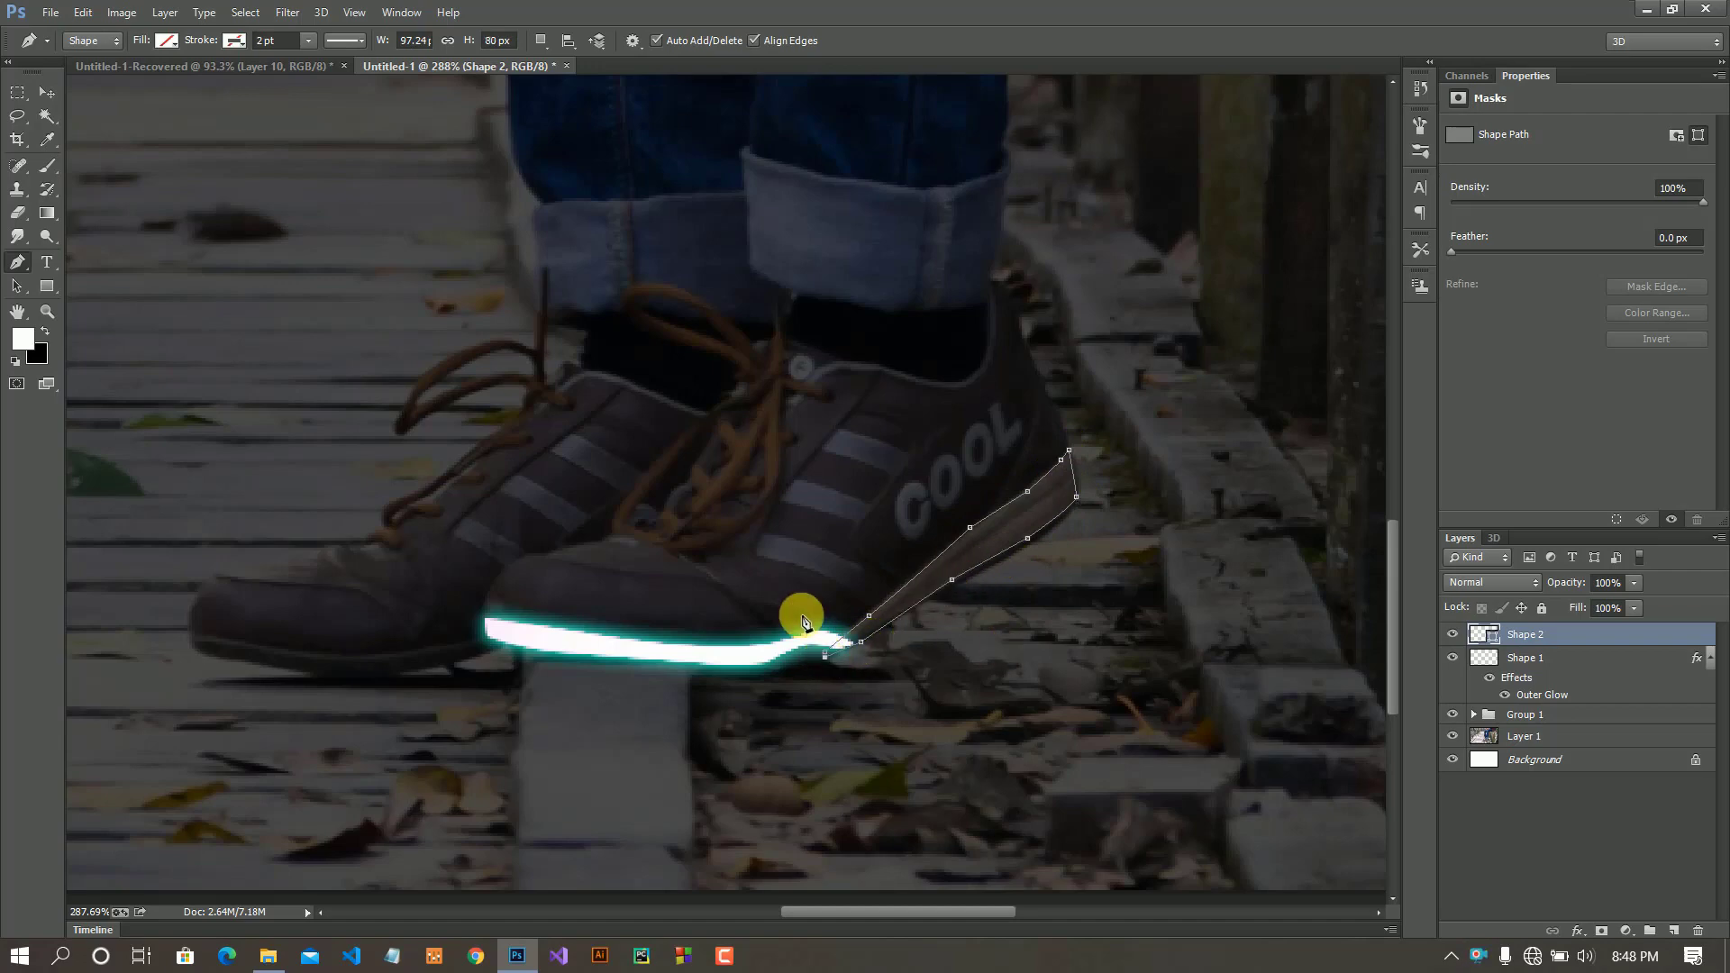
- Rasterize the heel shape and paint it solid white
{"action": "left_click", "coordinate": [47, 165]}
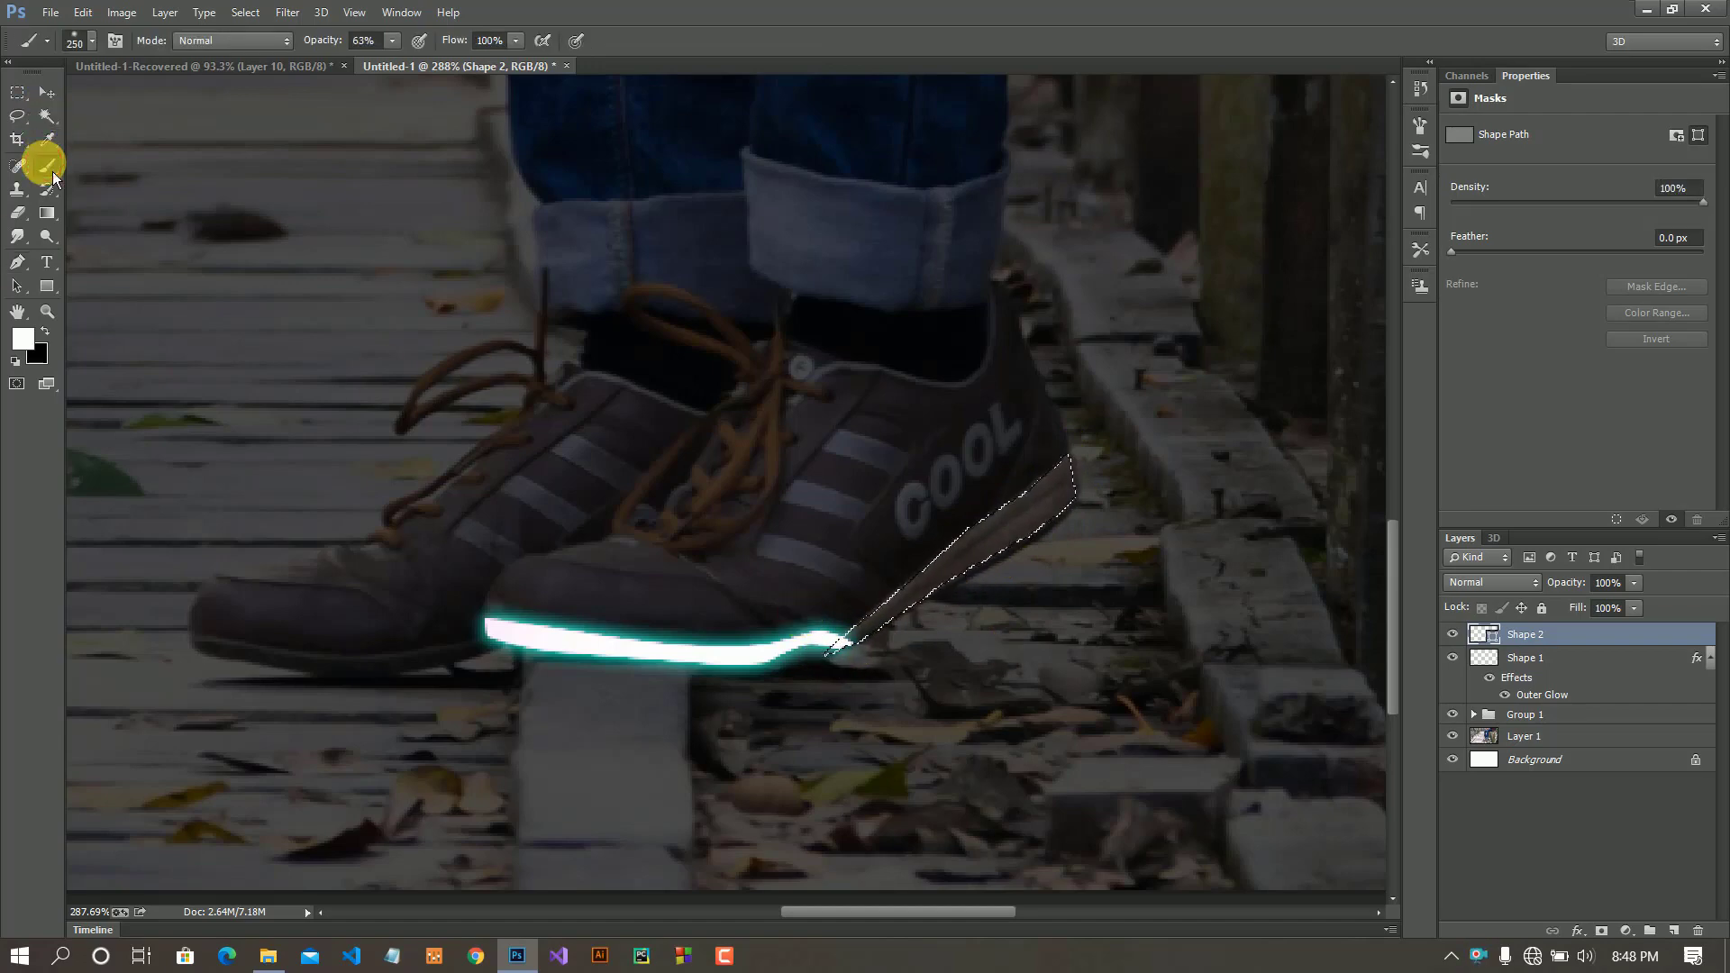
{"action": "left_click", "coordinate": [897, 613]}
{"action": "left_click", "coordinate": [829, 365]}
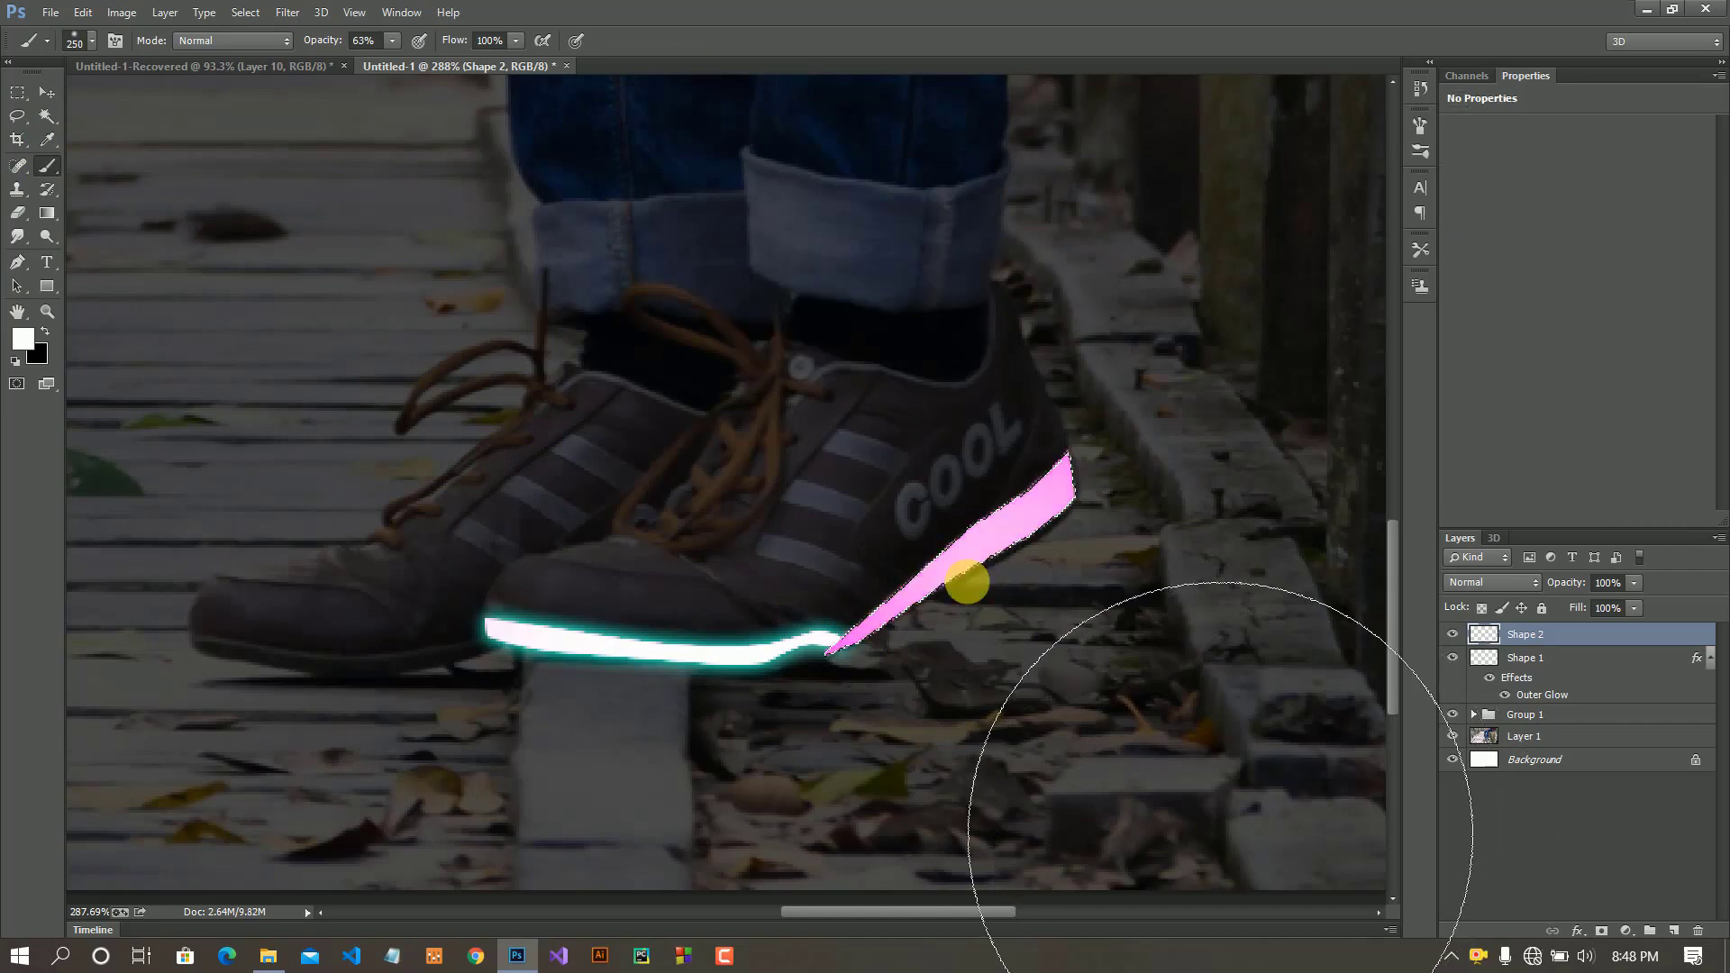
{"action": "mouse_move", "coordinate": [966, 579]}
{"action": "left_mouse_down"}
{"action": "mouse_move", "coordinate": [927, 560]}
{"action": "mouse_move", "coordinate": [996, 495]}
{"action": "mouse_move", "coordinate": [942, 477]}
{"action": "left_mouse_up"}
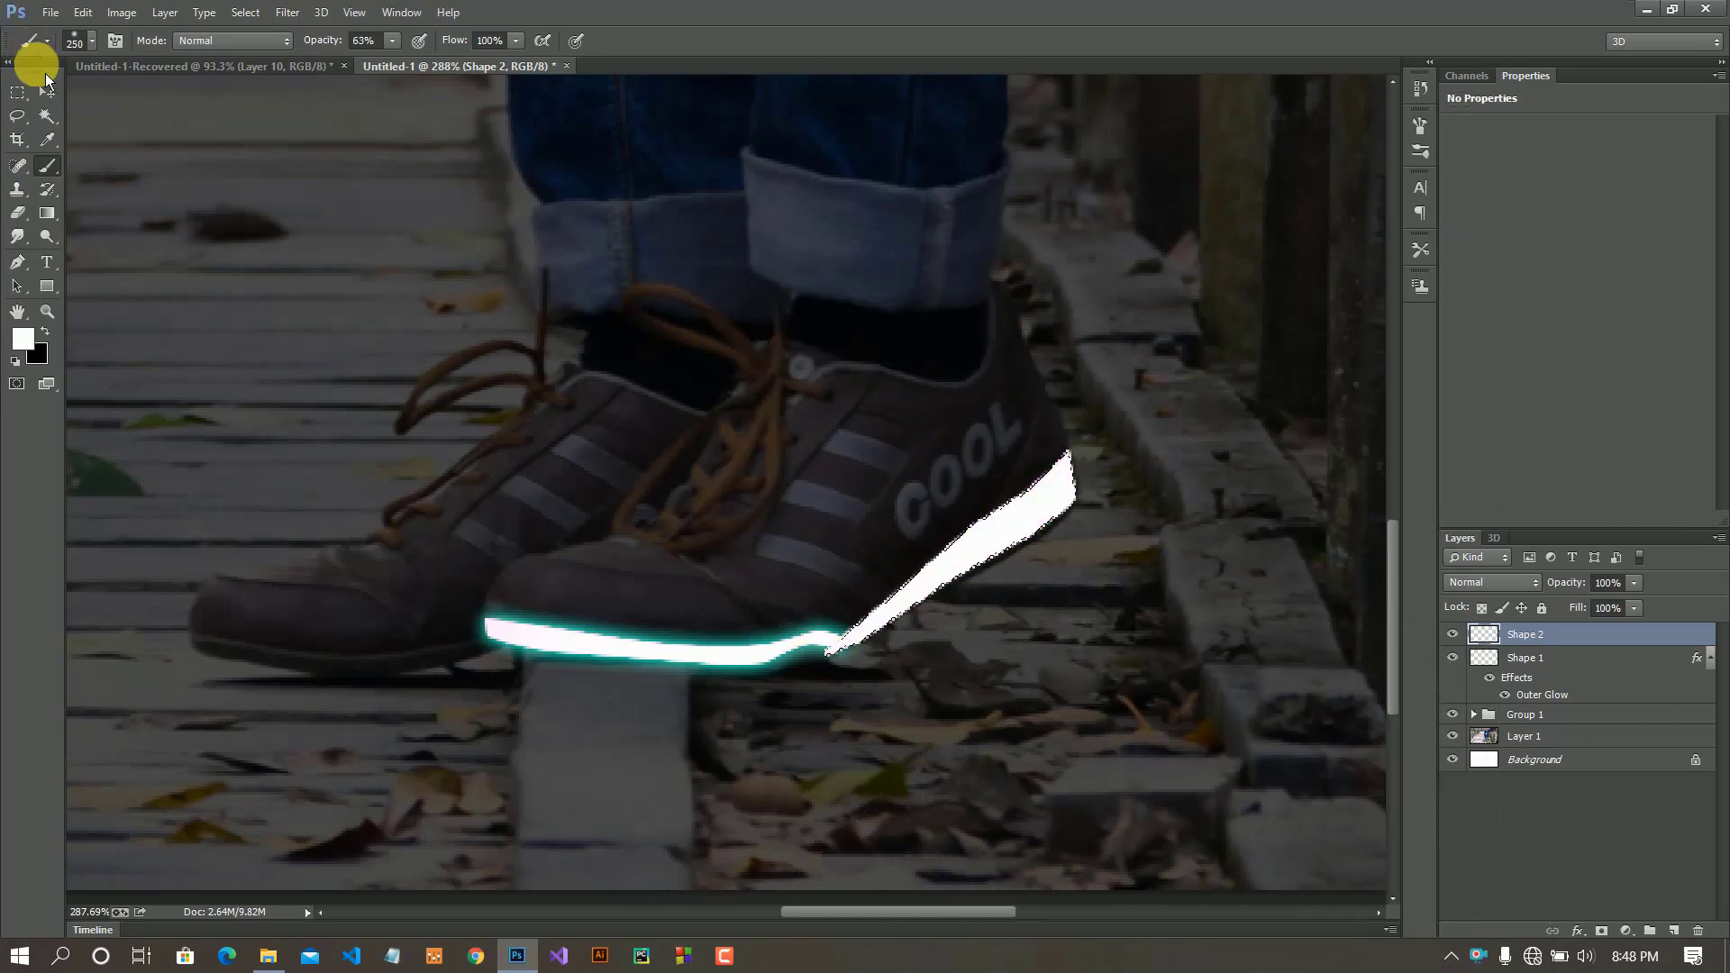
- Copy Shape 1's cyan outer glow style and paste it onto Shape 2
{"action": "right_click", "coordinate": [1532, 660]}
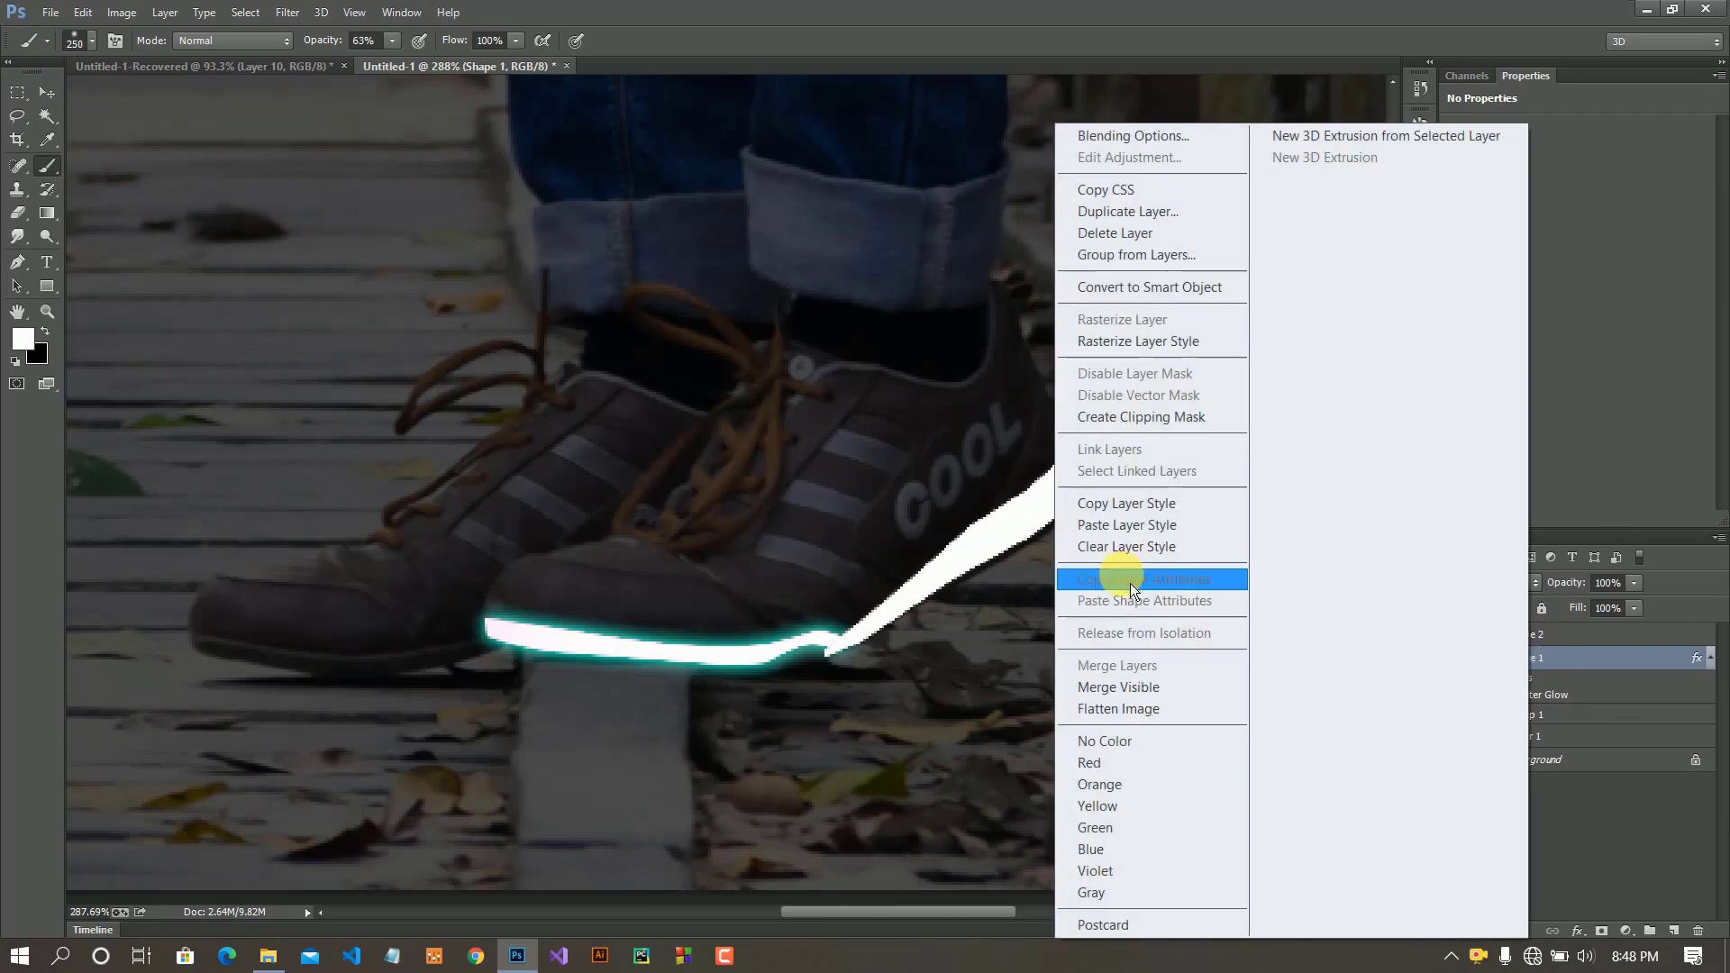
{"action": "left_click", "coordinate": [1116, 505]}
{"action": "left_click", "coordinate": [1545, 634]}
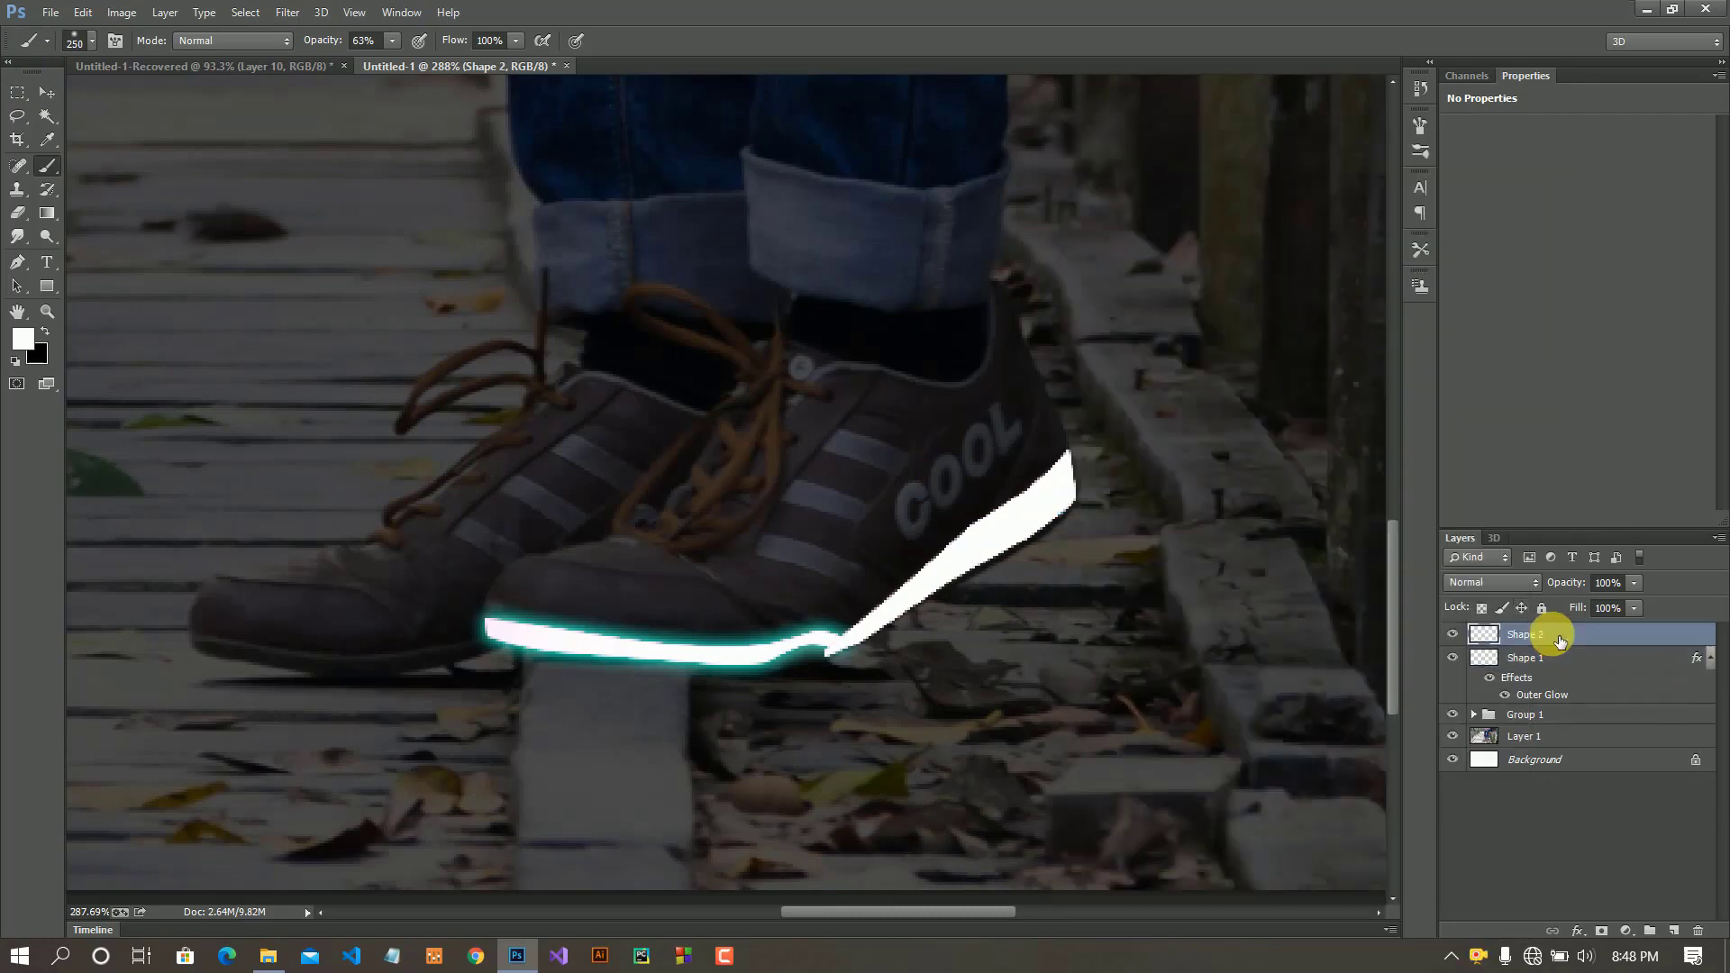
{"action": "right_click", "coordinate": [1544, 635]}
{"action": "left_click", "coordinate": [1117, 525]}
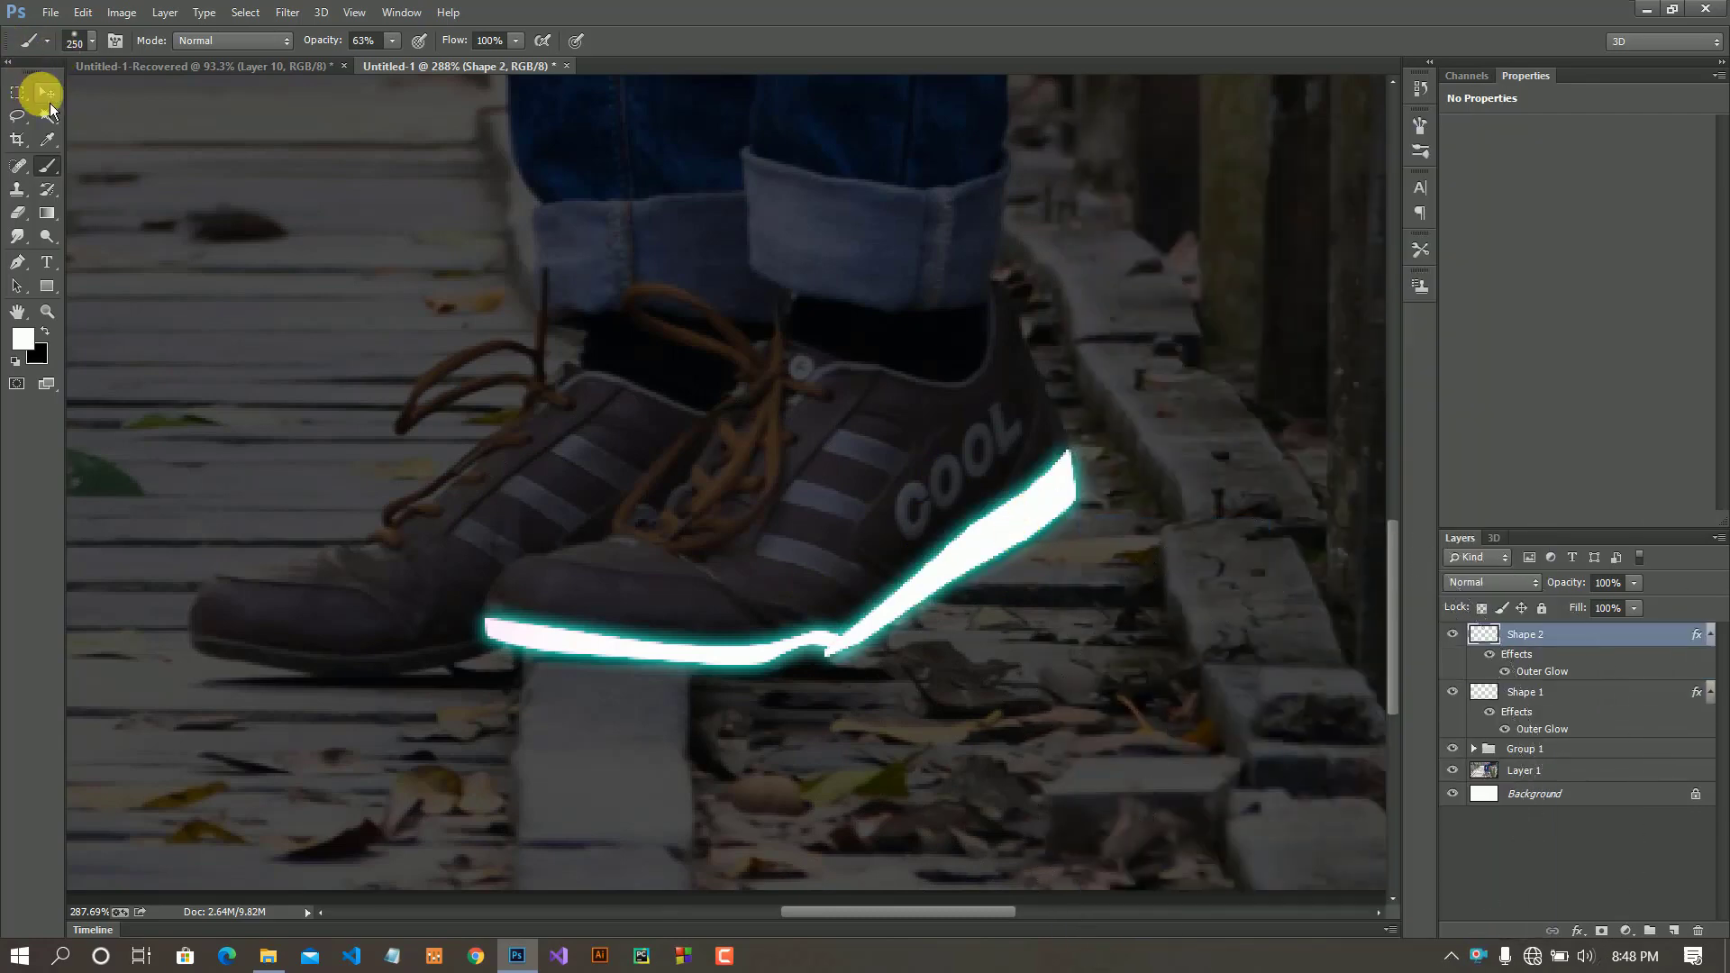
{"action": "left_click", "coordinate": [45, 93]}
{"action": "left_click", "coordinate": [1451, 634]}
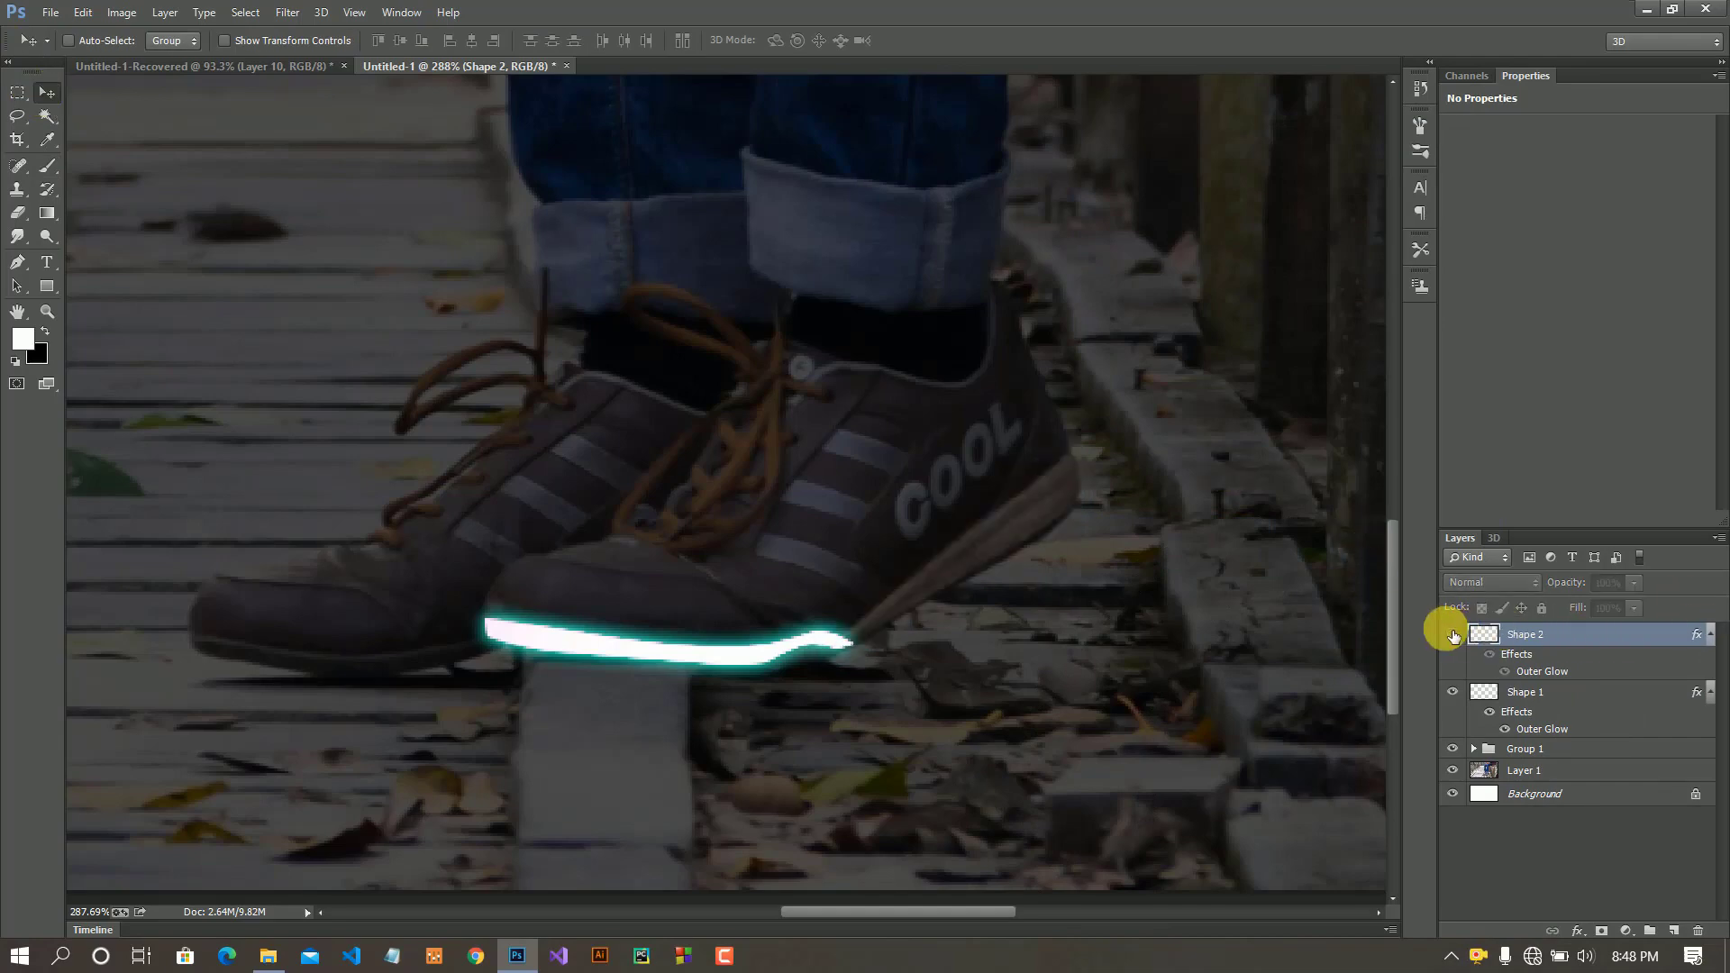
{"action": "right_click", "coordinate": [1549, 644]}
- Change Shape 2's Outer Glow colour from cyan to pink
{"action": "double_click", "coordinate": [1549, 643]}
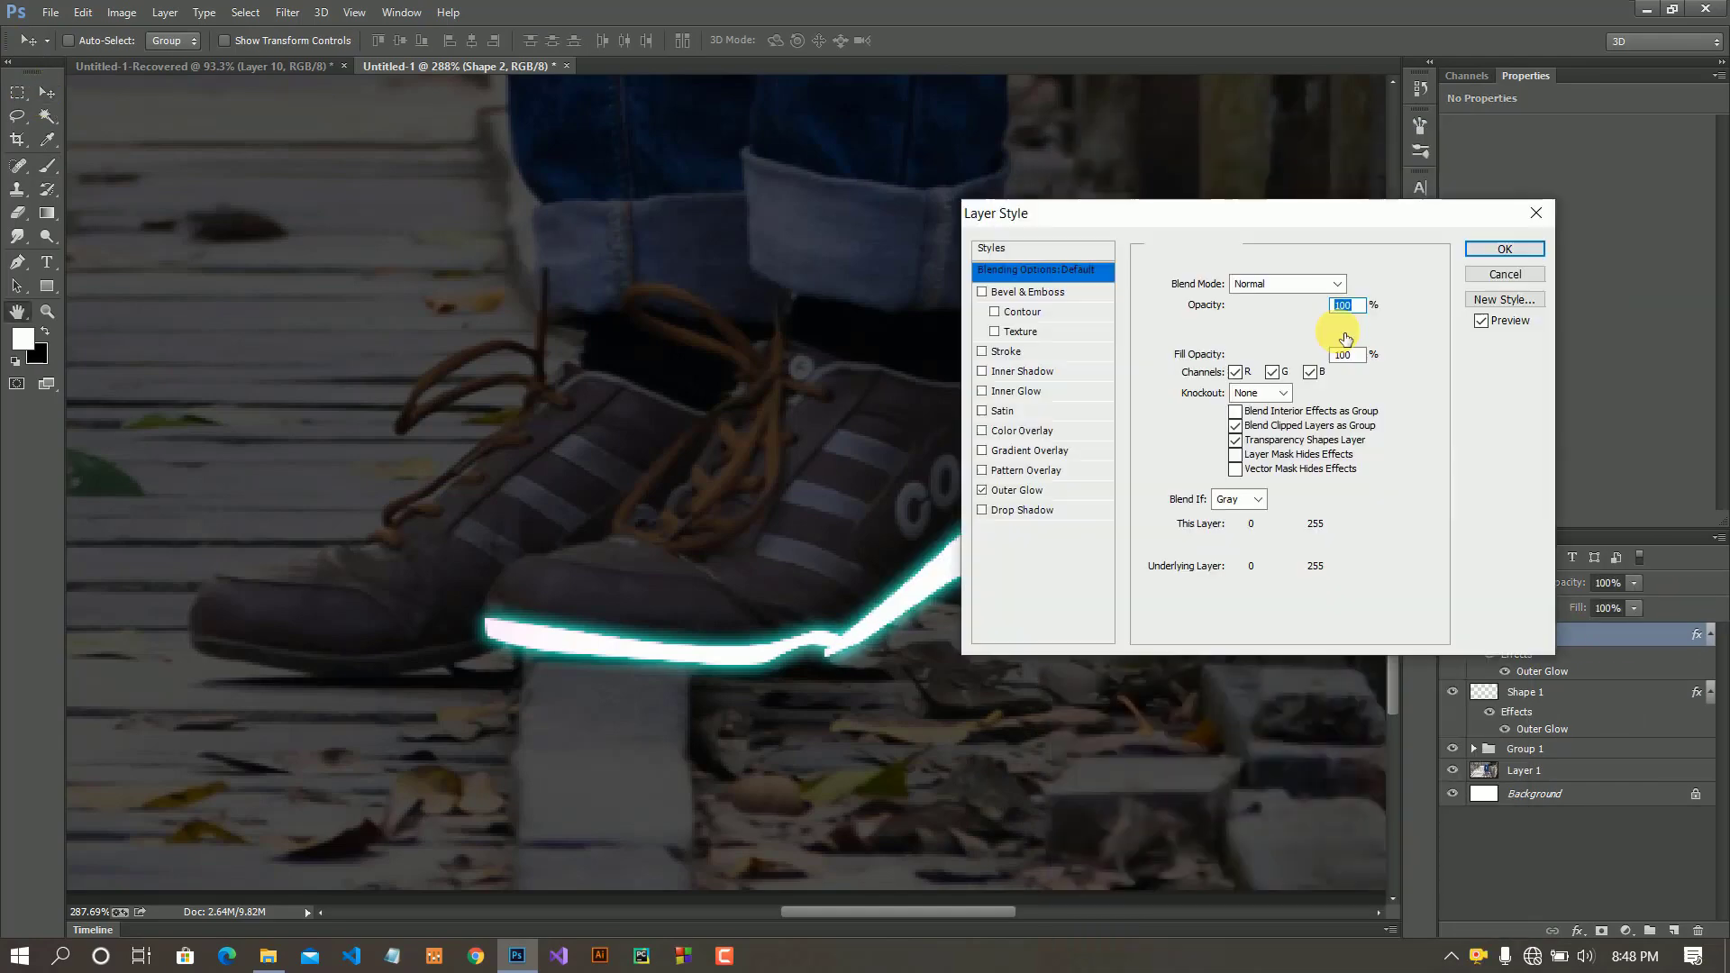
{"action": "left_click", "coordinate": [1032, 494]}
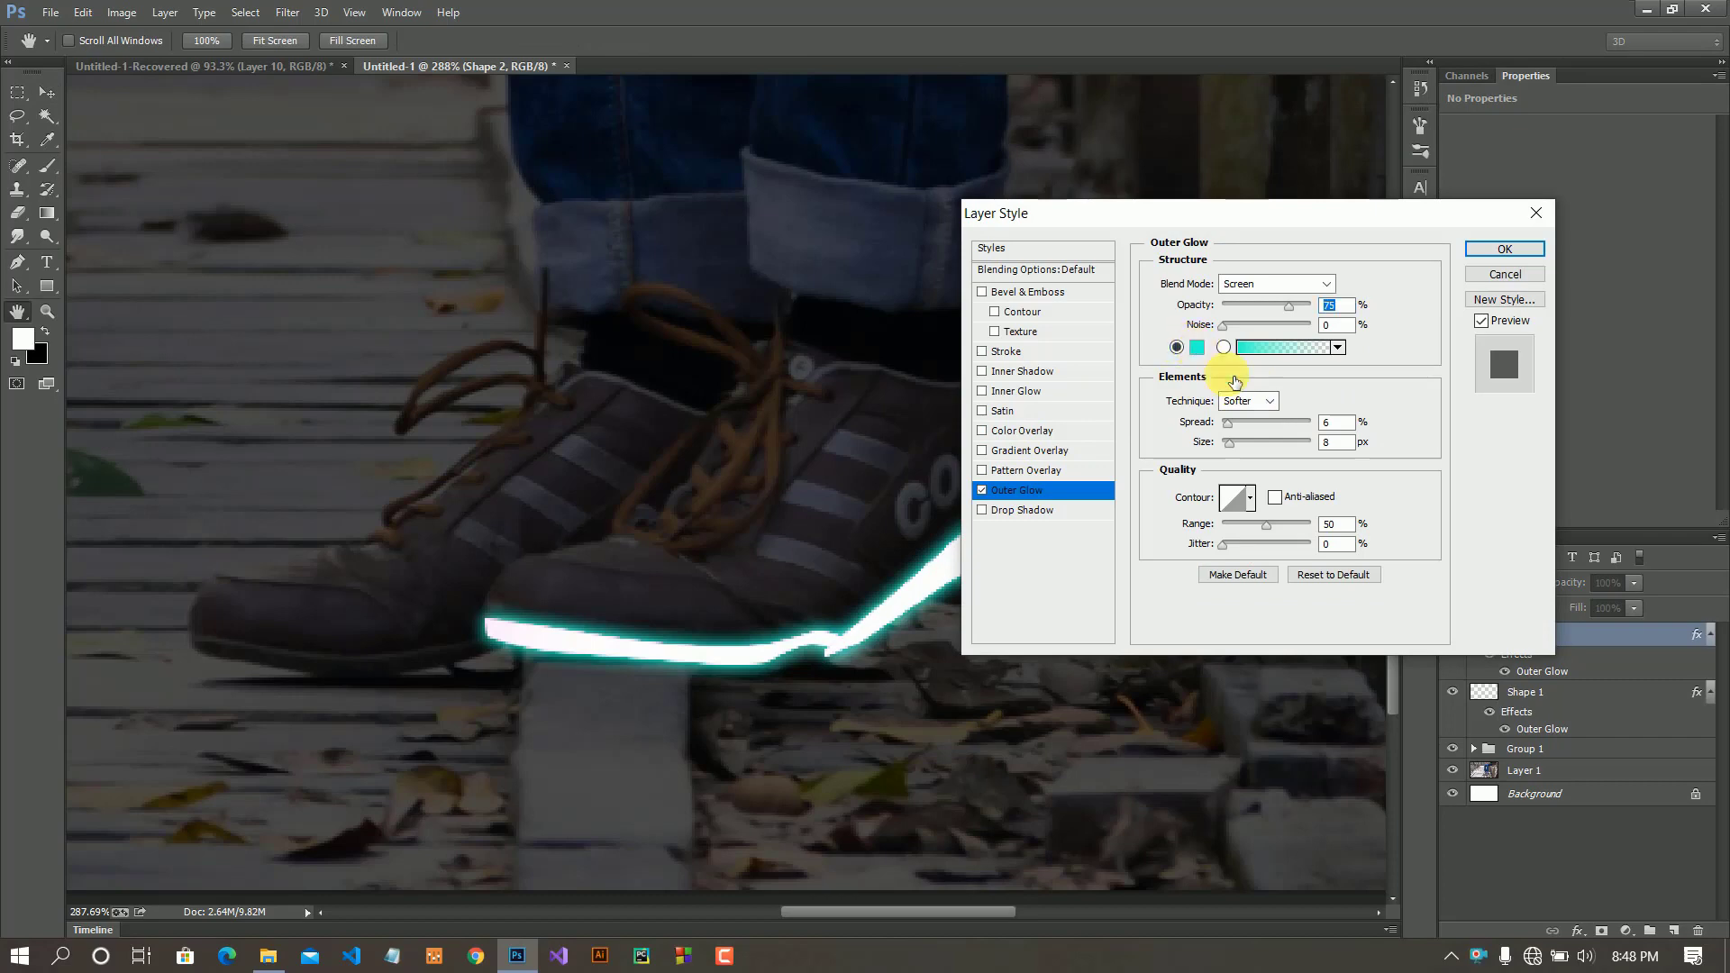
{"action": "left_click", "coordinate": [1197, 347]}
{"action": "left_click_drag", "start_coordinate": [1394, 615], "coordinate": [1399, 526]}
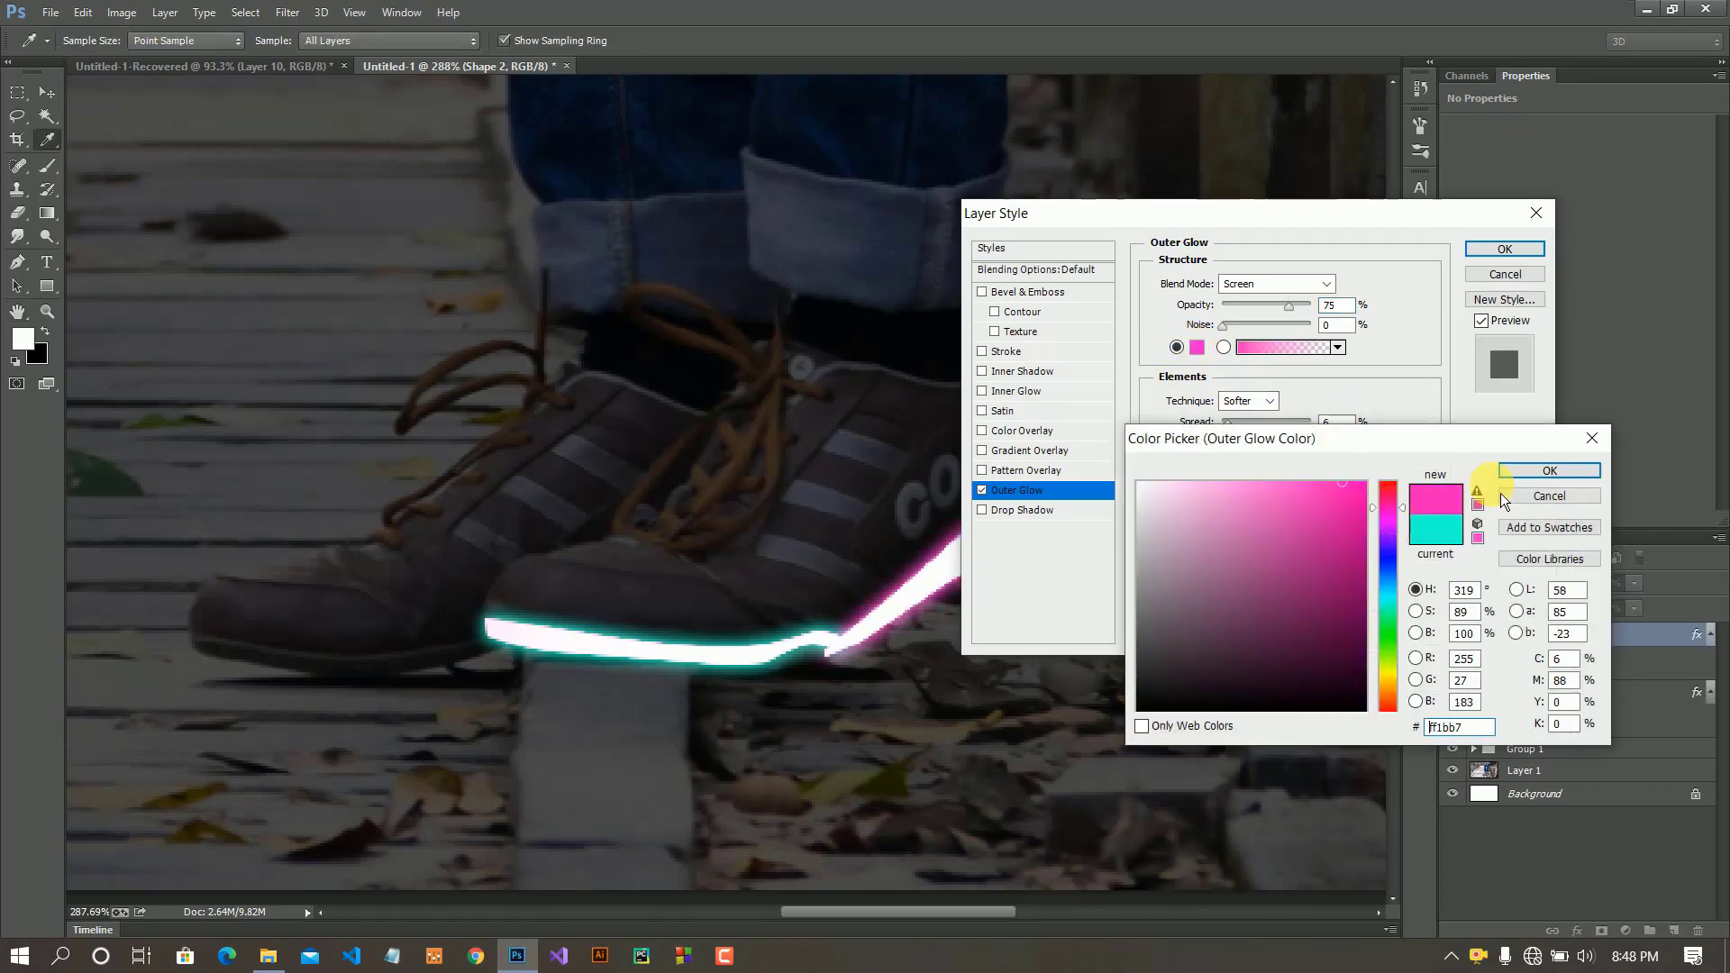
{"action": "left_click", "coordinate": [1532, 470]}
- Enlarge the pink glow to 21 px with 3% spread and apply it
{"action": "left_click_drag", "start_coordinate": [1257, 217], "coordinate": [1439, 412]}
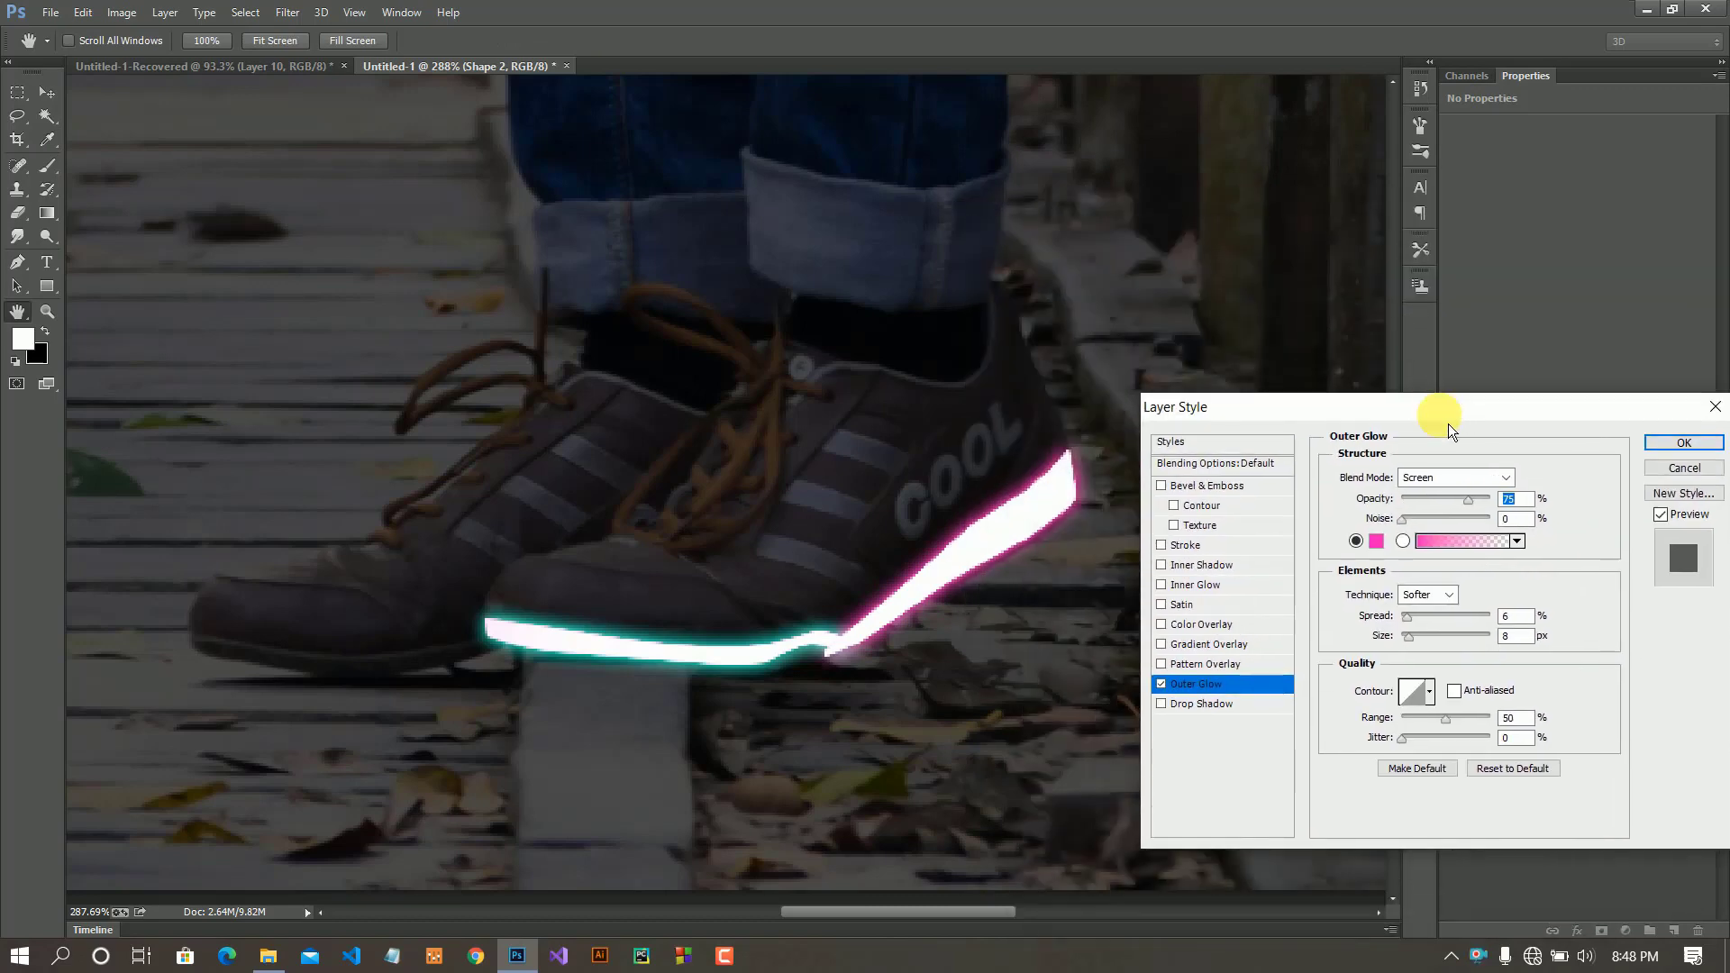
{"action": "left_click_drag", "start_coordinate": [1407, 636], "coordinate": [1402, 615]}
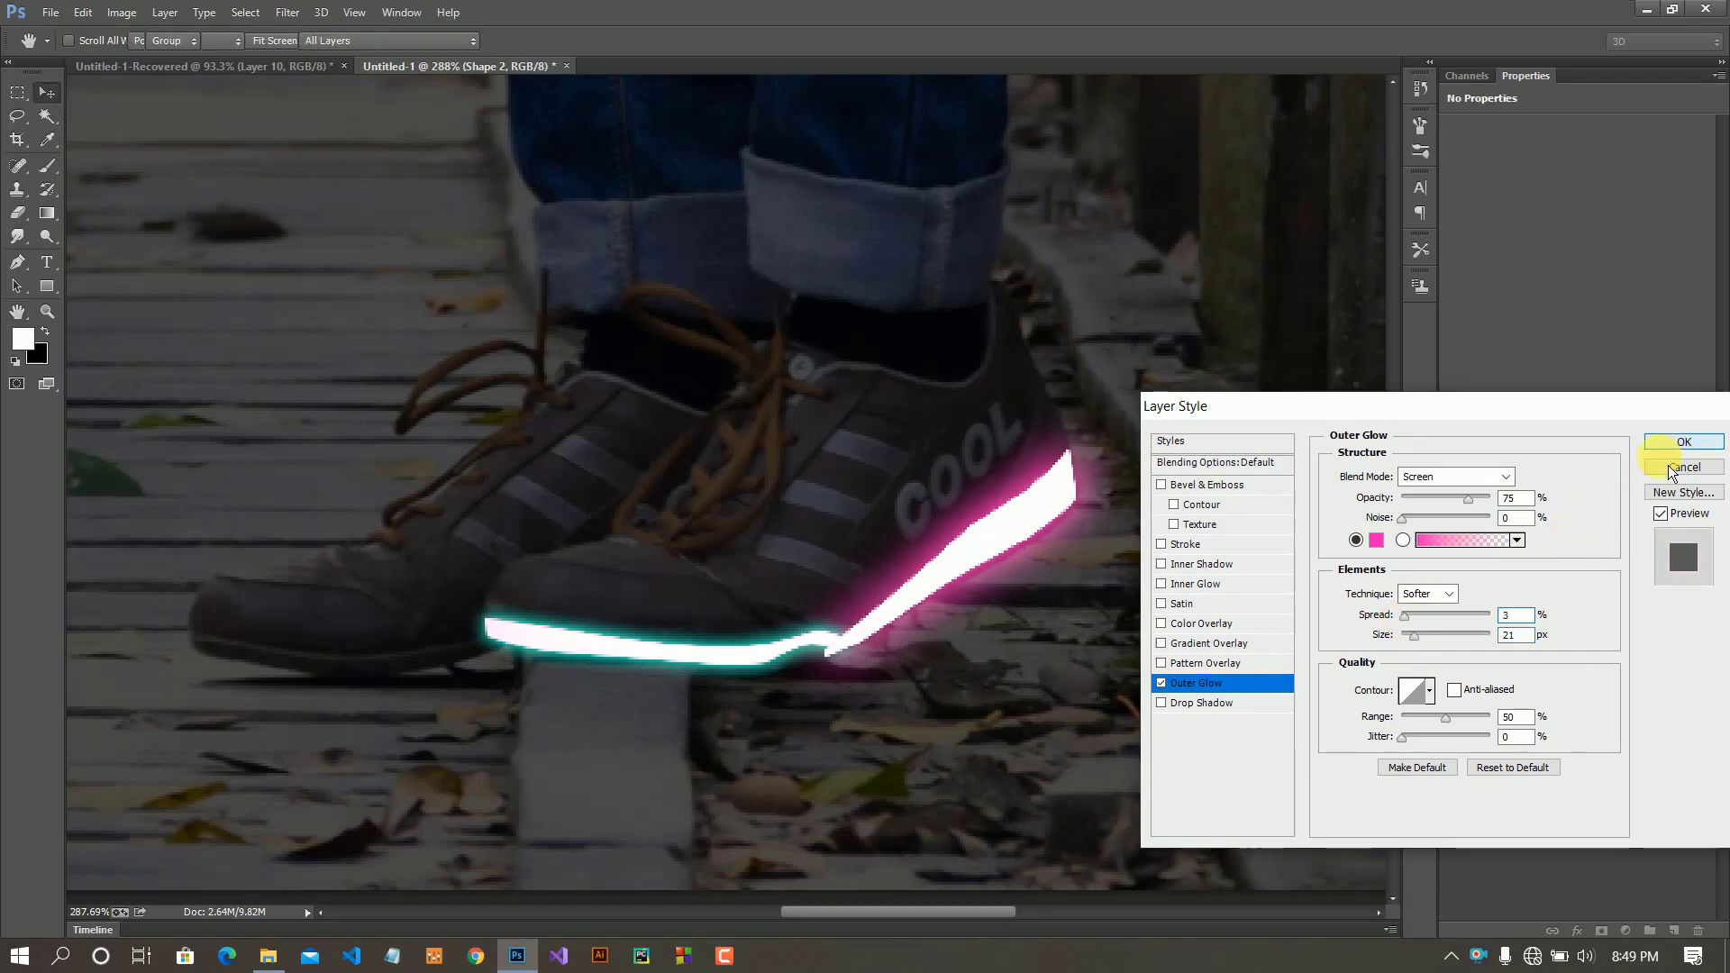
{"action": "left_click", "coordinate": [1683, 442]}
- Collapse both glow layers' effect lists and add a new empty layer
{"action": "scroll", "coordinate": [870, 674], "scroll_direction": "down", "scroll_amount": 3}
{"action": "scroll", "coordinate": [829, 667], "scroll_direction": "down", "scroll_amount": 2}
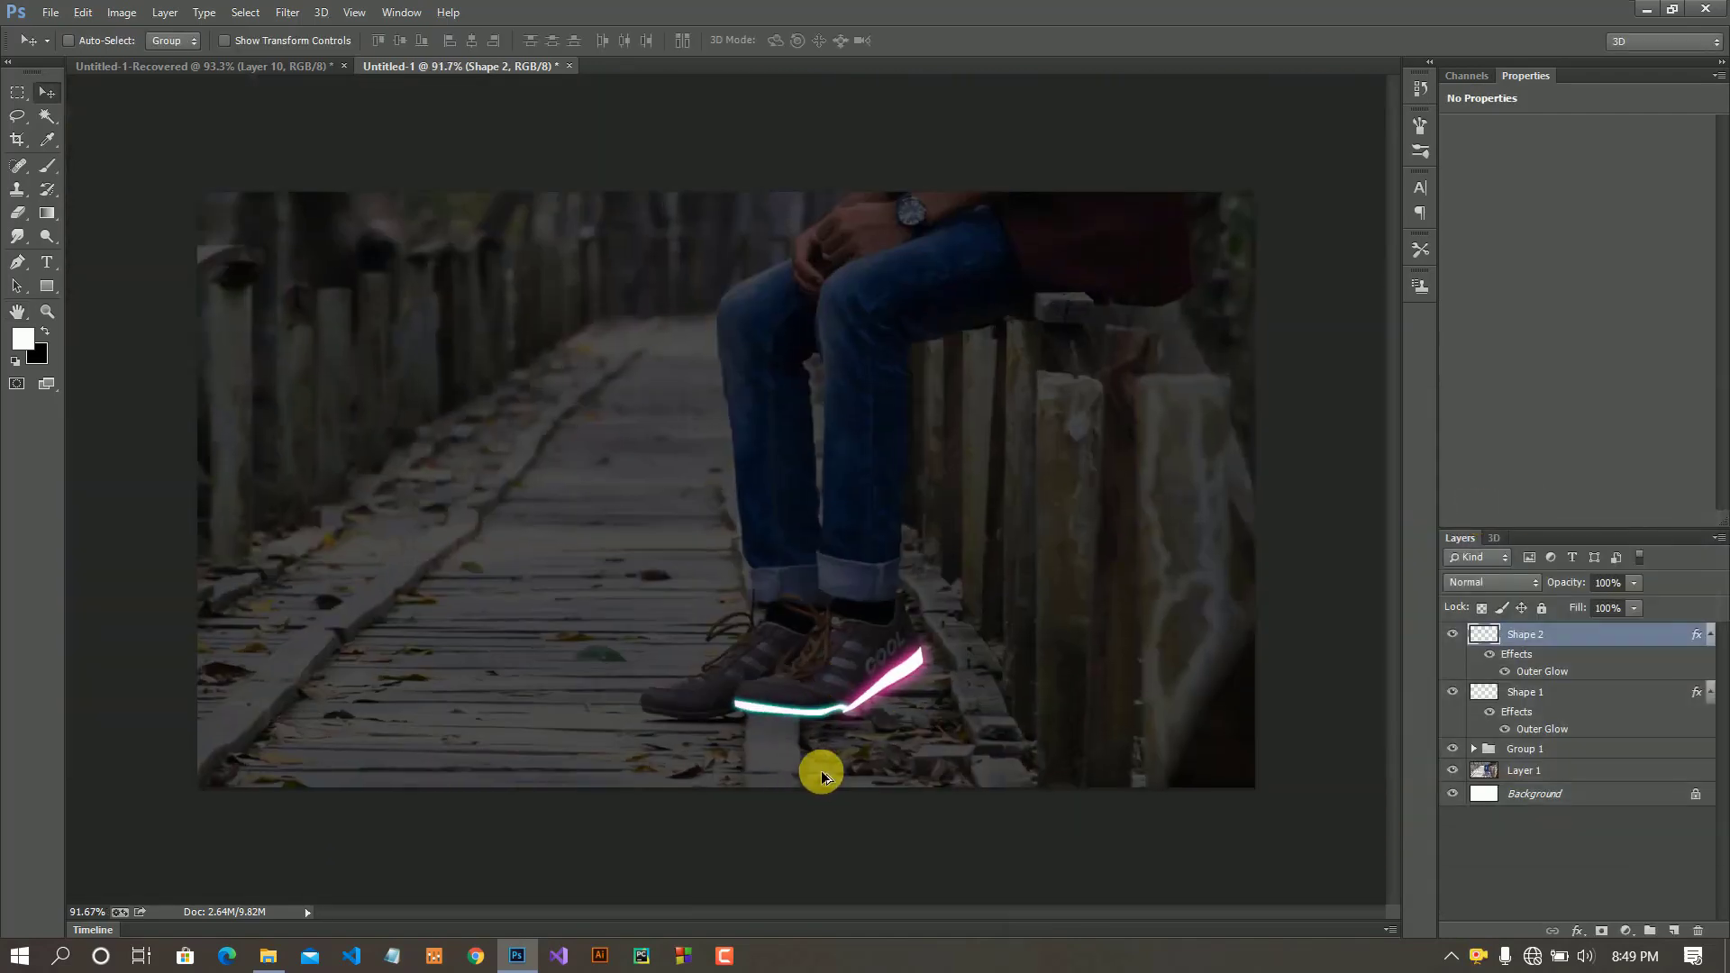
{"action": "scroll", "coordinate": [820, 774], "scroll_direction": "down", "scroll_amount": 2}
{"action": "scroll", "coordinate": [753, 741], "scroll_direction": "down", "scroll_amount": 2}
{"action": "scroll", "coordinate": [714, 703], "scroll_direction": "up", "scroll_amount": 2}
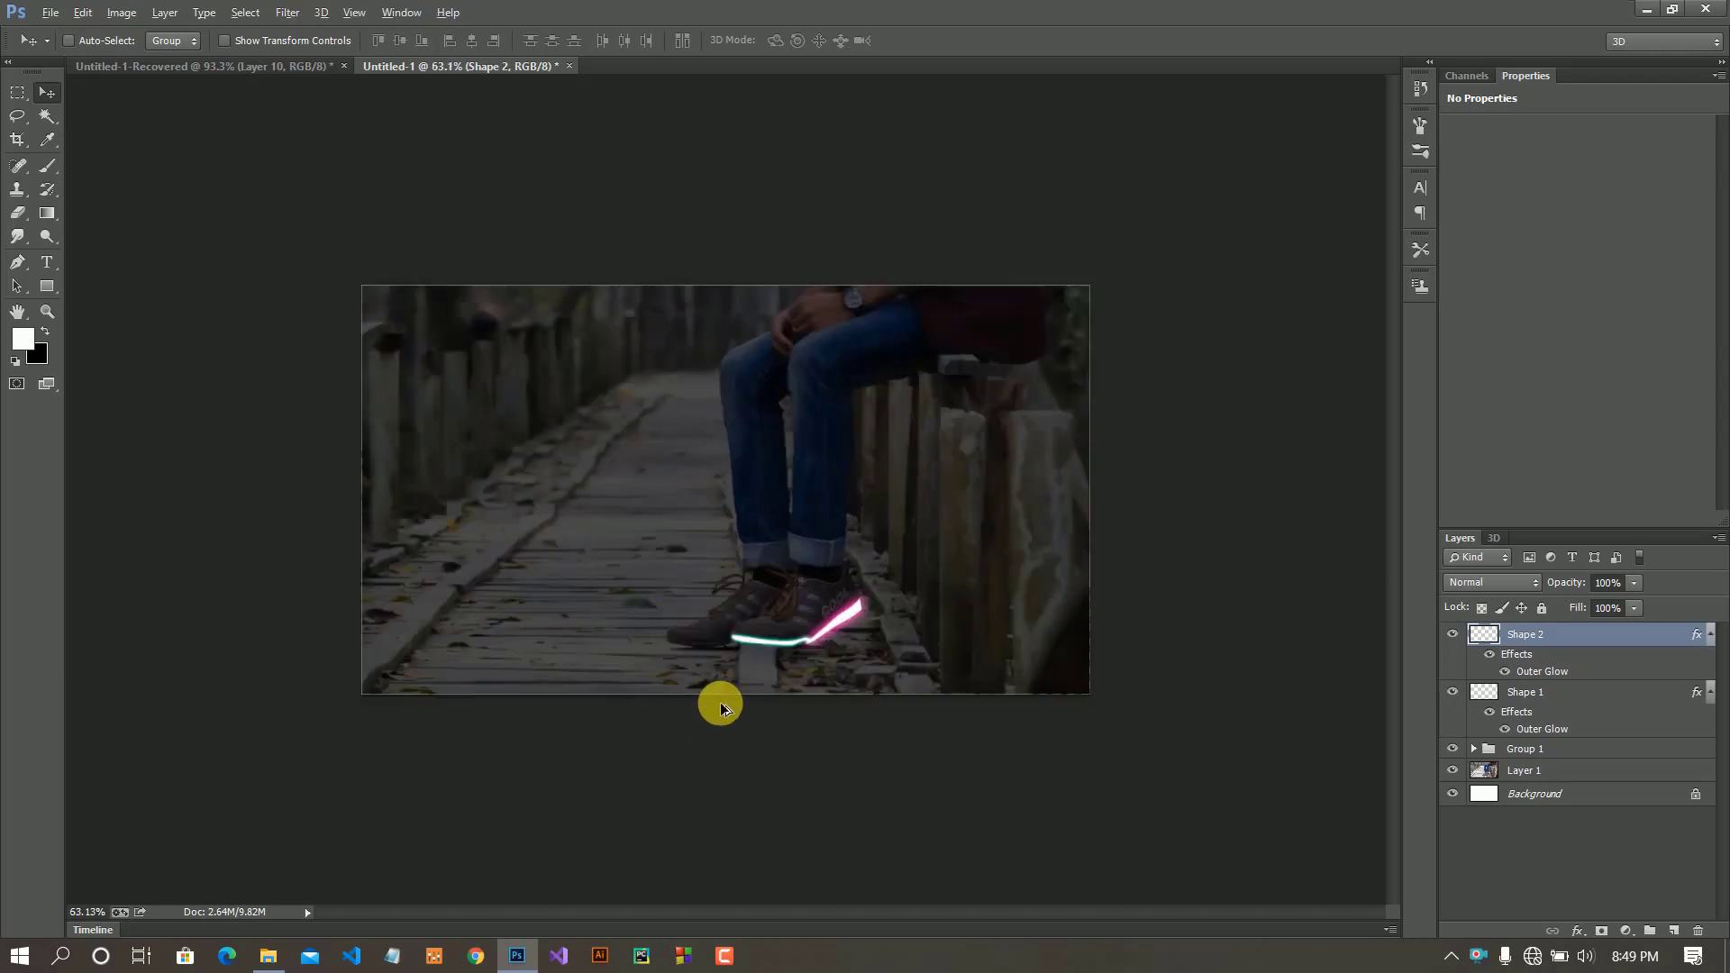
{"action": "scroll", "coordinate": [818, 770], "scroll_direction": "up", "scroll_amount": 3}
{"action": "scroll", "coordinate": [818, 770], "scroll_direction": "up", "scroll_amount": 3}
{"action": "scroll", "coordinate": [973, 687], "scroll_direction": "down", "scroll_amount": 1}
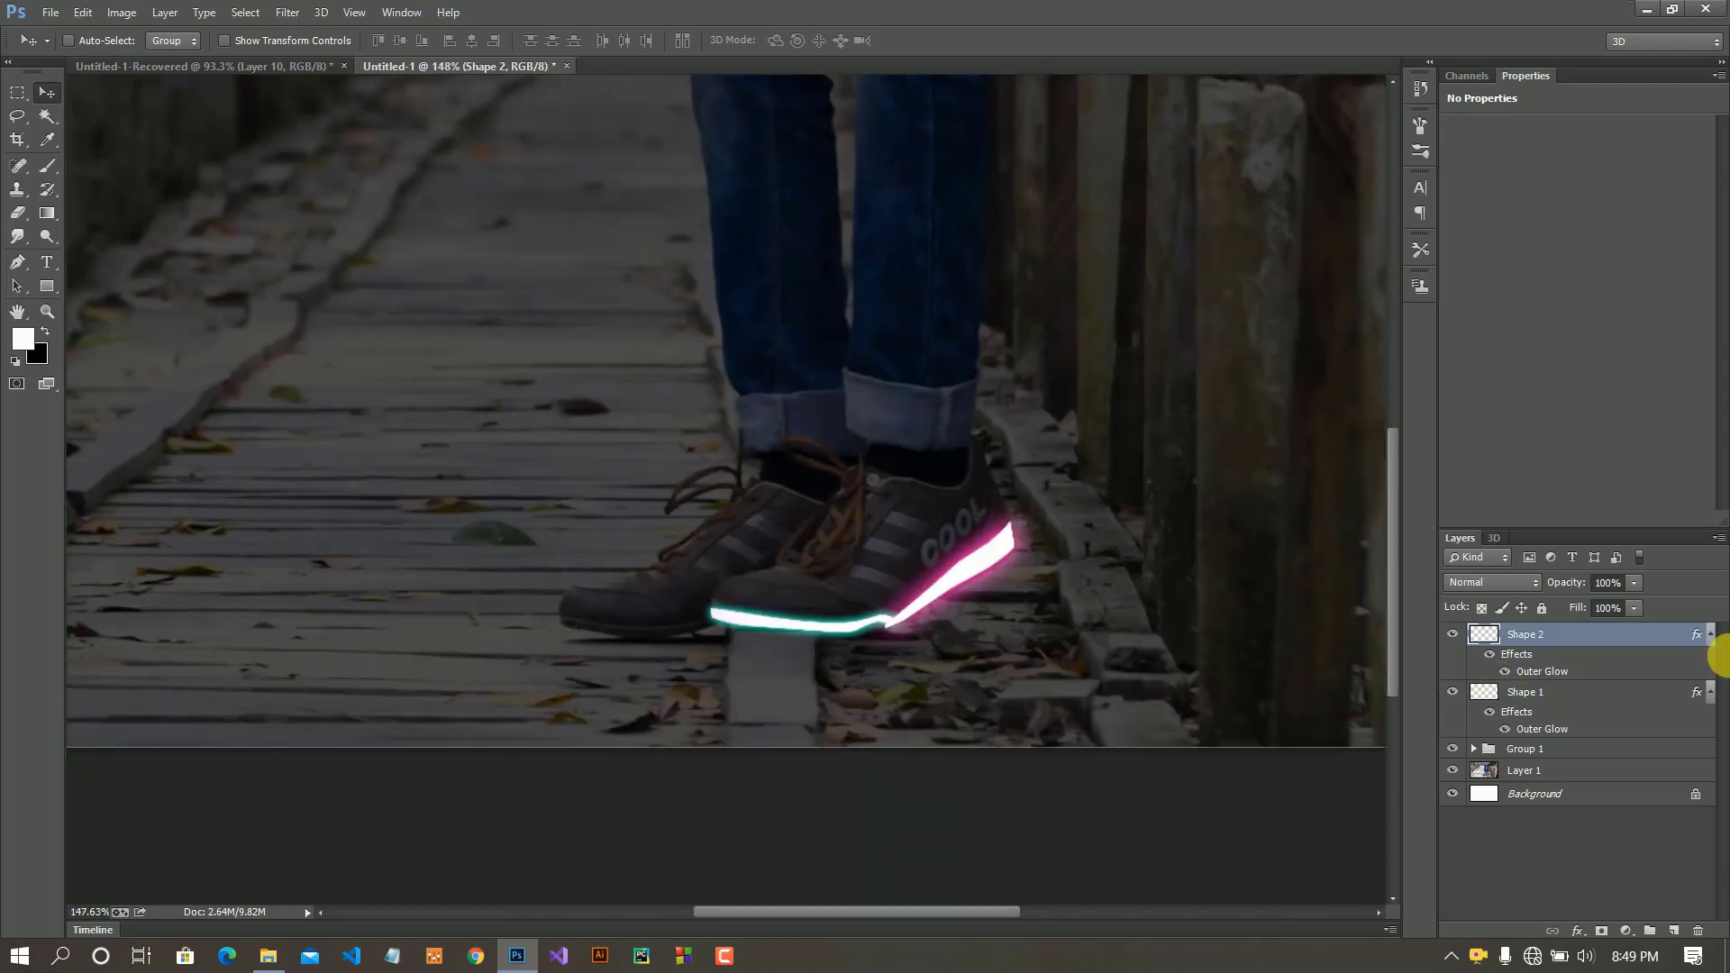
{"action": "left_click", "coordinate": [1710, 691]}
{"action": "left_click", "coordinate": [1710, 633]}
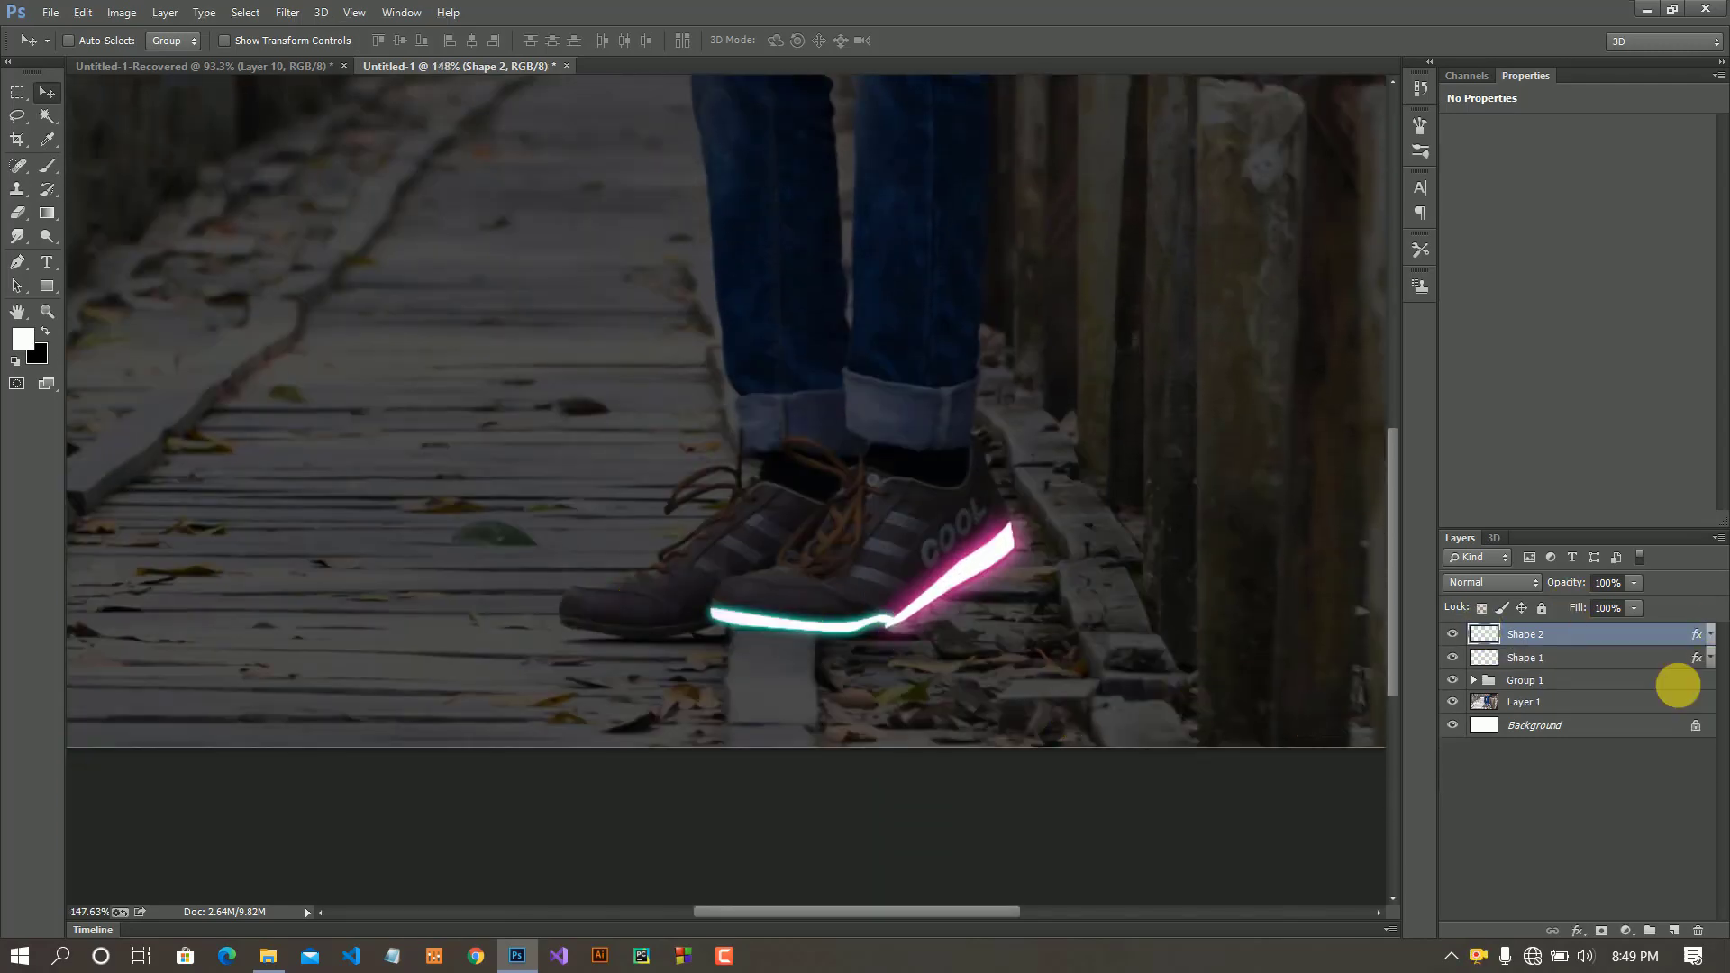
{"action": "left_click", "coordinate": [1676, 932]}
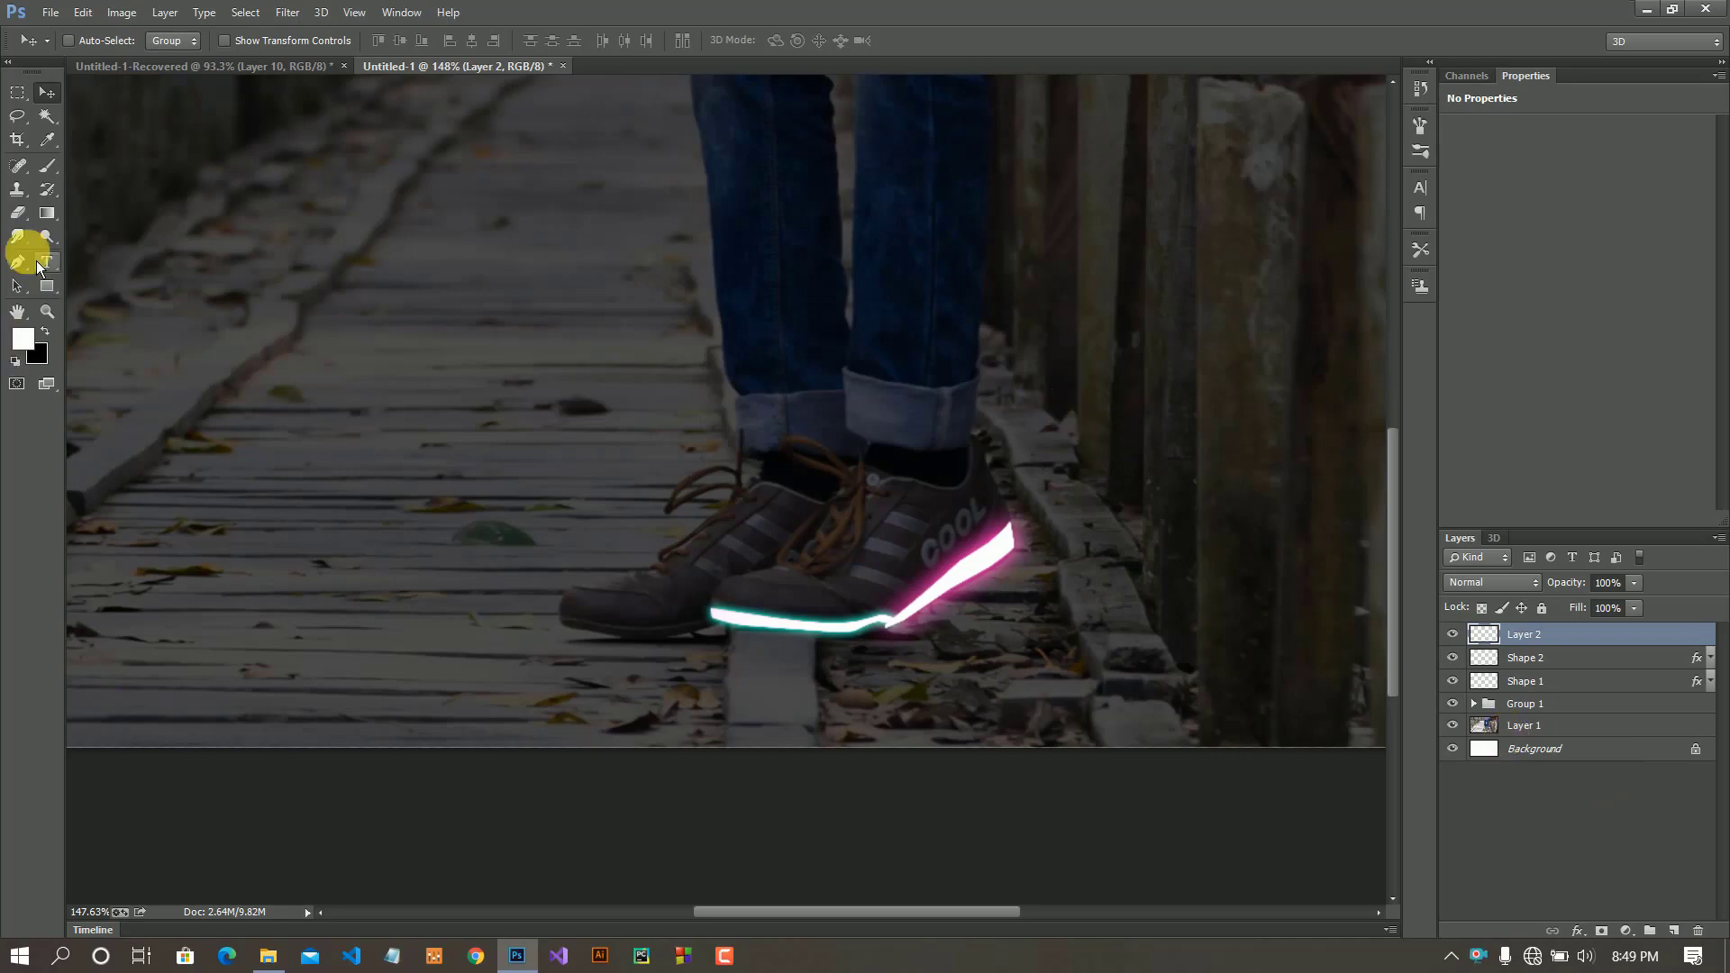
- Start a Pen outline at the front shoe's toe along the bottom of the sole
{"action": "left_click", "coordinate": [18, 263]}
{"action": "scroll", "coordinate": [540, 699], "scroll_direction": "up", "scroll_amount": 3}
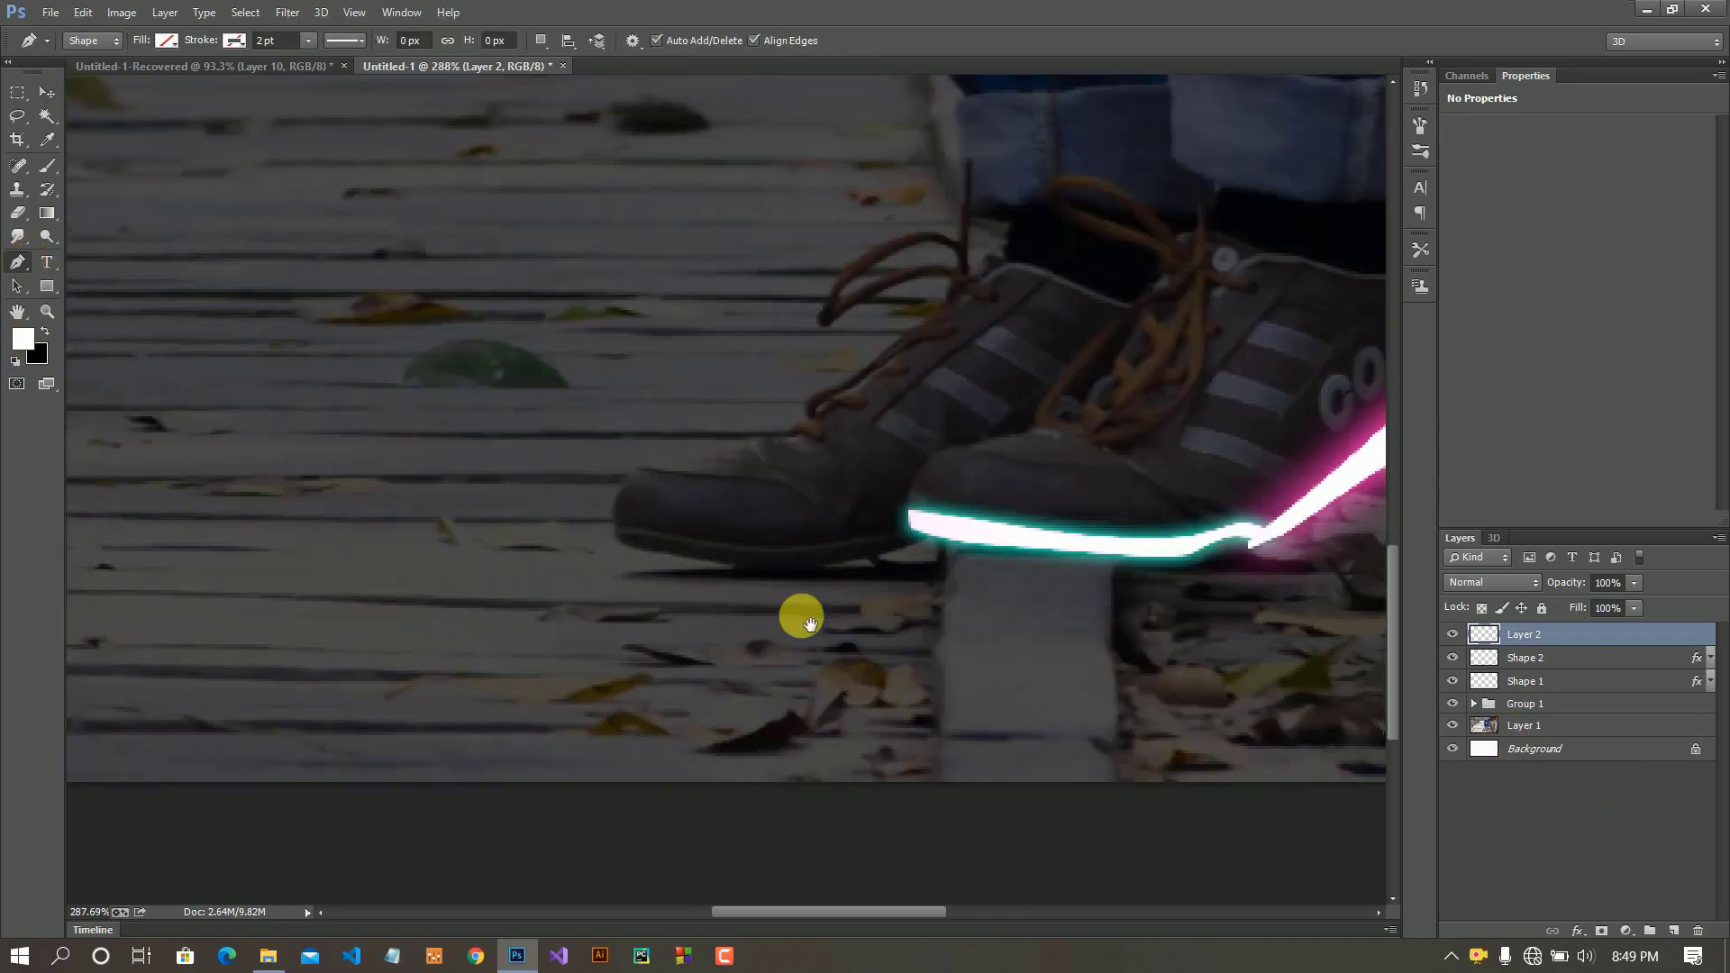
{"action": "scroll", "coordinate": [757, 615], "scroll_direction": "right", "scroll_amount": 3}
{"action": "scroll", "coordinate": [505, 575], "scroll_direction": "up", "scroll_amount": 1}
{"action": "scroll", "coordinate": [425, 540], "scroll_direction": "up", "scroll_amount": 1}
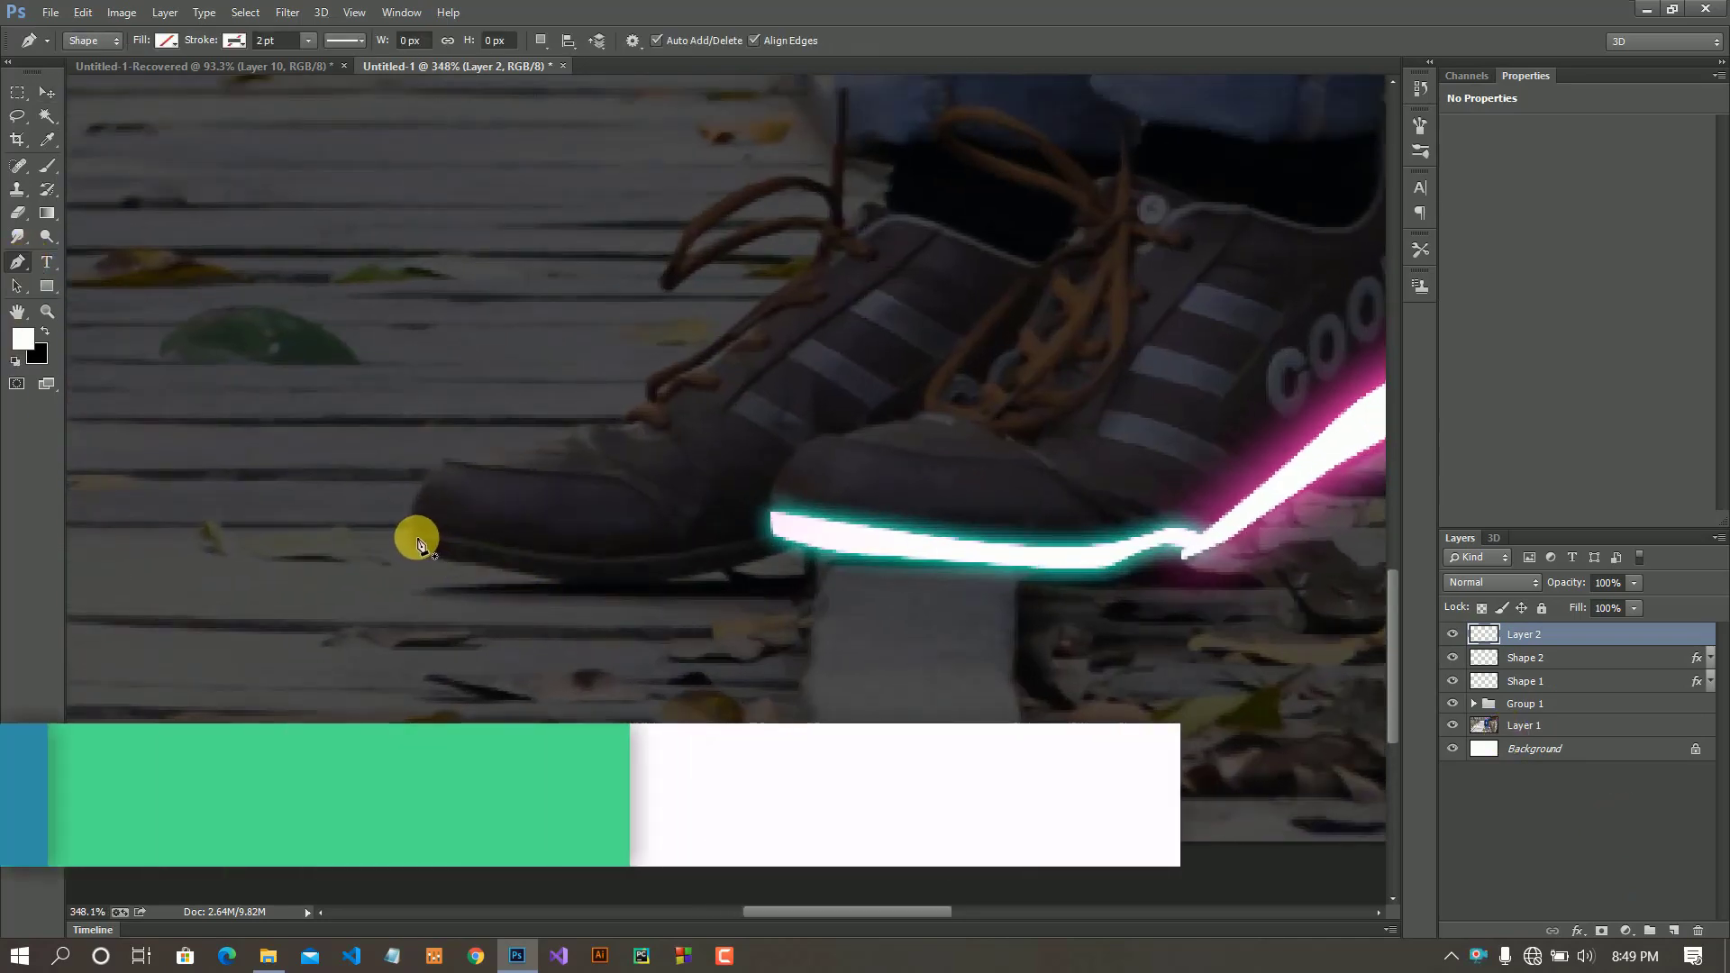
{"action": "left_click", "coordinate": [415, 538]}
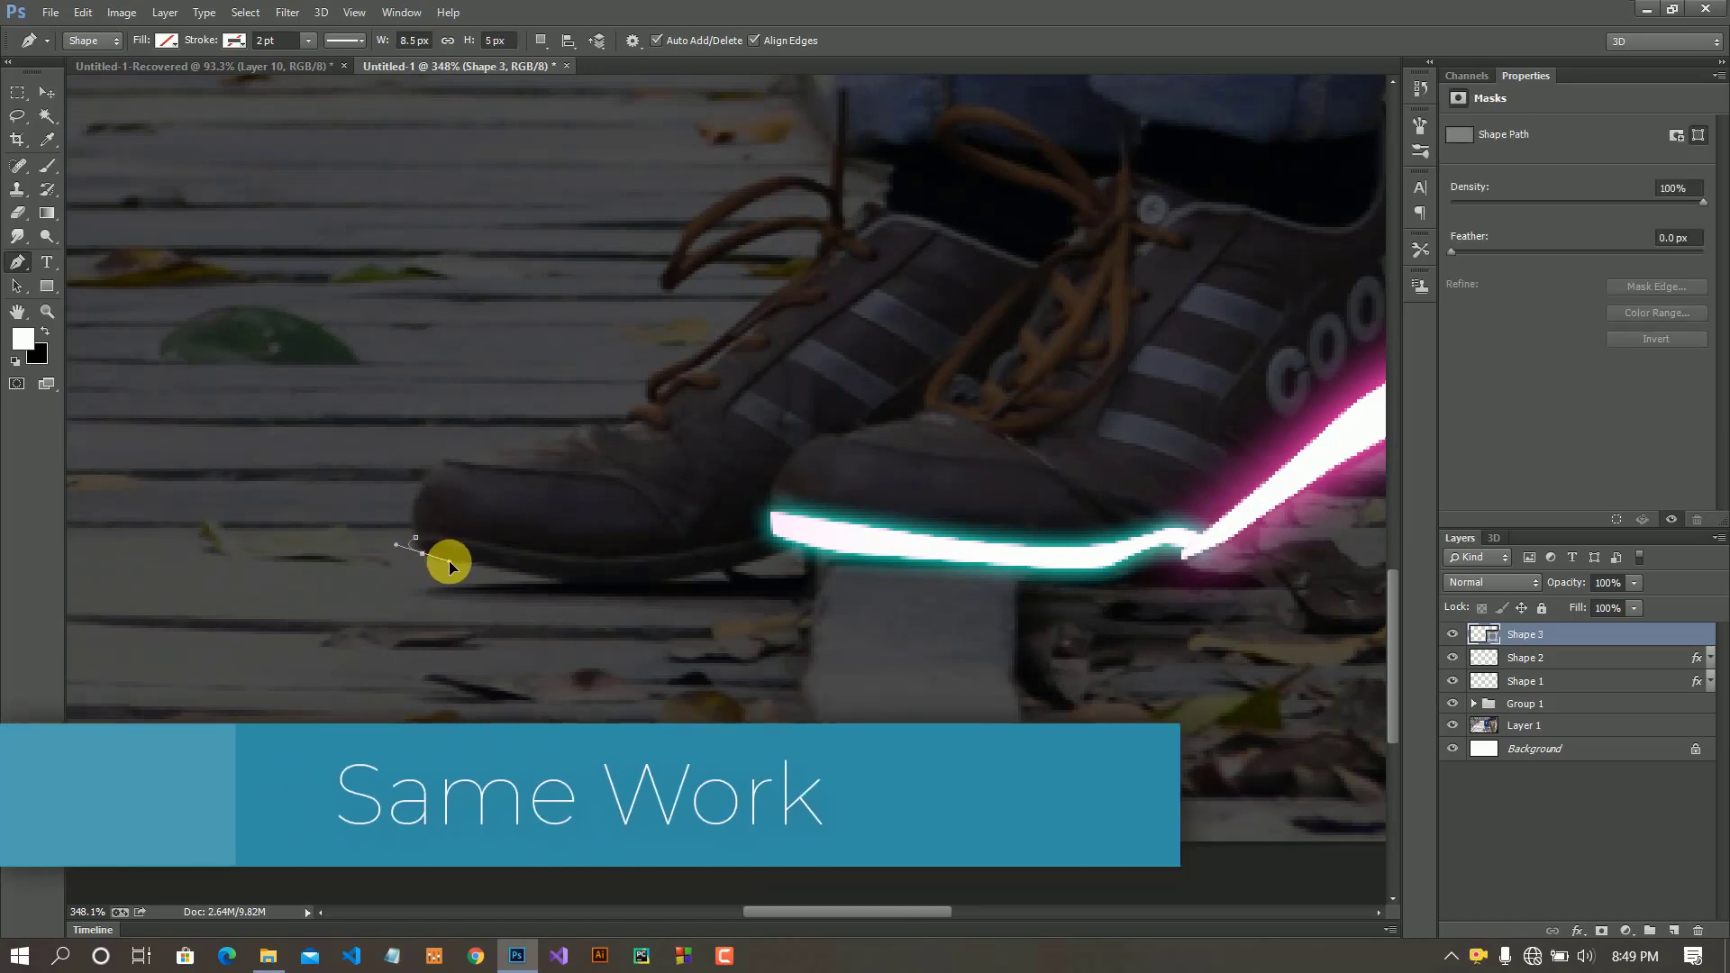
{"action": "left_click", "coordinate": [426, 556]}
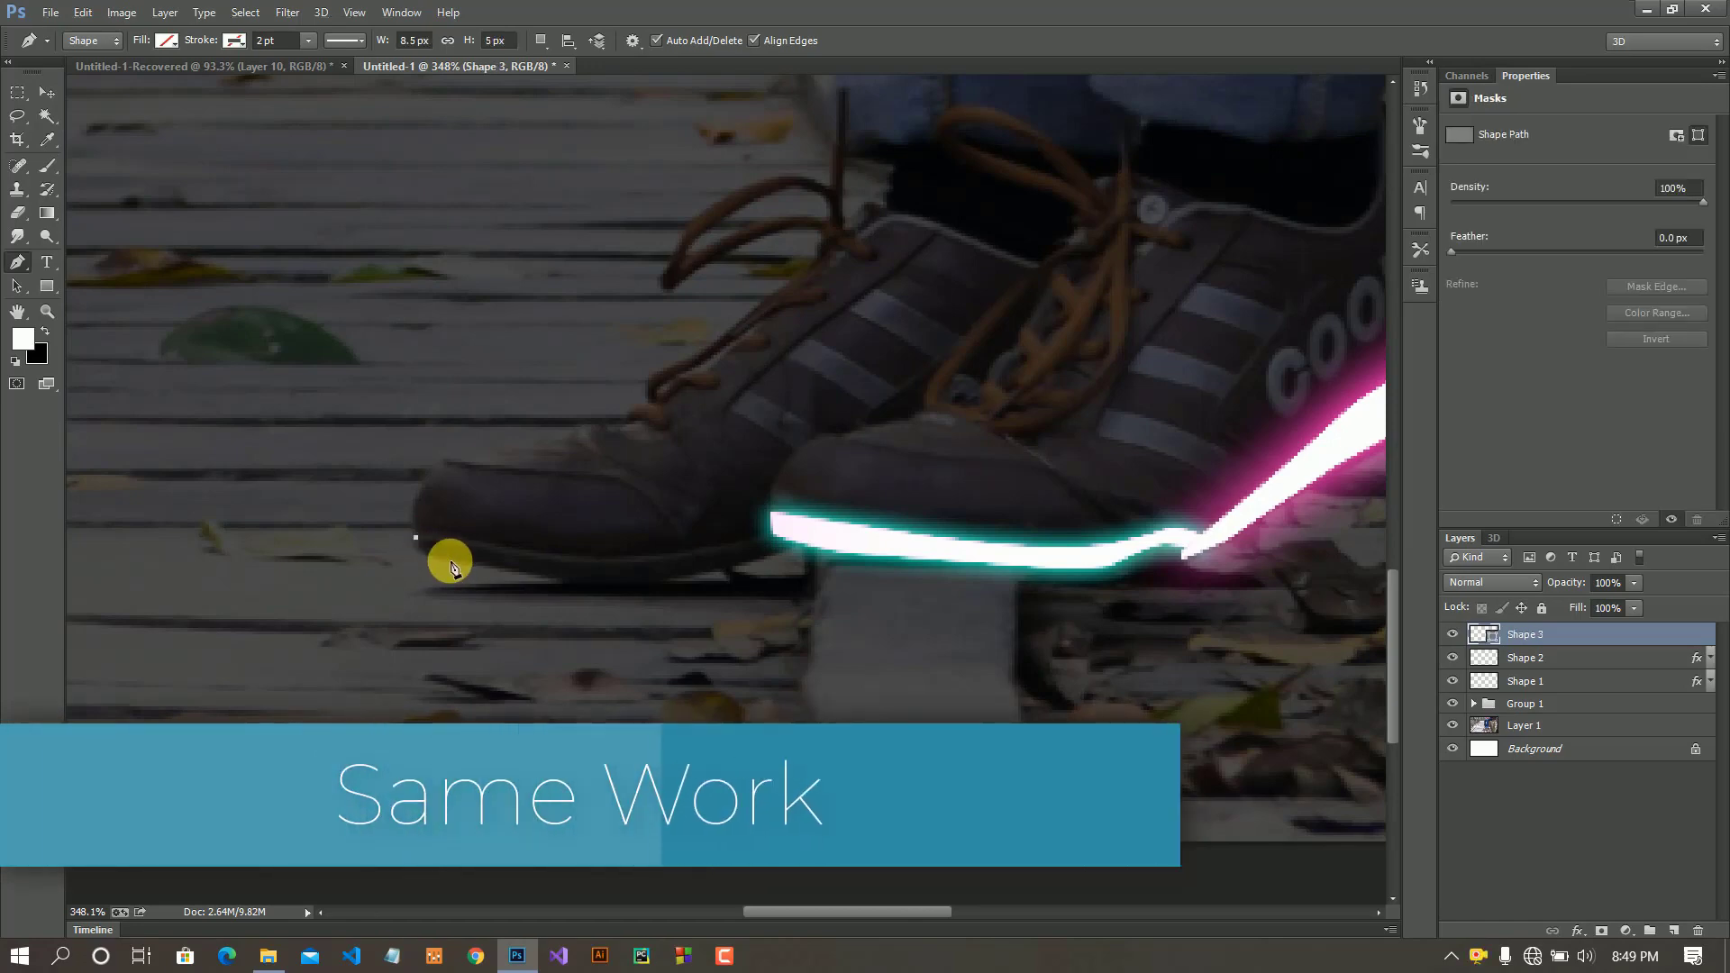
{"action": "left_click", "coordinate": [508, 569]}
{"action": "left_click", "coordinate": [562, 581]}
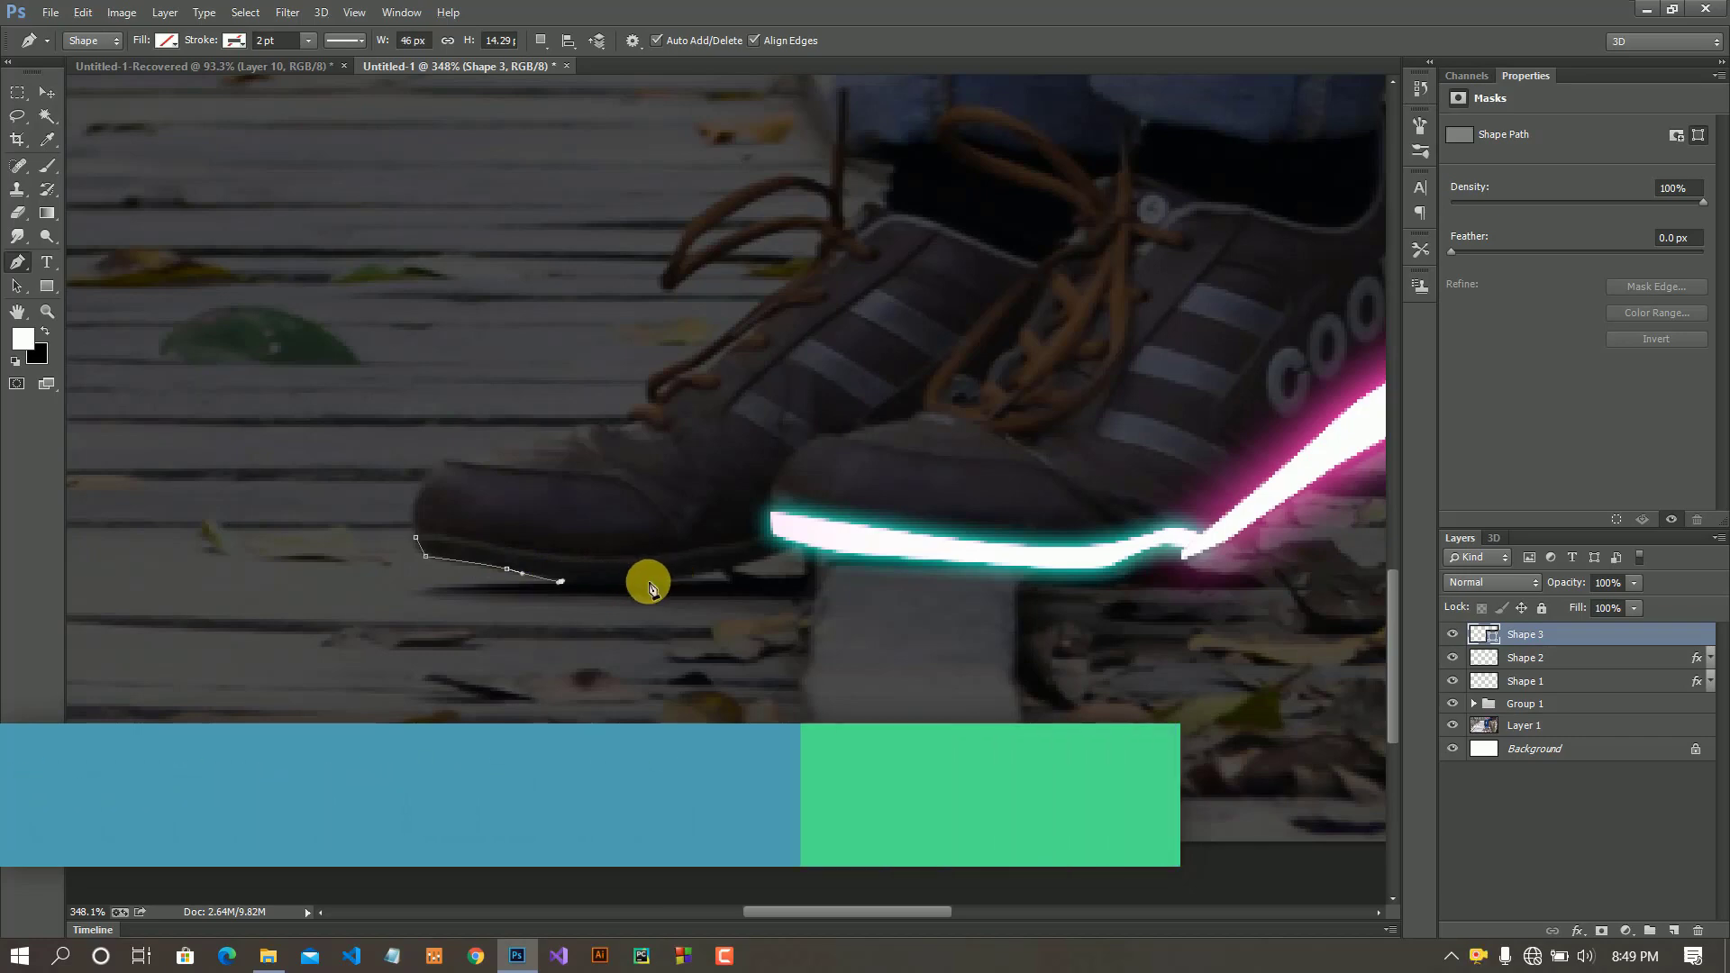
- Finish the sole outline toward the heel and load it as a selection
{"action": "mouse_move", "coordinate": [654, 582]}
{"action": "left_mouse_down"}
{"action": "mouse_move", "coordinate": [676, 575]}
{"action": "mouse_move", "coordinate": [664, 552]}
{"action": "mouse_move", "coordinate": [528, 552]}
{"action": "left_mouse_up"}
{"action": "left_click", "coordinate": [727, 566]}
{"action": "left_click", "coordinate": [764, 530]}
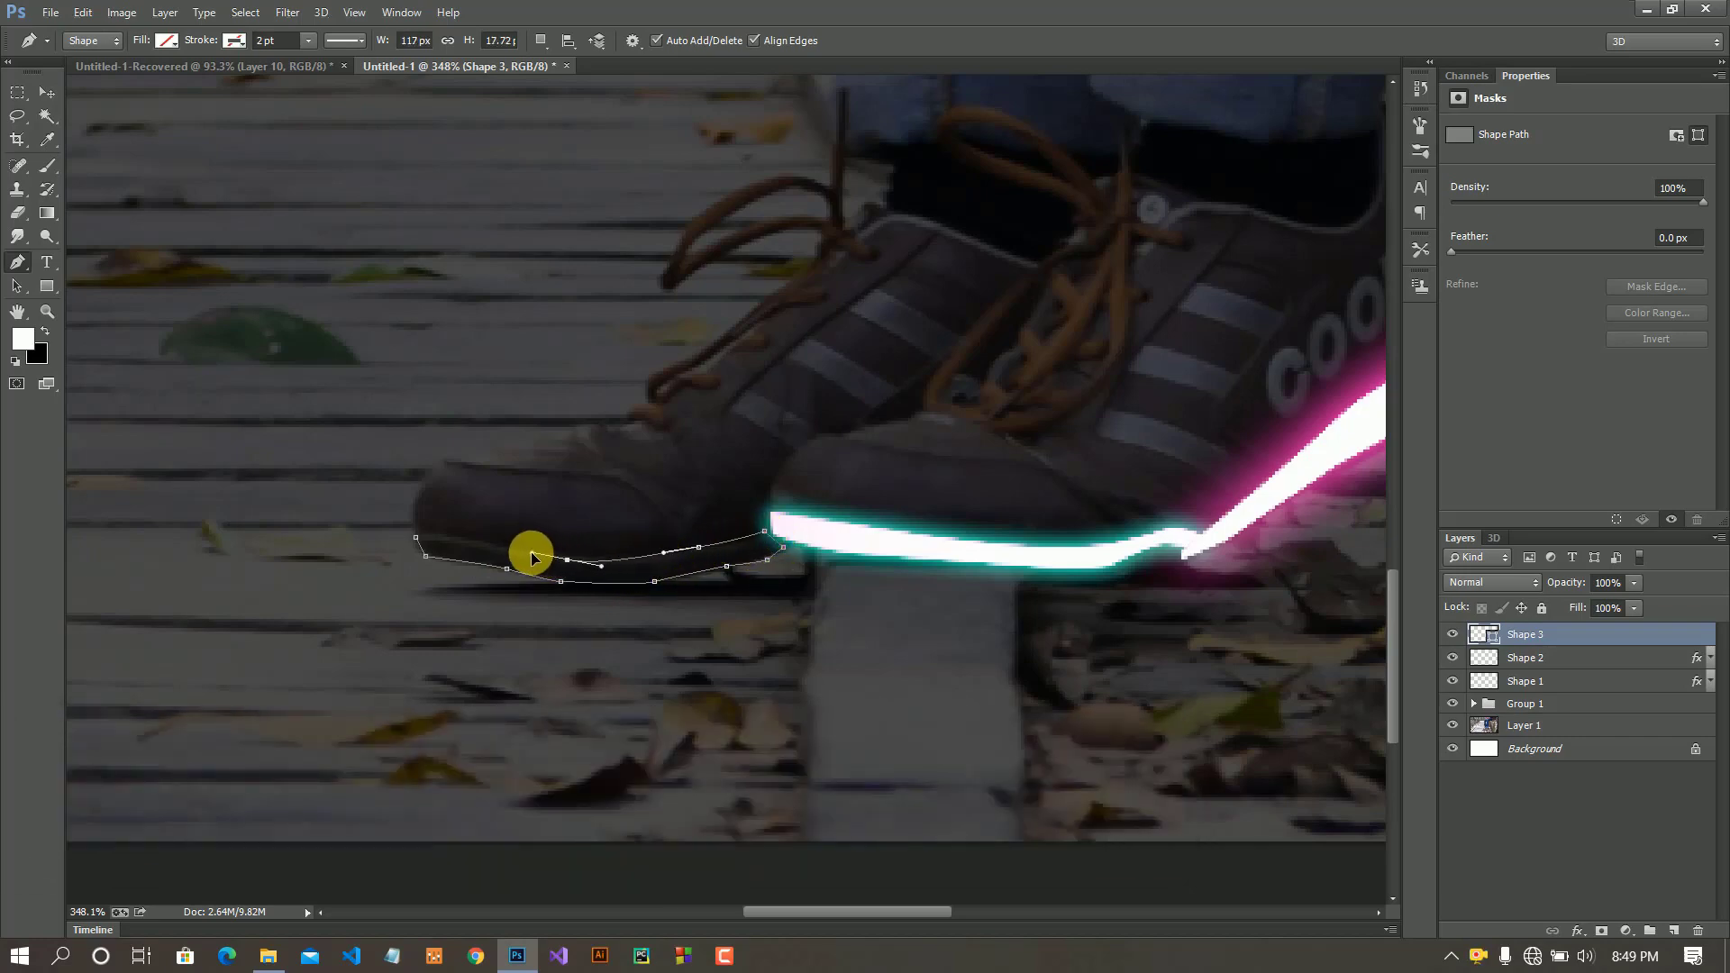
{"action": "left_click", "coordinate": [50, 95]}
{"action": "key", "text": "ctrl+Return"}
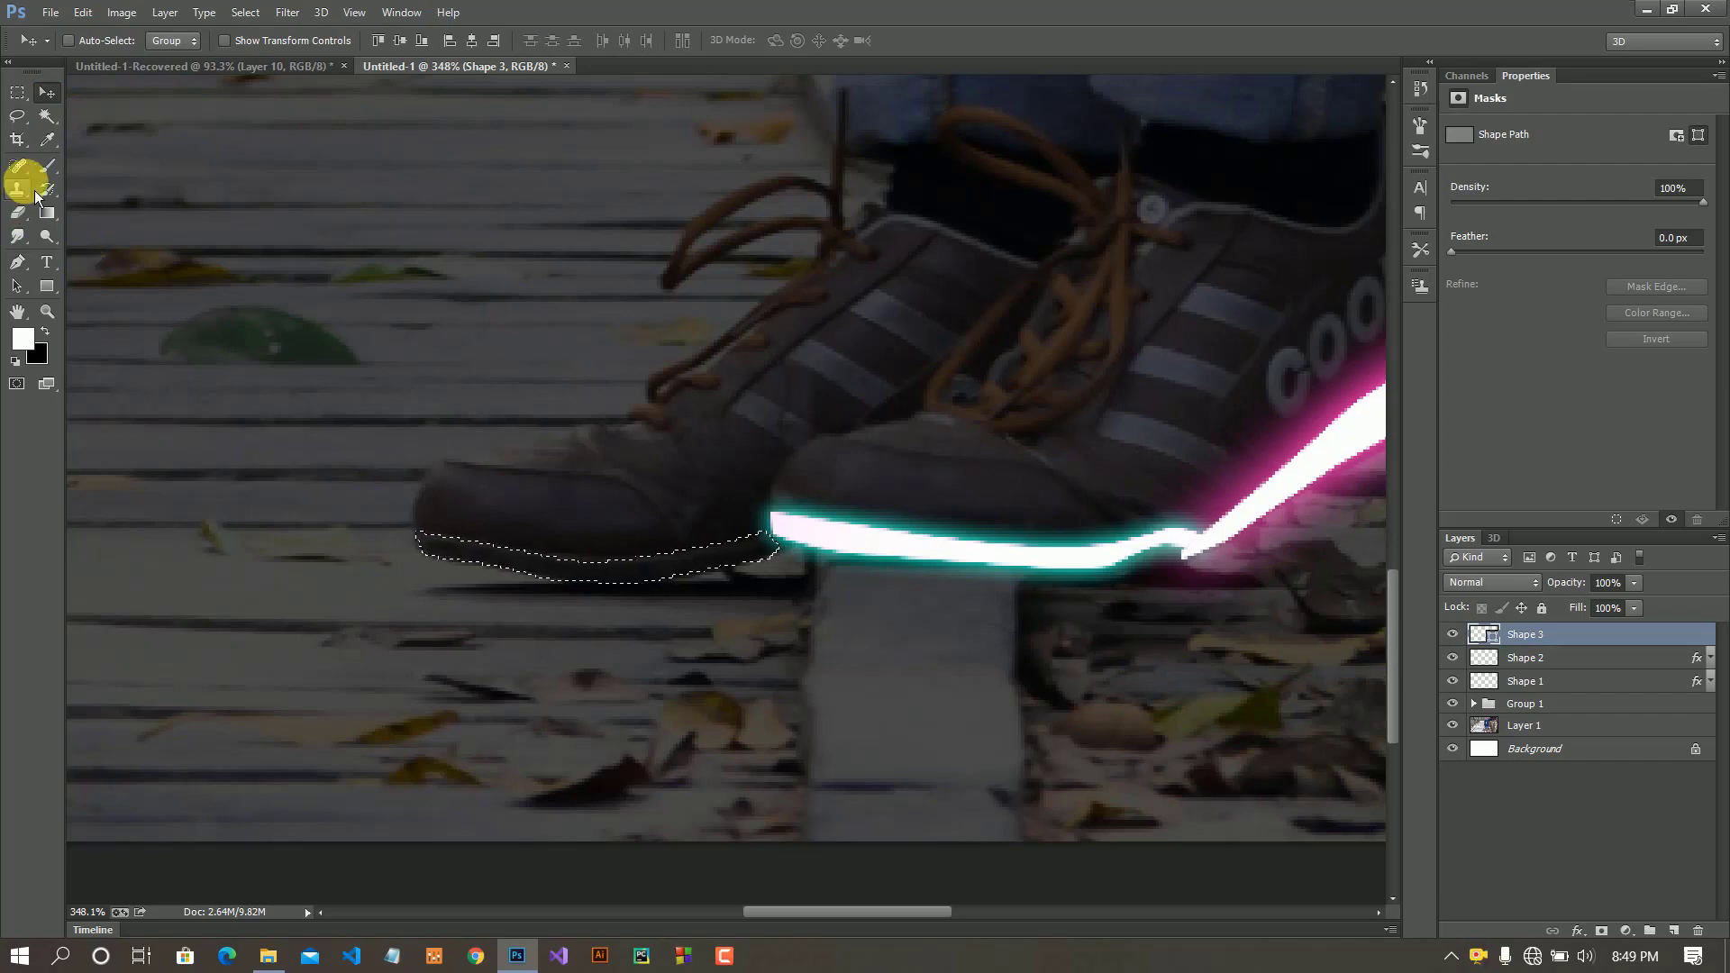
- Rasterize the front sole shape, paint its selected strip white, and deselect
{"action": "left_click", "coordinate": [48, 166]}
{"action": "left_click", "coordinate": [618, 598]}
{"action": "left_click", "coordinate": [827, 361]}
{"action": "left_click_drag", "start_coordinate": [745, 491], "coordinate": [574, 501]}
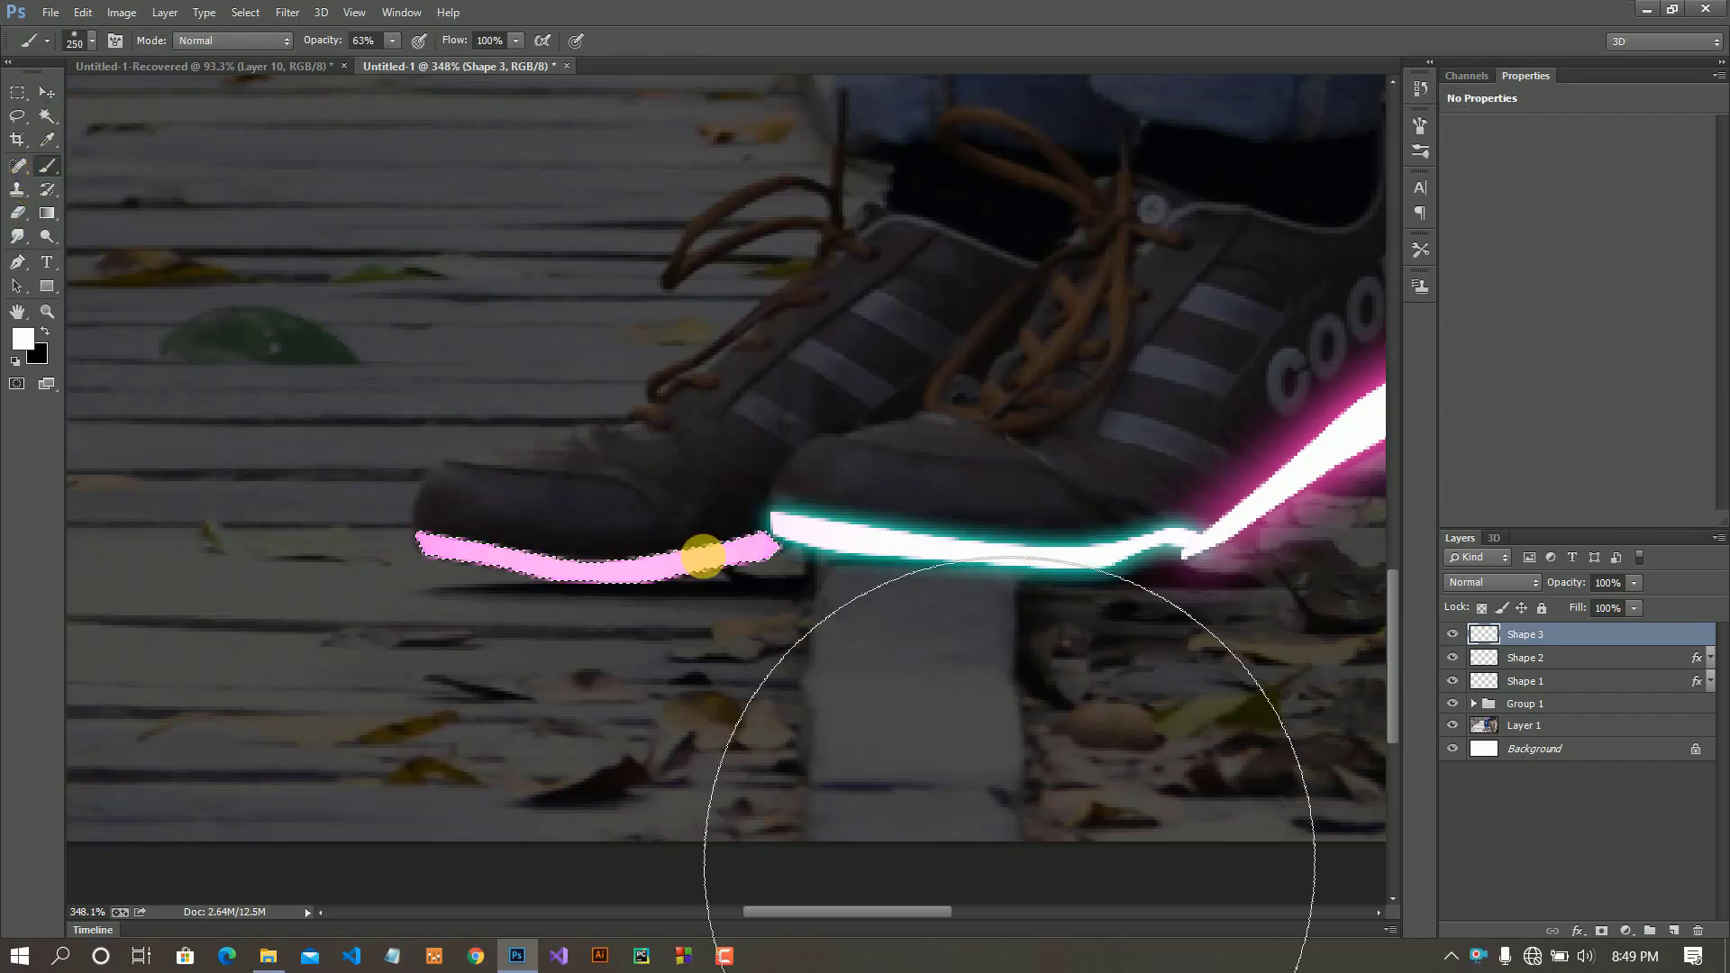
{"action": "key", "text": "ctrl+d"}
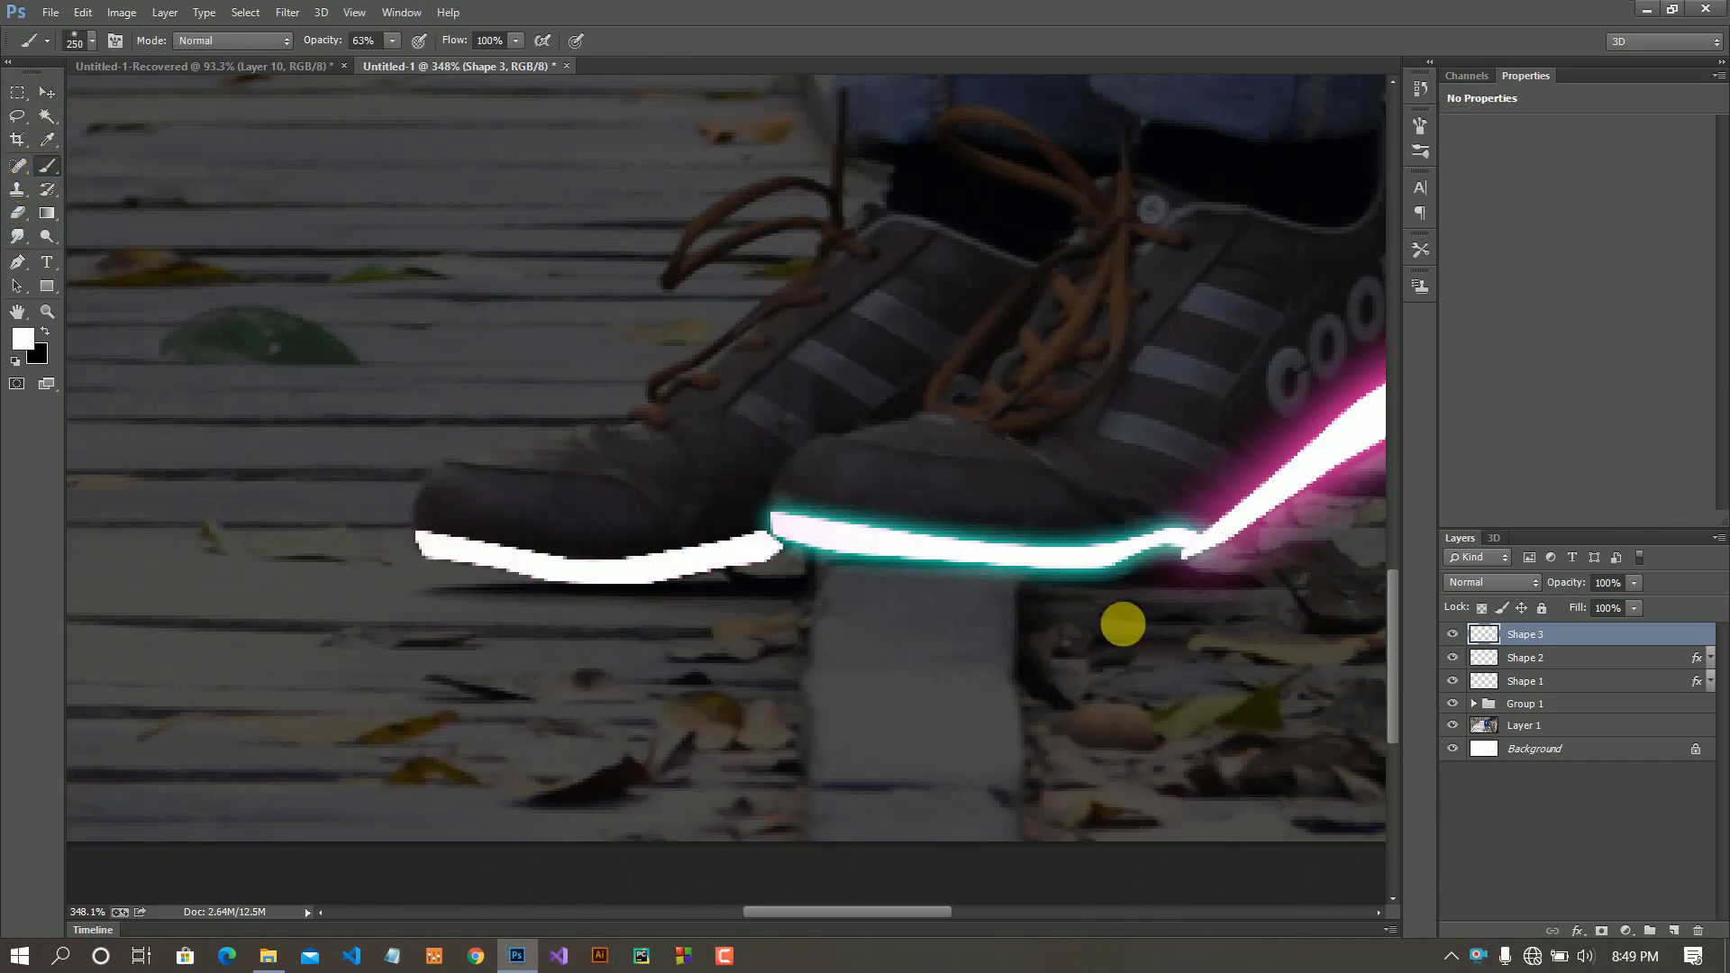
- Paste the teal Outer Glow style onto the strip, adjust its size, and view the whole image
{"action": "right_click", "coordinate": [1529, 634]}
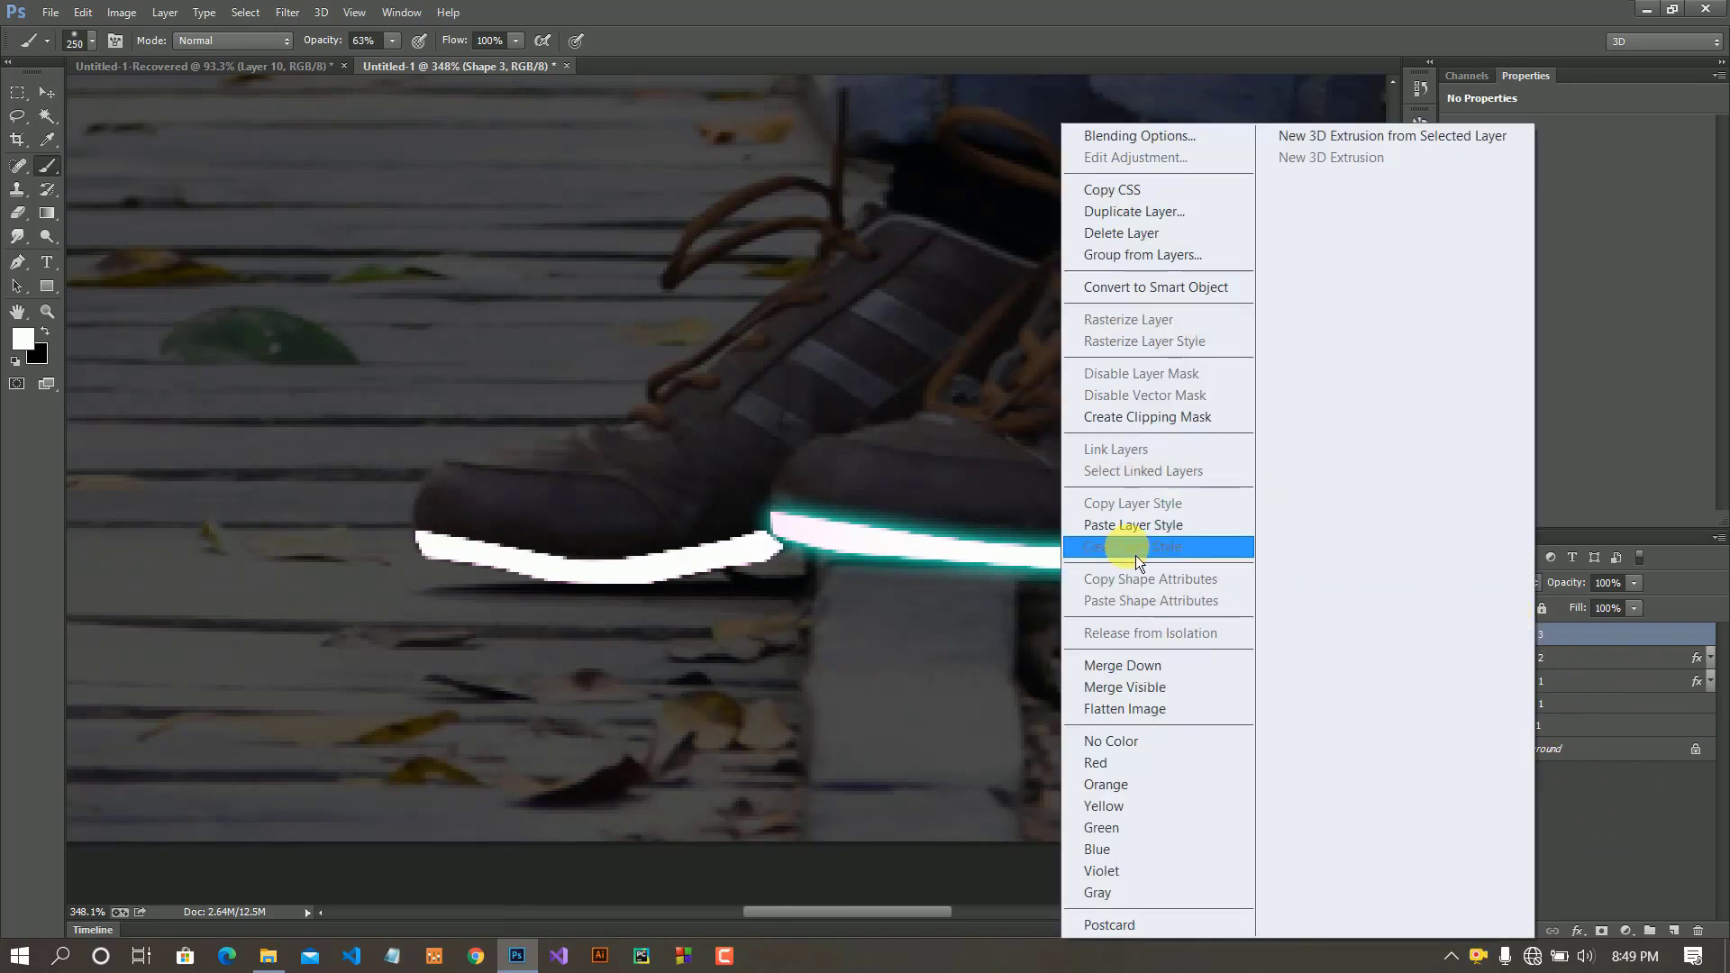
{"action": "left_click", "coordinate": [1136, 555]}
{"action": "left_click", "coordinate": [48, 92]}
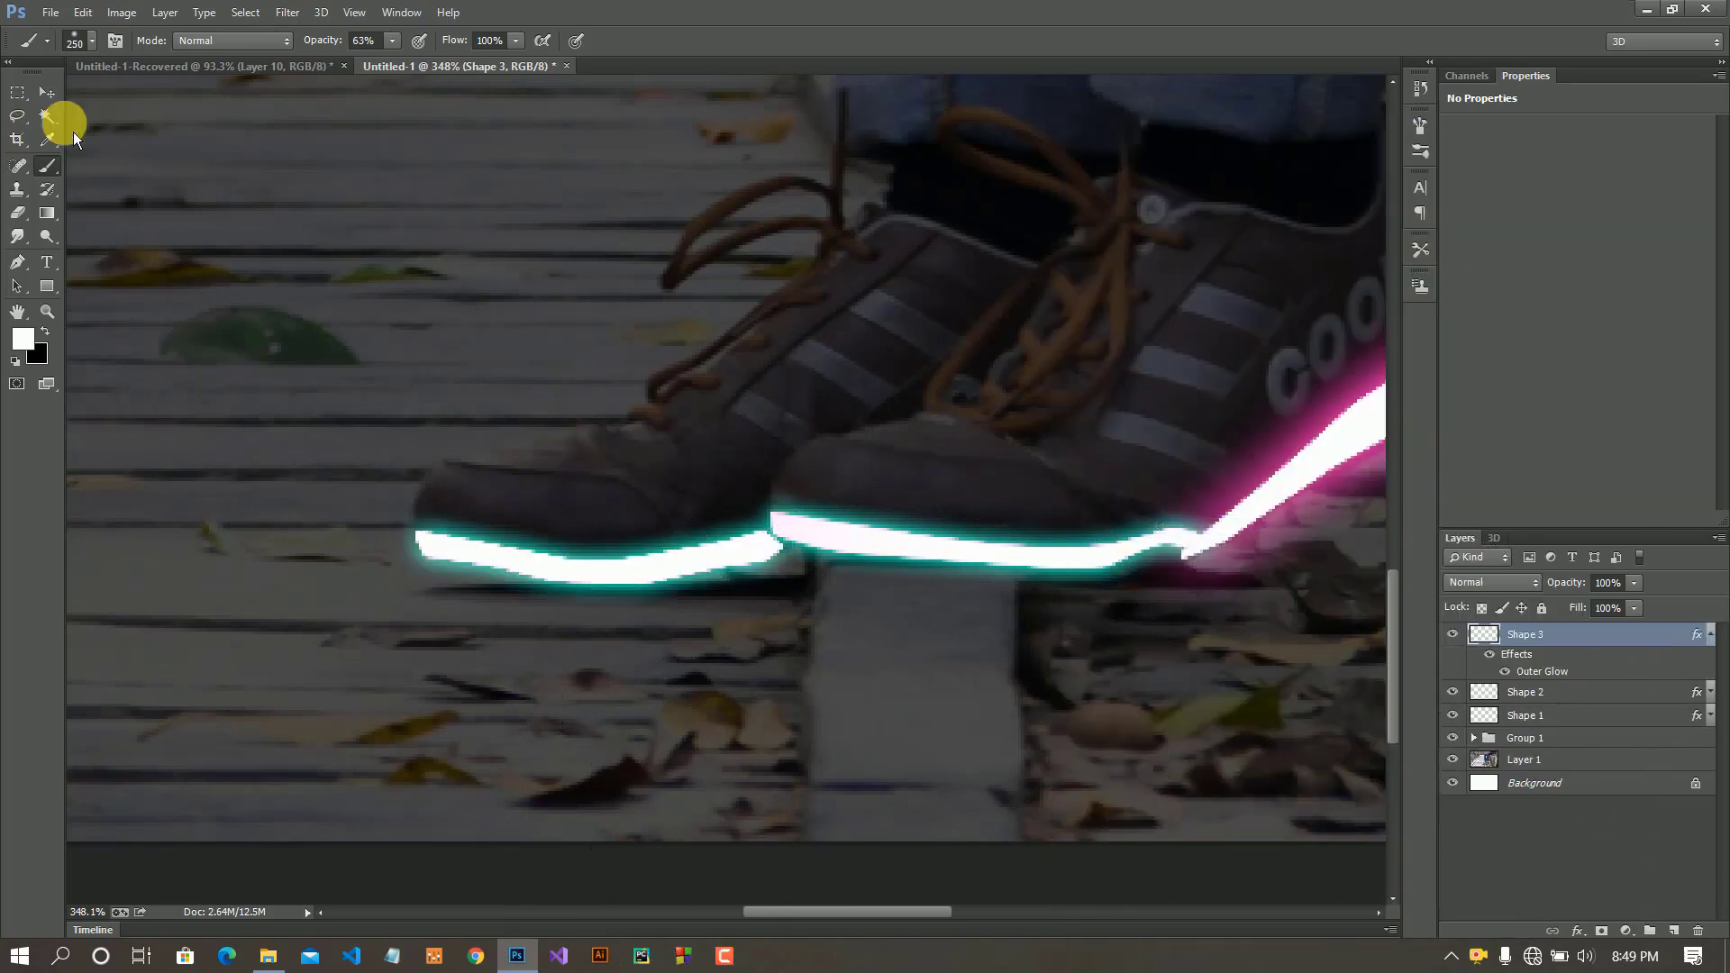
{"action": "double_click", "coordinate": [1523, 656]}
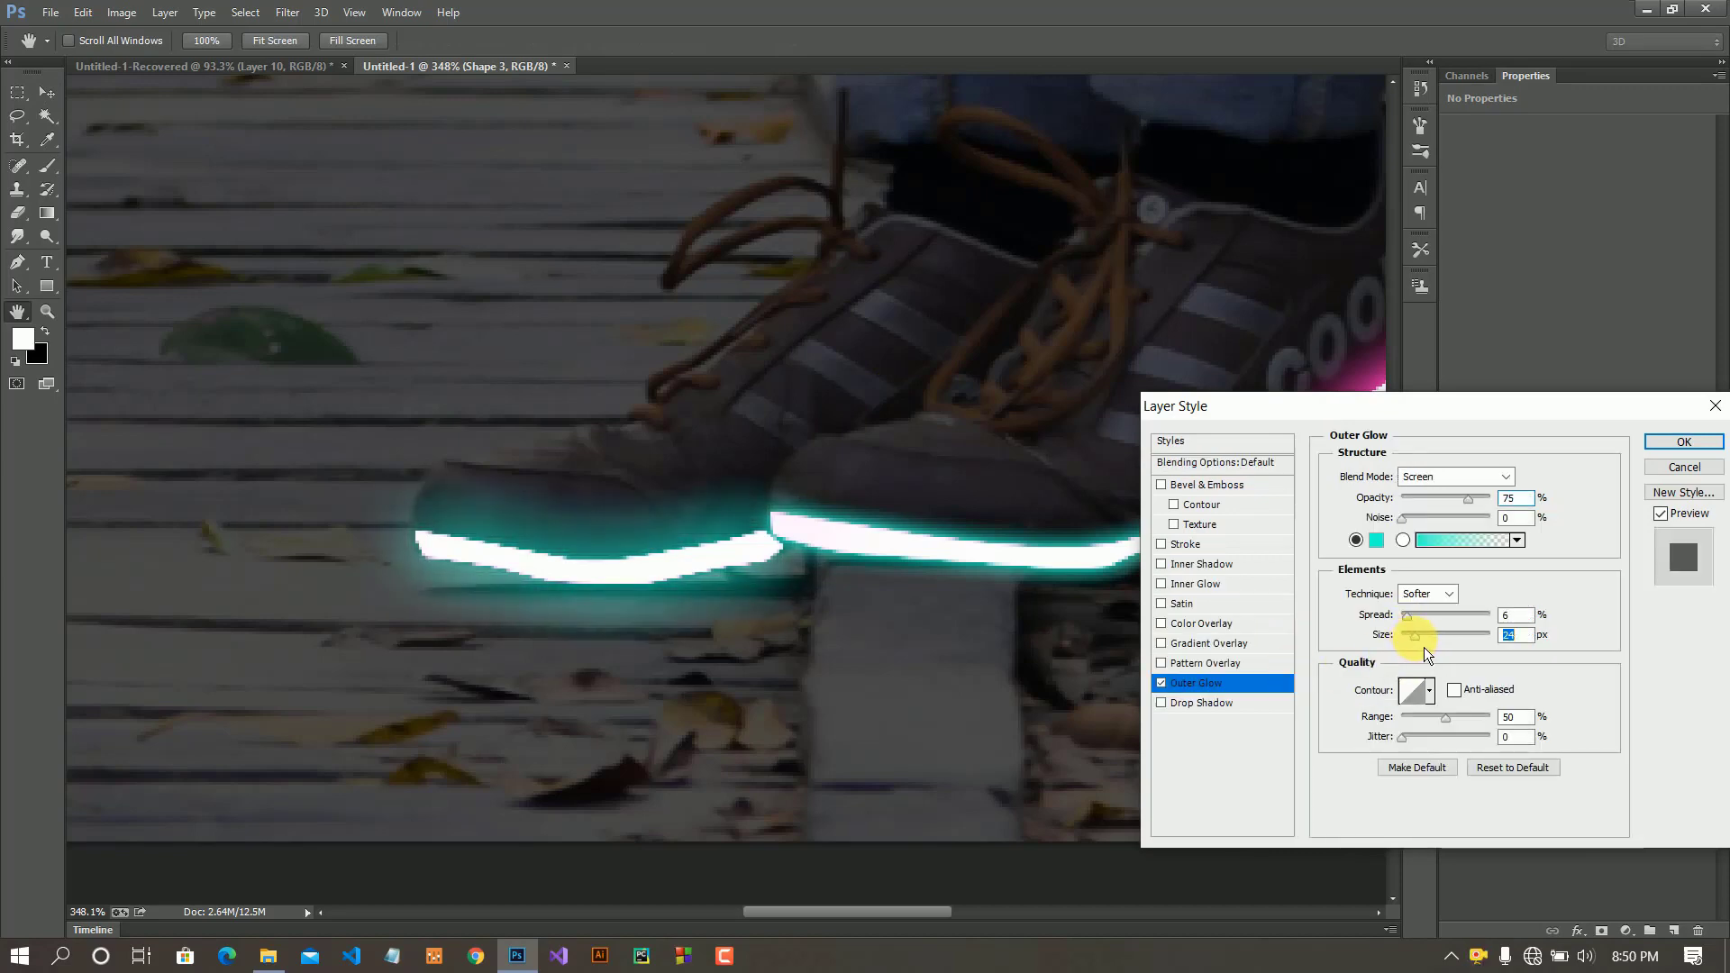
{"action": "left_click", "coordinate": [1683, 441]}
{"action": "key", "text": "ctrl+0"}
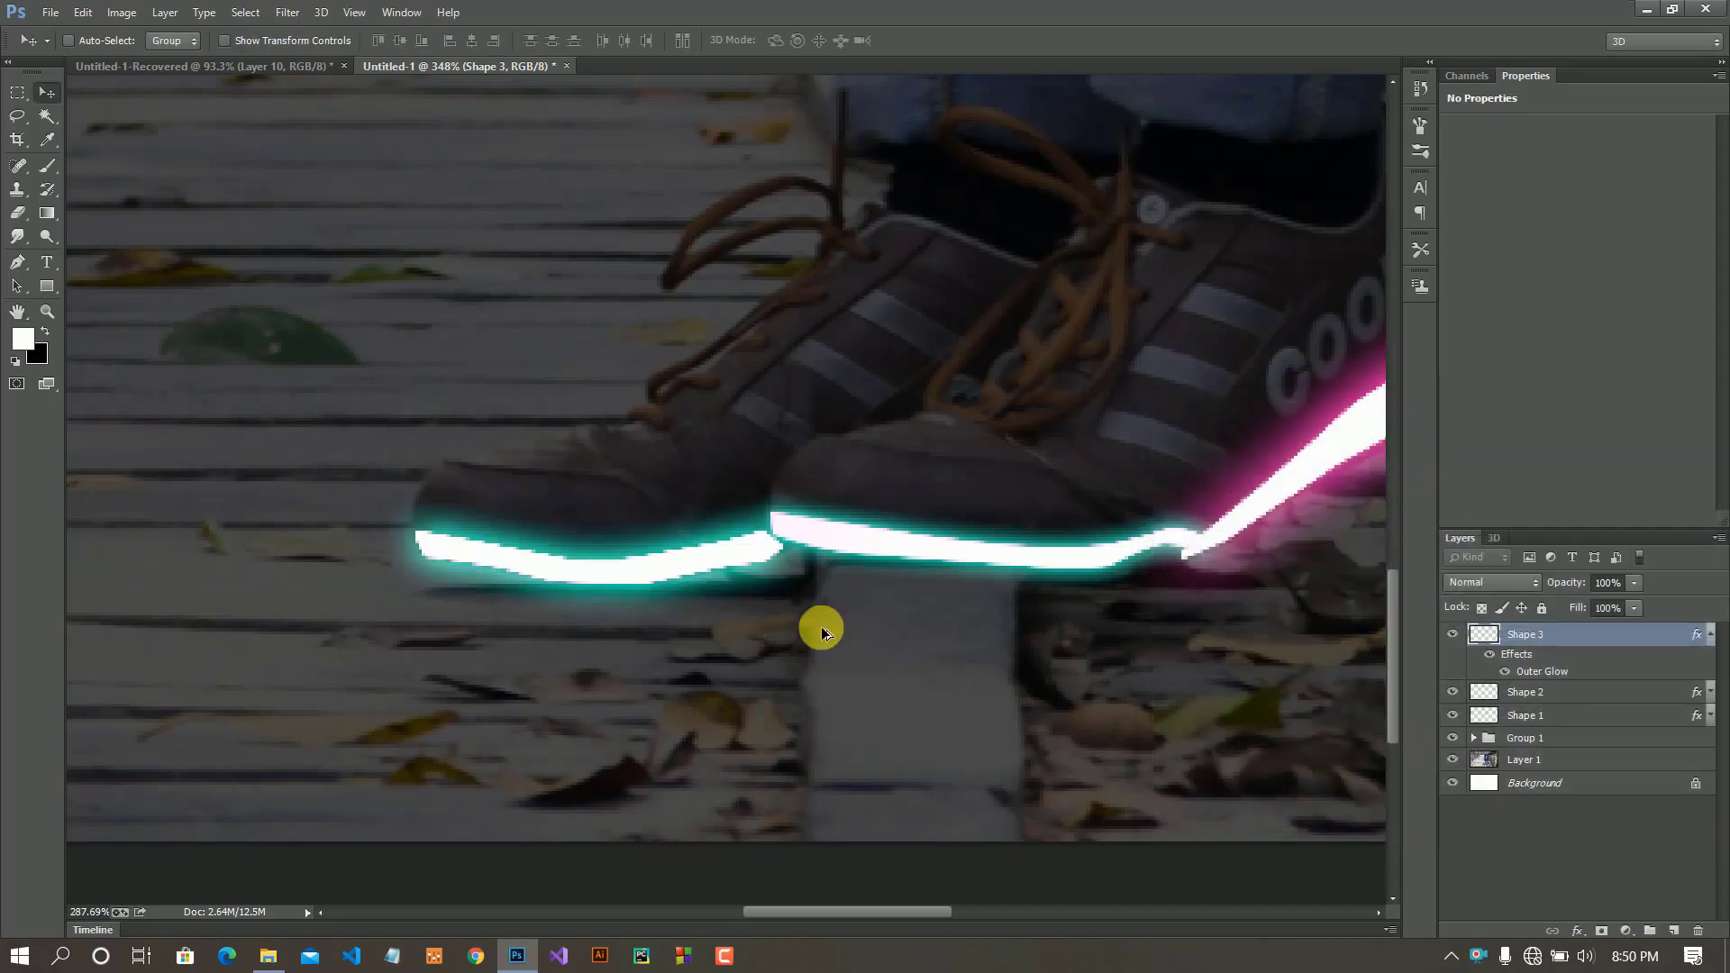
- Collapse Shape 3's effects list and add a new empty layer above it
{"action": "scroll", "coordinate": [808, 621], "scroll_direction": "down", "scroll_amount": 2}
{"action": "scroll", "coordinate": [841, 663], "scroll_direction": "down", "scroll_amount": 2}
{"action": "scroll", "coordinate": [698, 698], "scroll_direction": "up", "scroll_amount": 2}
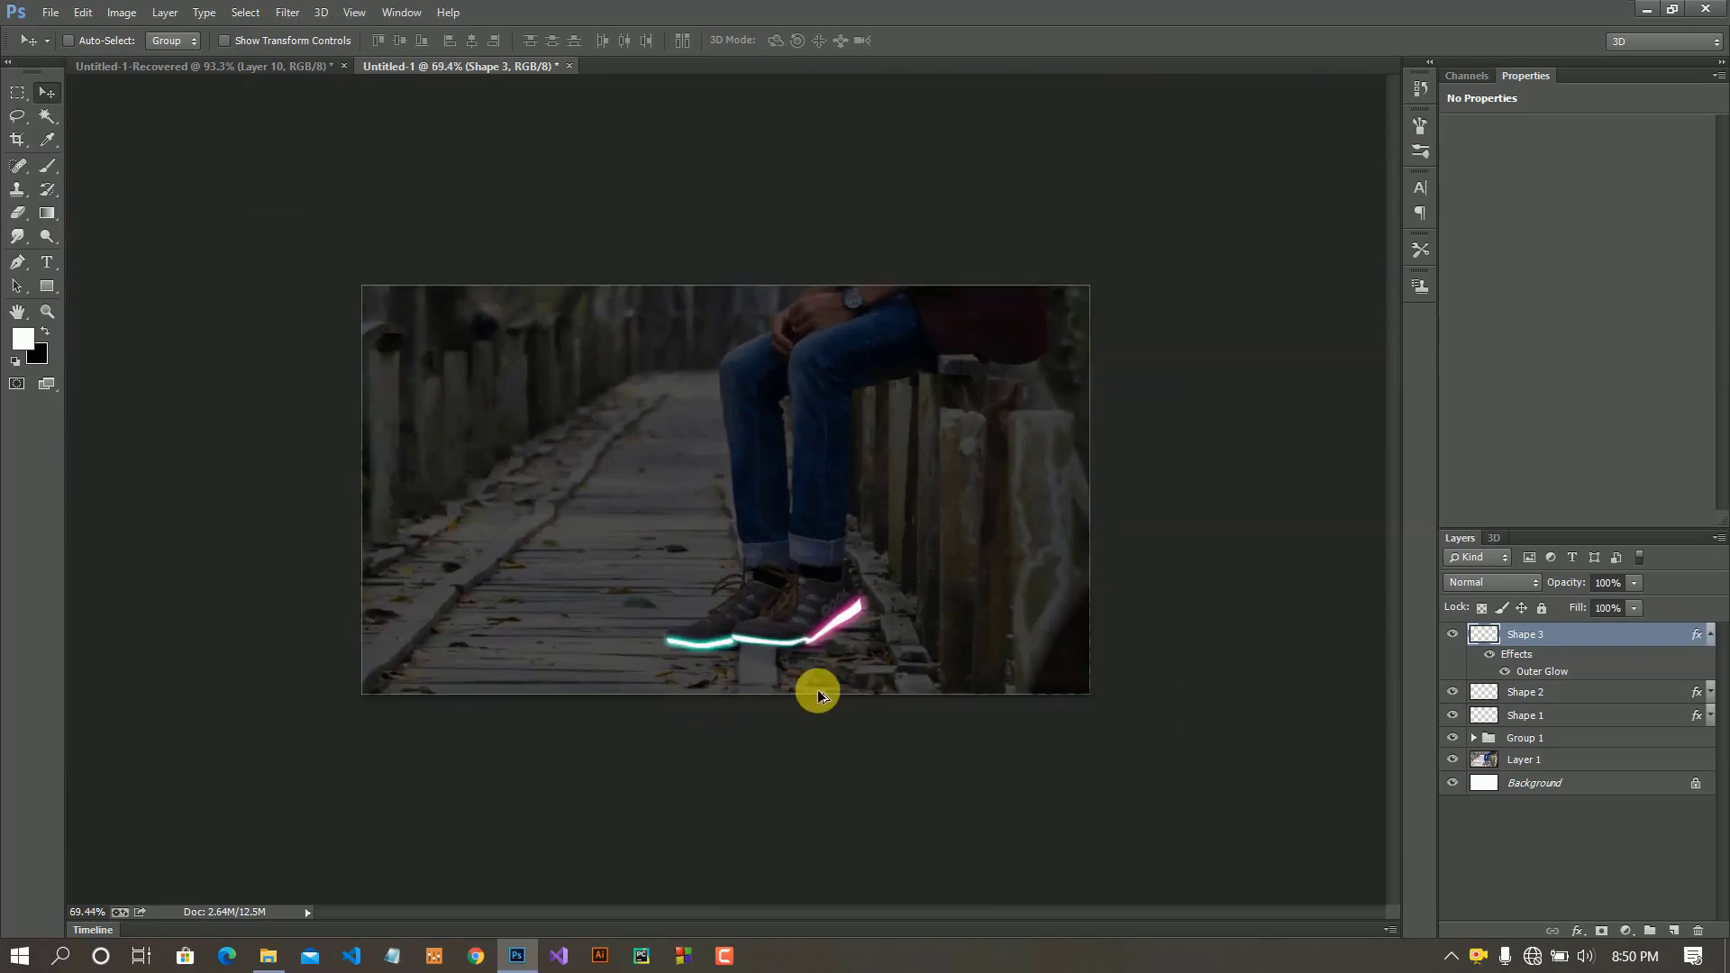
{"action": "scroll", "coordinate": [817, 694], "scroll_direction": "up", "scroll_amount": 2}
{"action": "scroll", "coordinate": [850, 694], "scroll_direction": "up", "scroll_amount": 1}
{"action": "scroll", "coordinate": [898, 672], "scroll_direction": "up", "scroll_amount": 2}
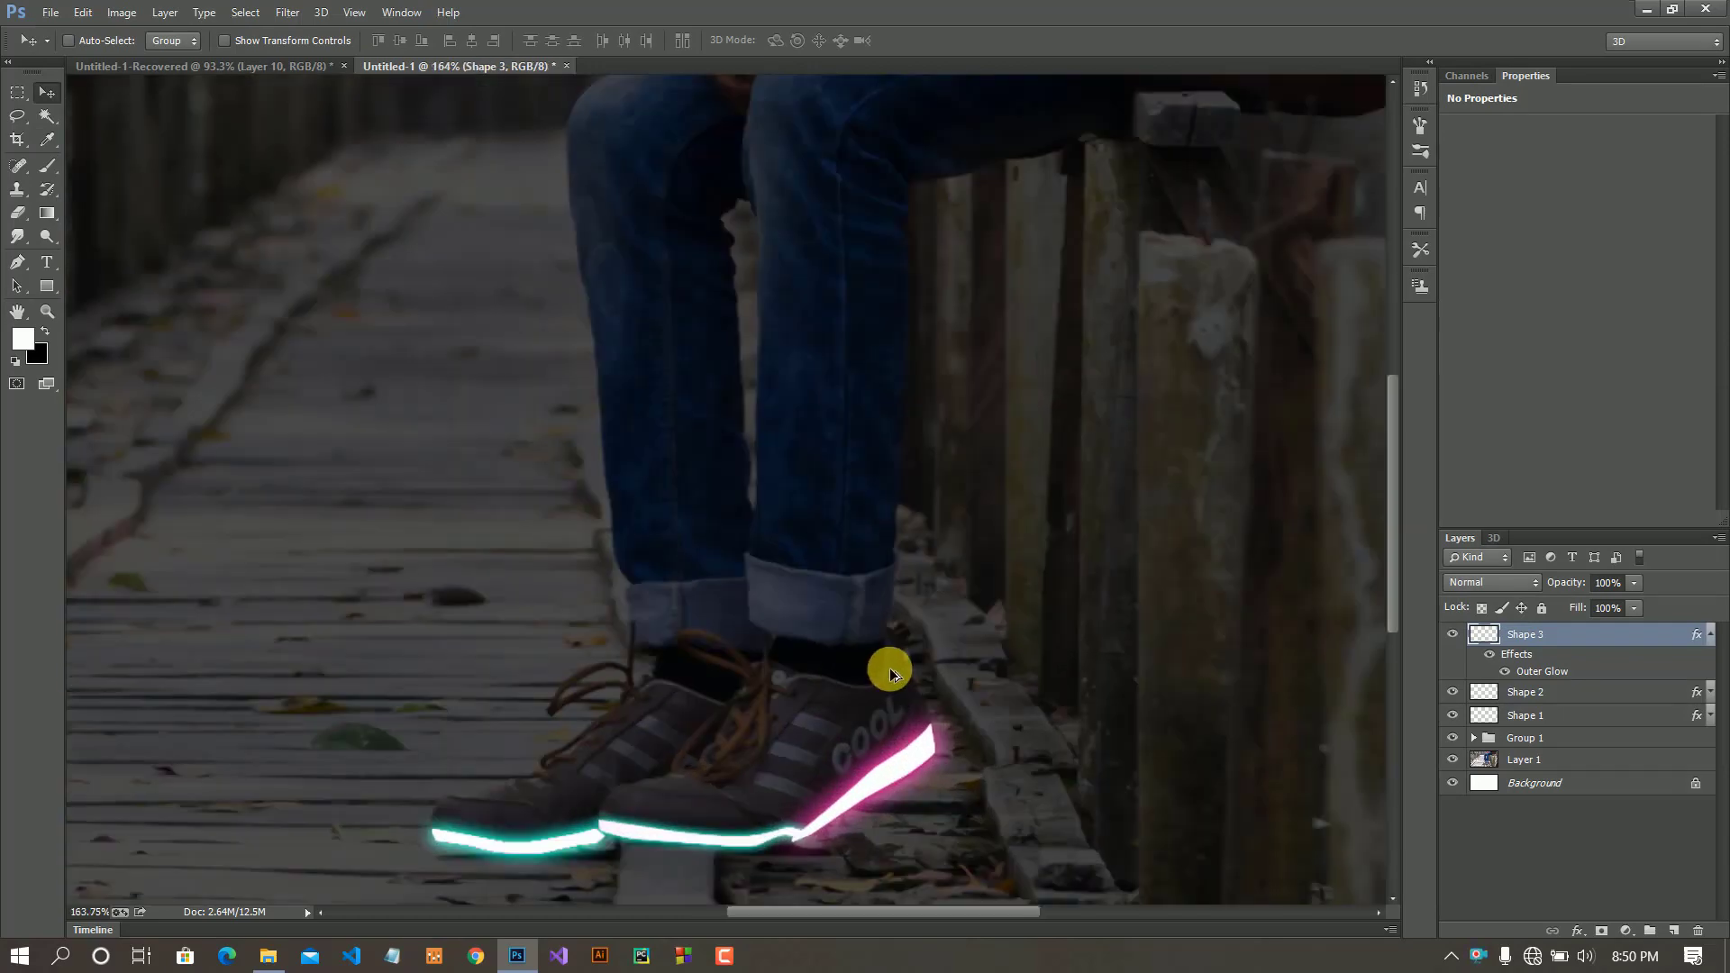
{"action": "scroll", "coordinate": [889, 668], "scroll_direction": "up", "scroll_amount": 2}
{"action": "left_click", "coordinate": [1711, 638]}
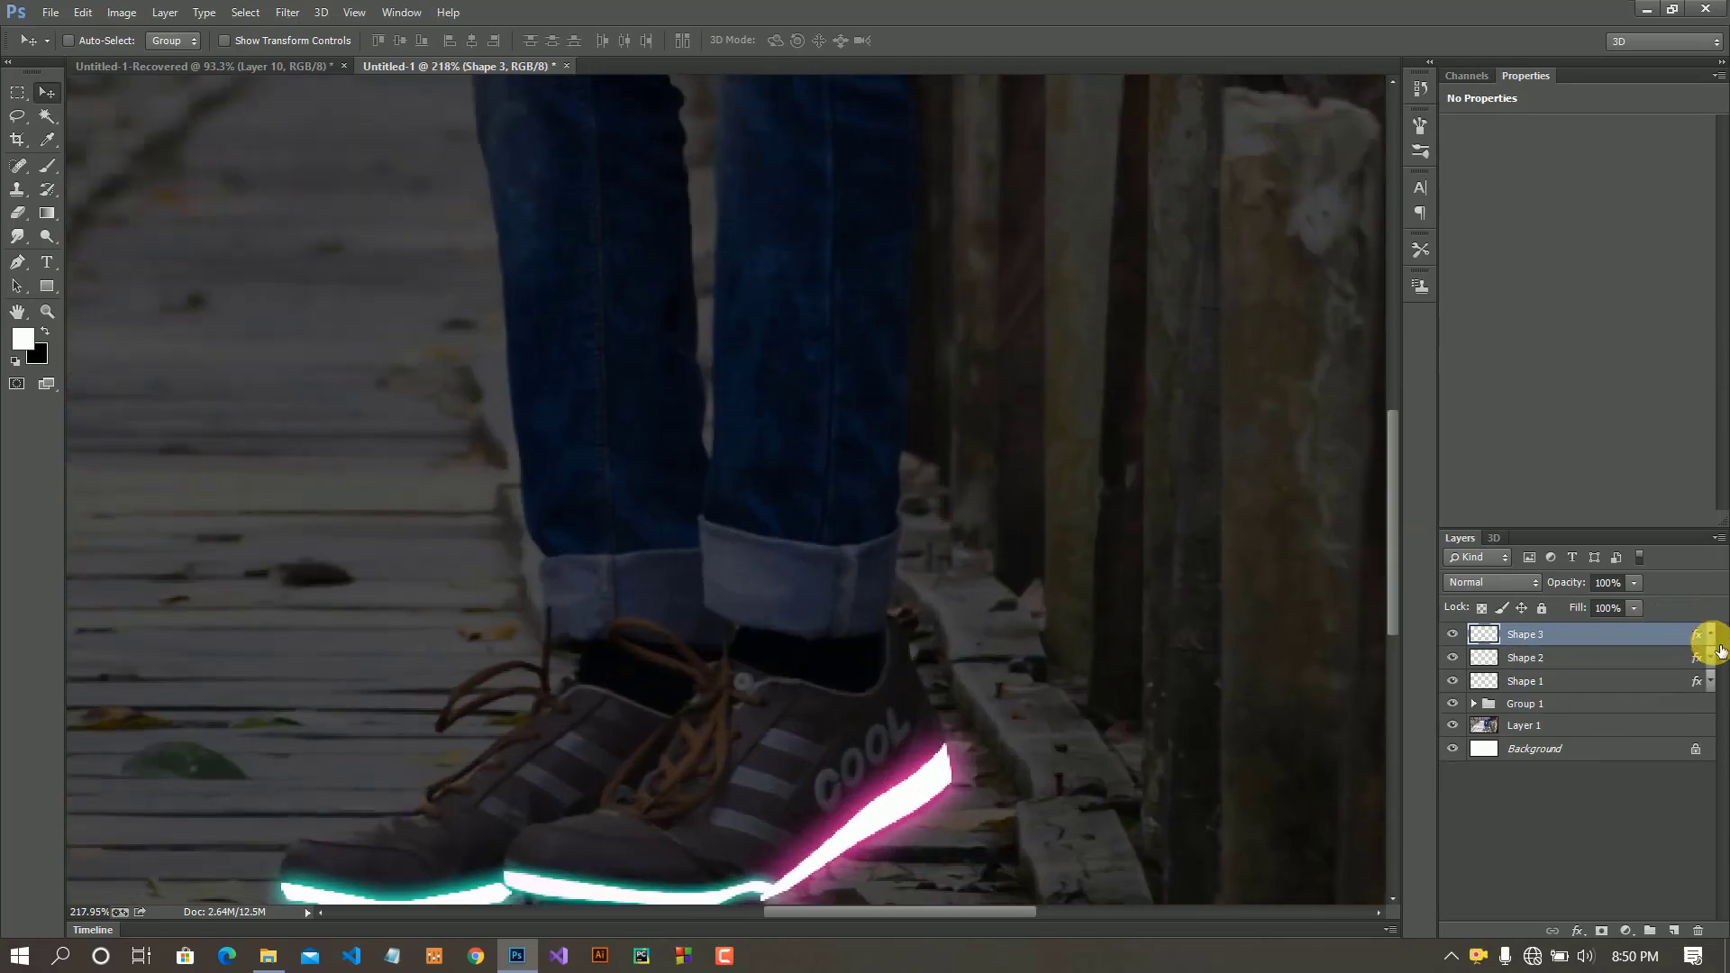
{"action": "left_click", "coordinate": [1674, 930]}
- Draw a thin closed Pen path tracing the back shoe's collar from heel to laces
{"action": "scroll", "coordinate": [678, 726], "scroll_direction": "up", "scroll_amount": 1}
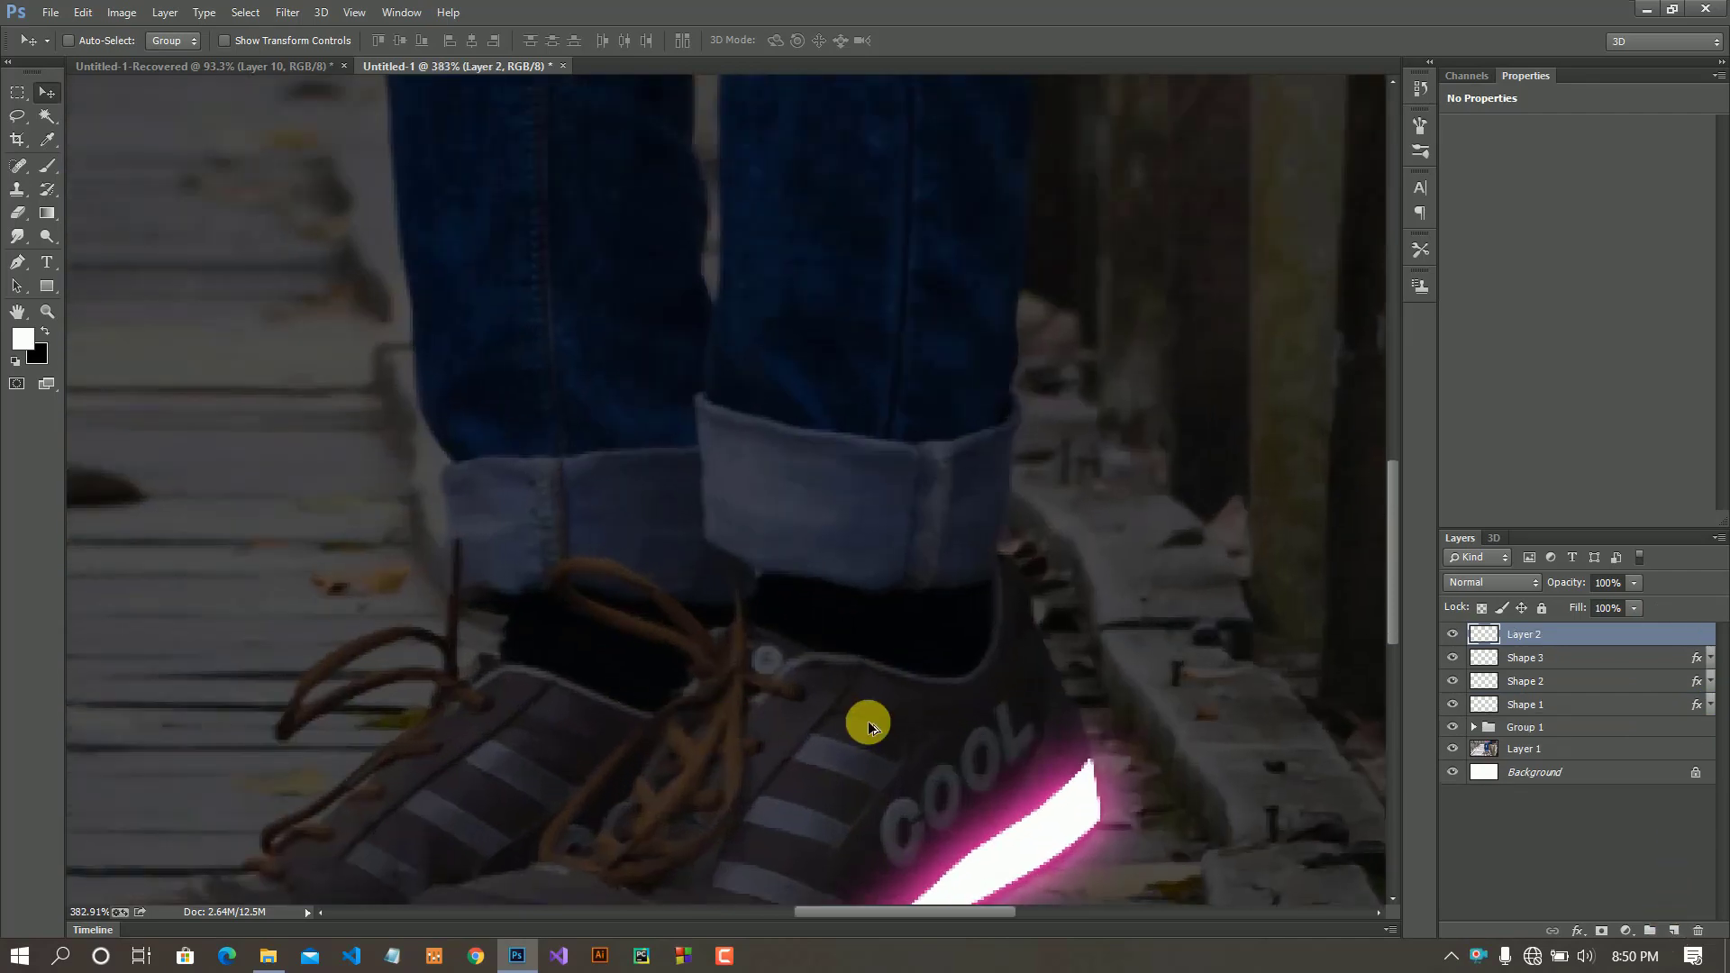
{"action": "scroll", "coordinate": [869, 721], "scroll_direction": "up", "scroll_amount": 1}
{"action": "scroll", "coordinate": [868, 668], "scroll_direction": "up", "scroll_amount": 1}
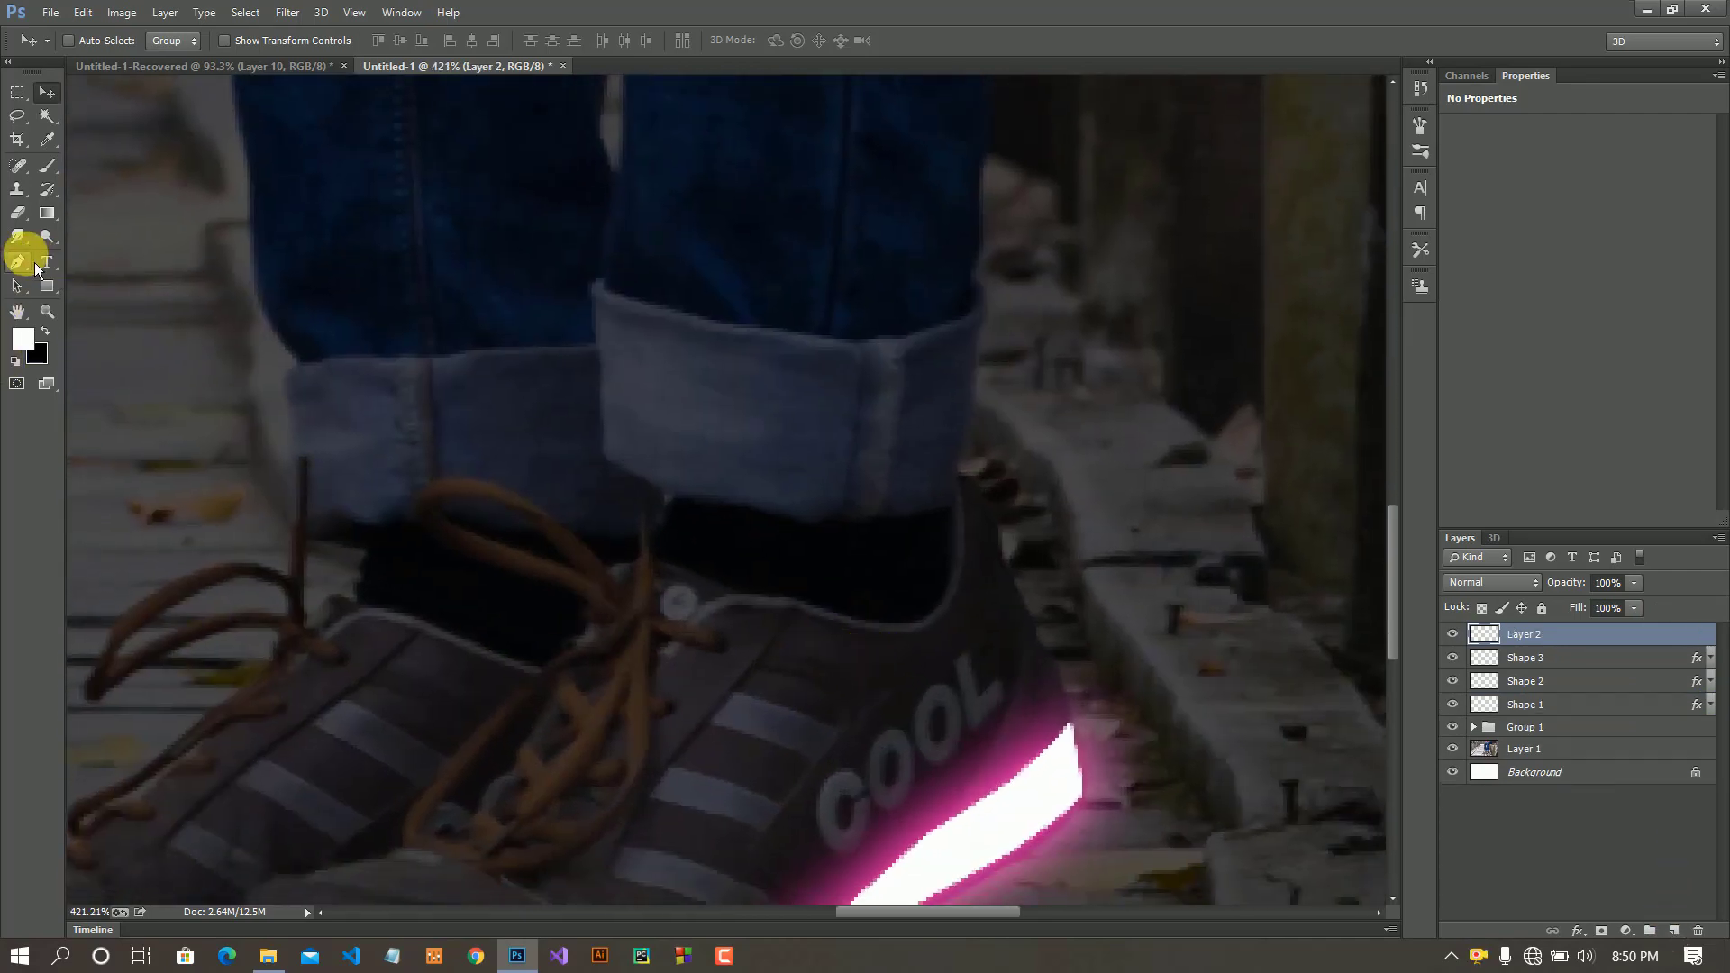
{"action": "left_click", "coordinate": [34, 264]}
{"action": "left_click", "coordinate": [957, 479]}
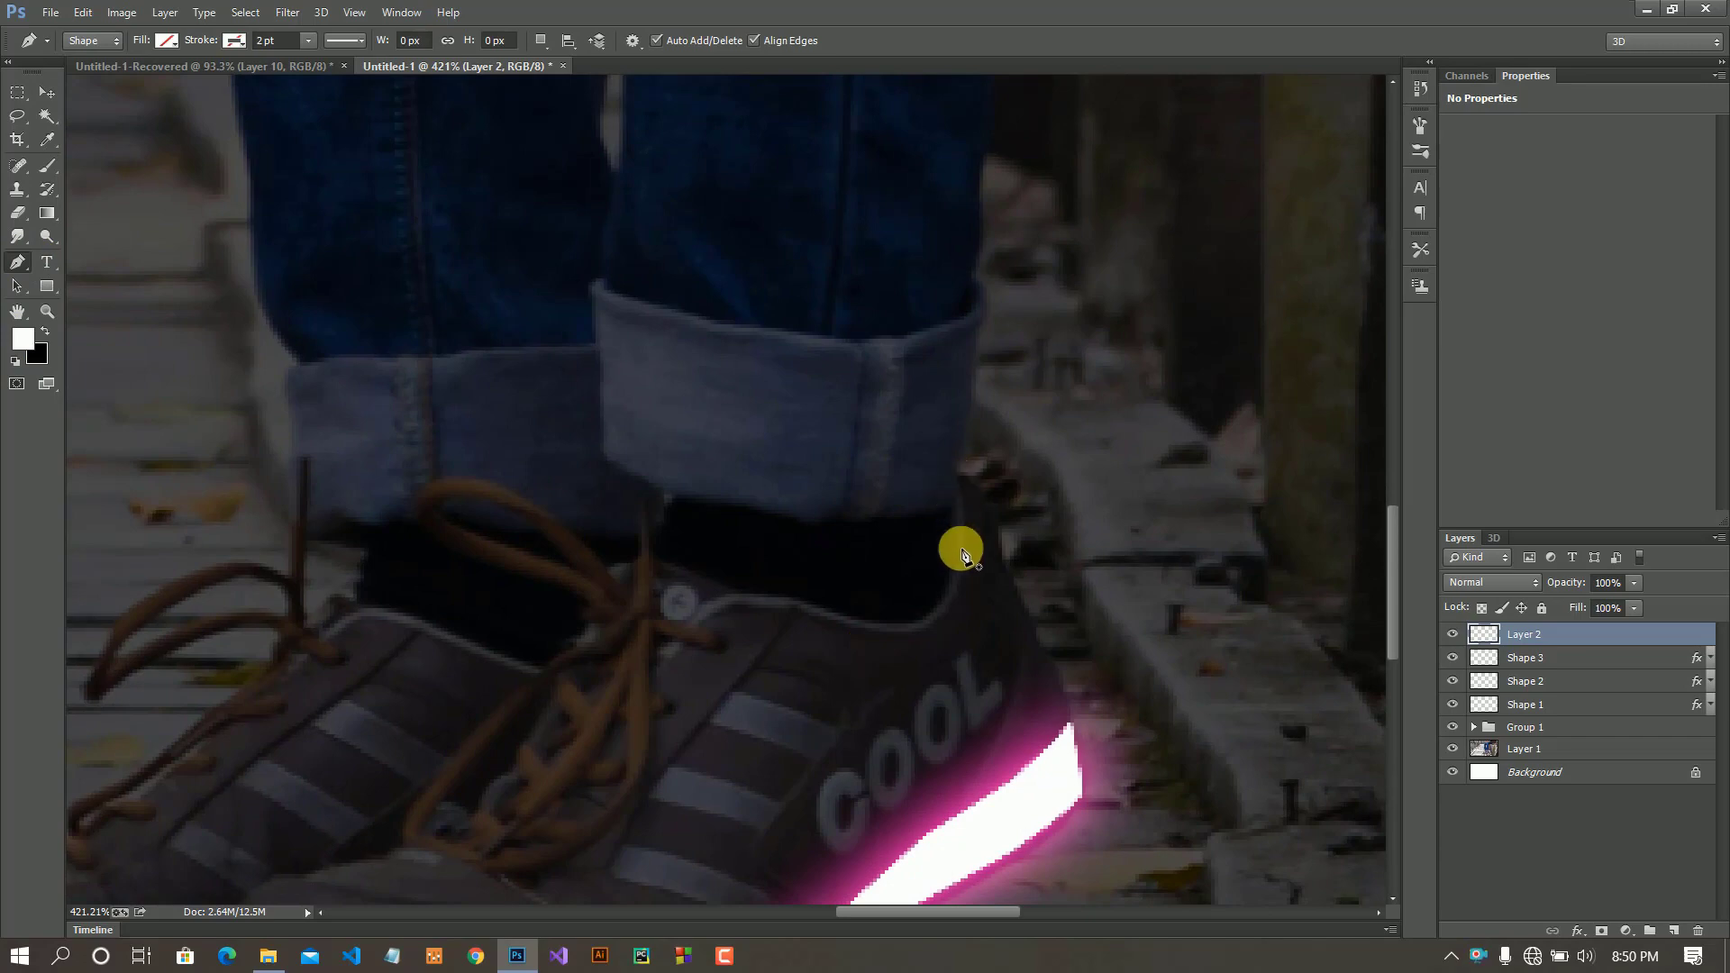
{"action": "left_click", "coordinate": [949, 575], "text": "alt"}
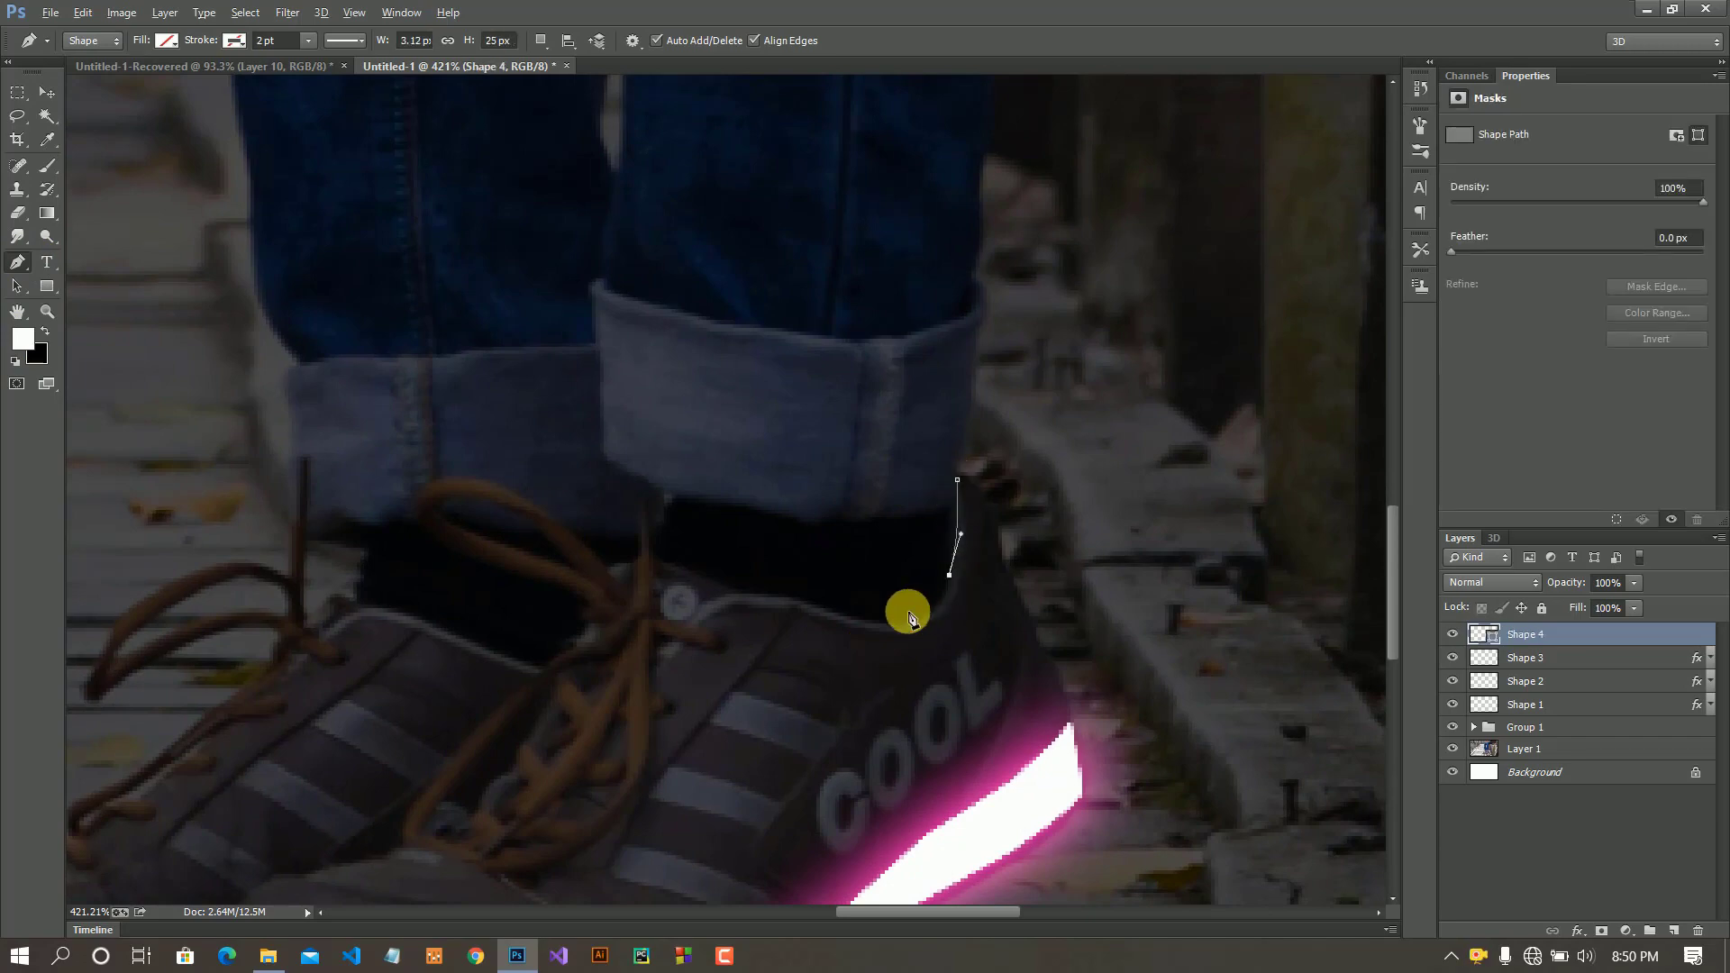
{"action": "left_click_drag", "start_coordinate": [760, 597], "coordinate": [689, 595]}
{"action": "left_click", "coordinate": [761, 598], "text": "alt"}
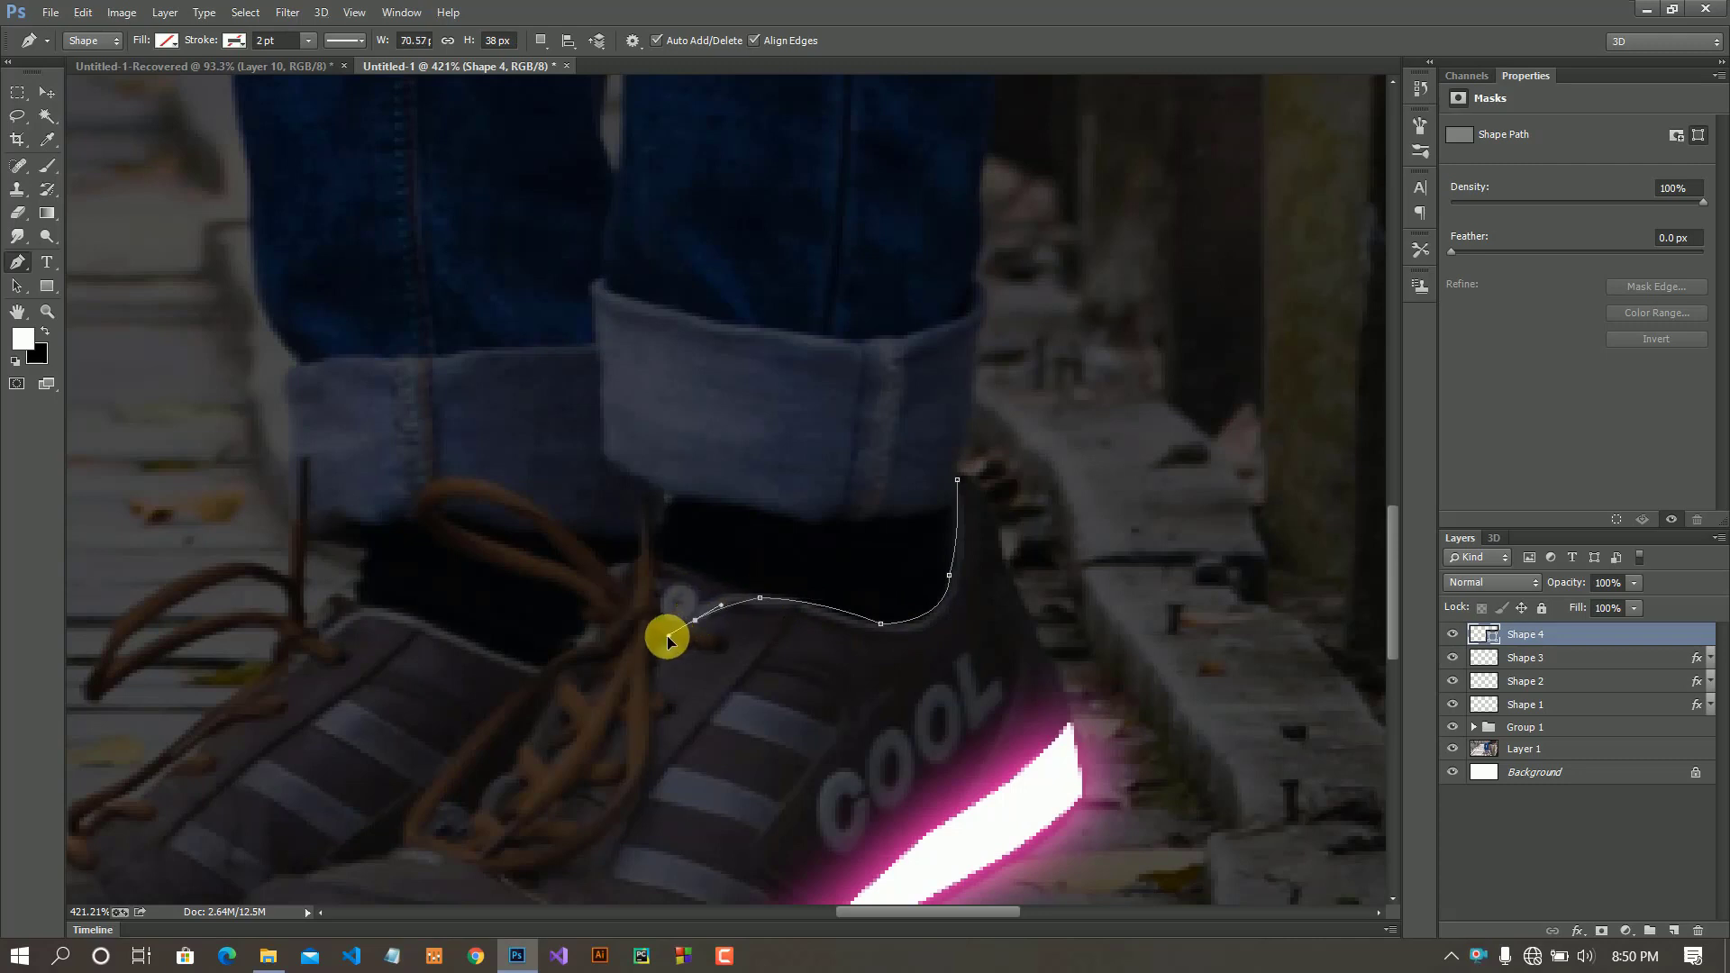
{"action": "left_click", "coordinate": [696, 620], "text": "alt"}
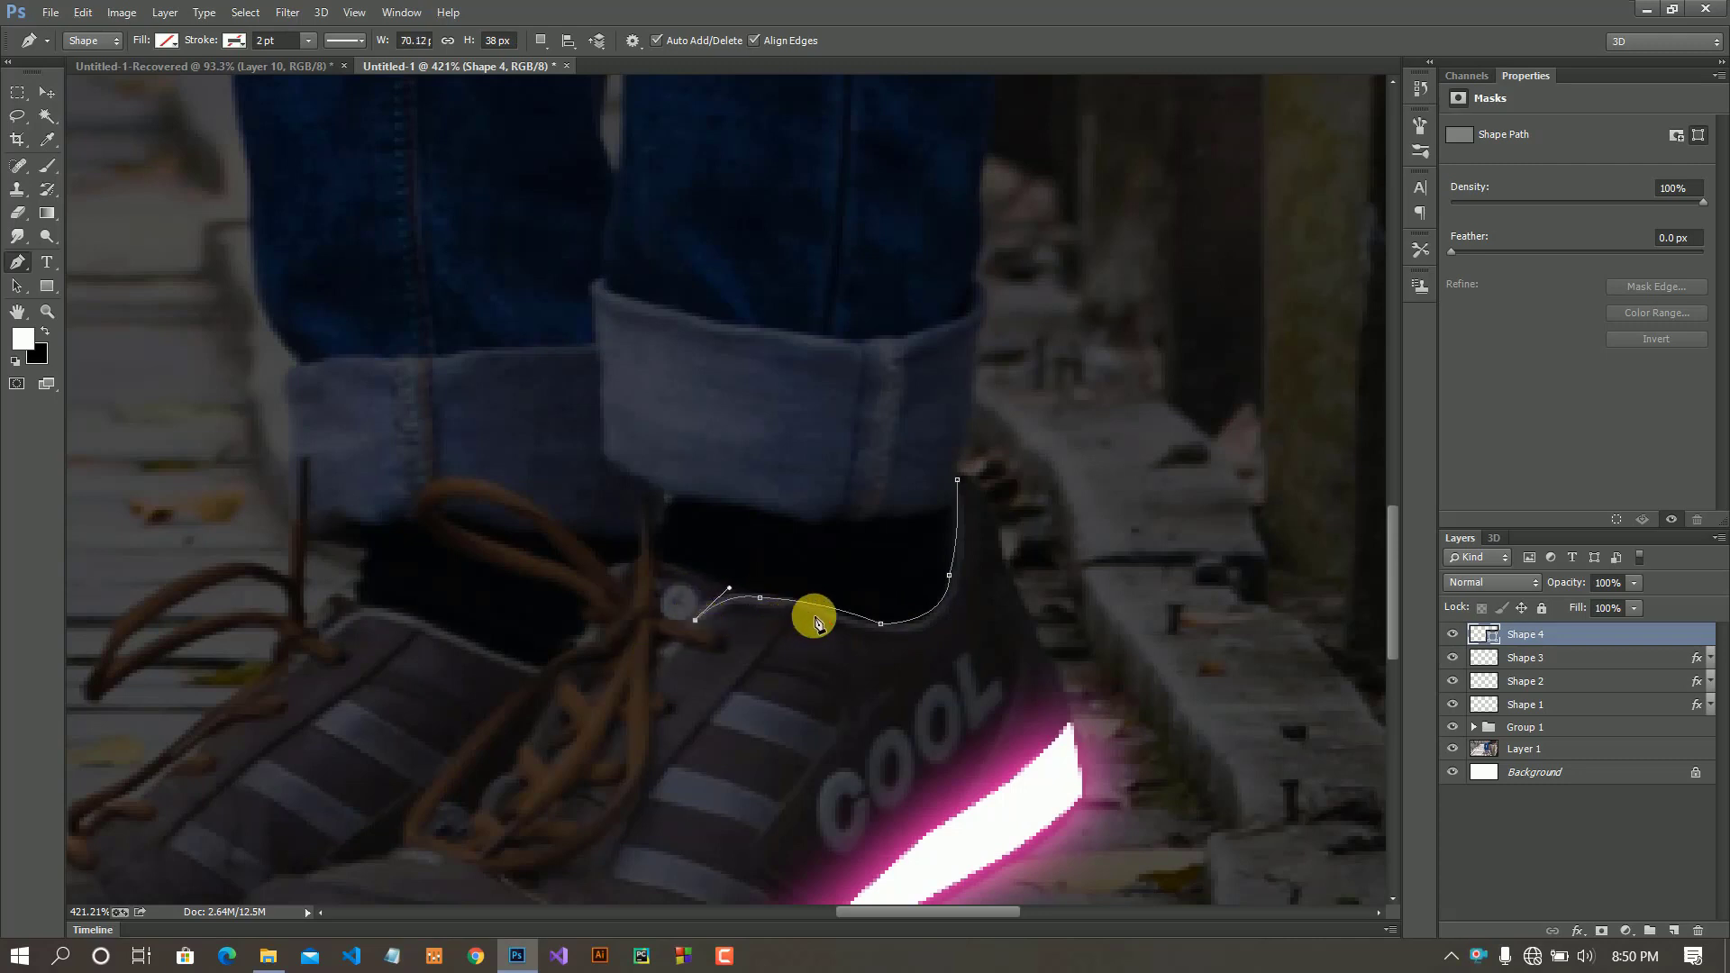
{"action": "left_click_drag", "start_coordinate": [938, 624], "coordinate": [973, 594]}
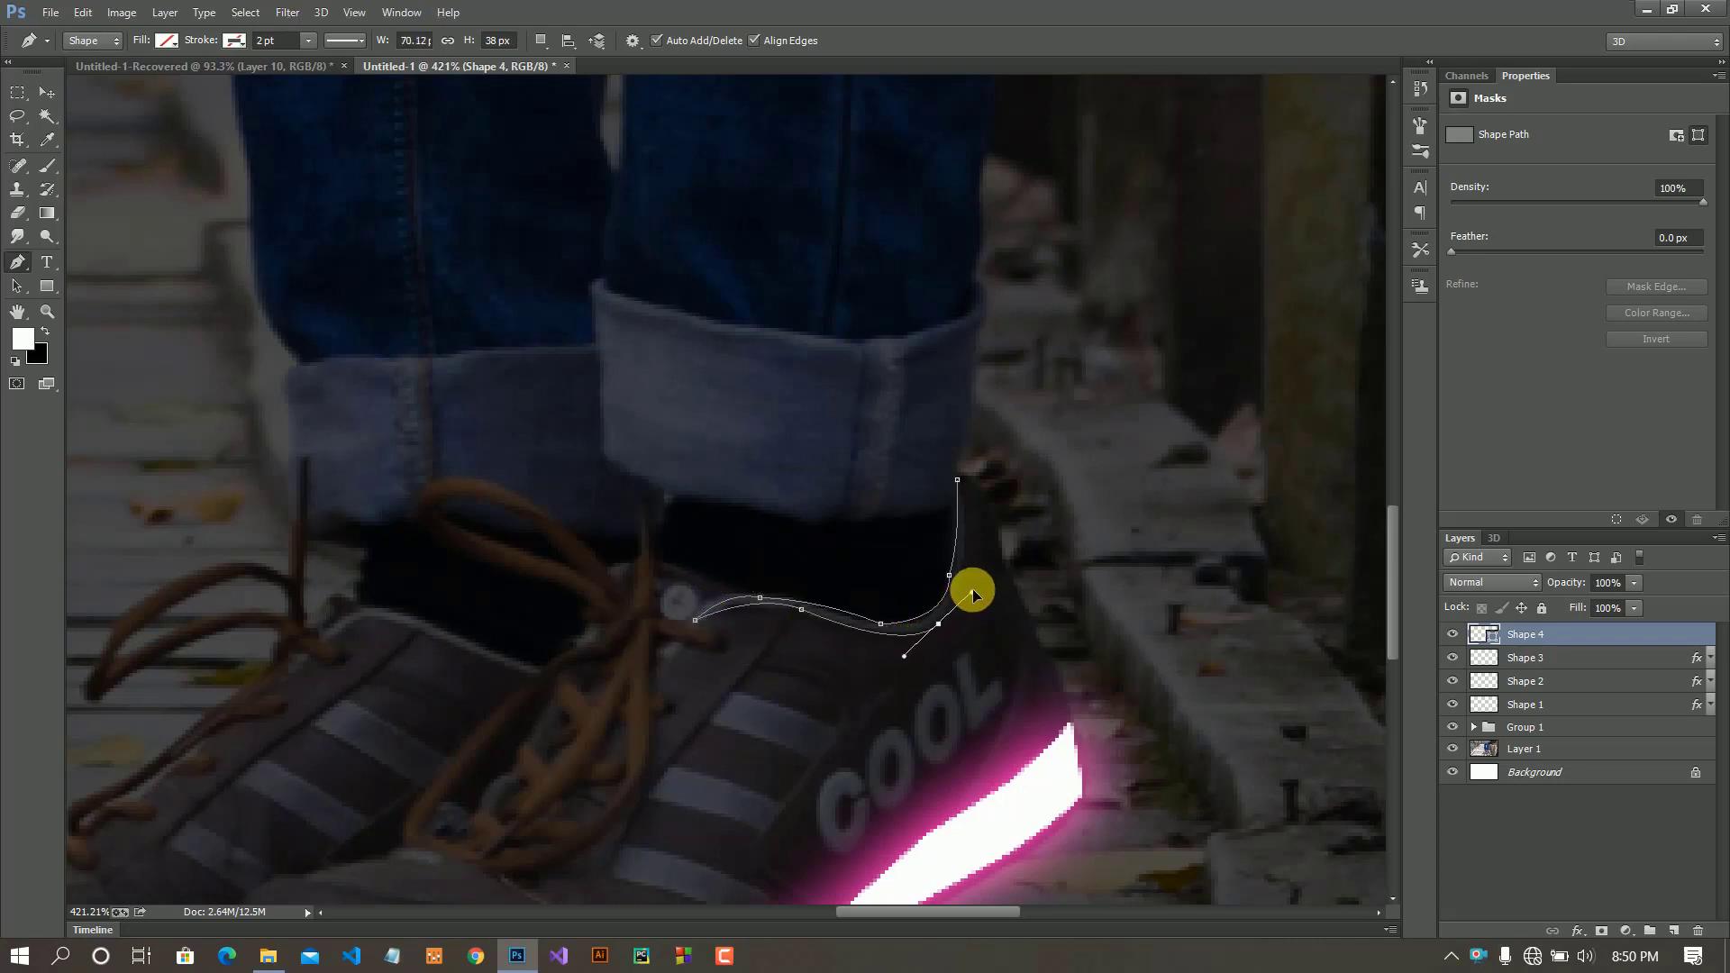
{"action": "left_click_drag", "start_coordinate": [957, 481], "coordinate": [942, 403]}
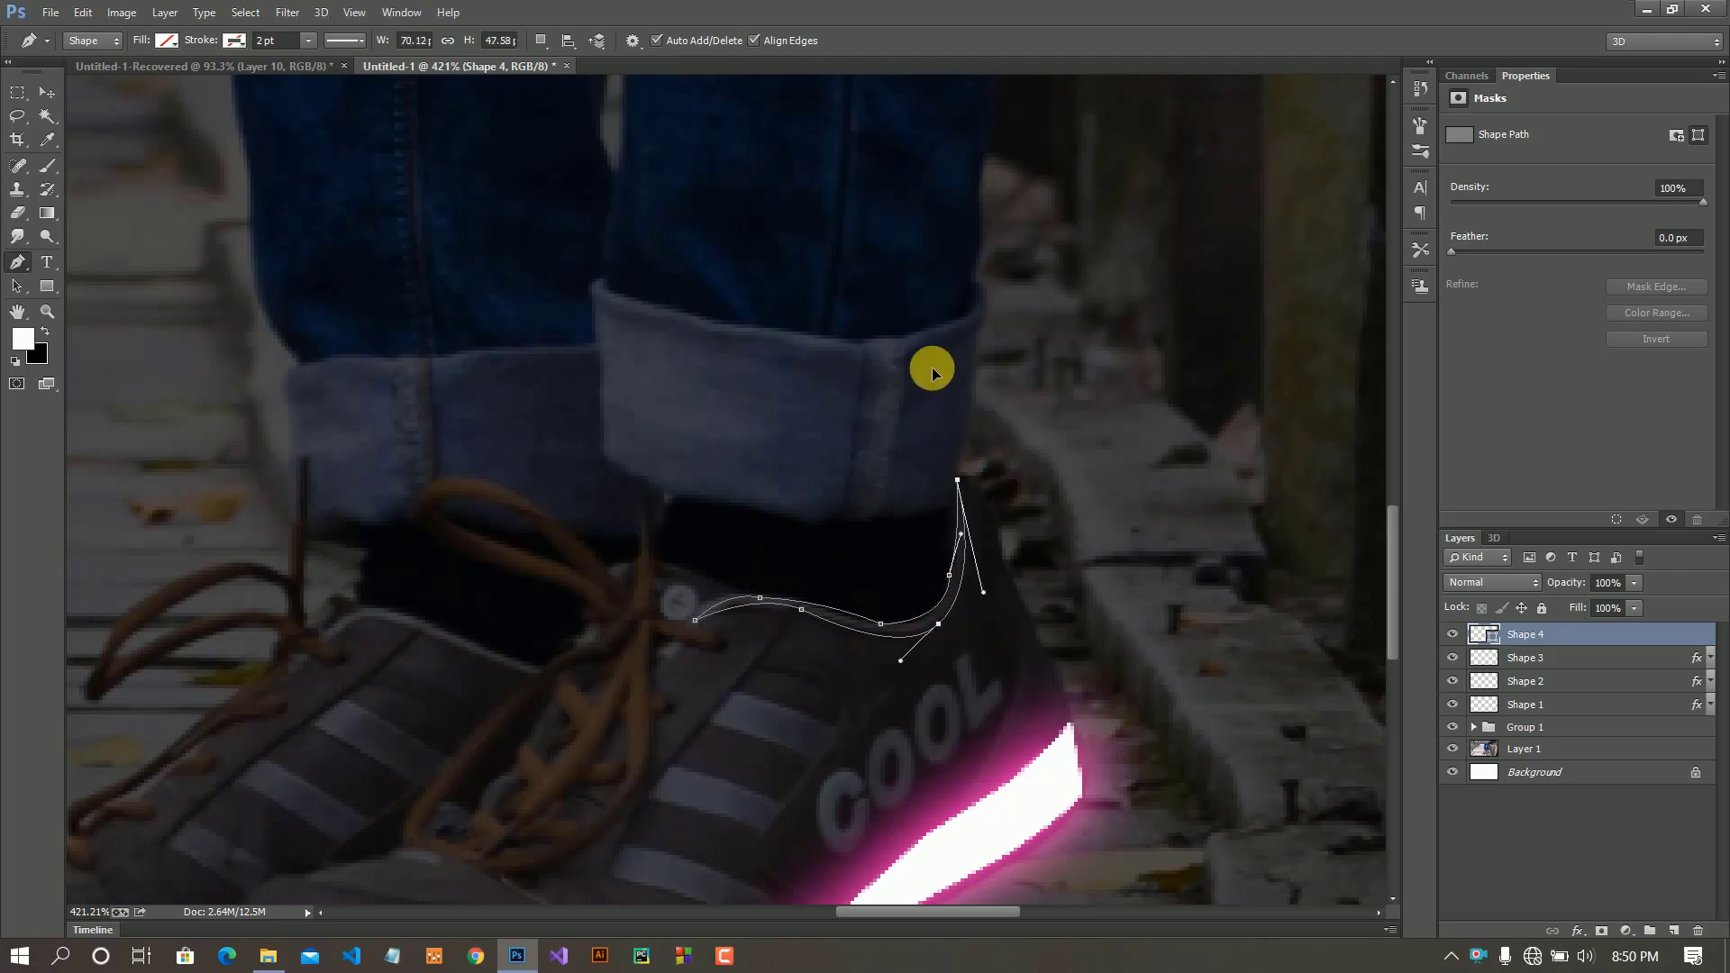
- Rasterize the Shape 4 layer and turn the collar path into a selection
{"action": "left_click", "coordinate": [47, 166]}
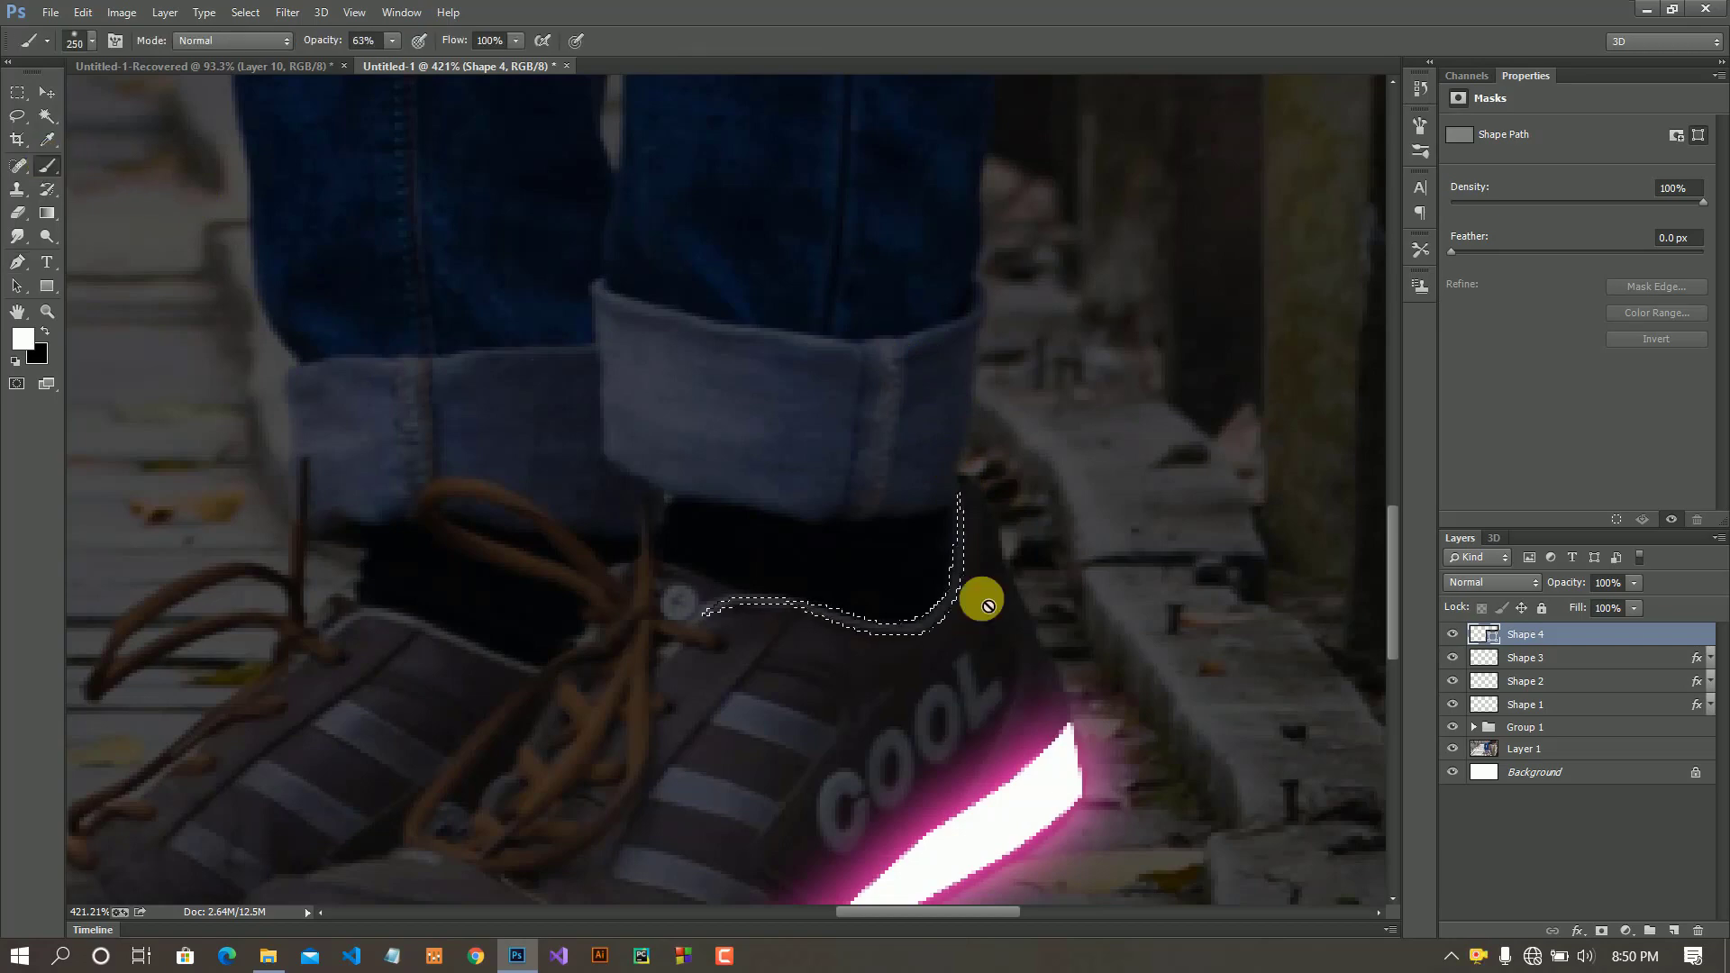
{"action": "key", "text": "Return"}
{"action": "left_click", "coordinate": [811, 379]}
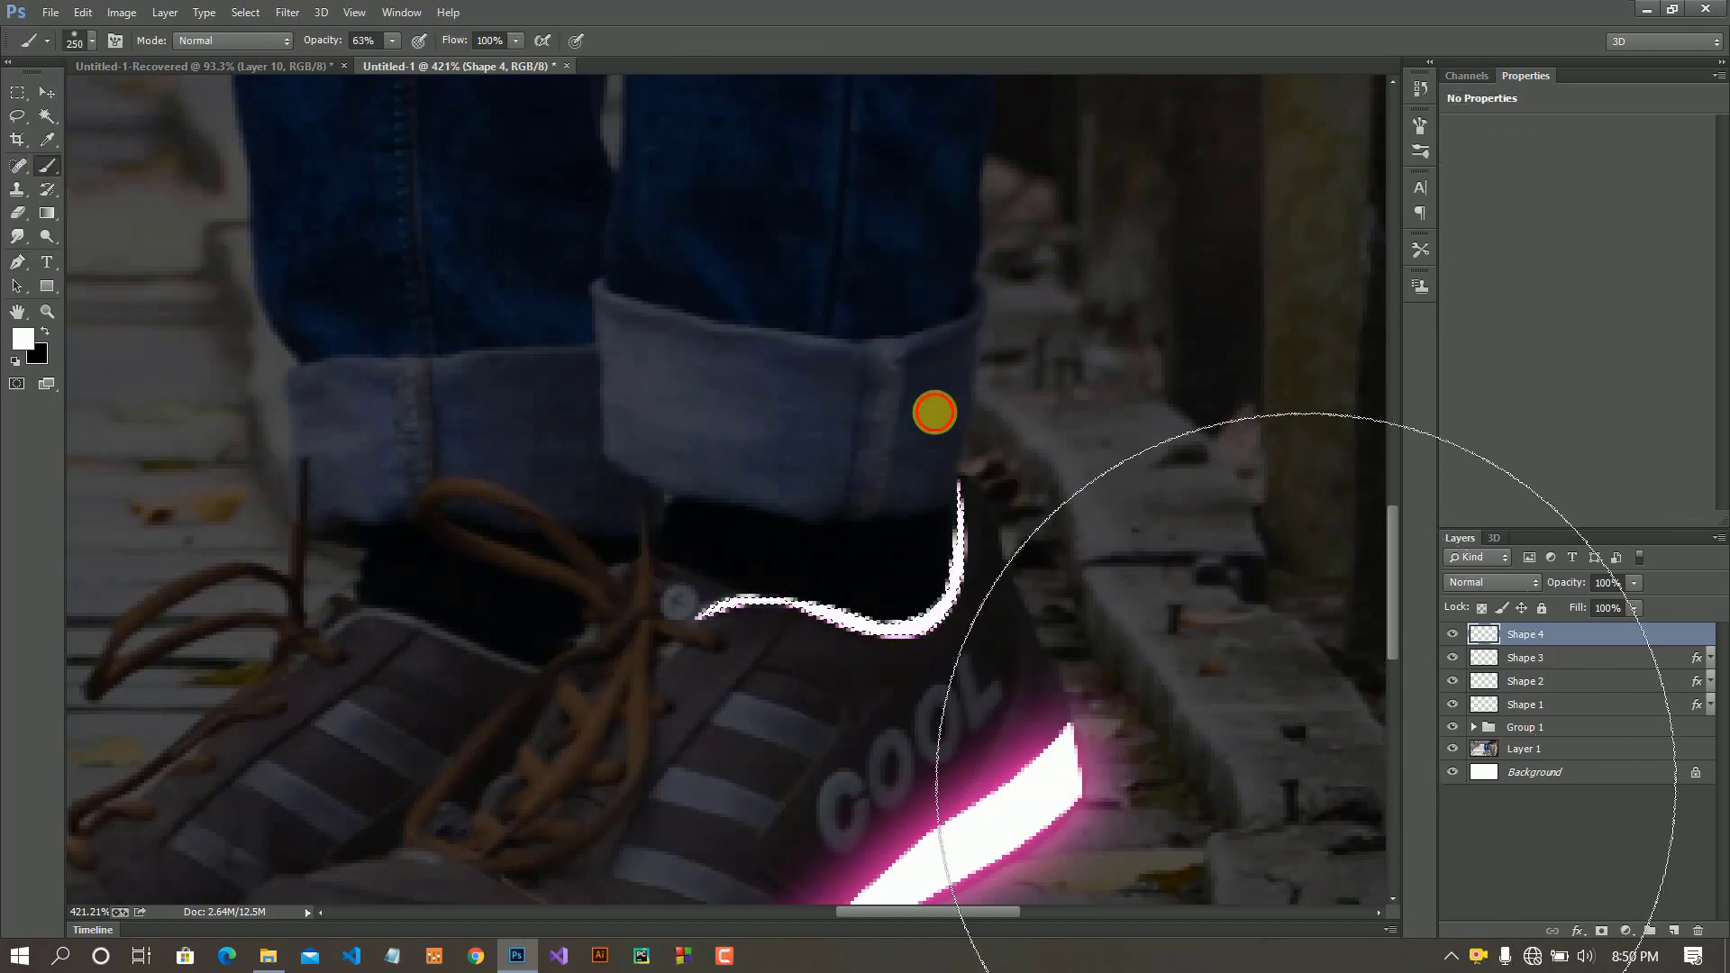
{"action": "left_click", "coordinate": [46, 92]}
- Paste the glow style onto Shape 4 and change its Outer Glow colour to ff0000 red
{"action": "right_click", "coordinate": [1546, 639]}
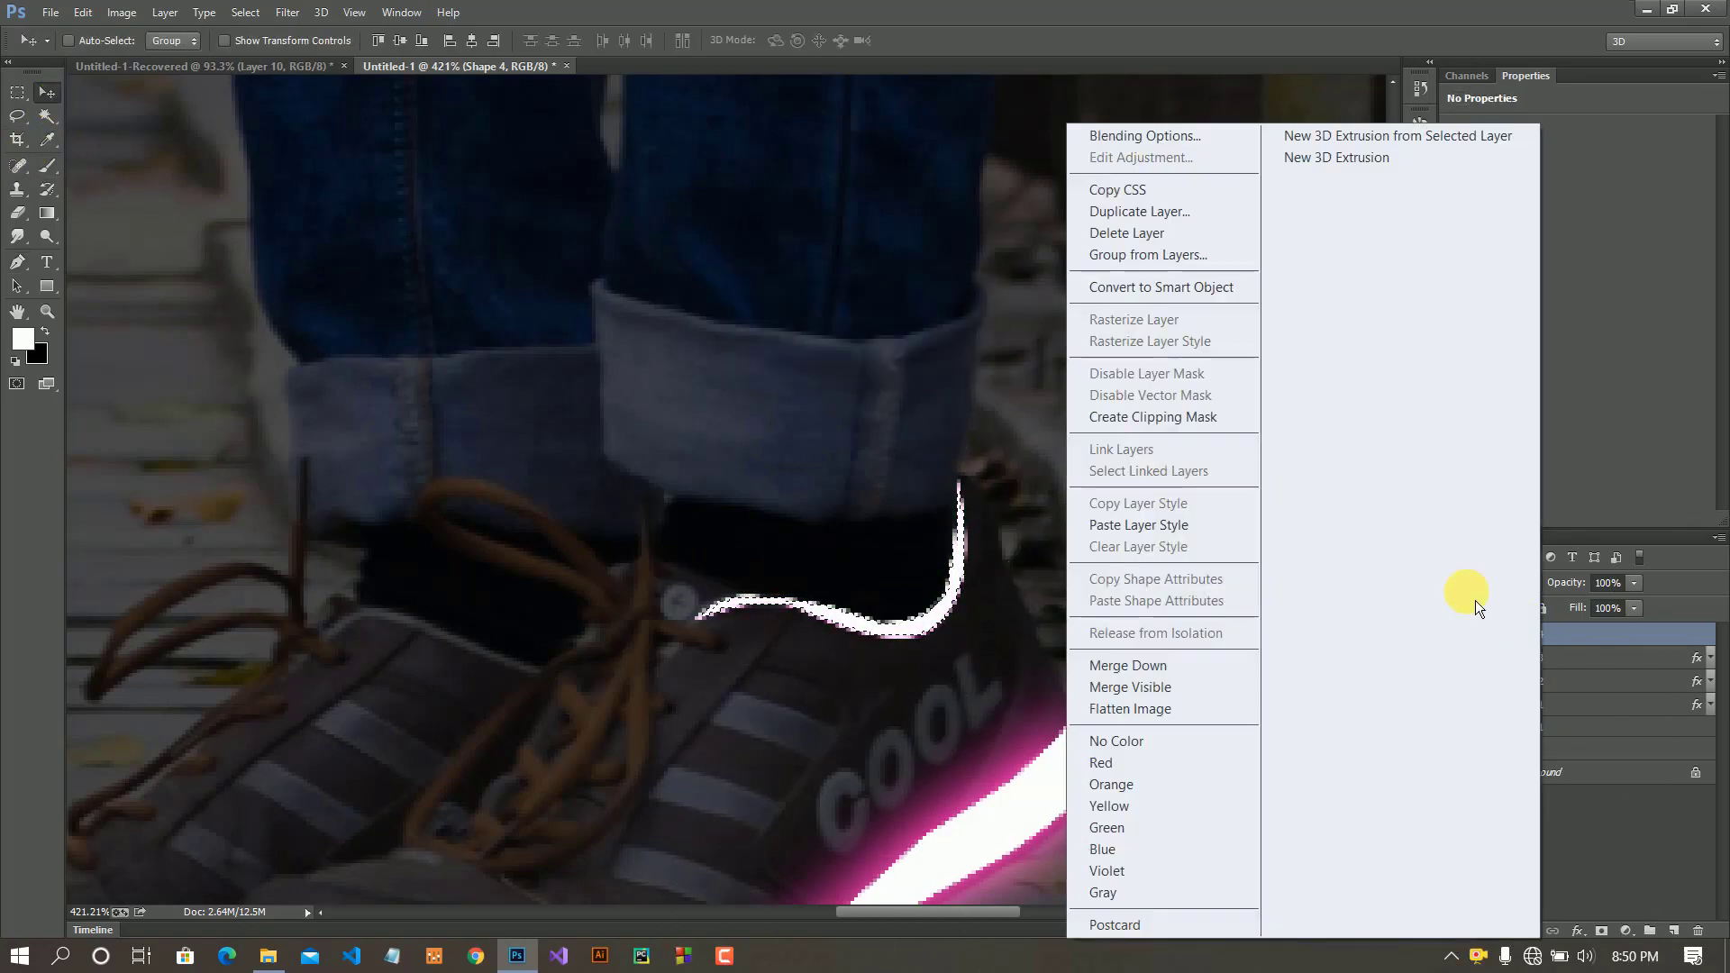
{"action": "left_click", "coordinate": [1162, 525]}
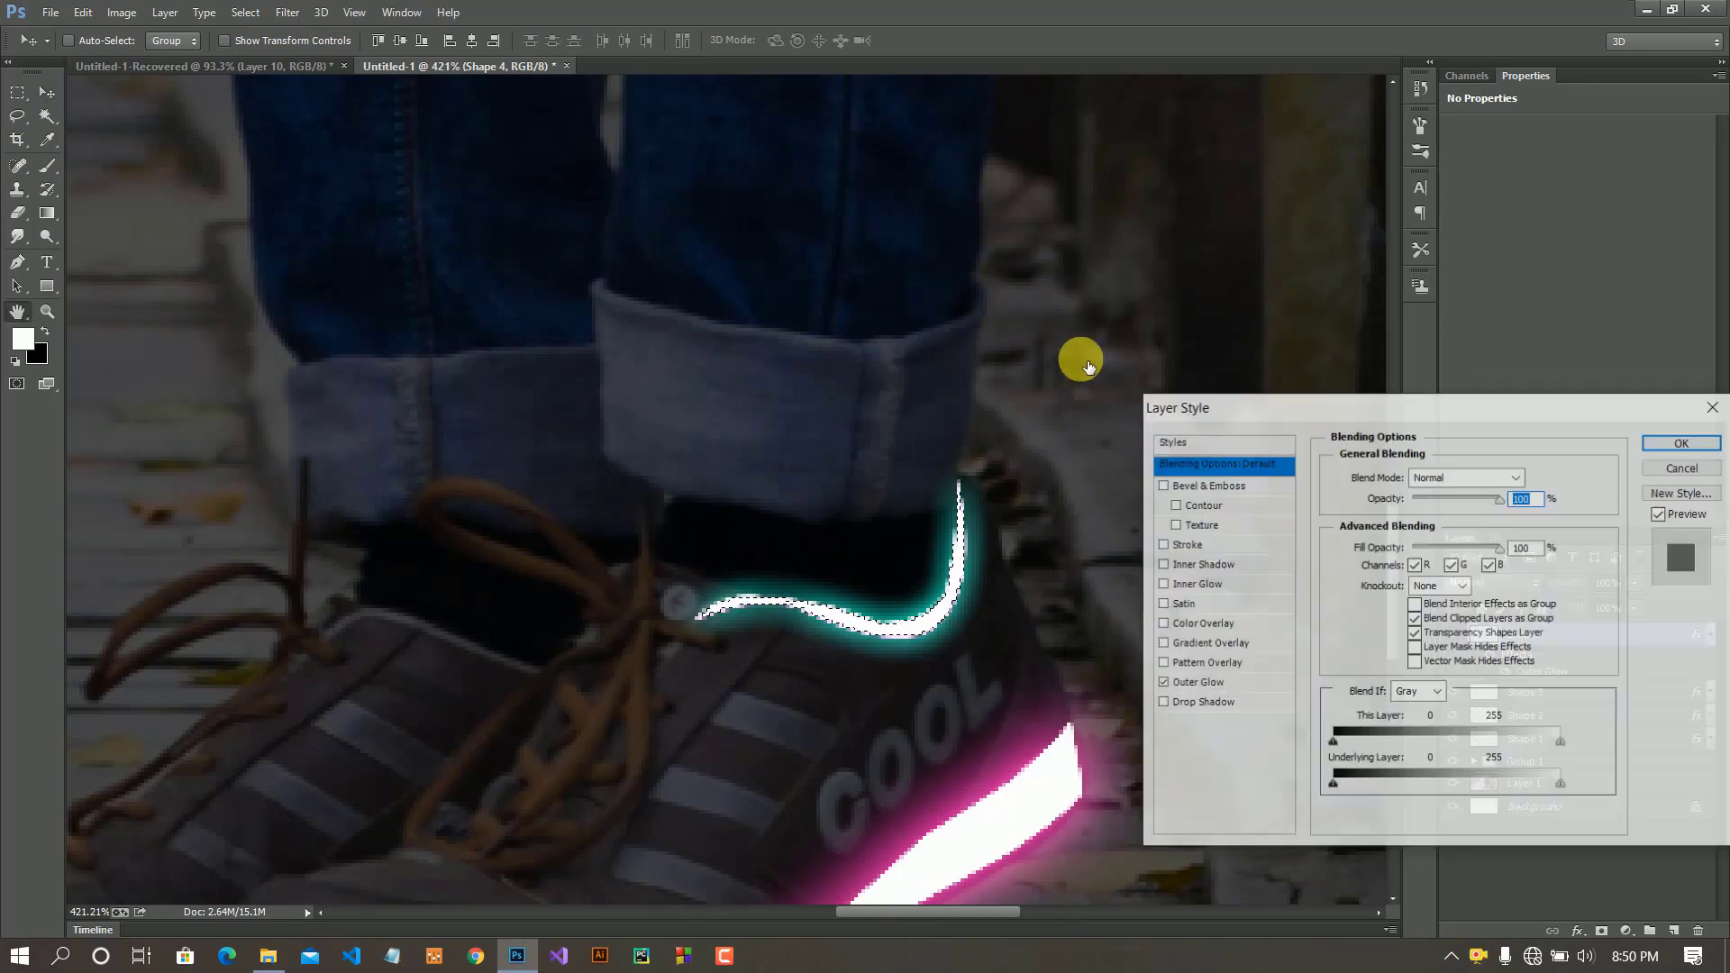
{"action": "left_click", "coordinate": [1198, 682]}
{"action": "left_click", "coordinate": [1376, 540]}
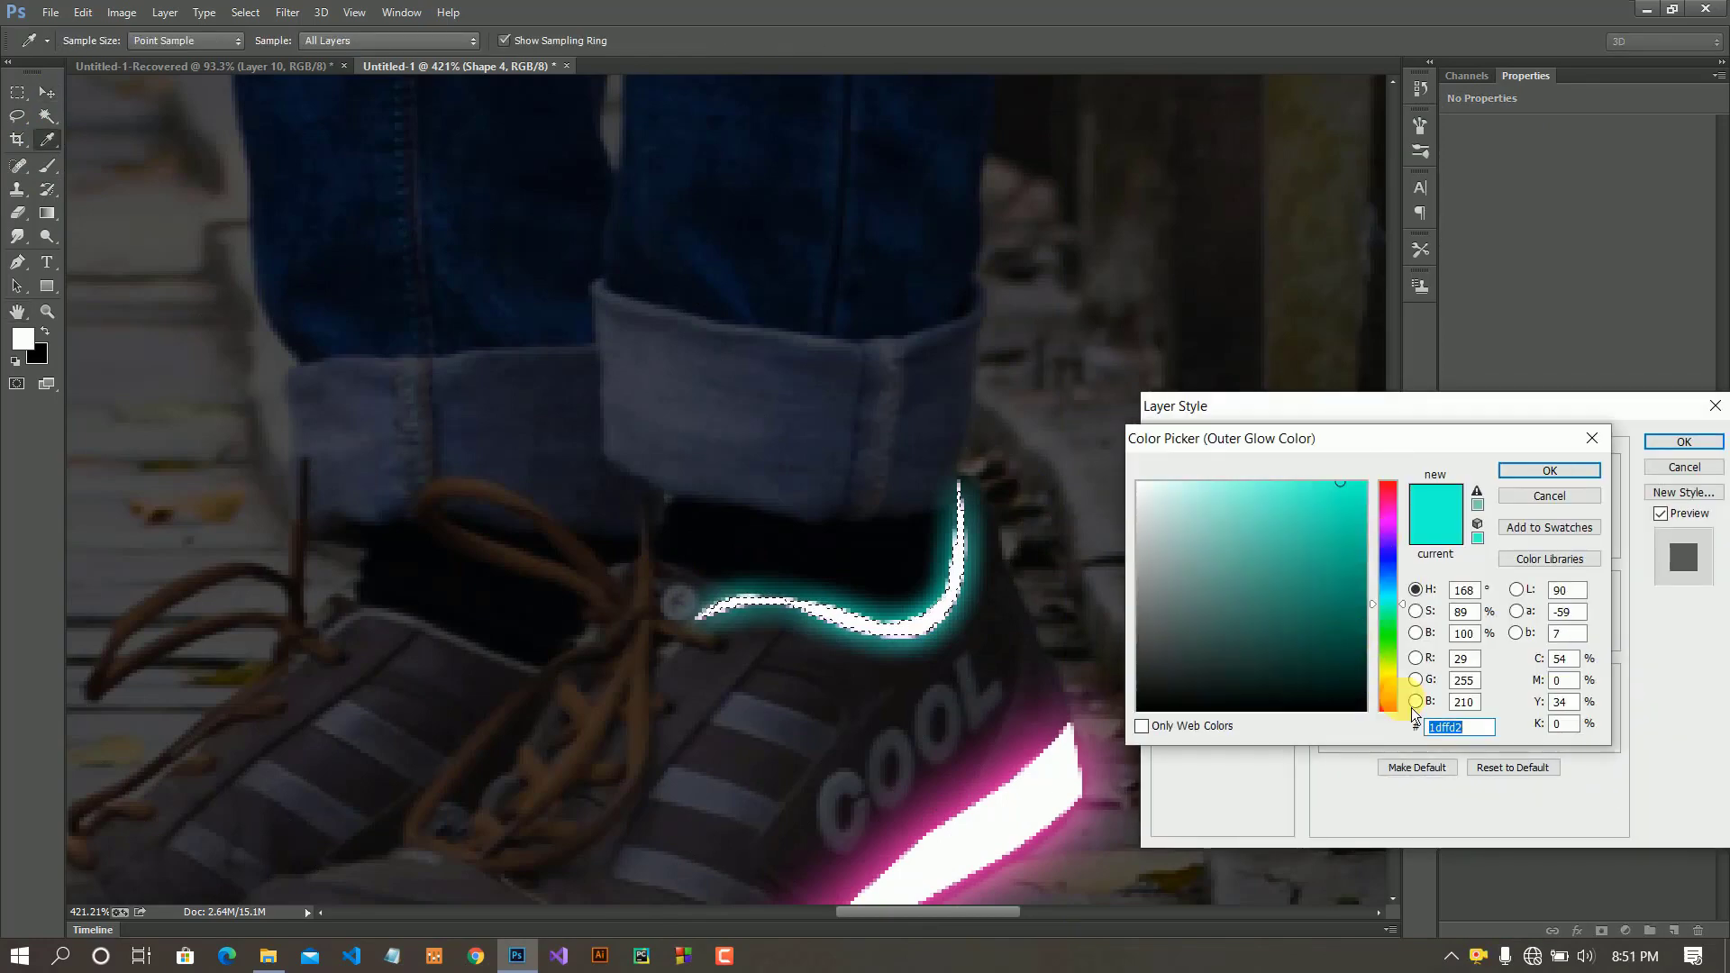
{"action": "left_click", "coordinate": [1389, 709]}
{"action": "left_click", "coordinate": [1366, 491]}
{"action": "left_click", "coordinate": [1549, 469]}
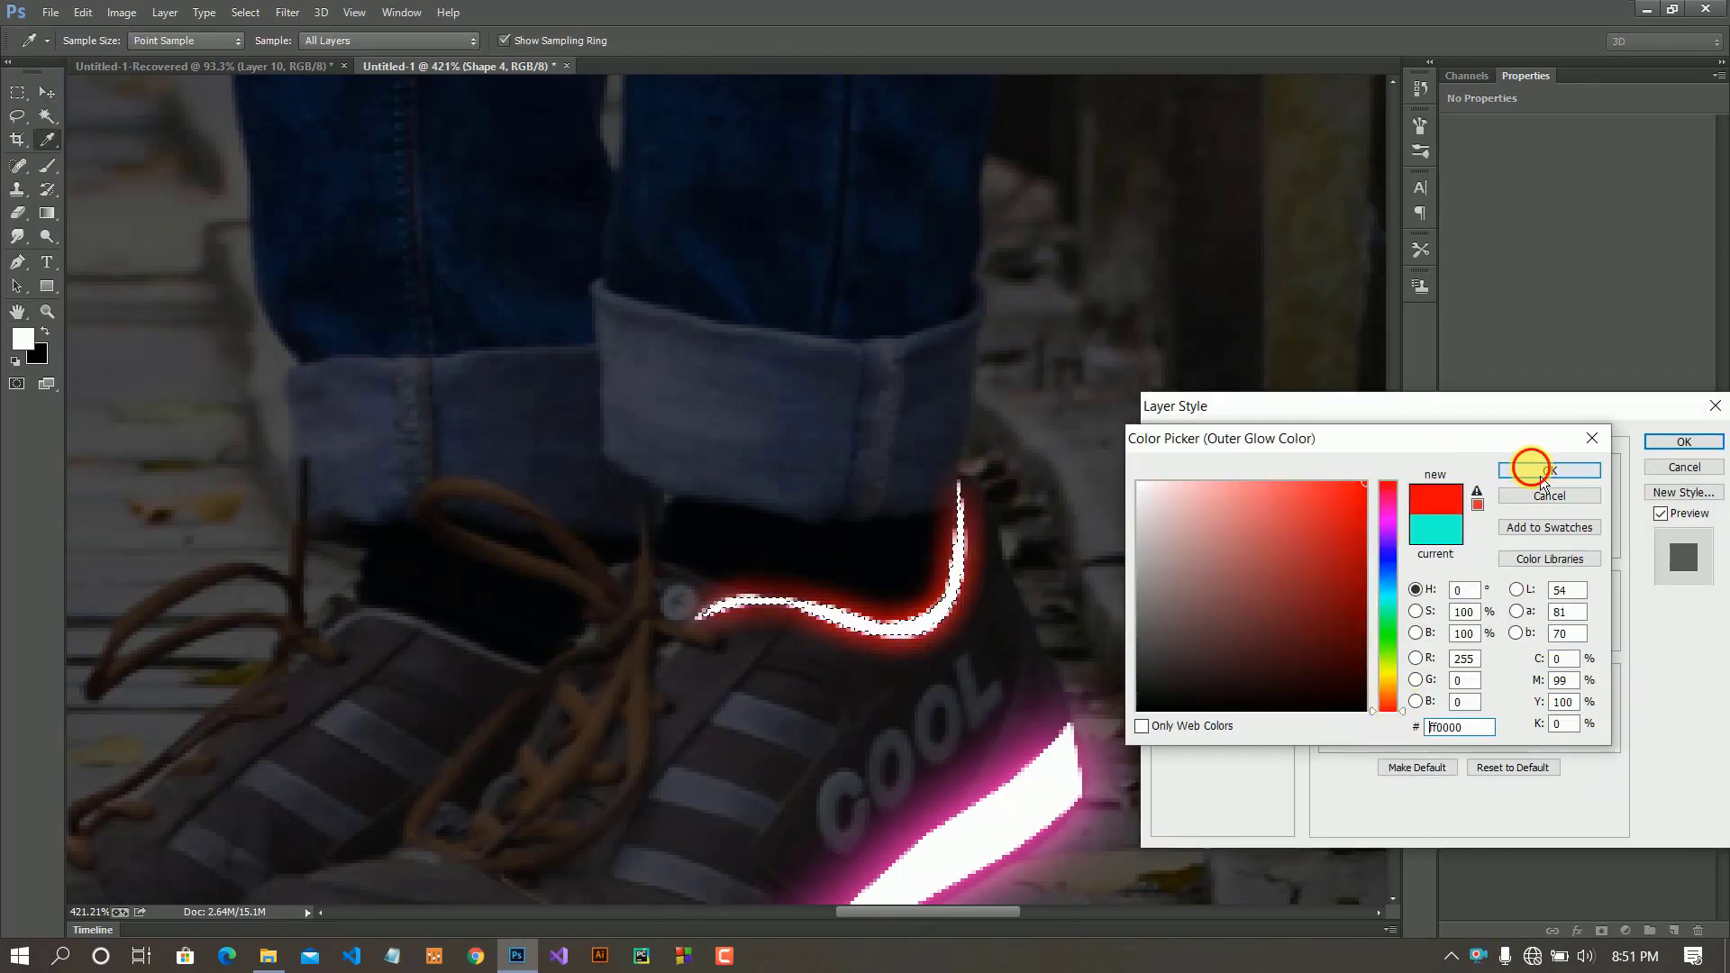
{"action": "left_click", "coordinate": [1683, 441]}
- Zoom and pan the view to centre the shoes for more path drawing
{"action": "scroll", "coordinate": [1042, 625], "scroll_direction": "down", "scroll_amount": 5}
{"action": "scroll", "coordinate": [1038, 664], "scroll_direction": "down", "scroll_amount": 1}
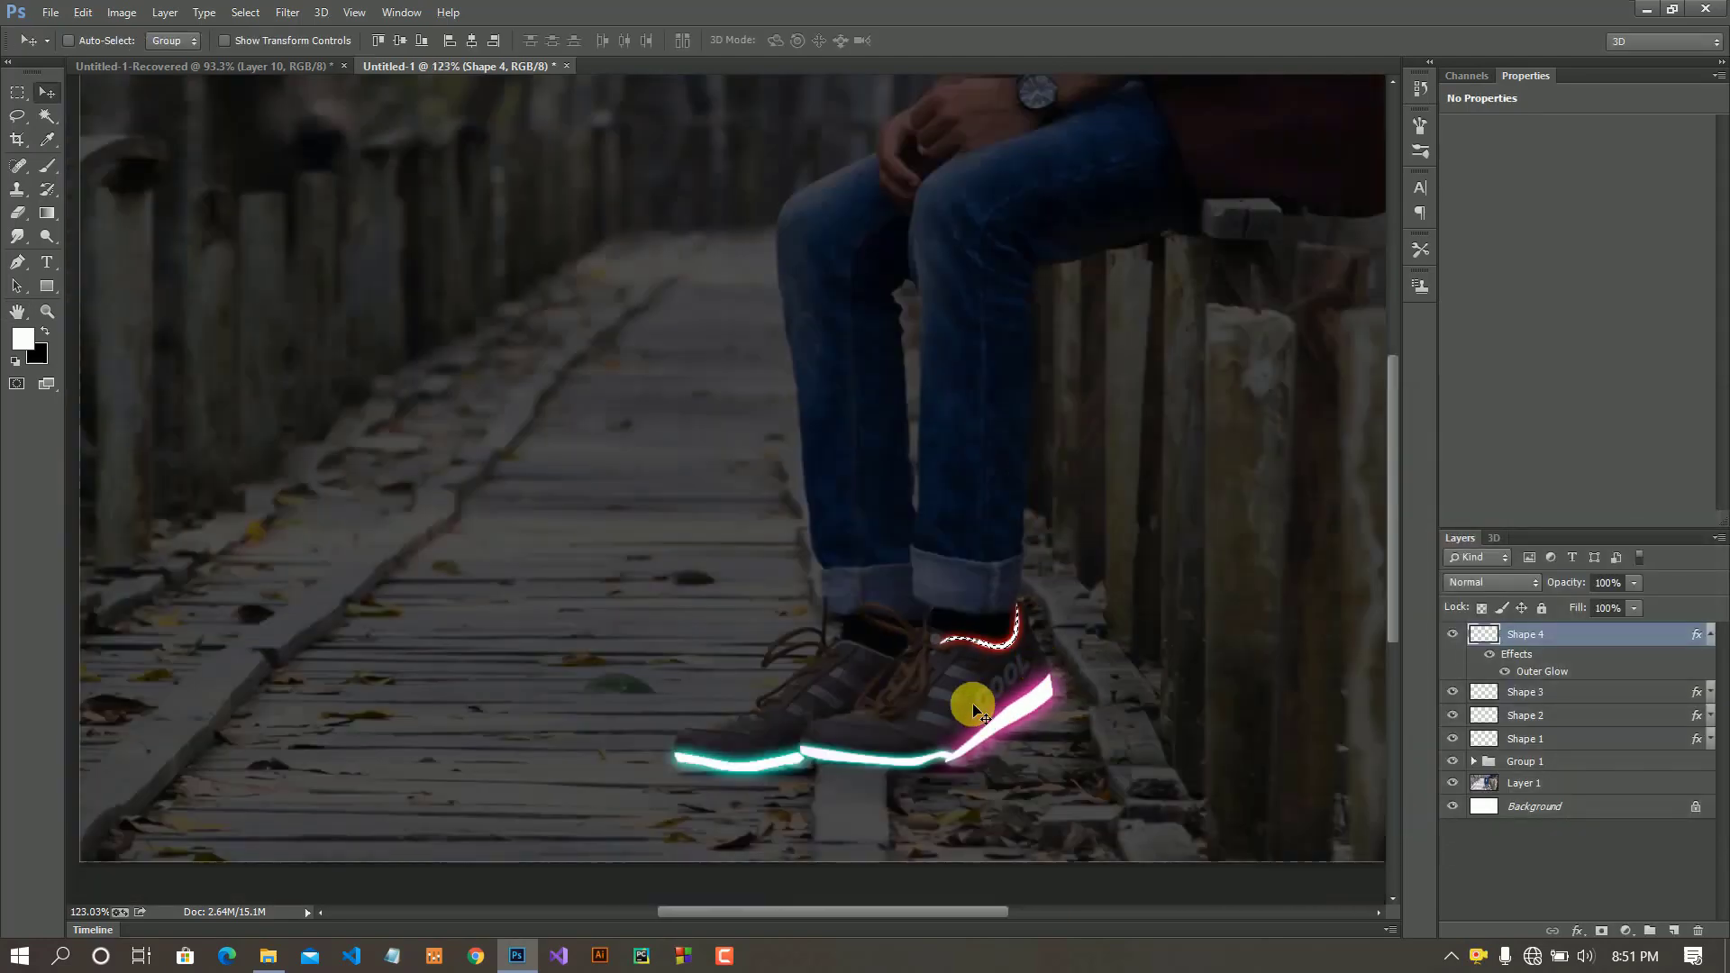
{"action": "scroll", "coordinate": [882, 710], "scroll_direction": "up", "scroll_amount": 4}
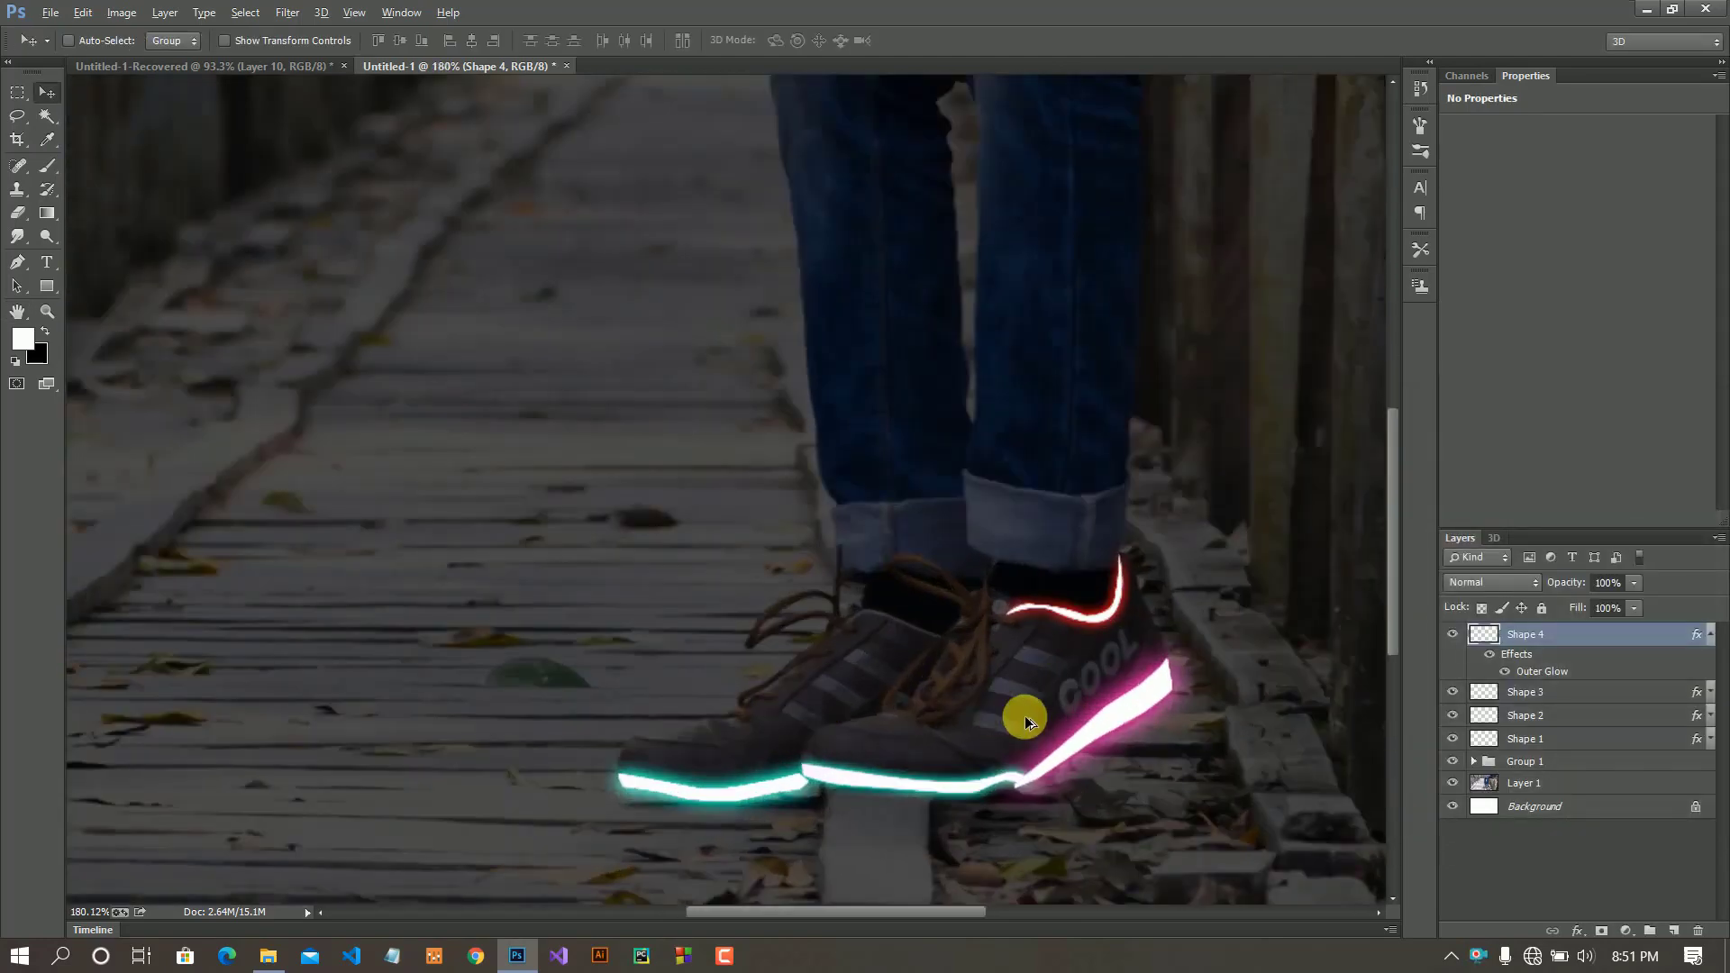
{"action": "left_click_drag", "start_coordinate": [1012, 700], "coordinate": [967, 631]}
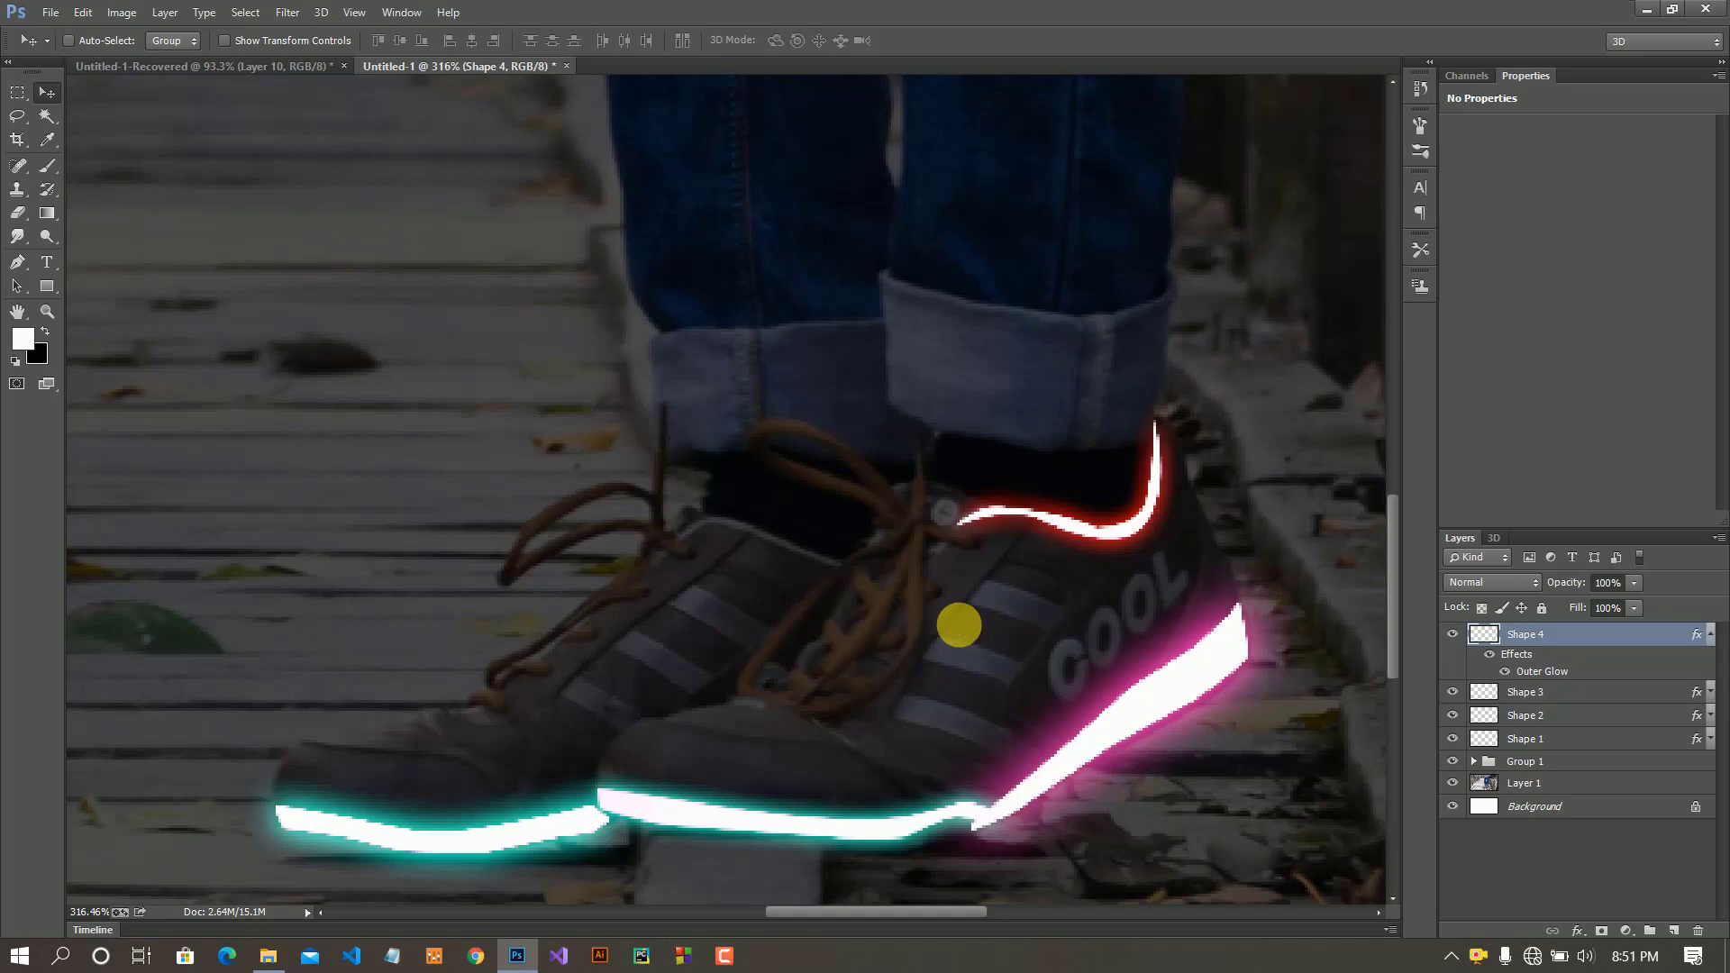
{"action": "scroll", "coordinate": [955, 622], "scroll_direction": "up", "scroll_amount": 1}
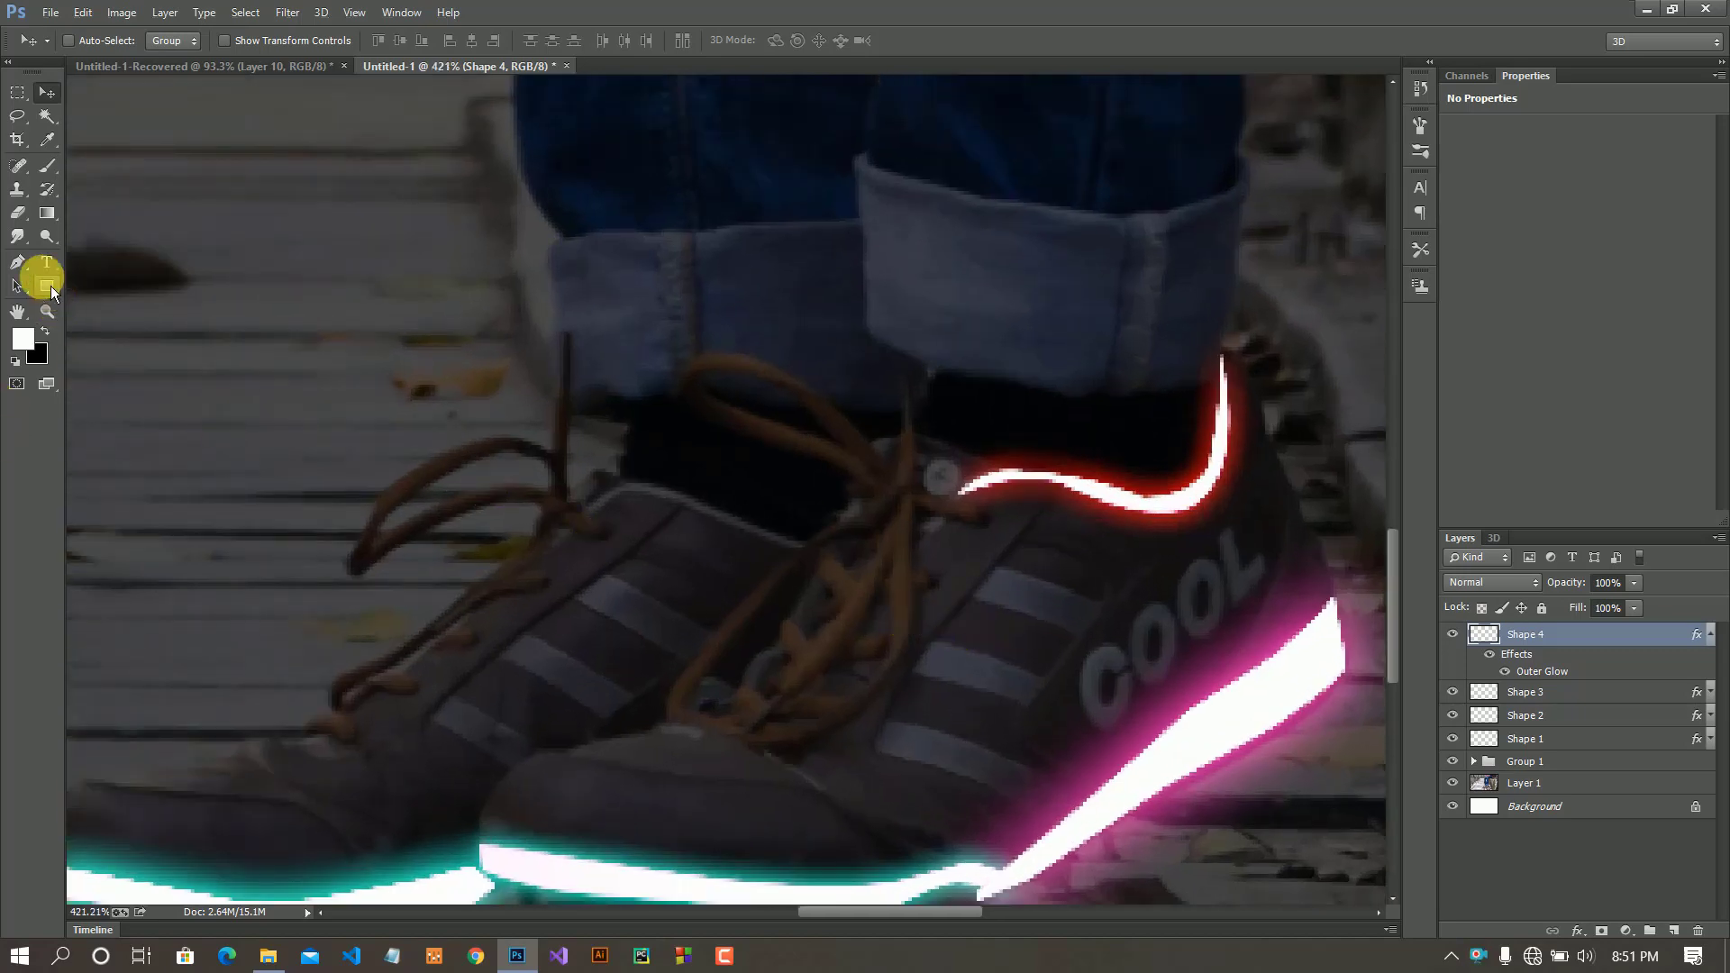
{"action": "left_click", "coordinate": [30, 265]}
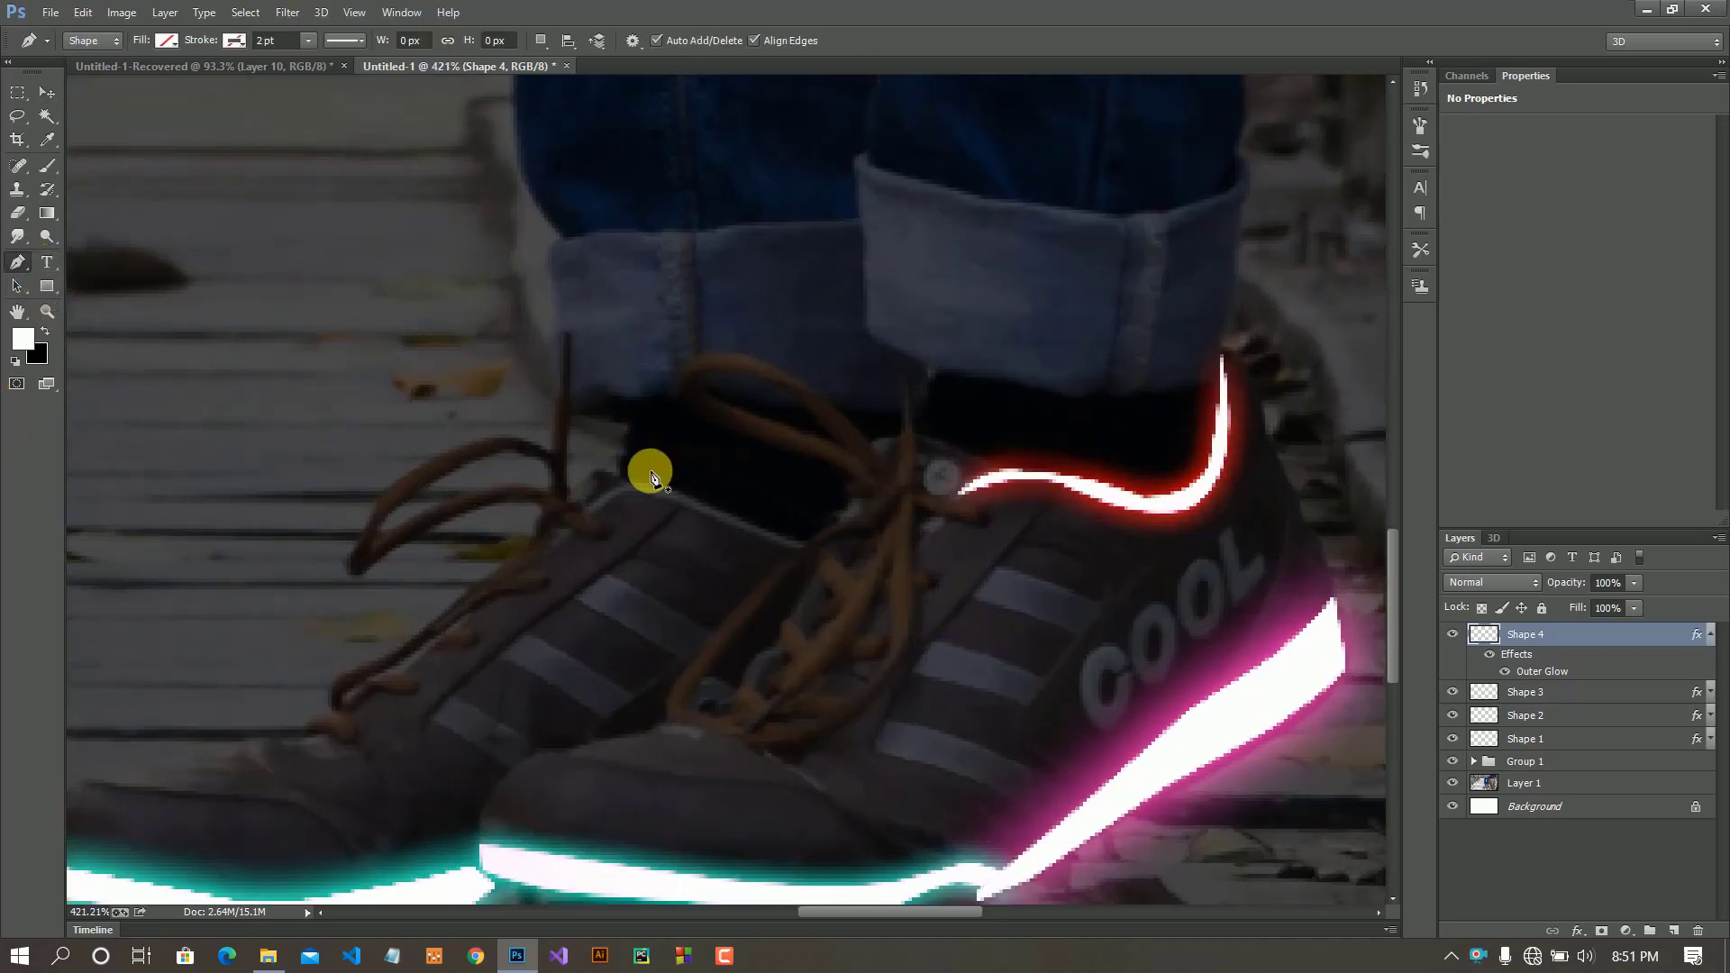
- Draw a curved path along the front shoe's top edge by the laces and paint it white
{"action": "left_click", "coordinate": [587, 513]}
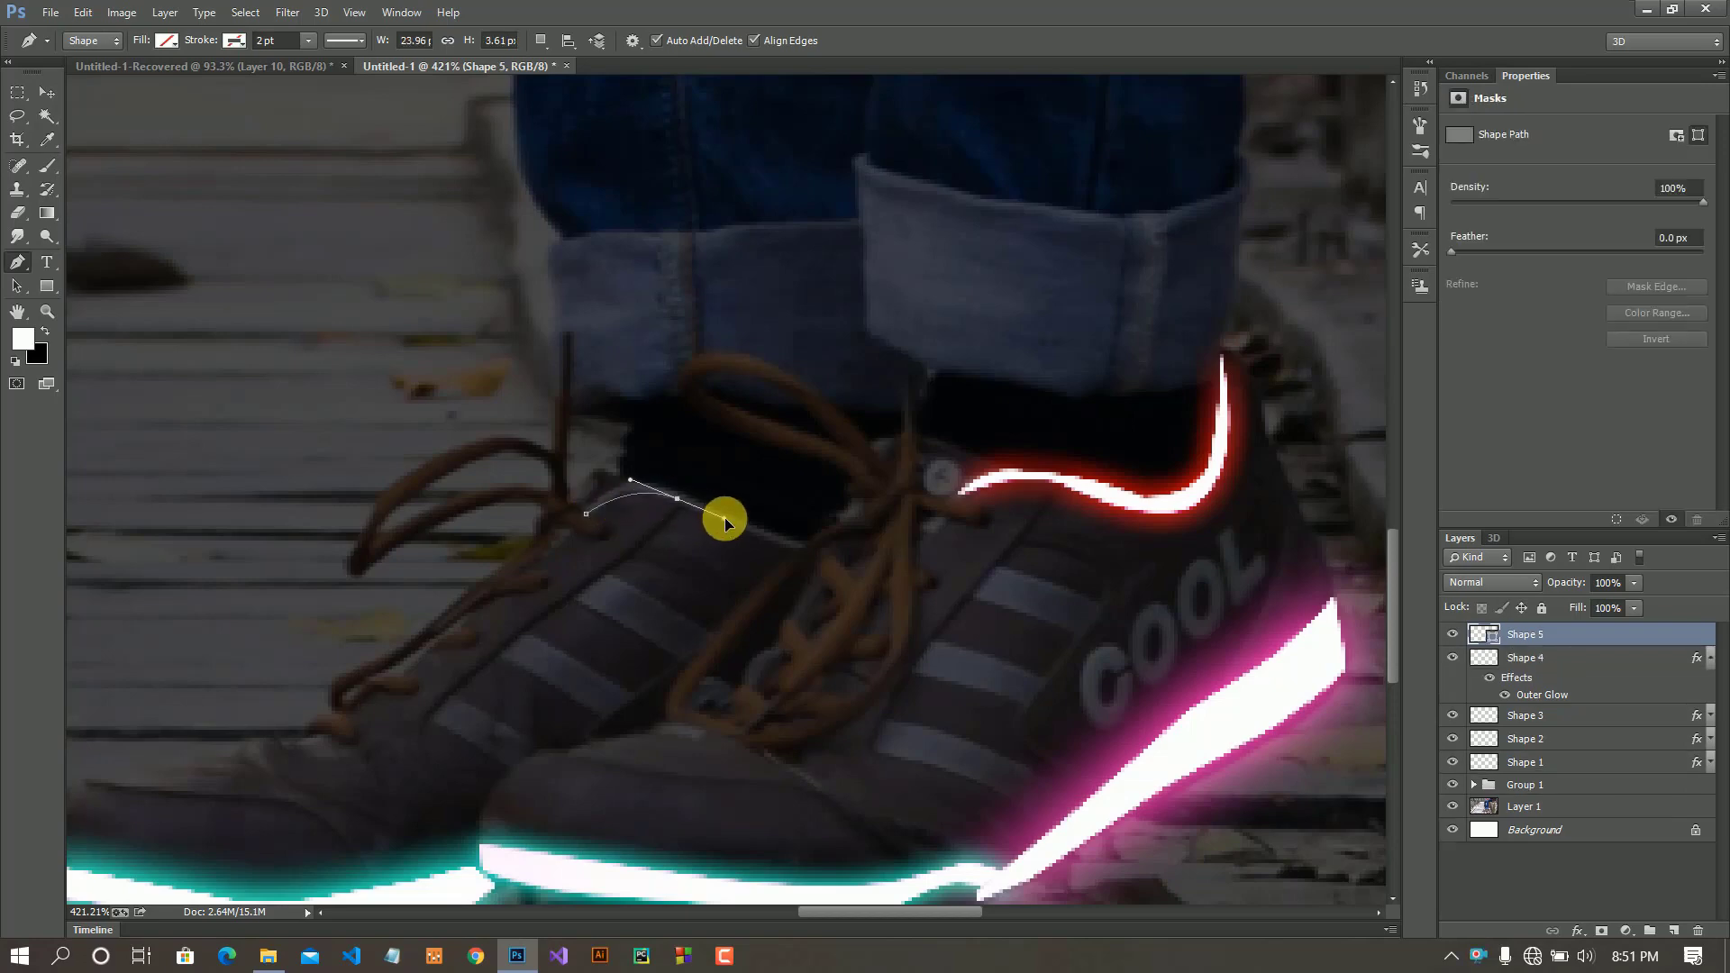
{"action": "left_click_drag", "start_coordinate": [725, 517], "coordinate": [732, 524]}
{"action": "left_click", "coordinate": [676, 498], "text": "alt"}
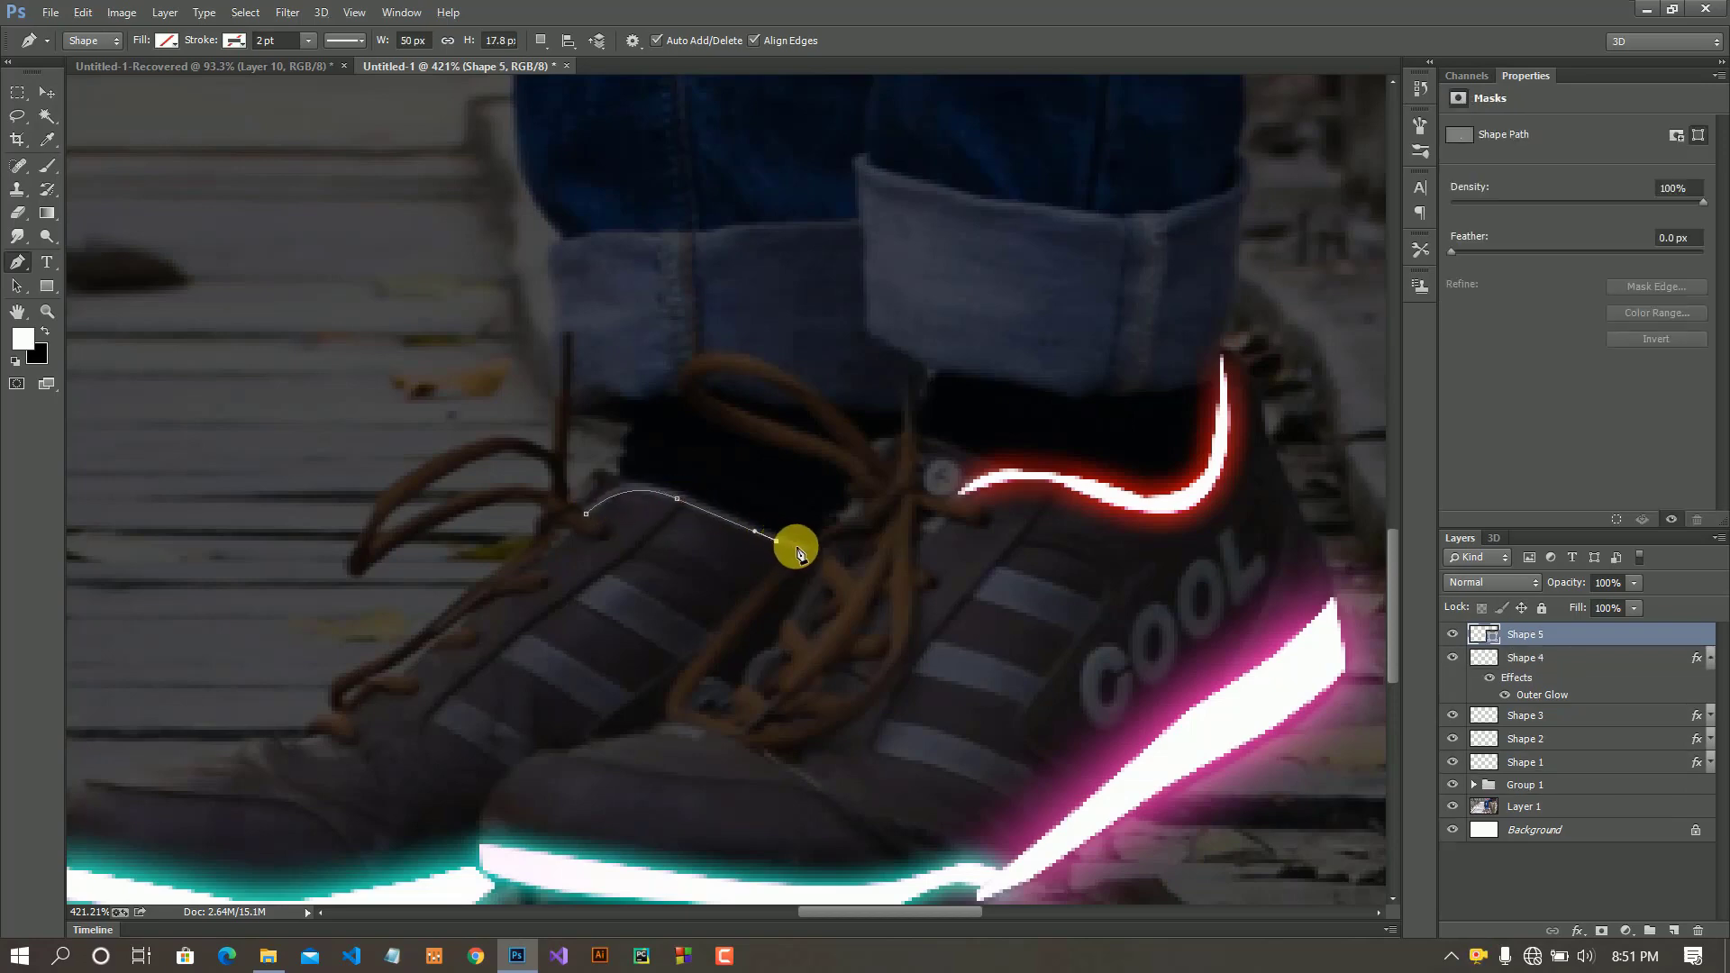
{"action": "left_click", "coordinate": [805, 546]}
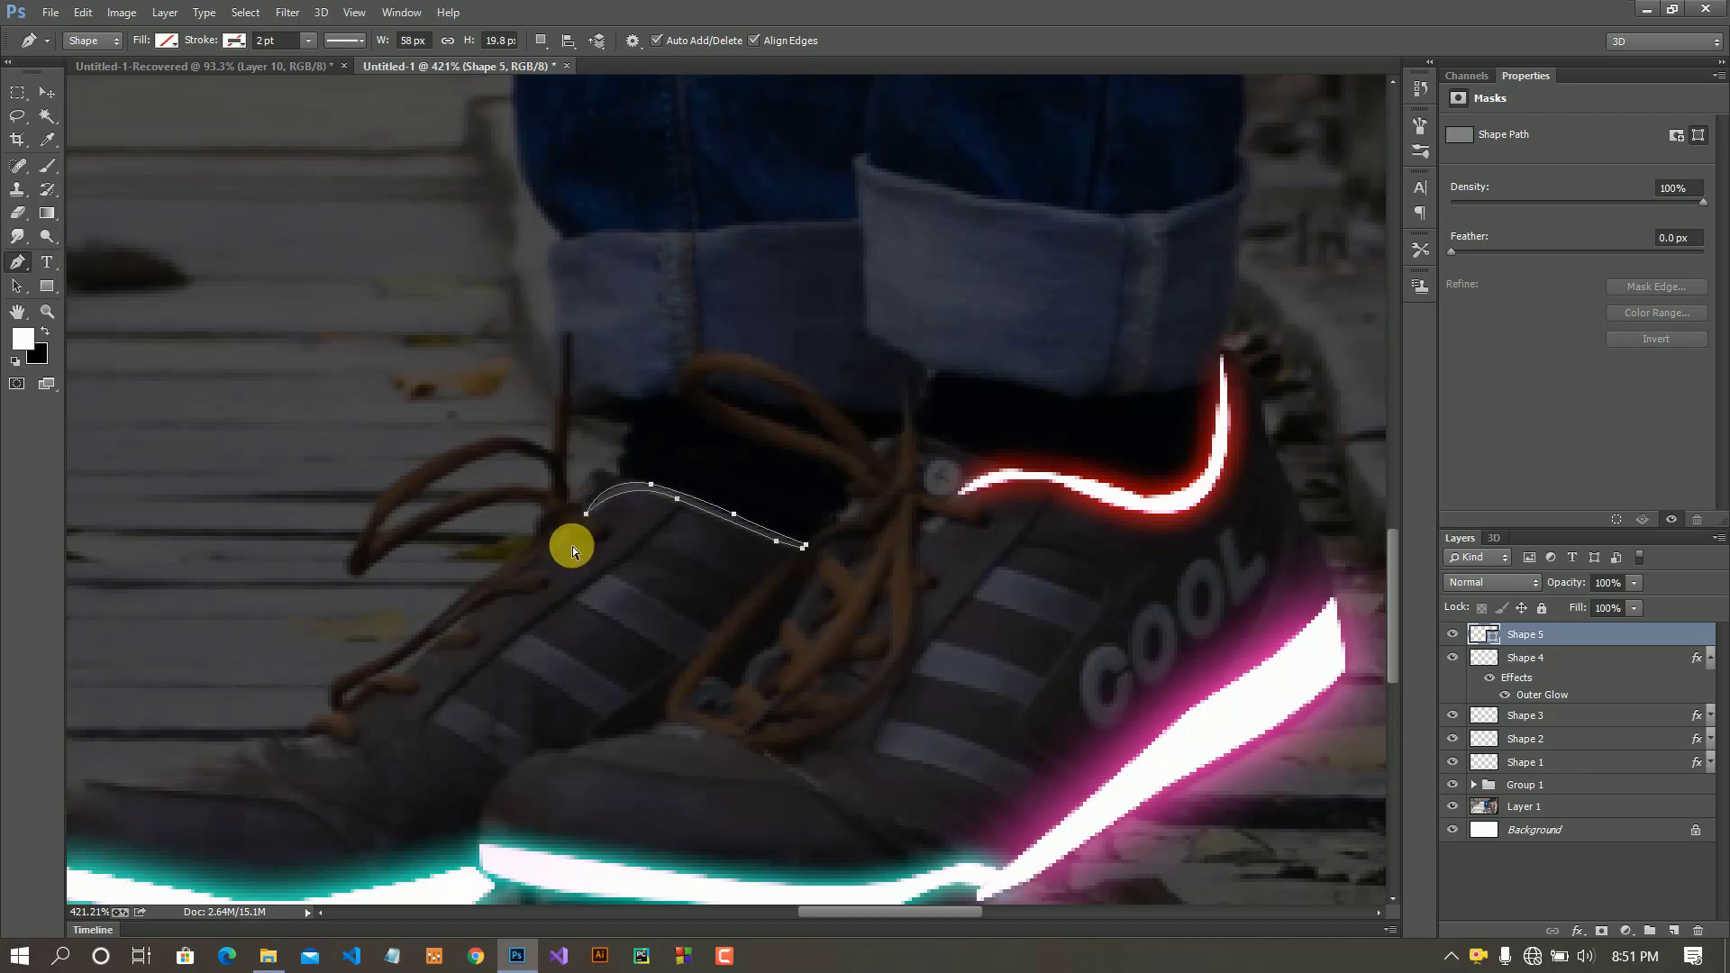
{"action": "left_click", "coordinate": [47, 165]}
{"action": "left_click", "coordinate": [680, 490]}
{"action": "left_click", "coordinate": [809, 367]}
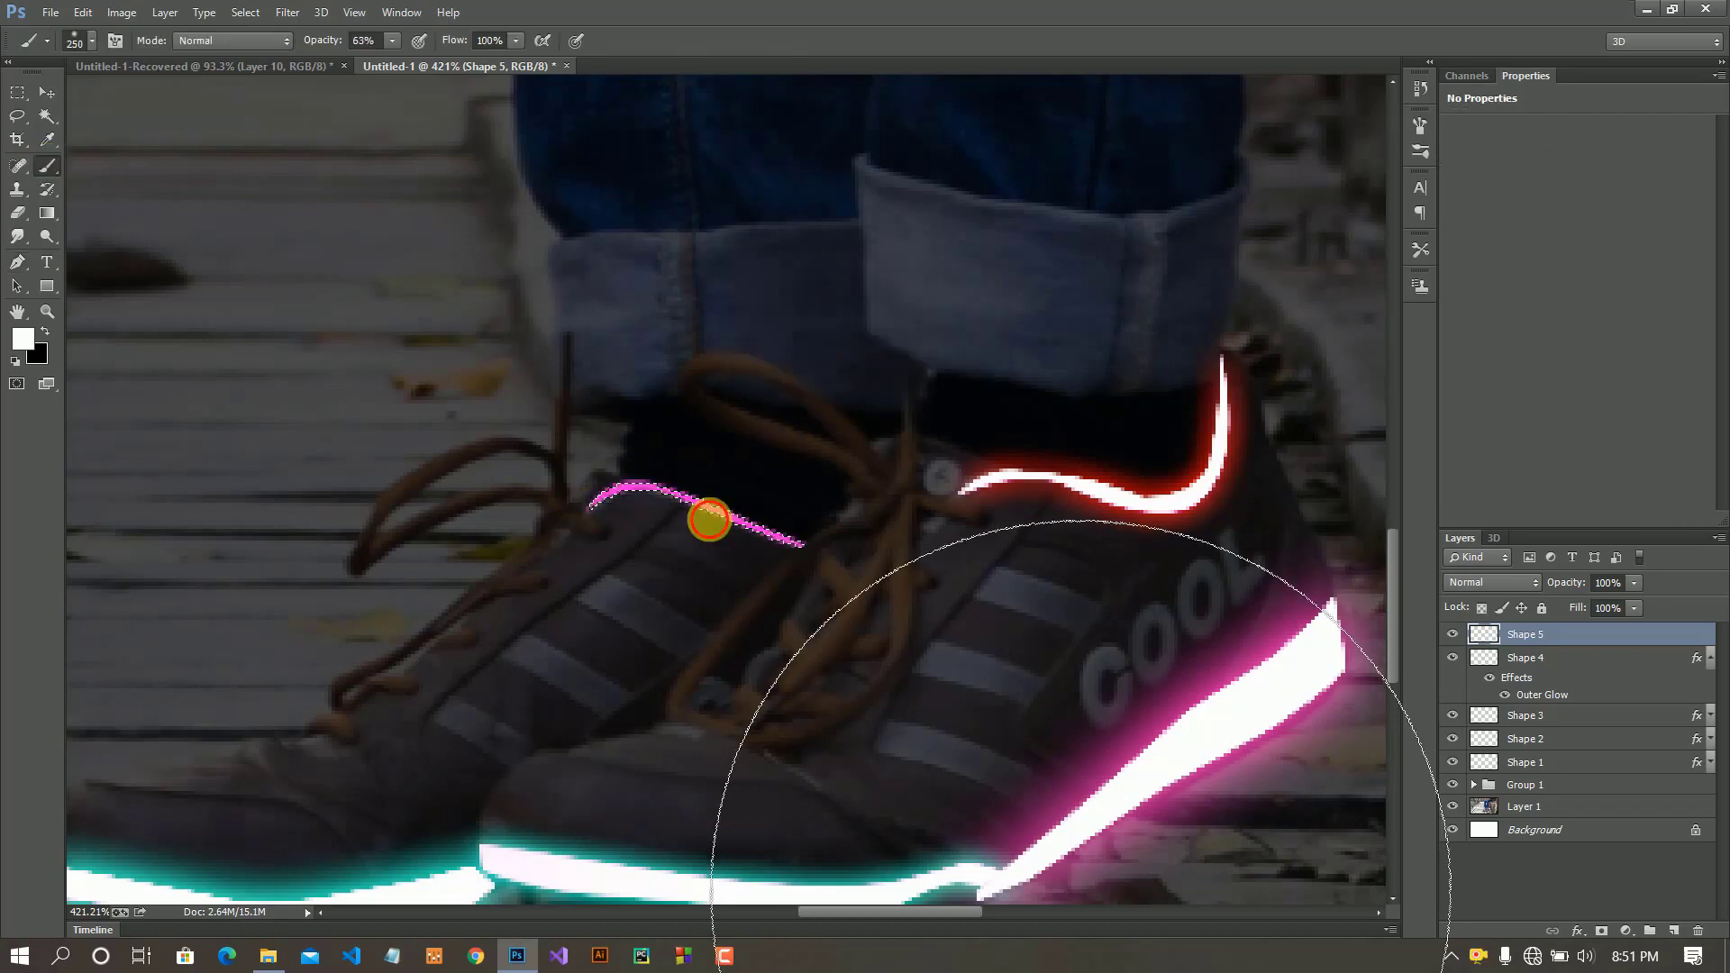
{"action": "left_click", "coordinate": [47, 92]}
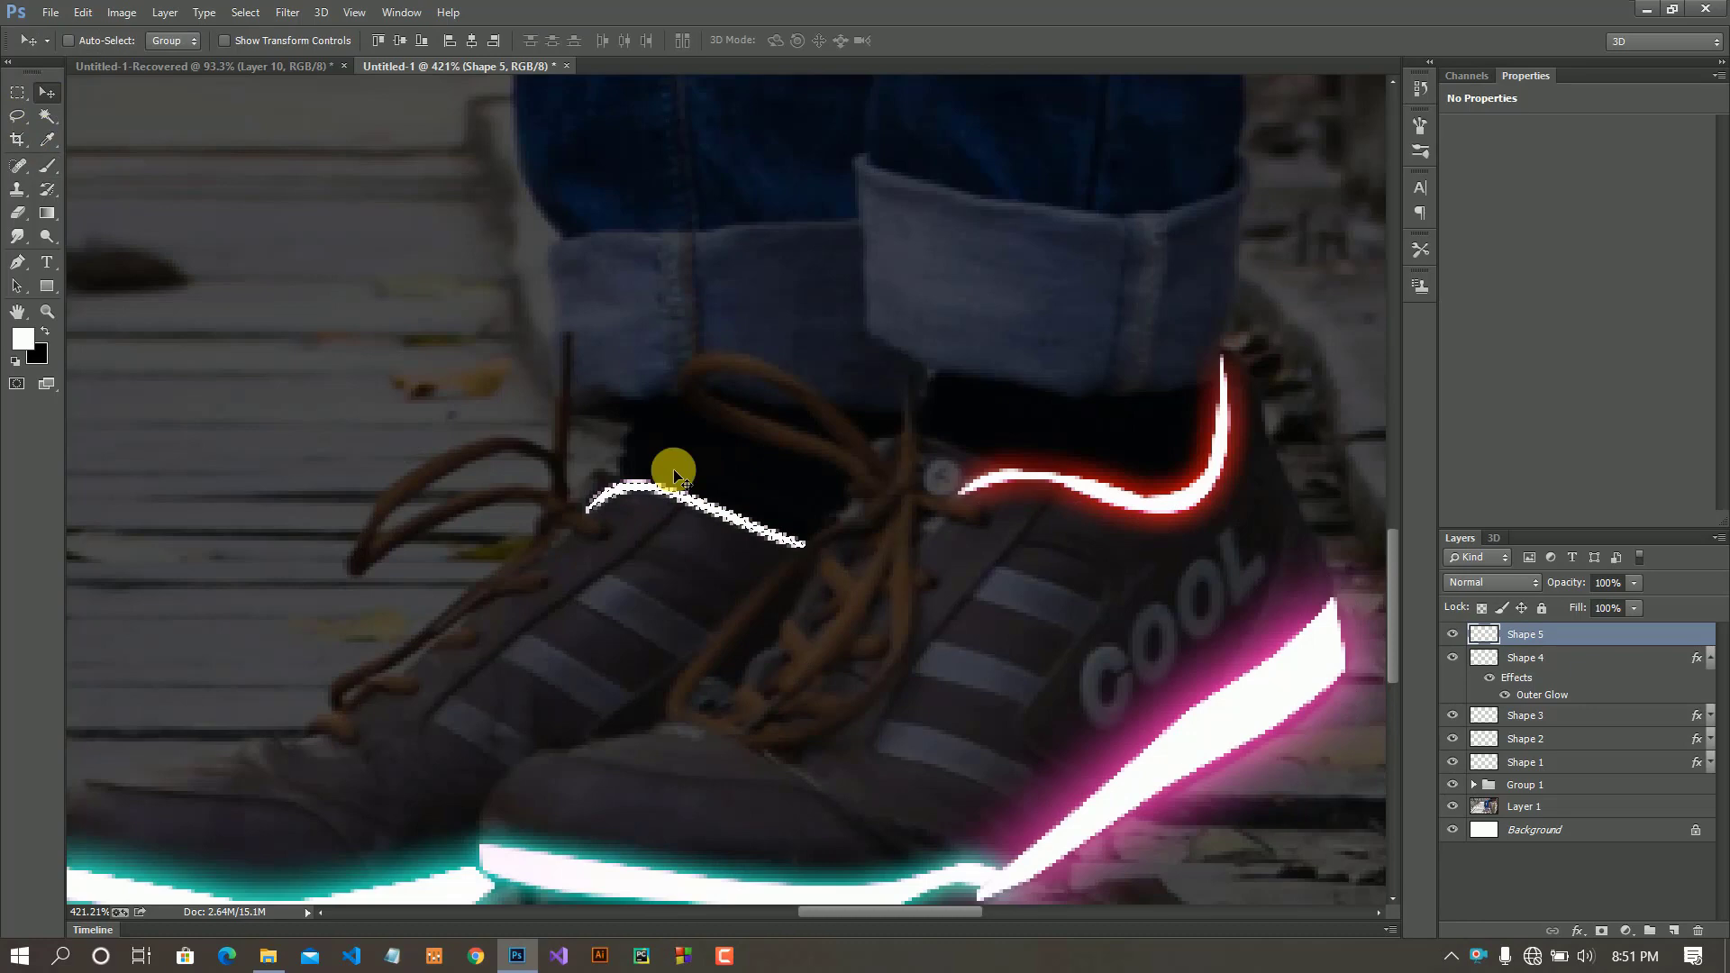
- Replace the cyan glow on Shape 5 with Shape 4's copied red glow style
{"action": "right_click", "coordinate": [1568, 634]}
{"action": "left_click", "coordinate": [1136, 528]}
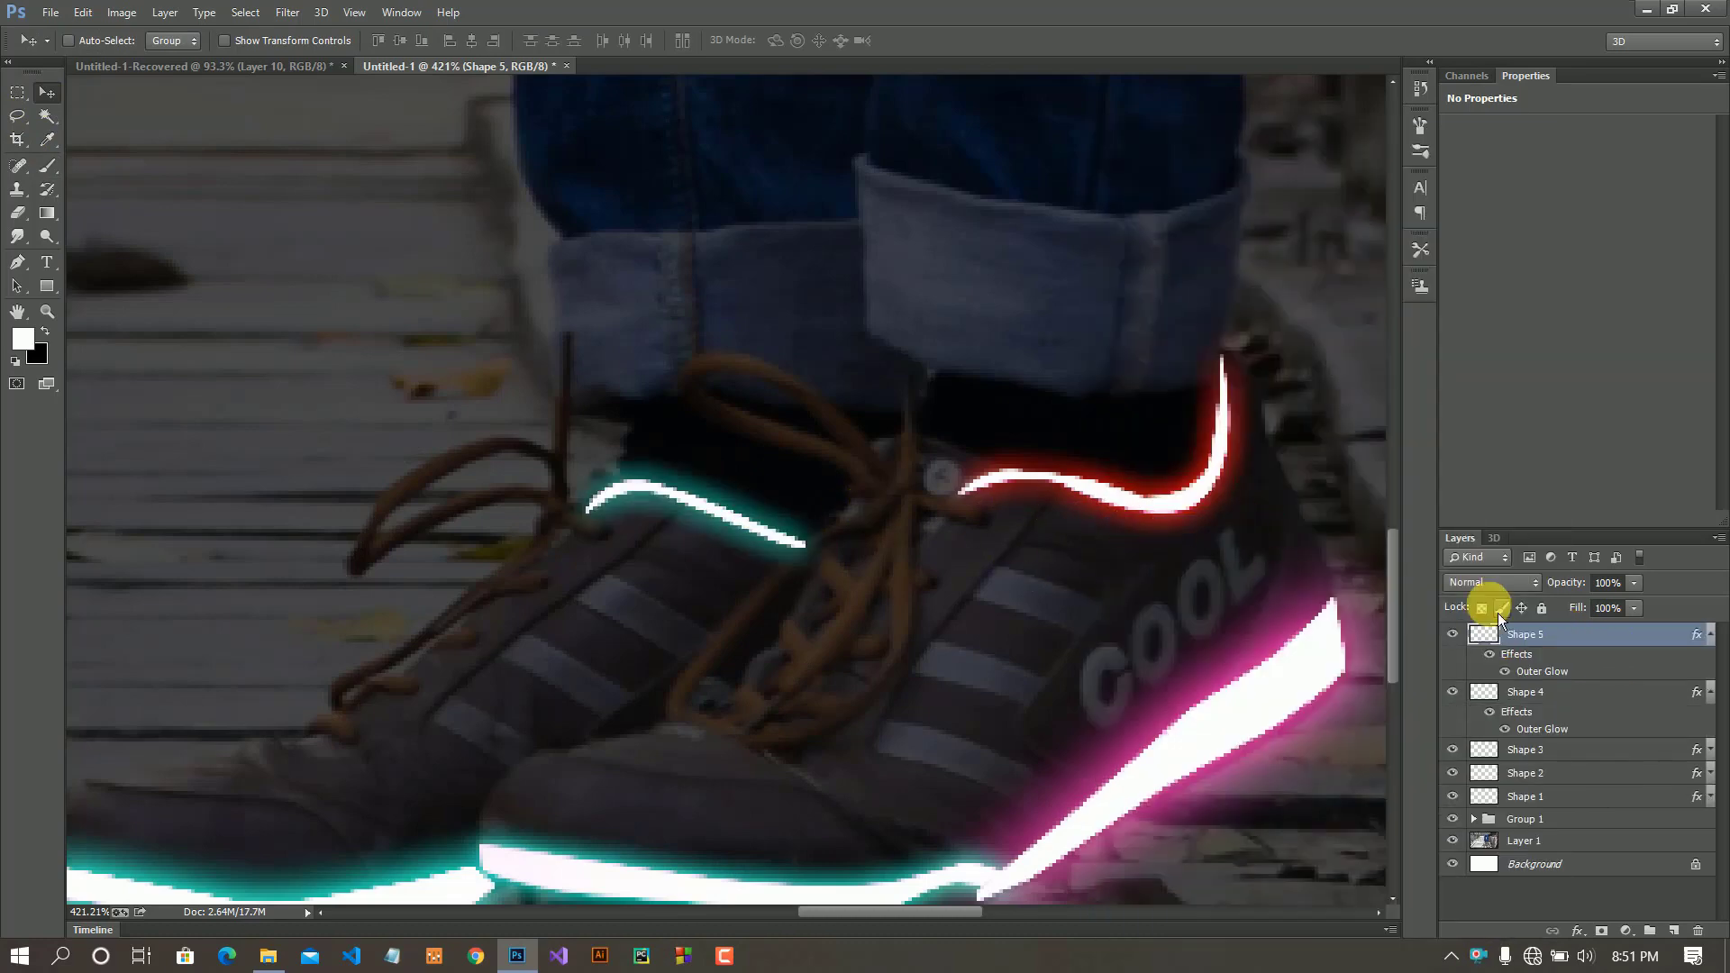
{"action": "key", "text": "ctrl+z"}
{"action": "left_click", "coordinate": [1531, 658]}
{"action": "right_click", "coordinate": [1568, 658]}
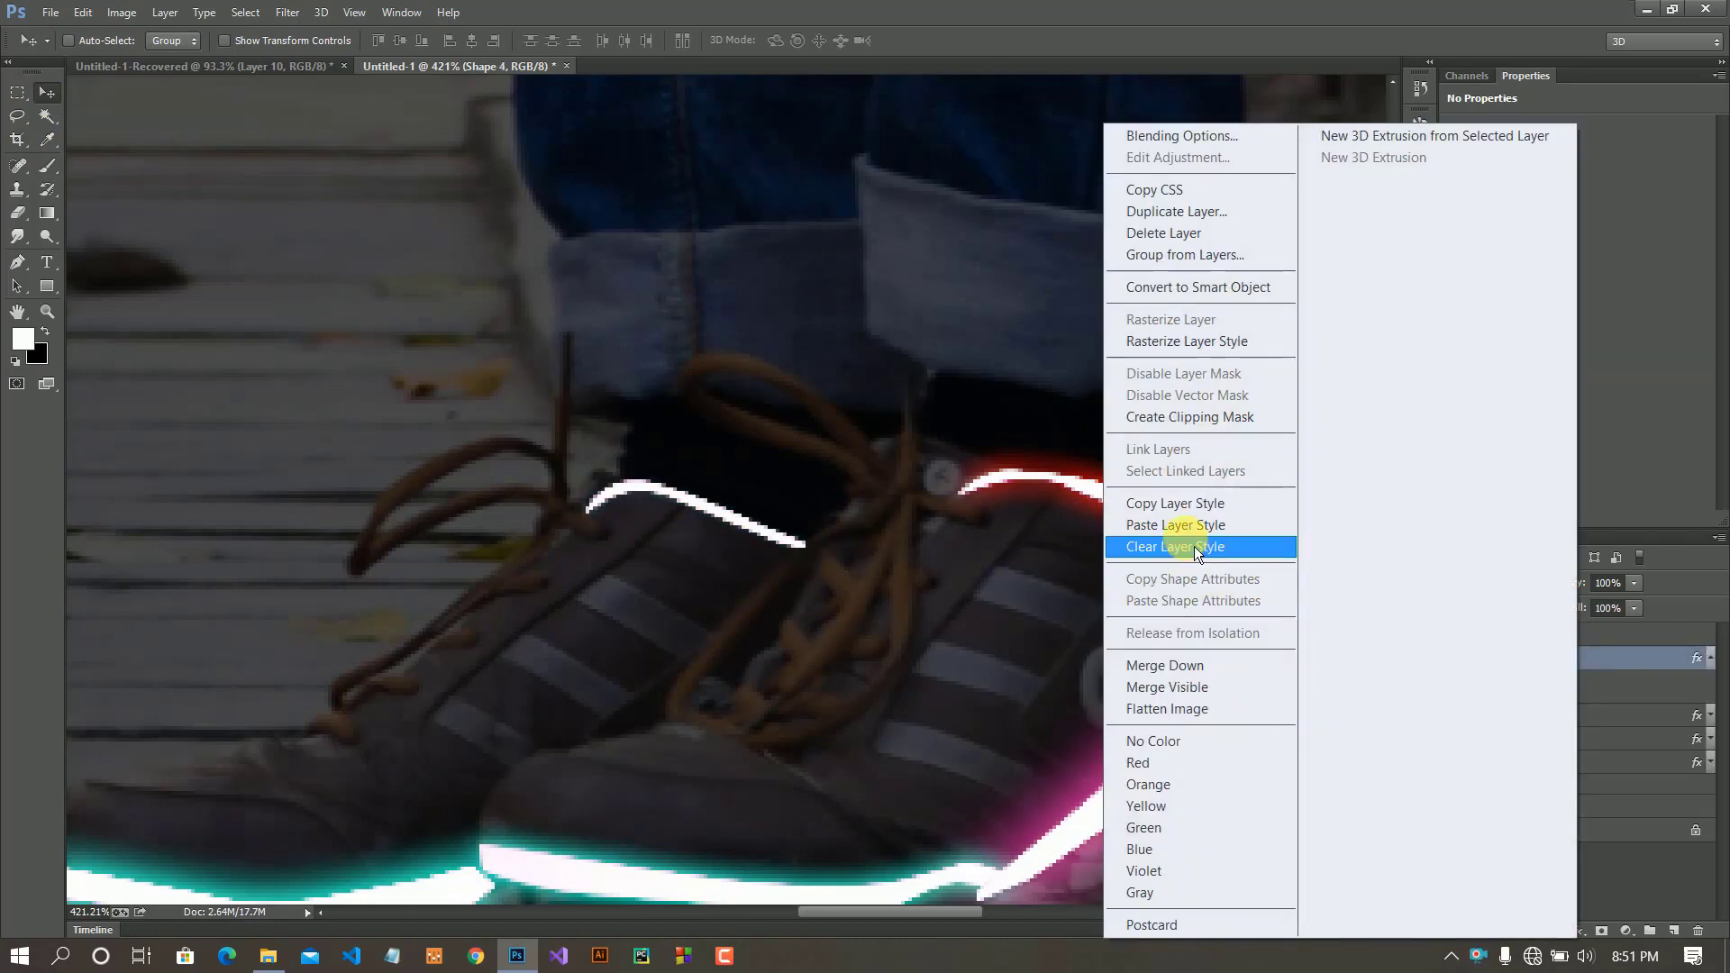
{"action": "left_click", "coordinate": [1171, 506]}
{"action": "right_click", "coordinate": [1578, 634]}
{"action": "left_click", "coordinate": [1173, 530]}
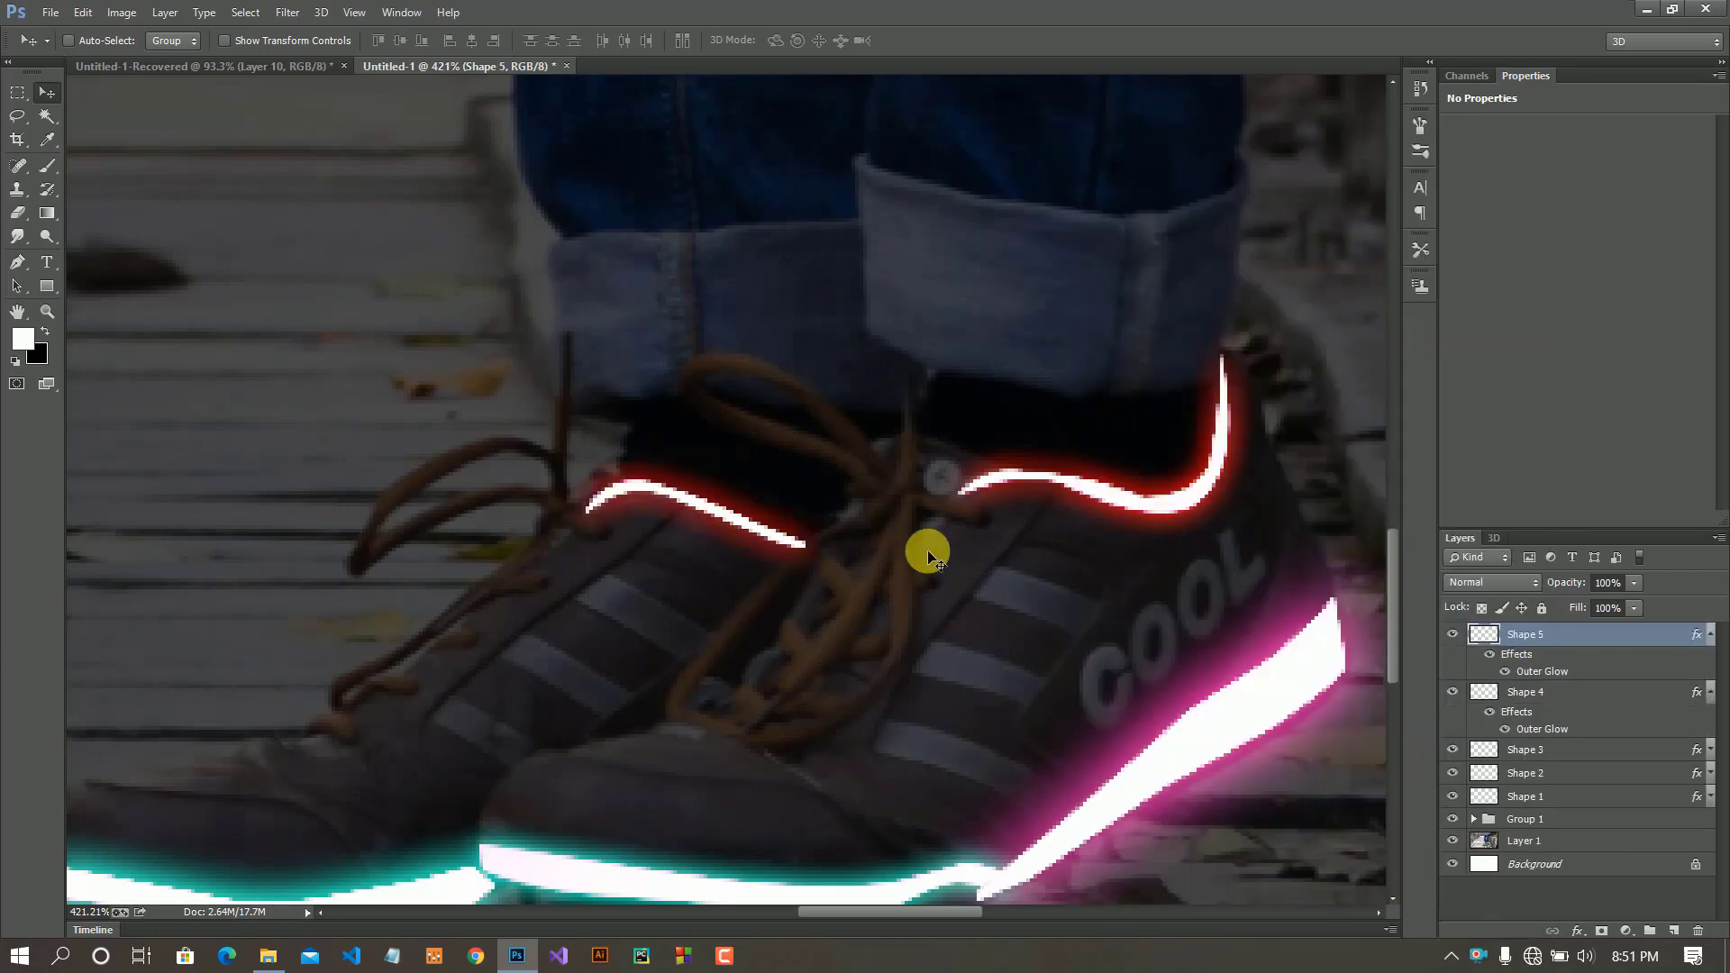
- Add a new empty Layer 2 on top and reframe the view around the shoe
{"action": "scroll", "coordinate": [831, 668], "scroll_direction": "down", "scroll_amount": 3}
{"action": "scroll", "coordinate": [513, 637], "scroll_direction": "down", "scroll_amount": 3}
{"action": "scroll", "coordinate": [1029, 722], "scroll_direction": "down", "scroll_amount": 1}
{"action": "scroll", "coordinate": [868, 716], "scroll_direction": "down", "scroll_amount": 1}
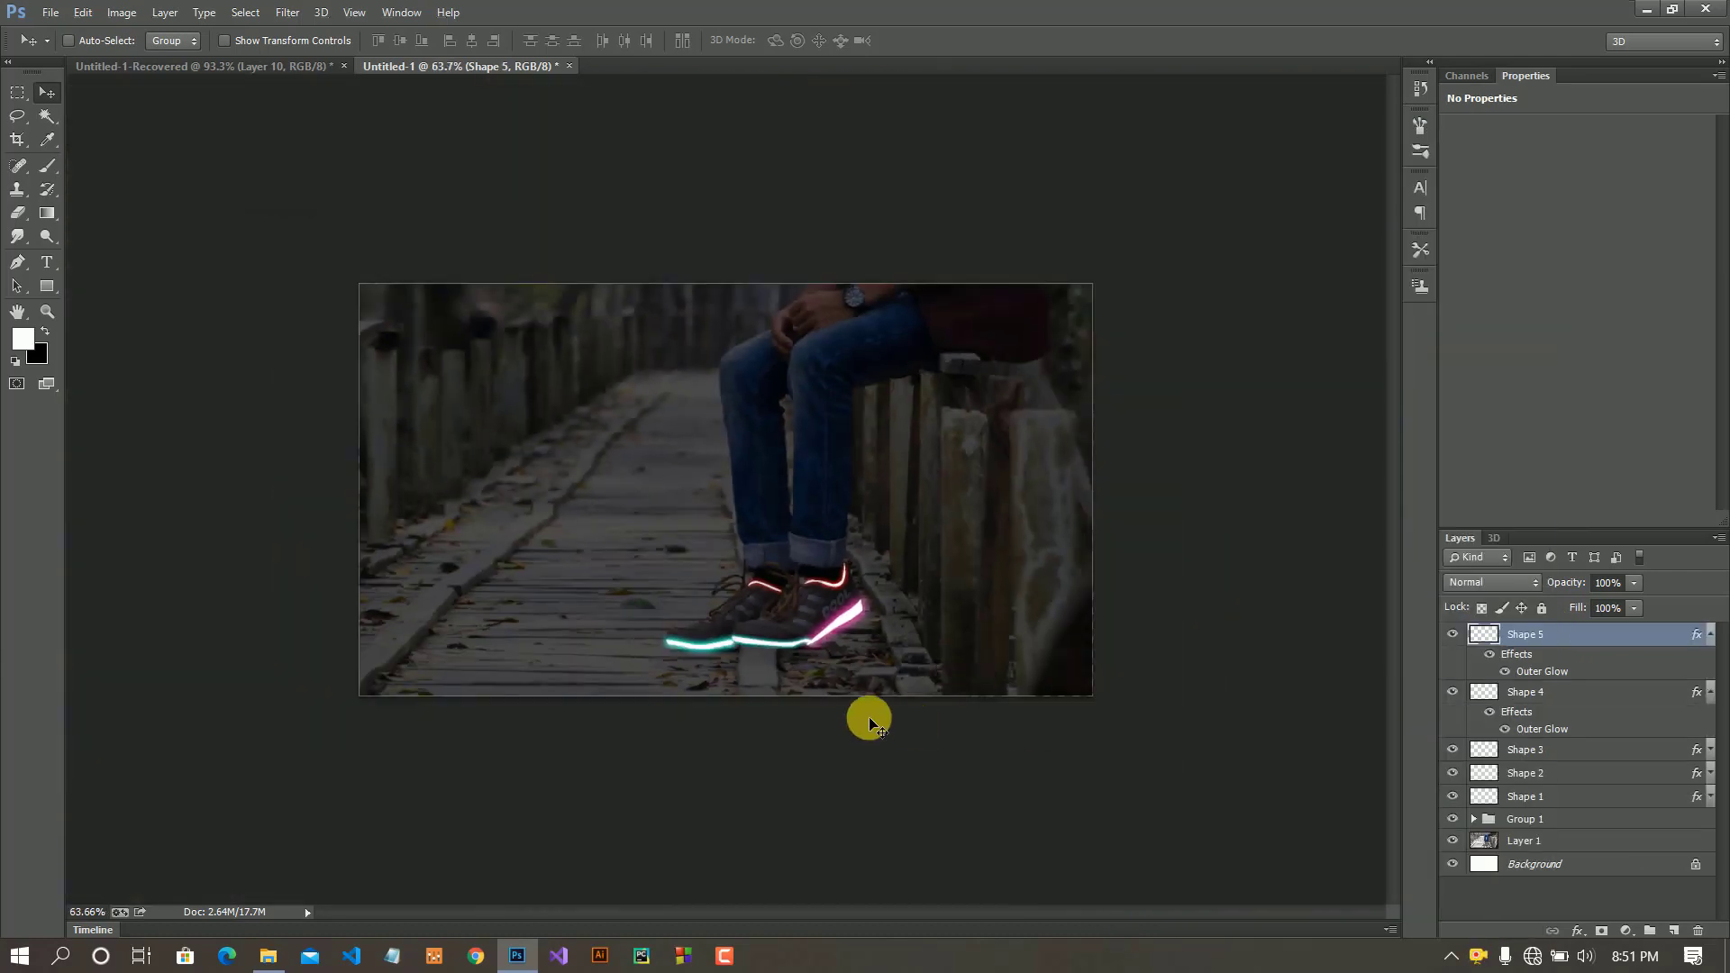
{"action": "scroll", "coordinate": [914, 695], "scroll_direction": "up", "scroll_amount": 2}
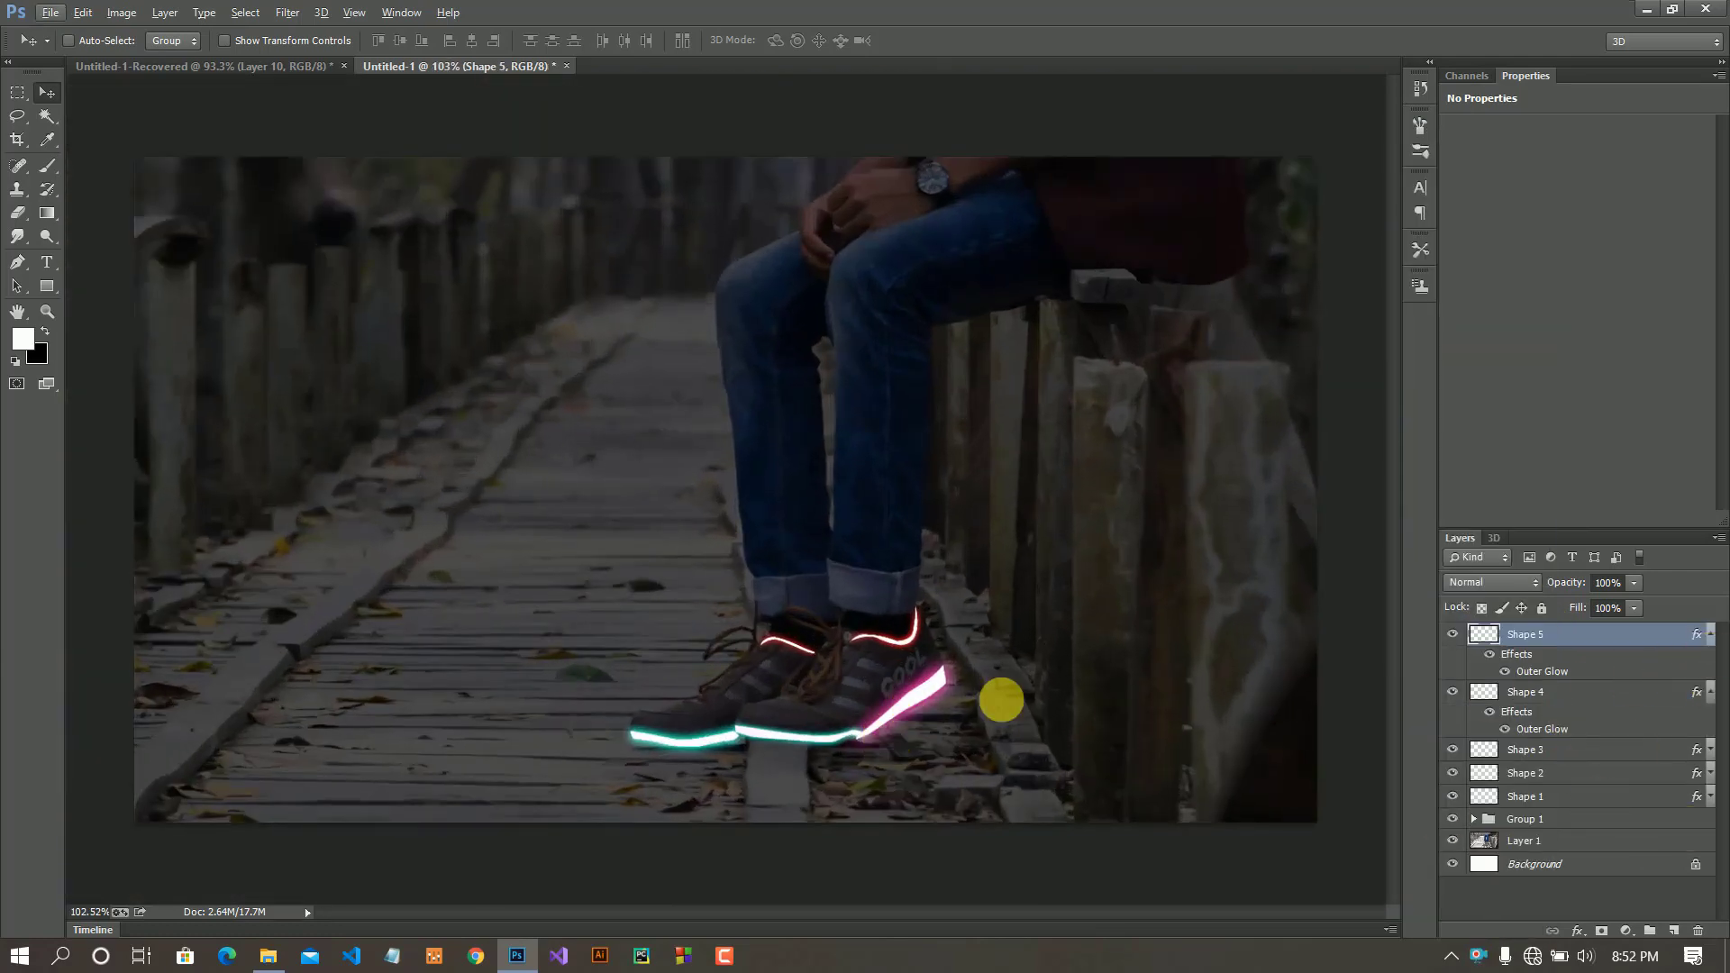
{"action": "scroll", "coordinate": [667, 645], "scroll_direction": "down", "scroll_amount": 1}
{"action": "scroll", "coordinate": [911, 688], "scroll_direction": "up", "scroll_amount": 1}
{"action": "scroll", "coordinate": [953, 748], "scroll_direction": "up", "scroll_amount": 1}
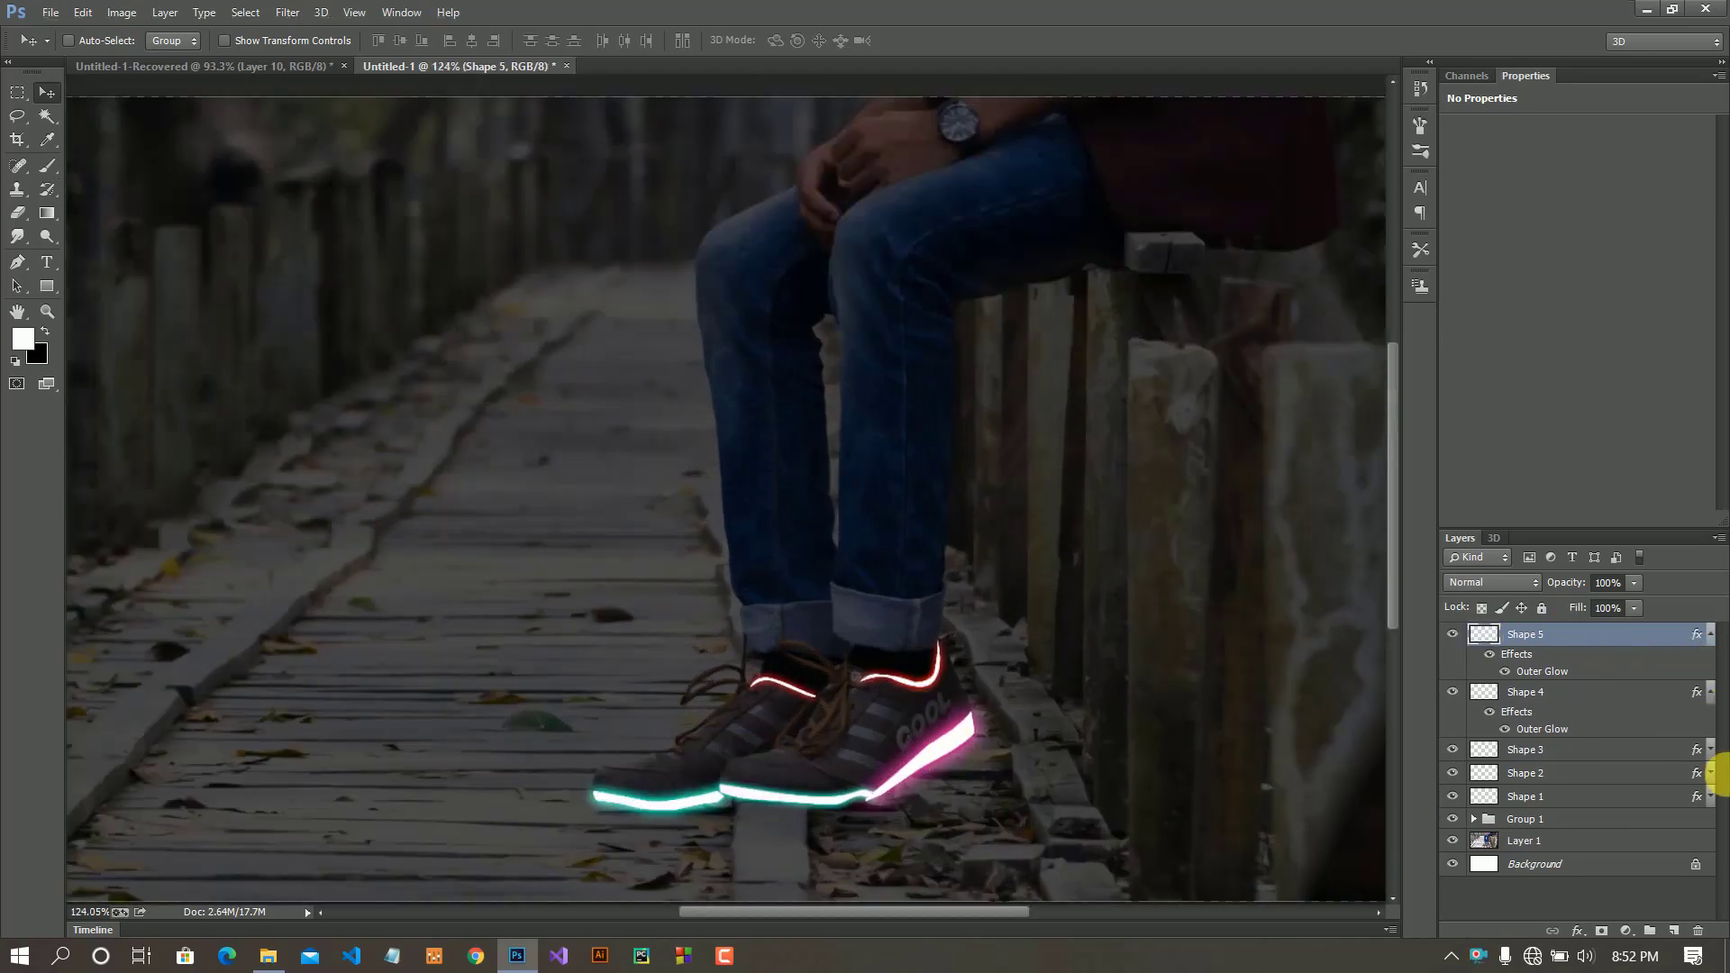
{"action": "left_click", "coordinate": [1676, 932]}
{"action": "scroll", "coordinate": [819, 814], "scroll_direction": "up", "scroll_amount": 2}
{"action": "scroll", "coordinate": [1085, 679], "scroll_direction": "up", "scroll_amount": 1}
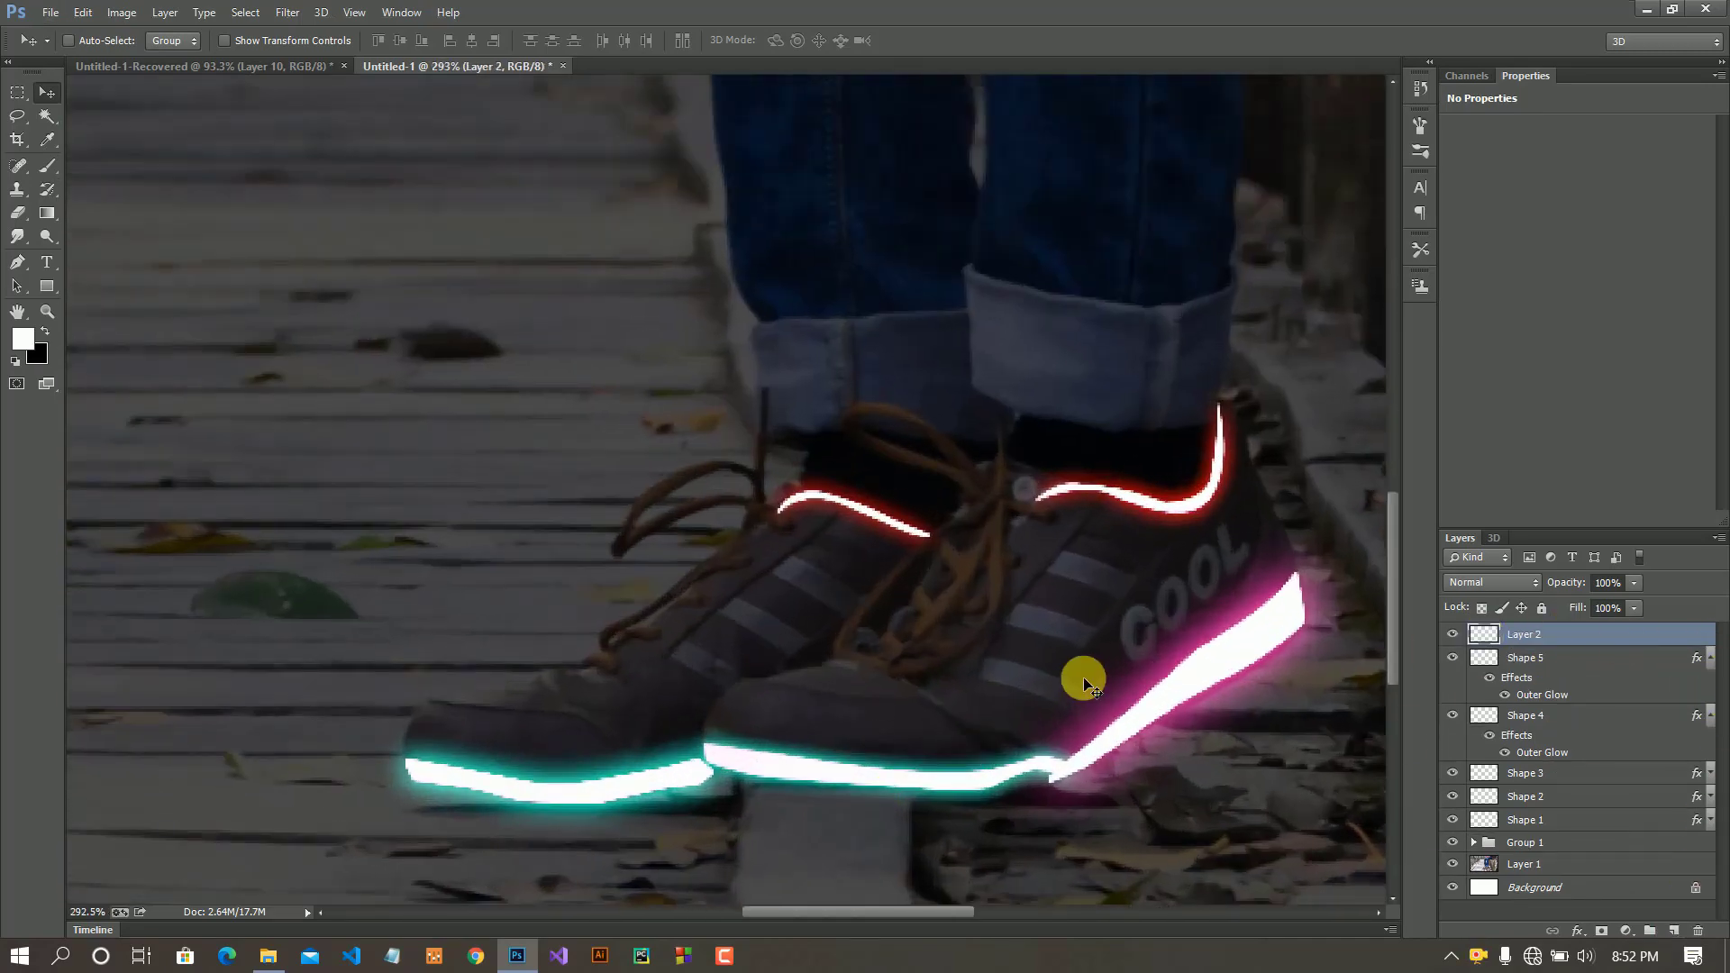
{"action": "scroll", "coordinate": [721, 643], "scroll_direction": "up", "scroll_amount": 1}
{"action": "left_click_drag", "start_coordinate": [720, 642], "coordinate": [747, 632]}
- Outline a quadrilateral patch over the stripe beside COOL and turn it into a selection
{"action": "left_click", "coordinate": [22, 263]}
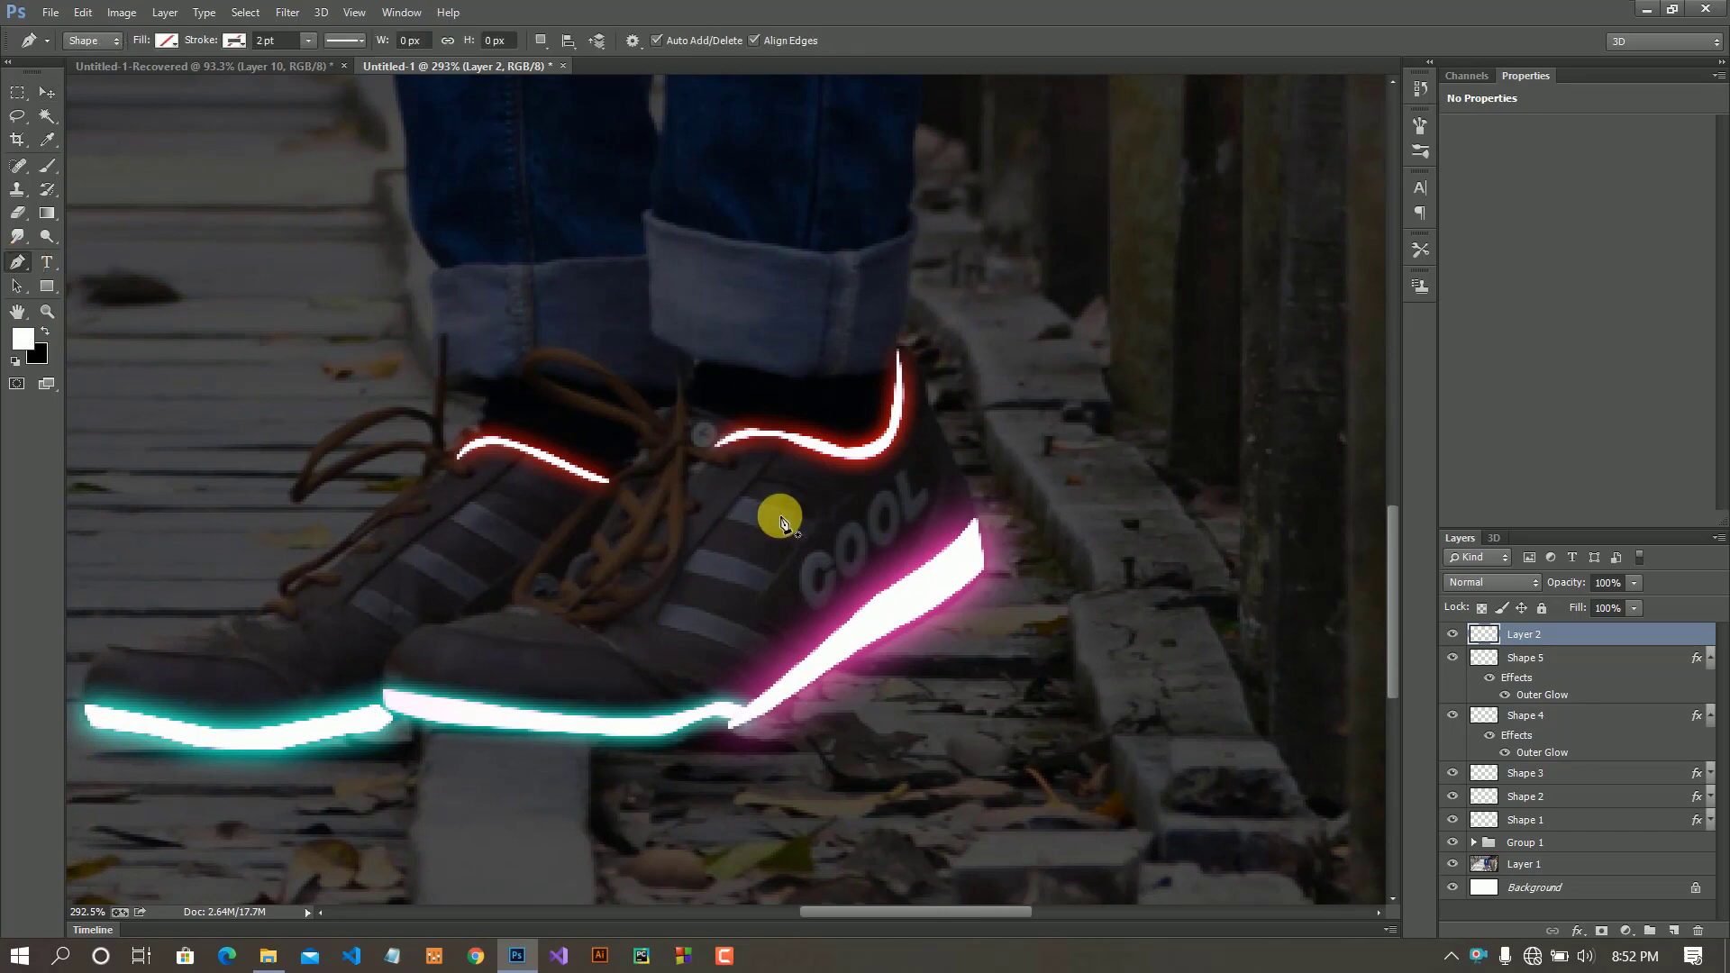
{"action": "scroll", "coordinate": [737, 503], "scroll_direction": "up", "scroll_amount": 2}
{"action": "left_click", "coordinate": [736, 492]}
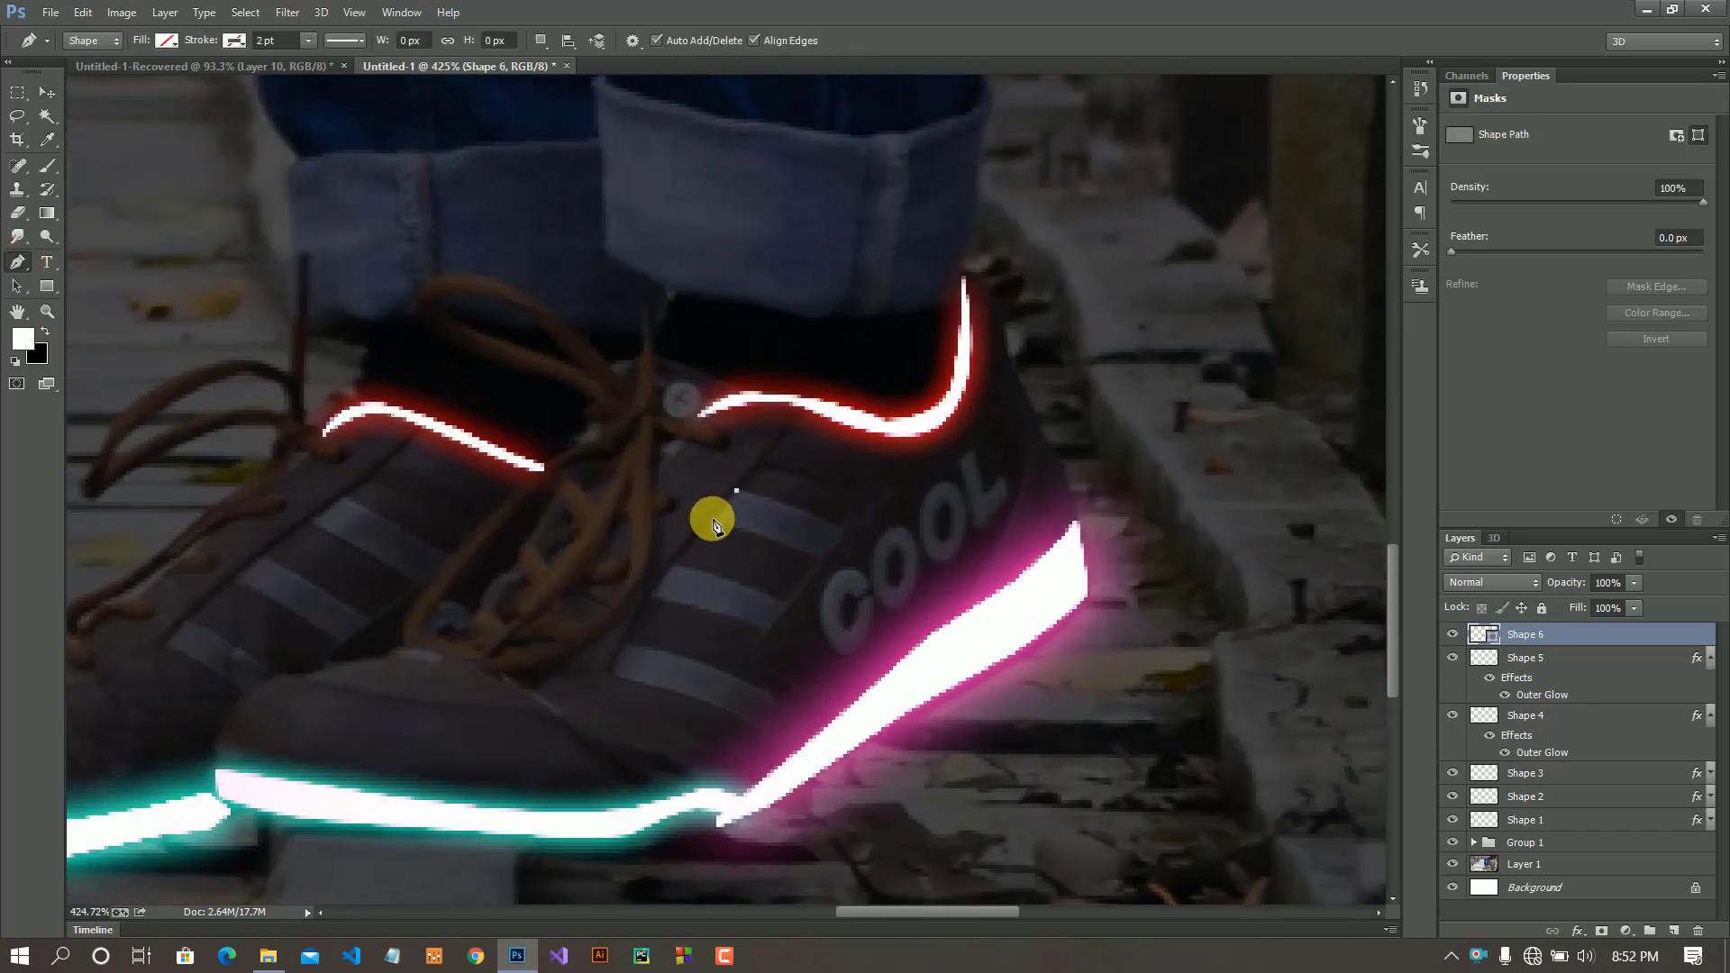
{"action": "left_click", "coordinate": [710, 520]}
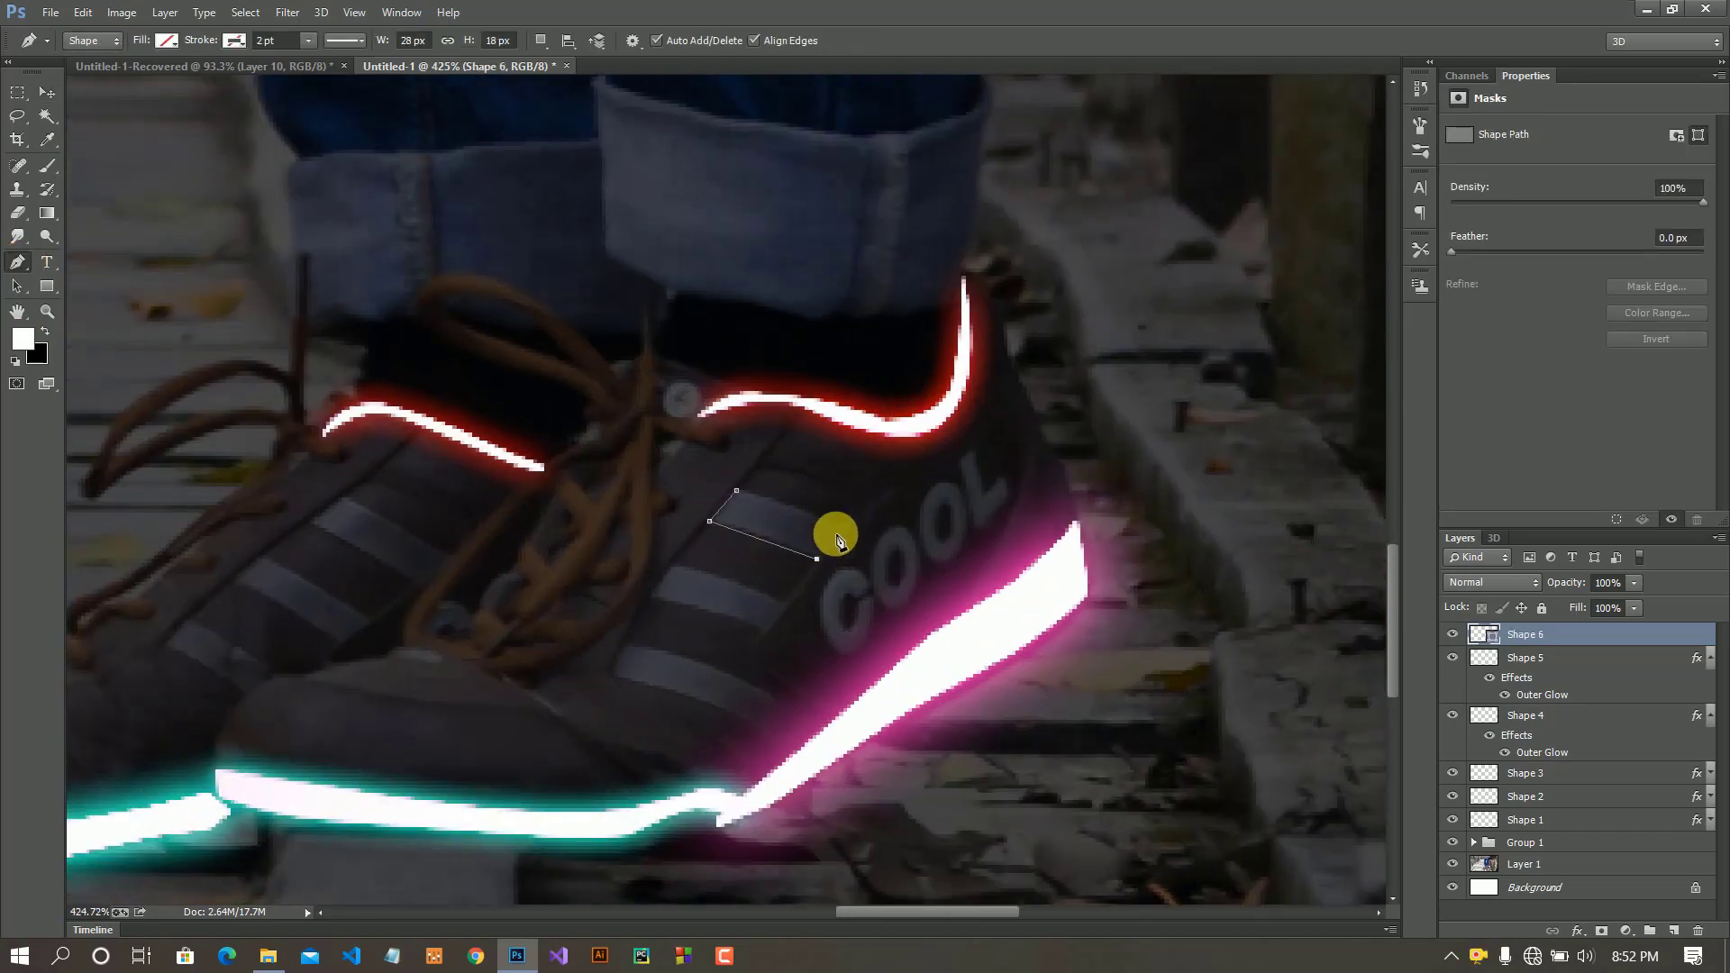
{"action": "left_click", "coordinate": [838, 530]}
{"action": "left_click", "coordinate": [736, 493]}
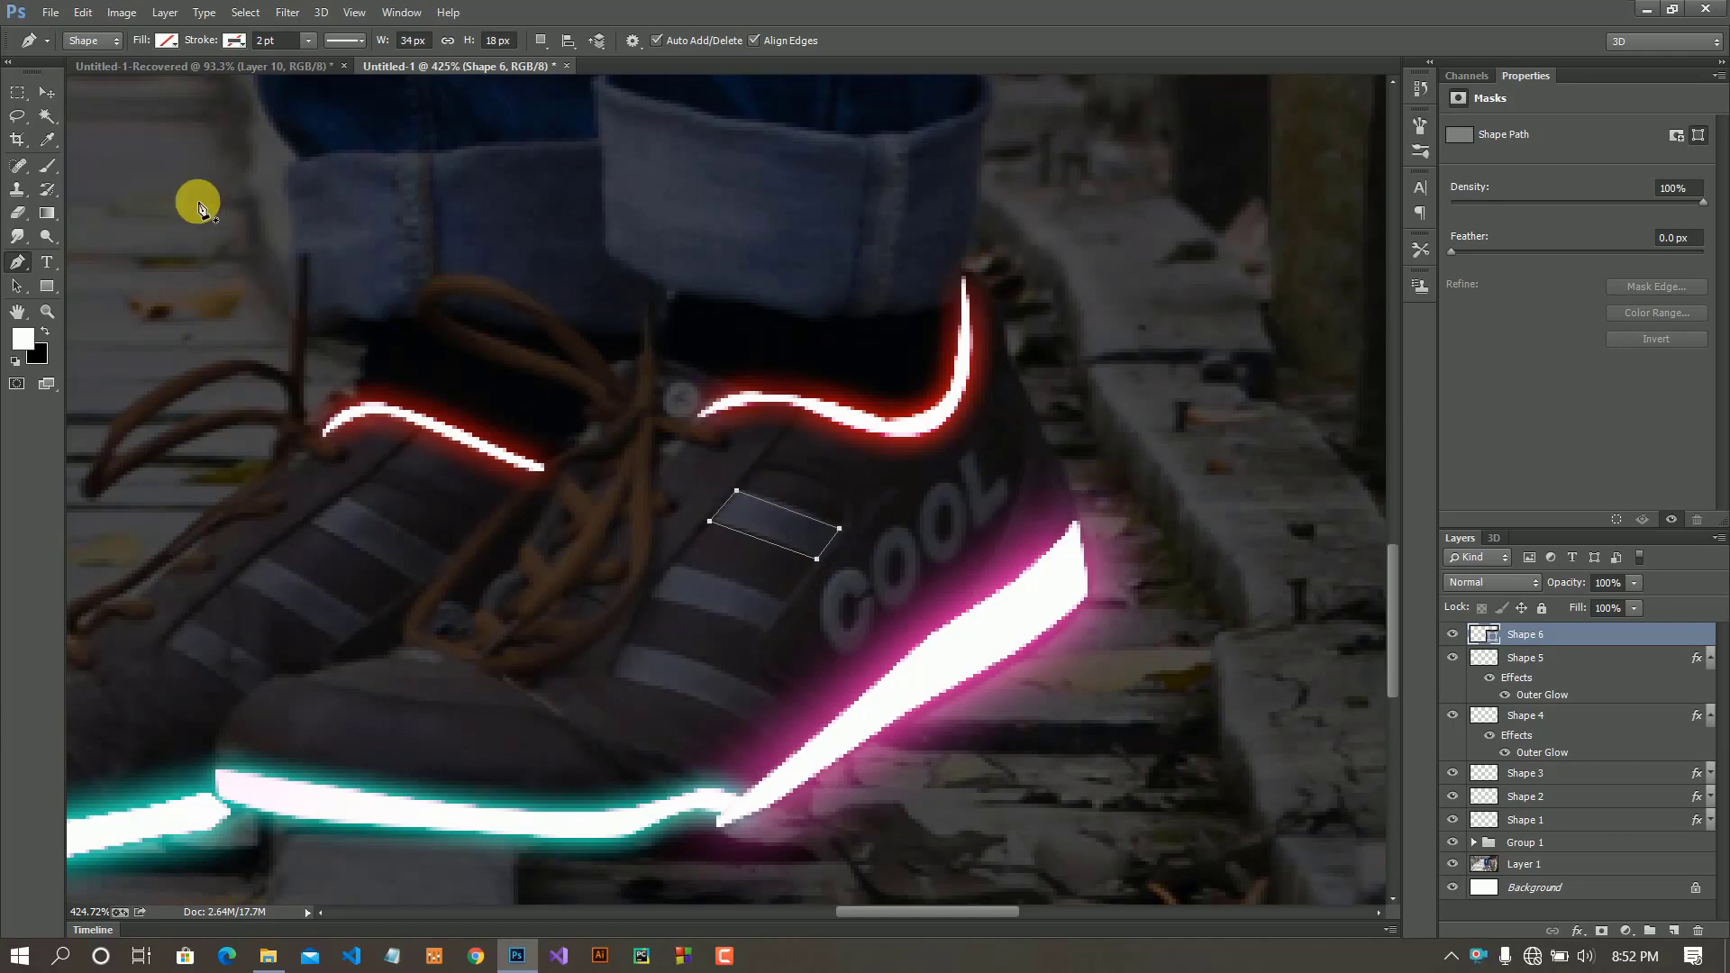
{"action": "left_click", "coordinate": [50, 98]}
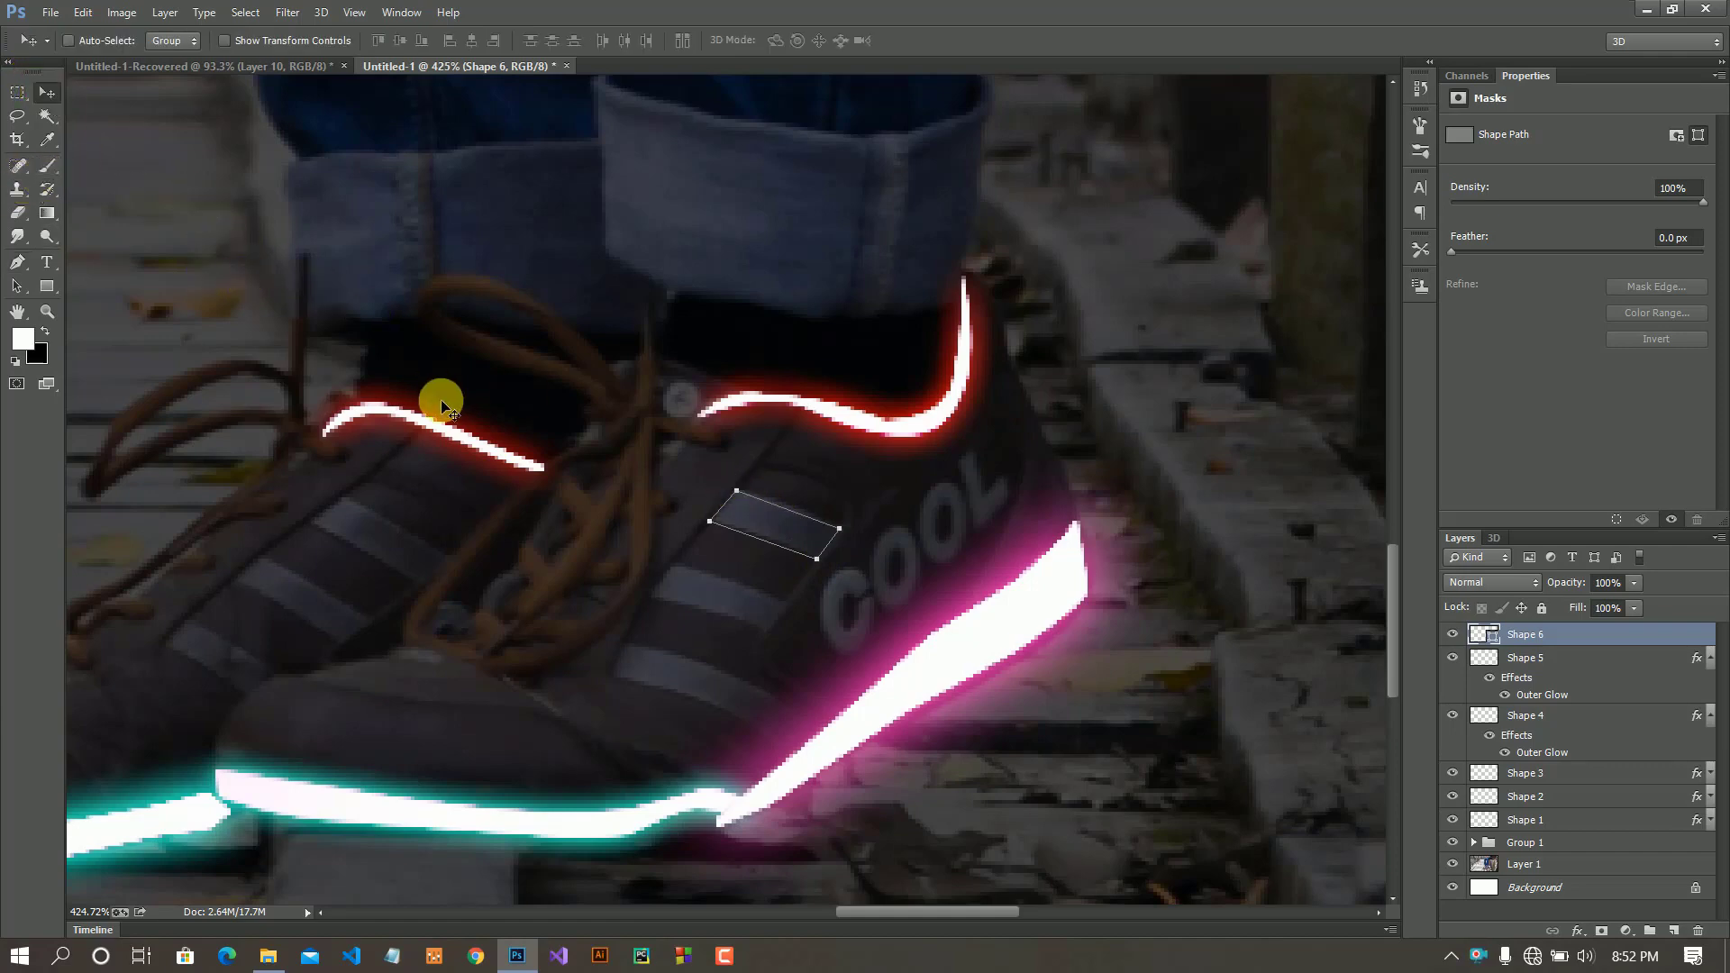
{"action": "key", "text": "ctrl+Return"}
- Rasterize the Shape 6 patch and paint it white
{"action": "left_click", "coordinate": [47, 166]}
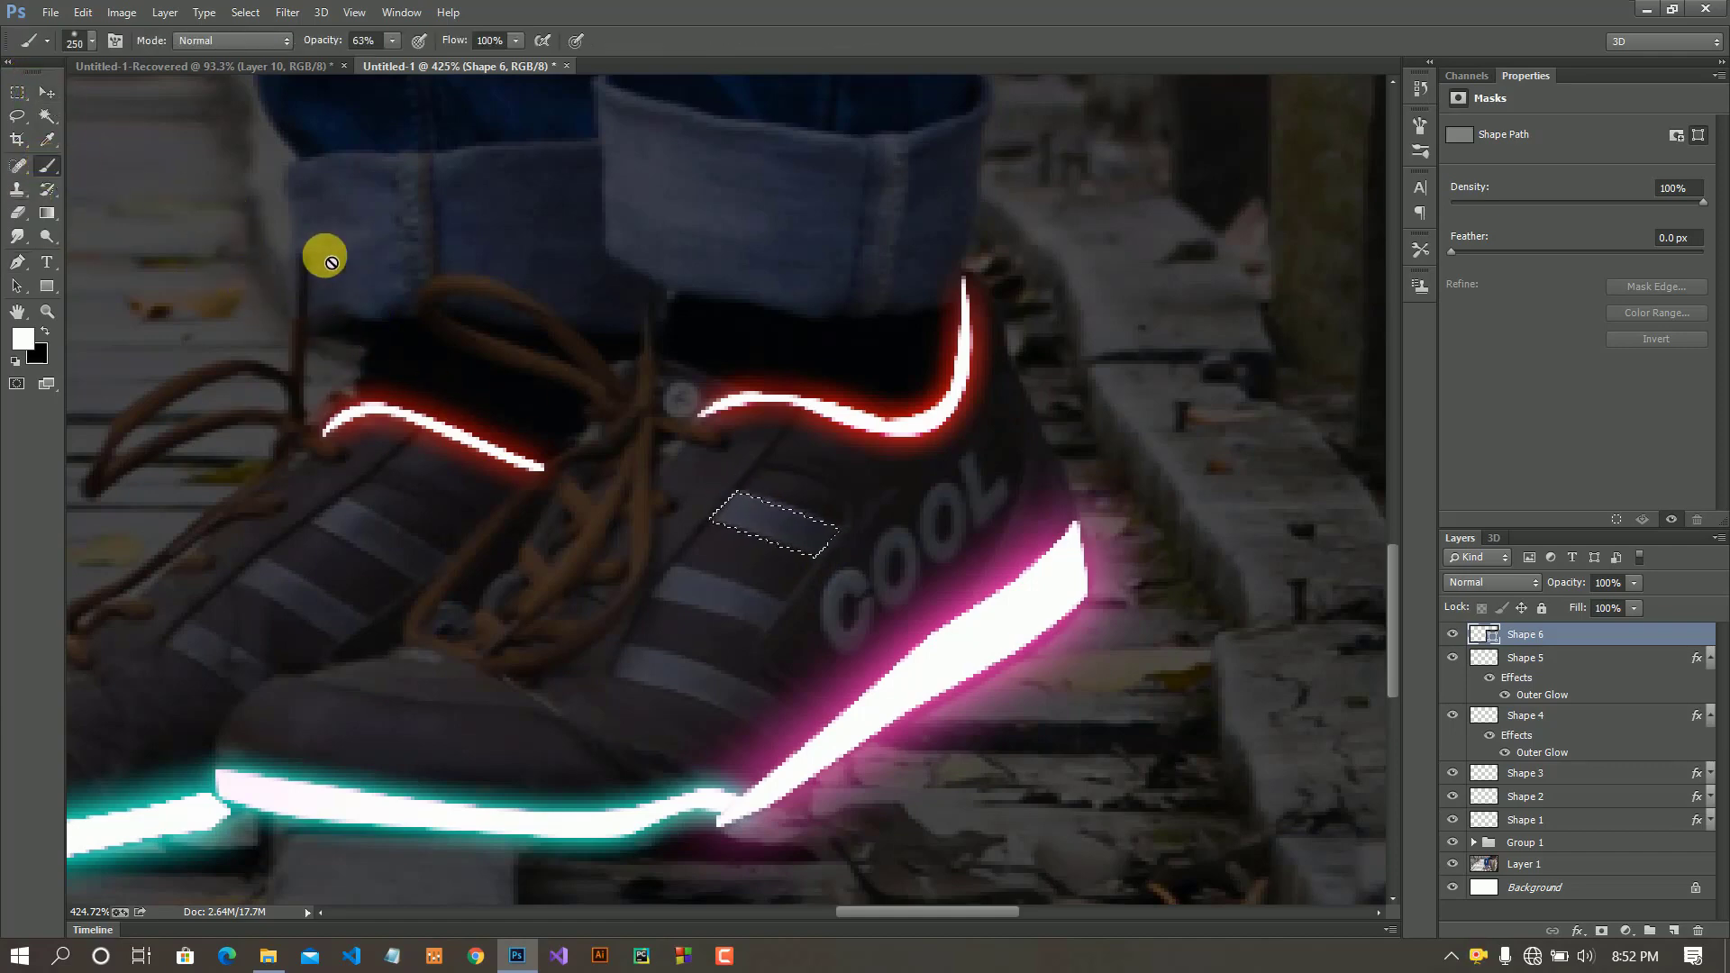
{"action": "left_click", "coordinate": [827, 522]}
{"action": "left_click", "coordinate": [838, 468]}
{"action": "left_click", "coordinate": [796, 509]}
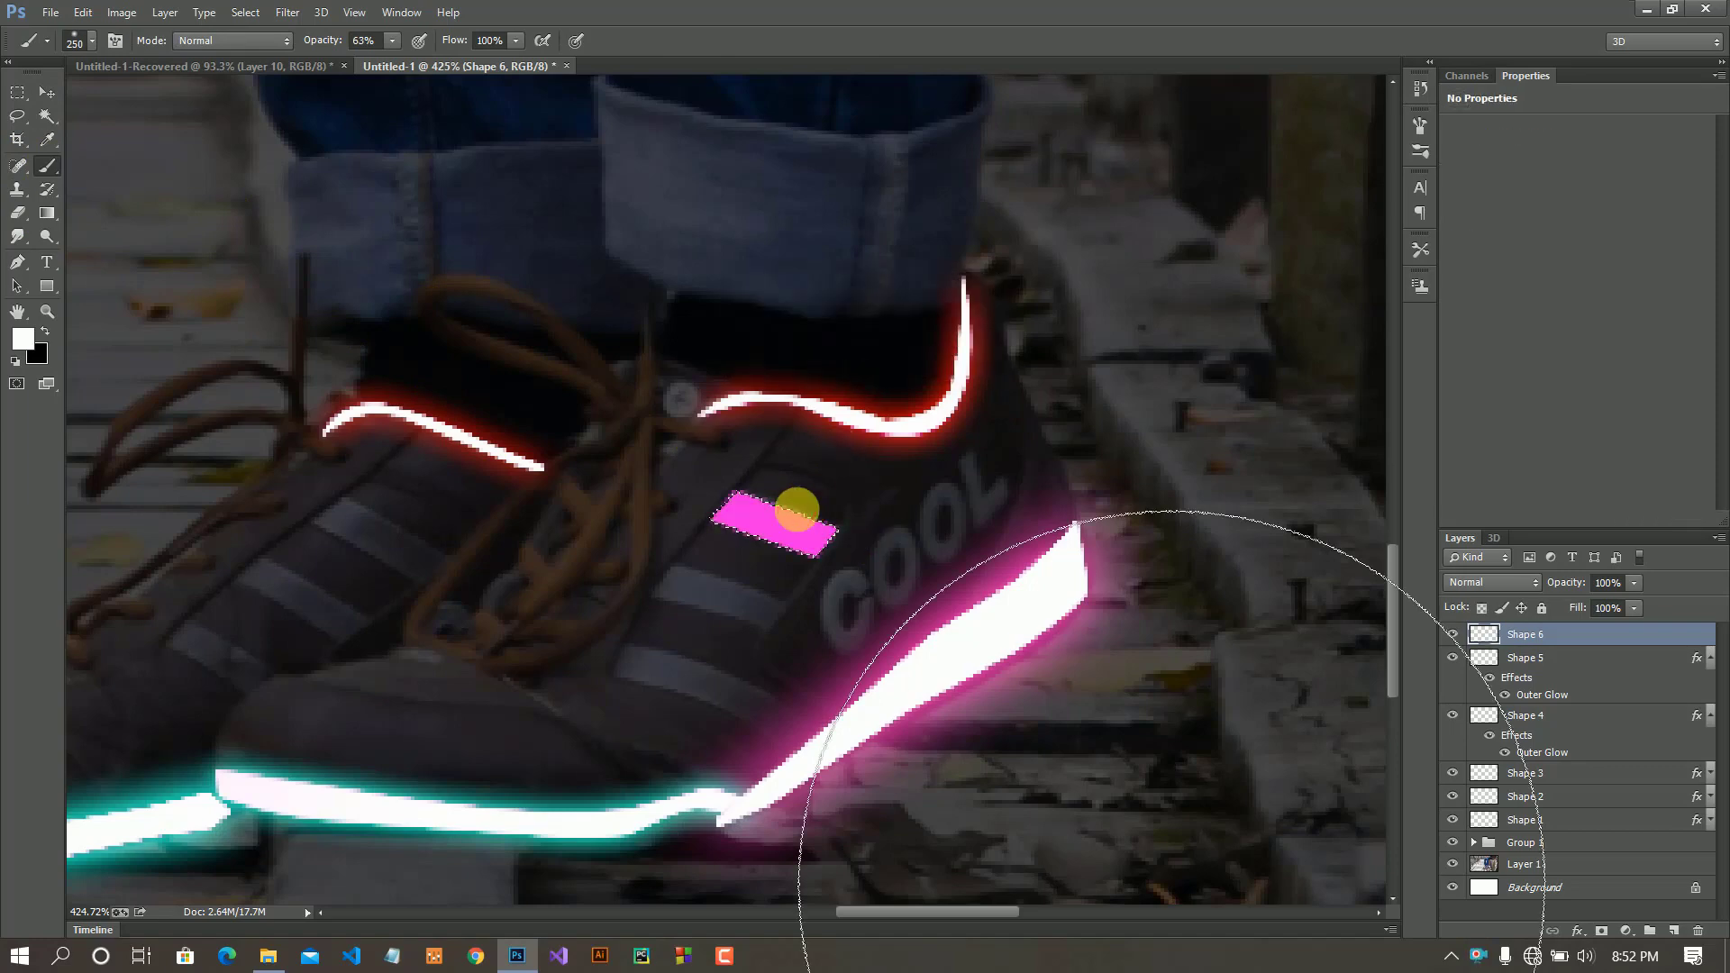
{"action": "left_click", "coordinate": [775, 495]}
{"action": "left_click", "coordinate": [47, 92]}
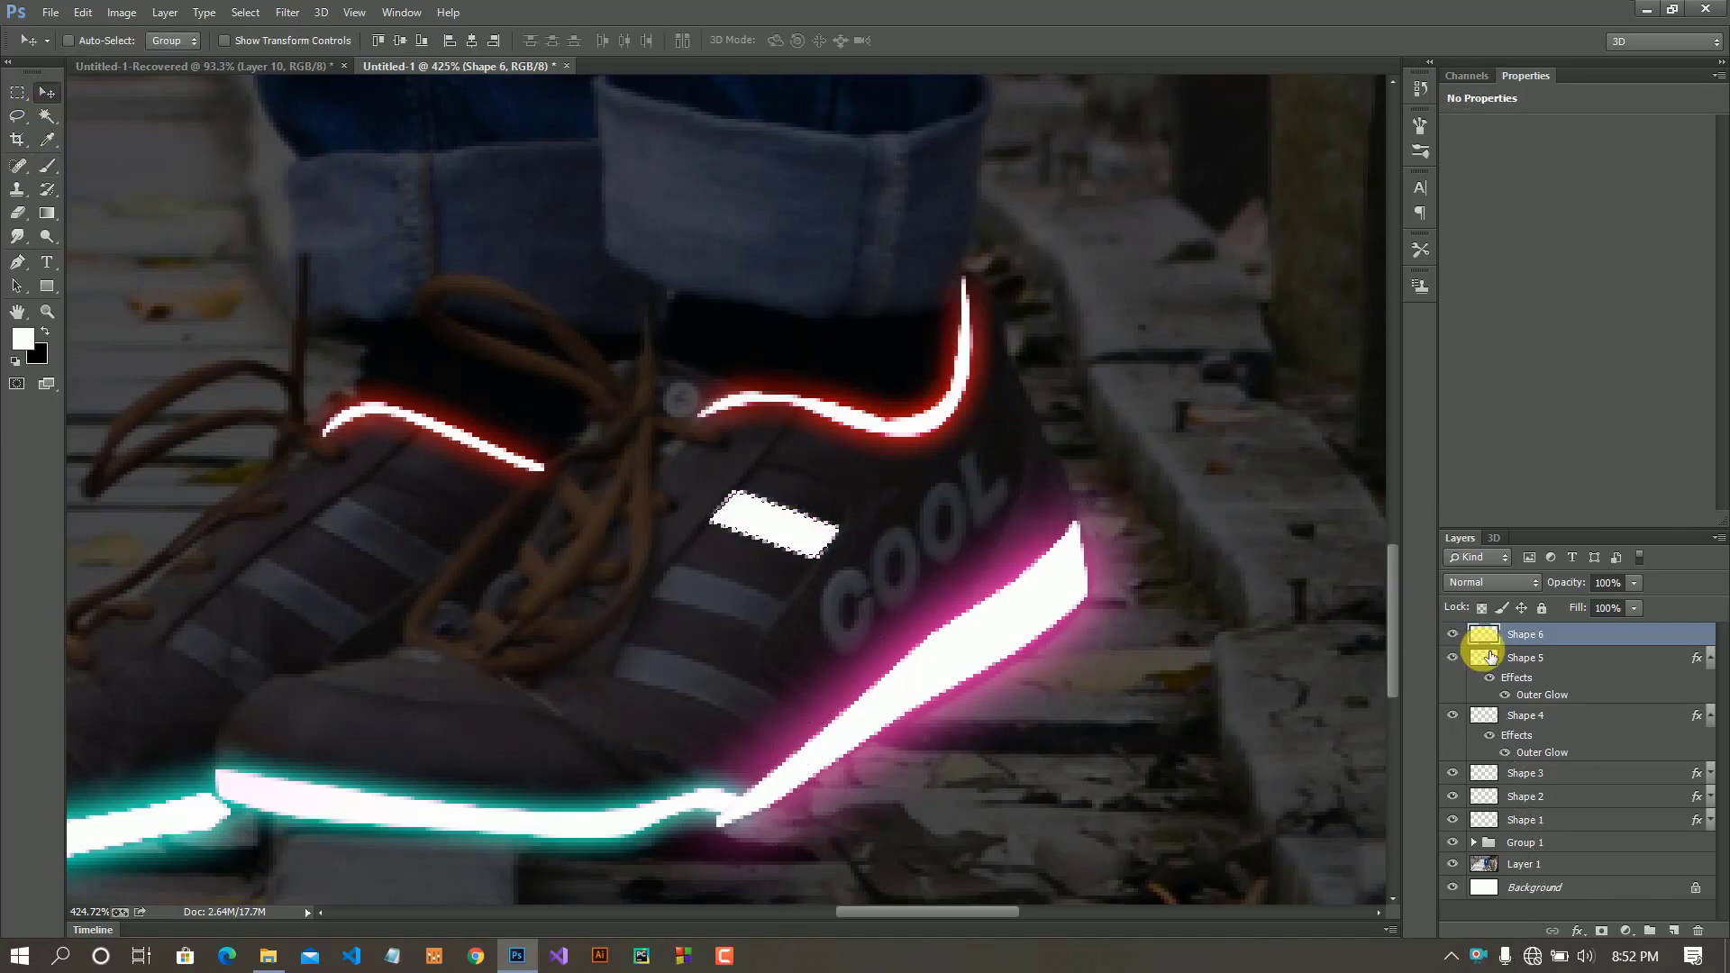
- Paste the red glow onto the patch, put it in a collapsed Group 2, and deselect
{"action": "right_click", "coordinate": [1531, 633]}
{"action": "left_click", "coordinate": [1170, 507]}
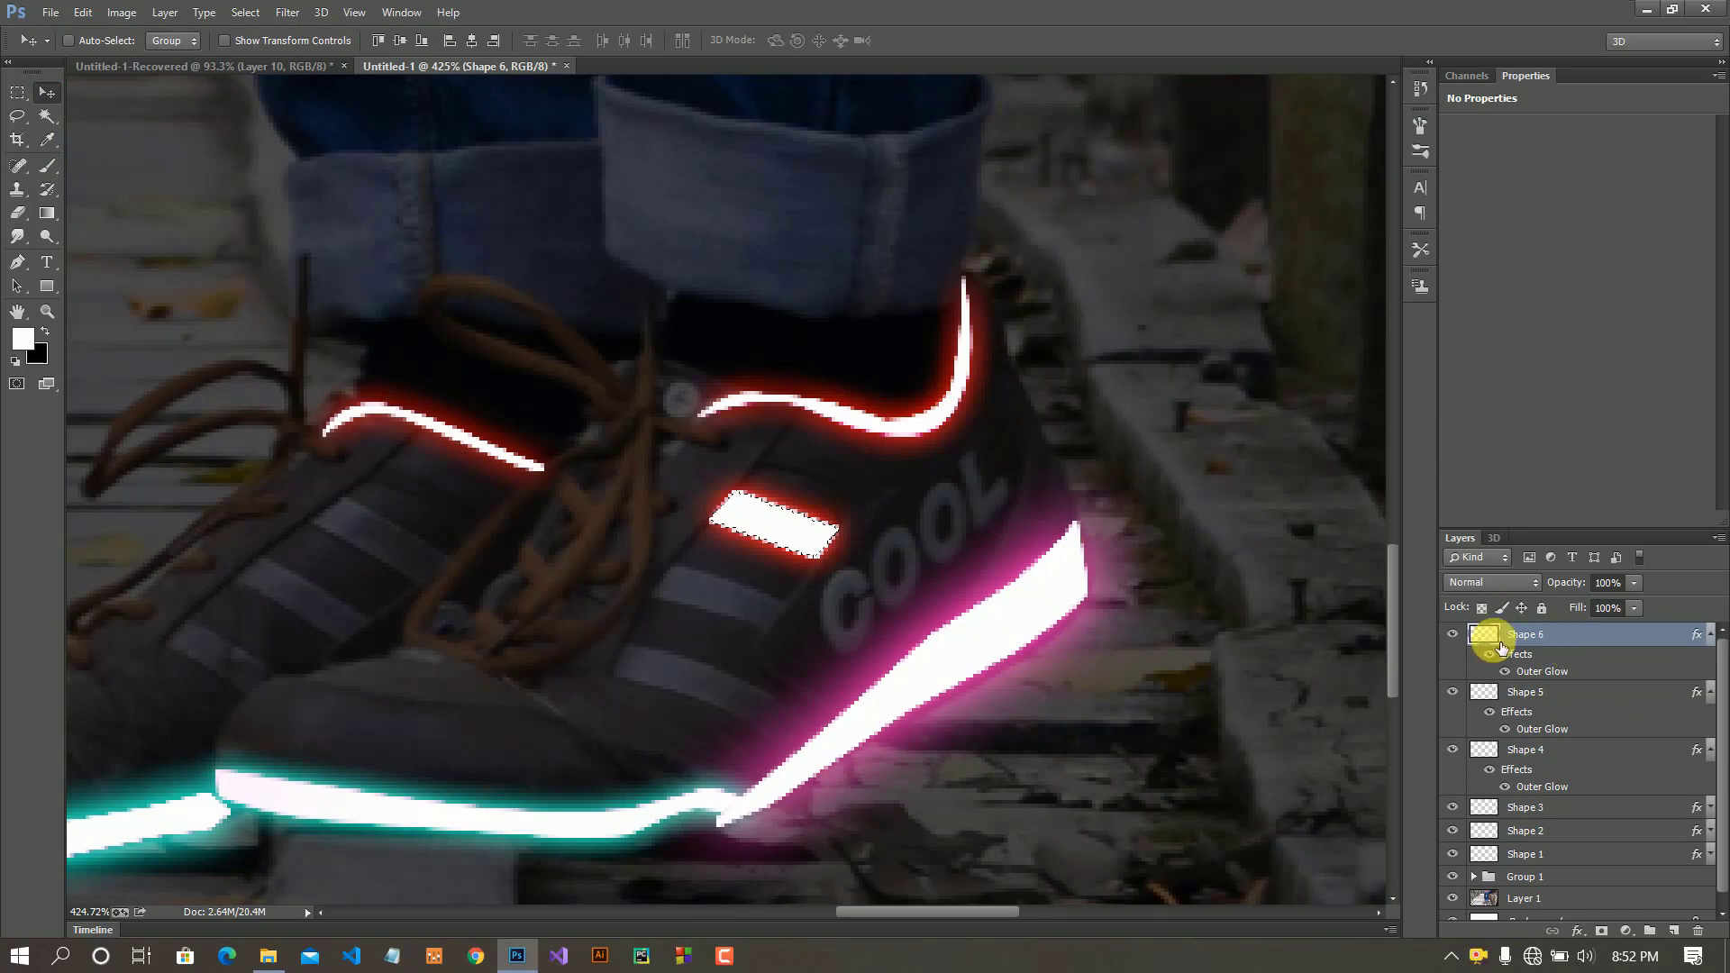
{"action": "key", "text": "ctrl+g"}
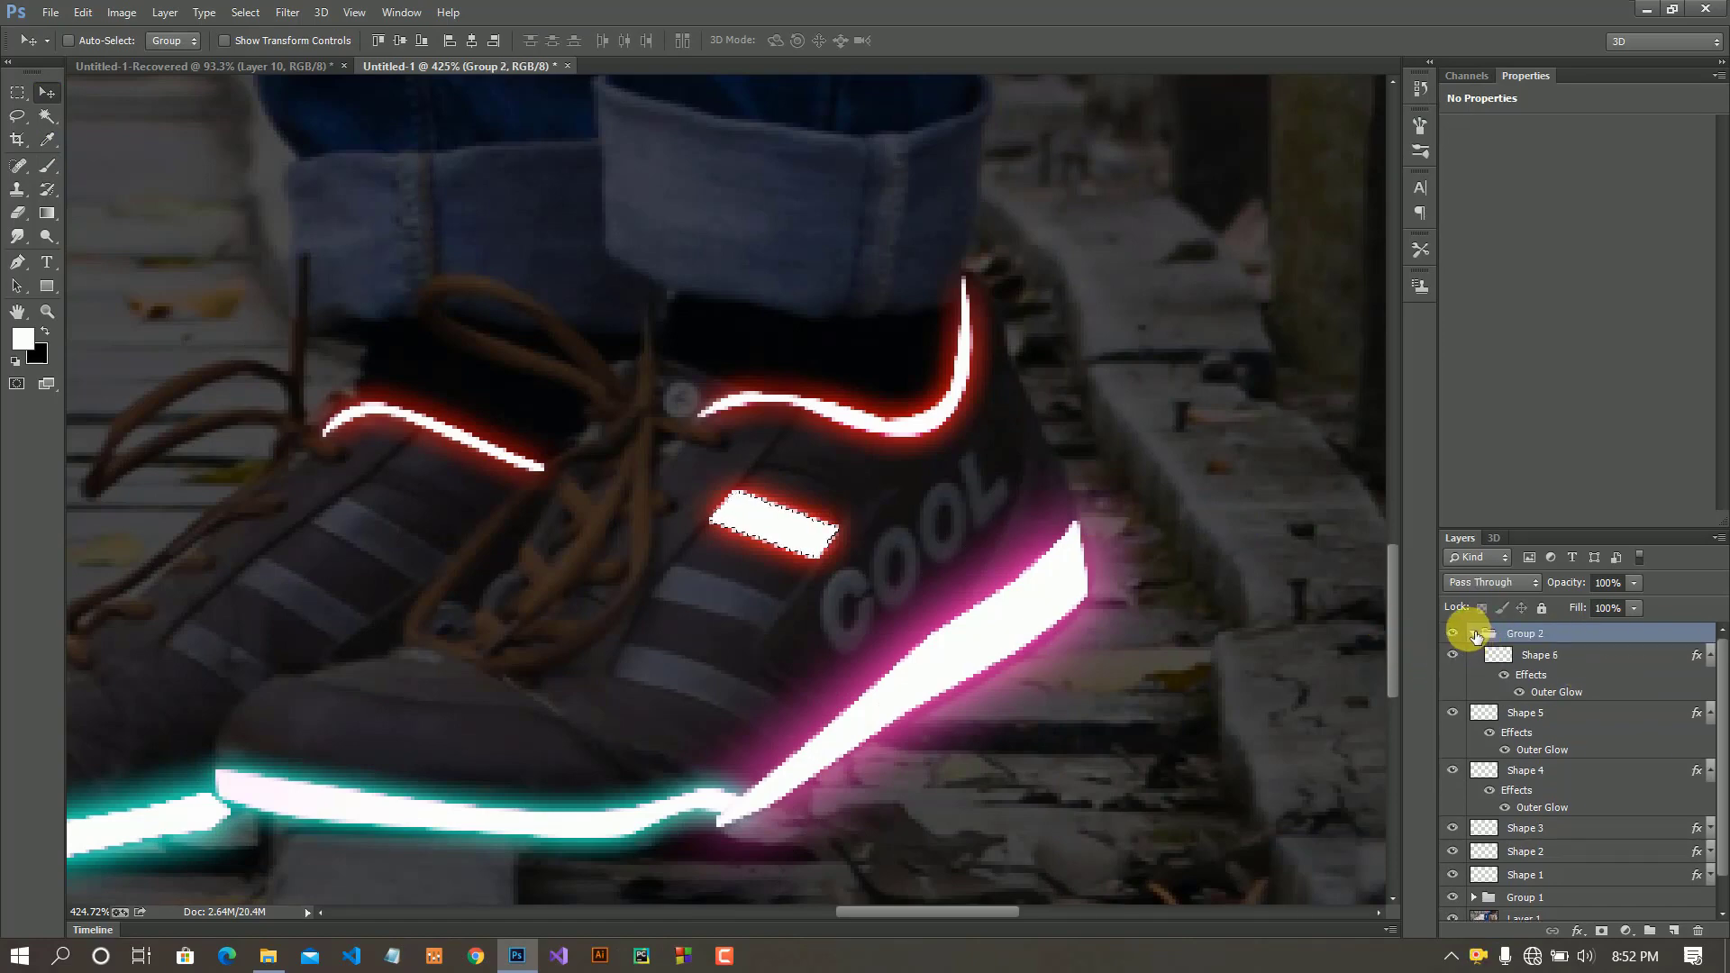
{"action": "left_click", "coordinate": [1474, 634]}
{"action": "key", "text": "ctrl+d"}
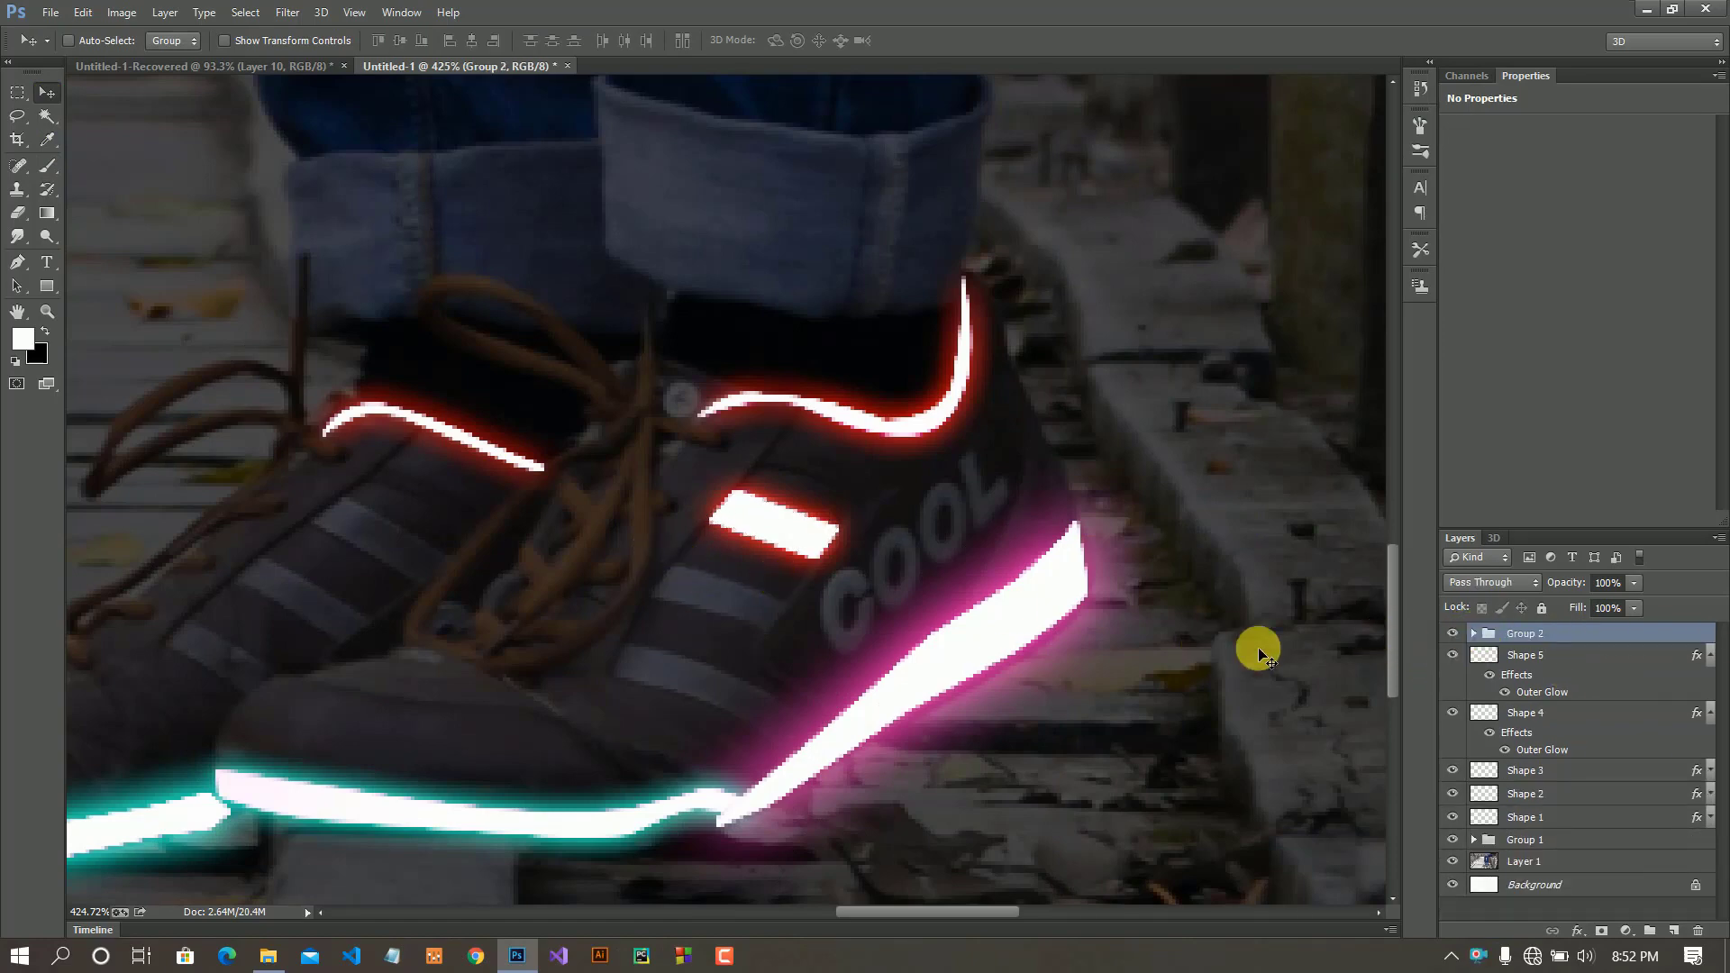
{"action": "left_click", "coordinate": [19, 268]}
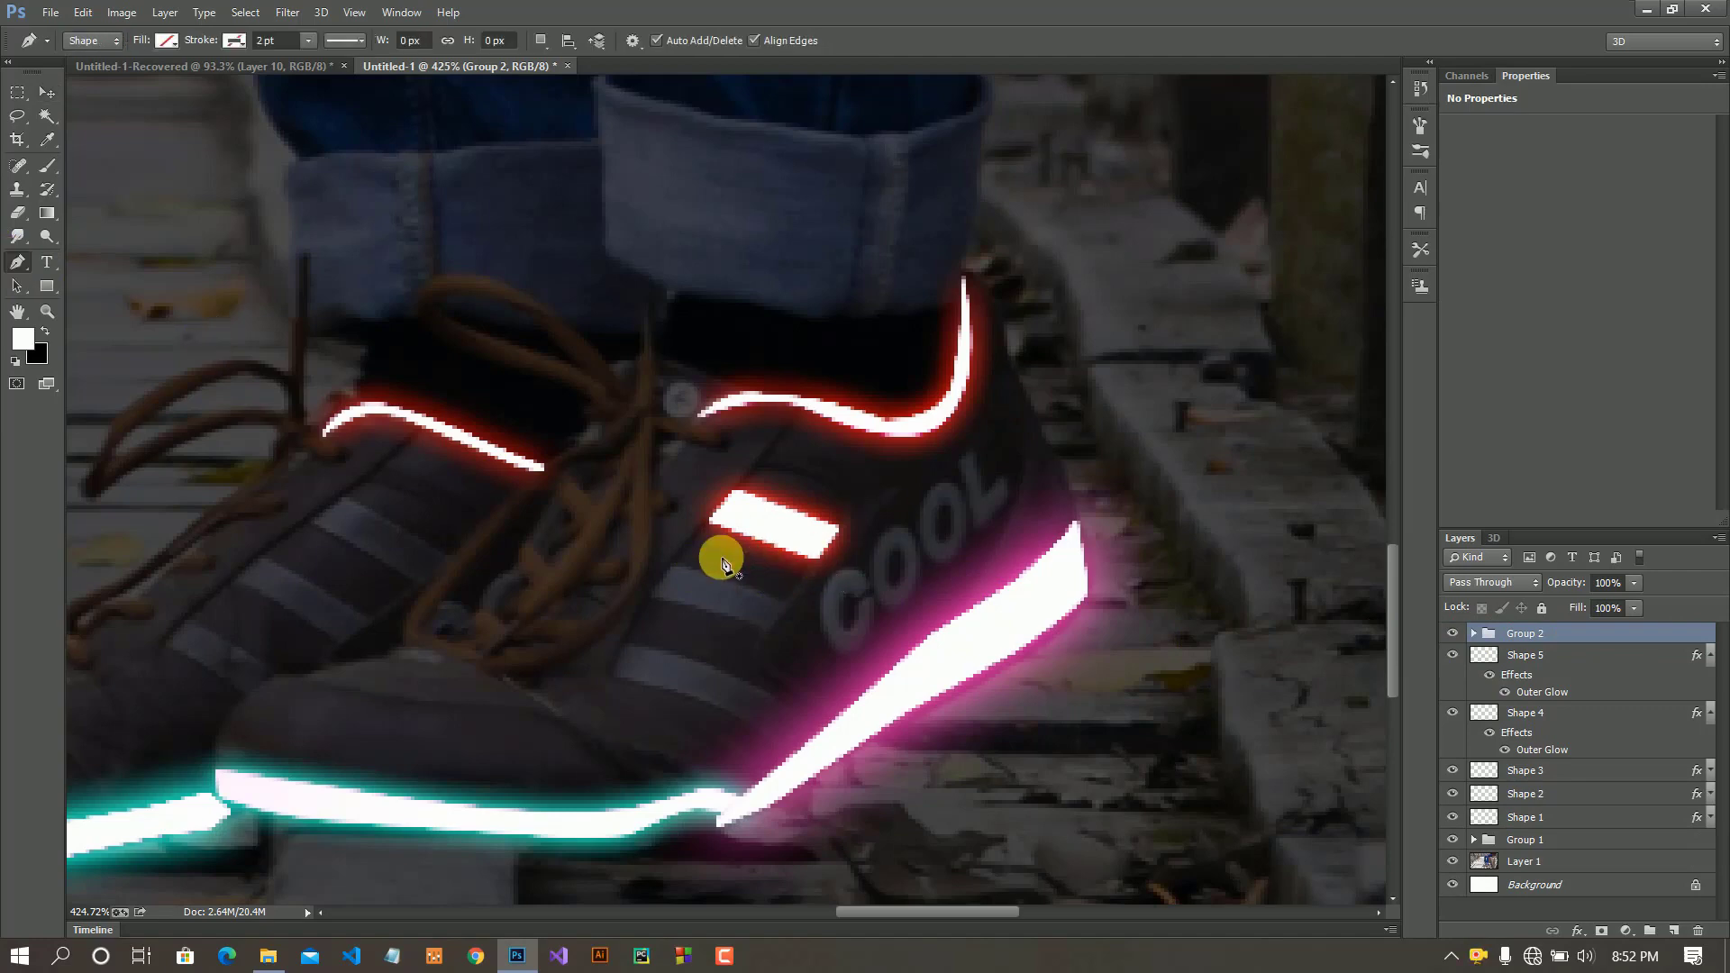
- Outline the next stripe on the near shoe and paste the red outer glow onto it
{"action": "left_click", "coordinate": [671, 567]}
{"action": "left_click", "coordinate": [763, 631]}
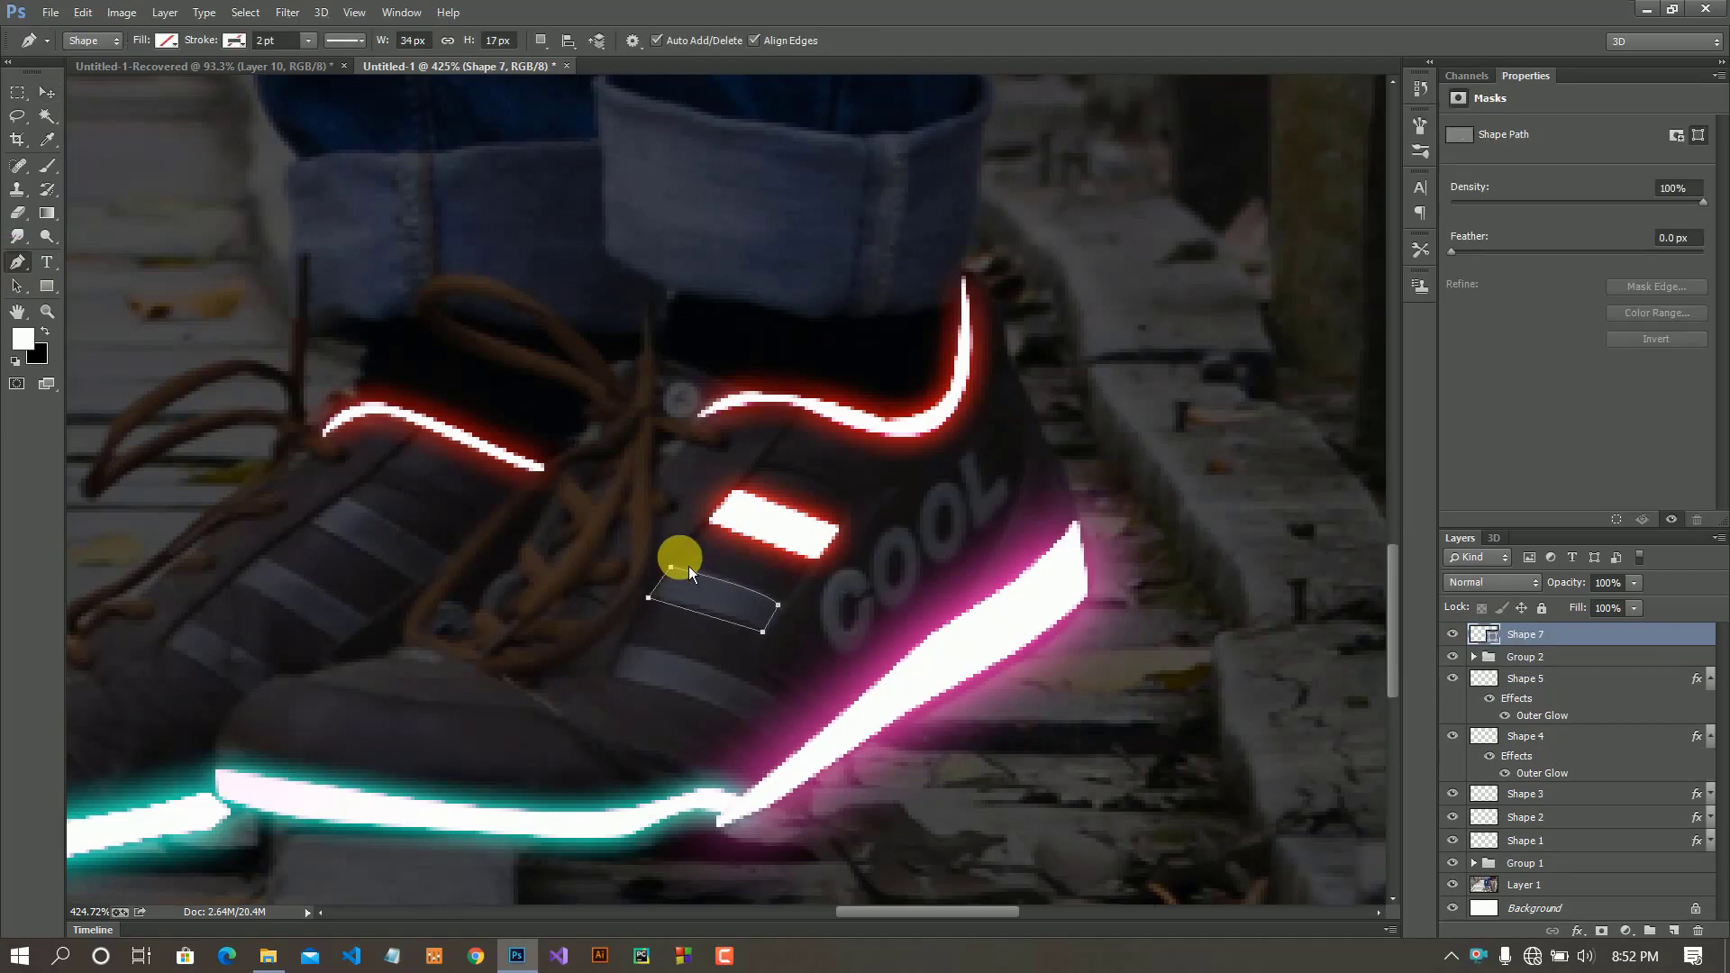
{"action": "left_click", "coordinate": [674, 566]}
{"action": "key", "text": "alt+BackSpace"}
{"action": "left_click", "coordinate": [46, 92]}
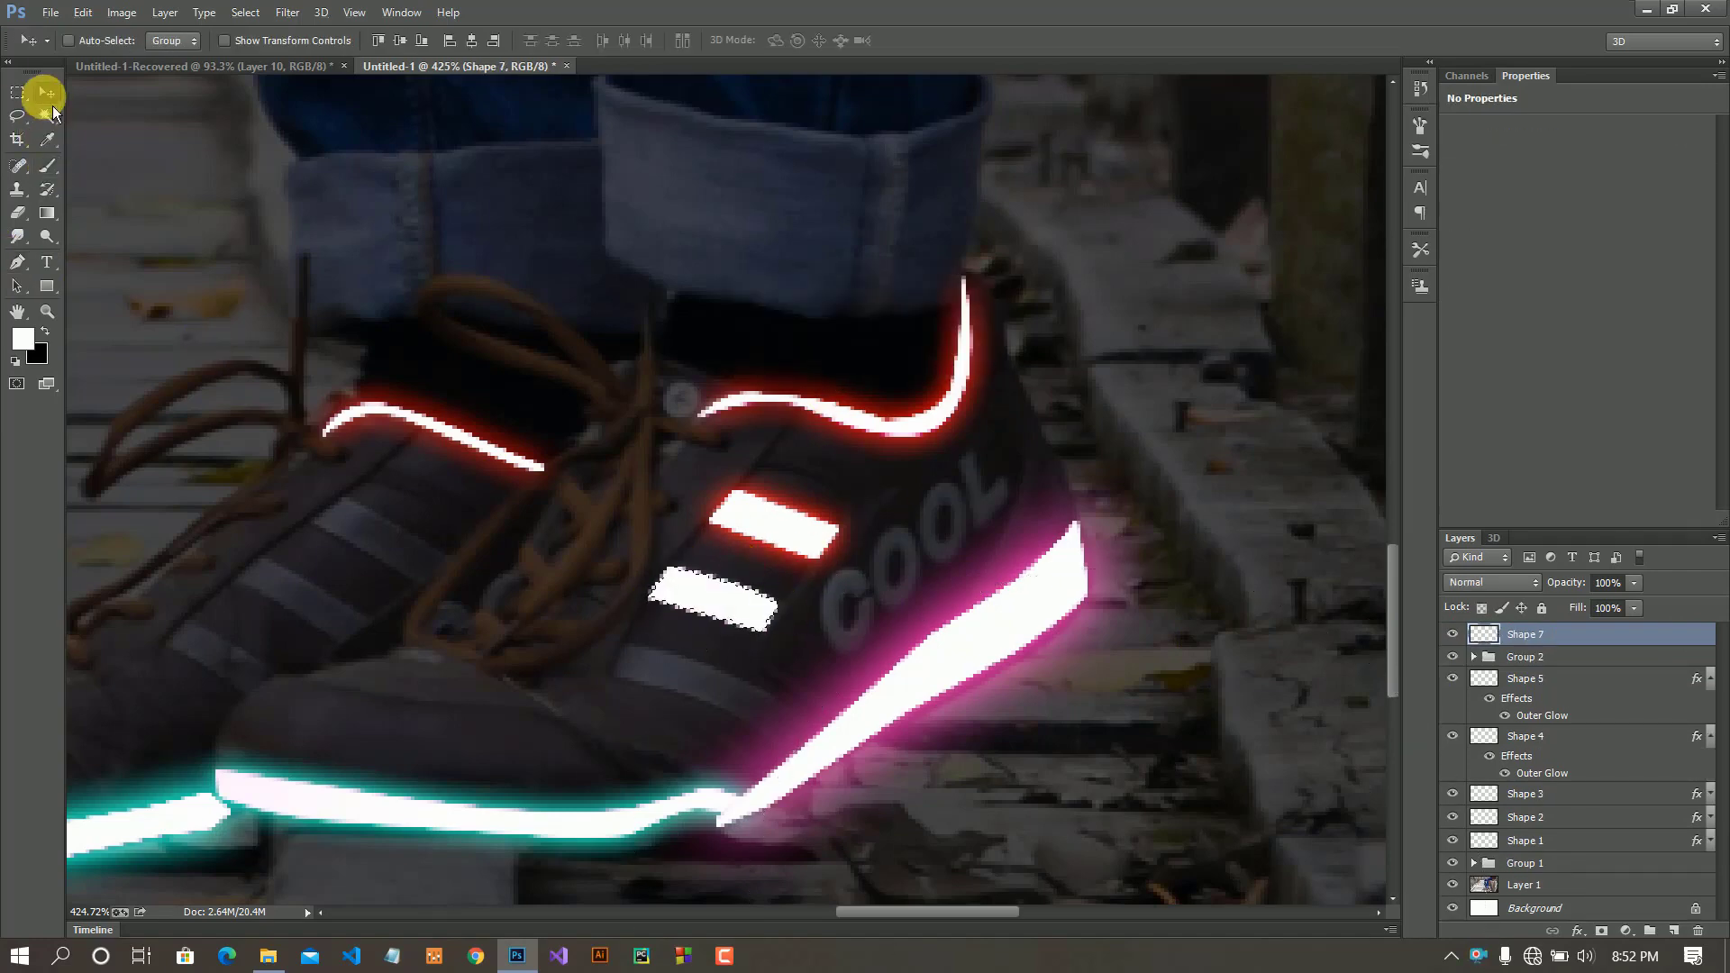
{"action": "right_click", "coordinate": [1525, 677]}
{"action": "left_click", "coordinate": [1143, 534]}
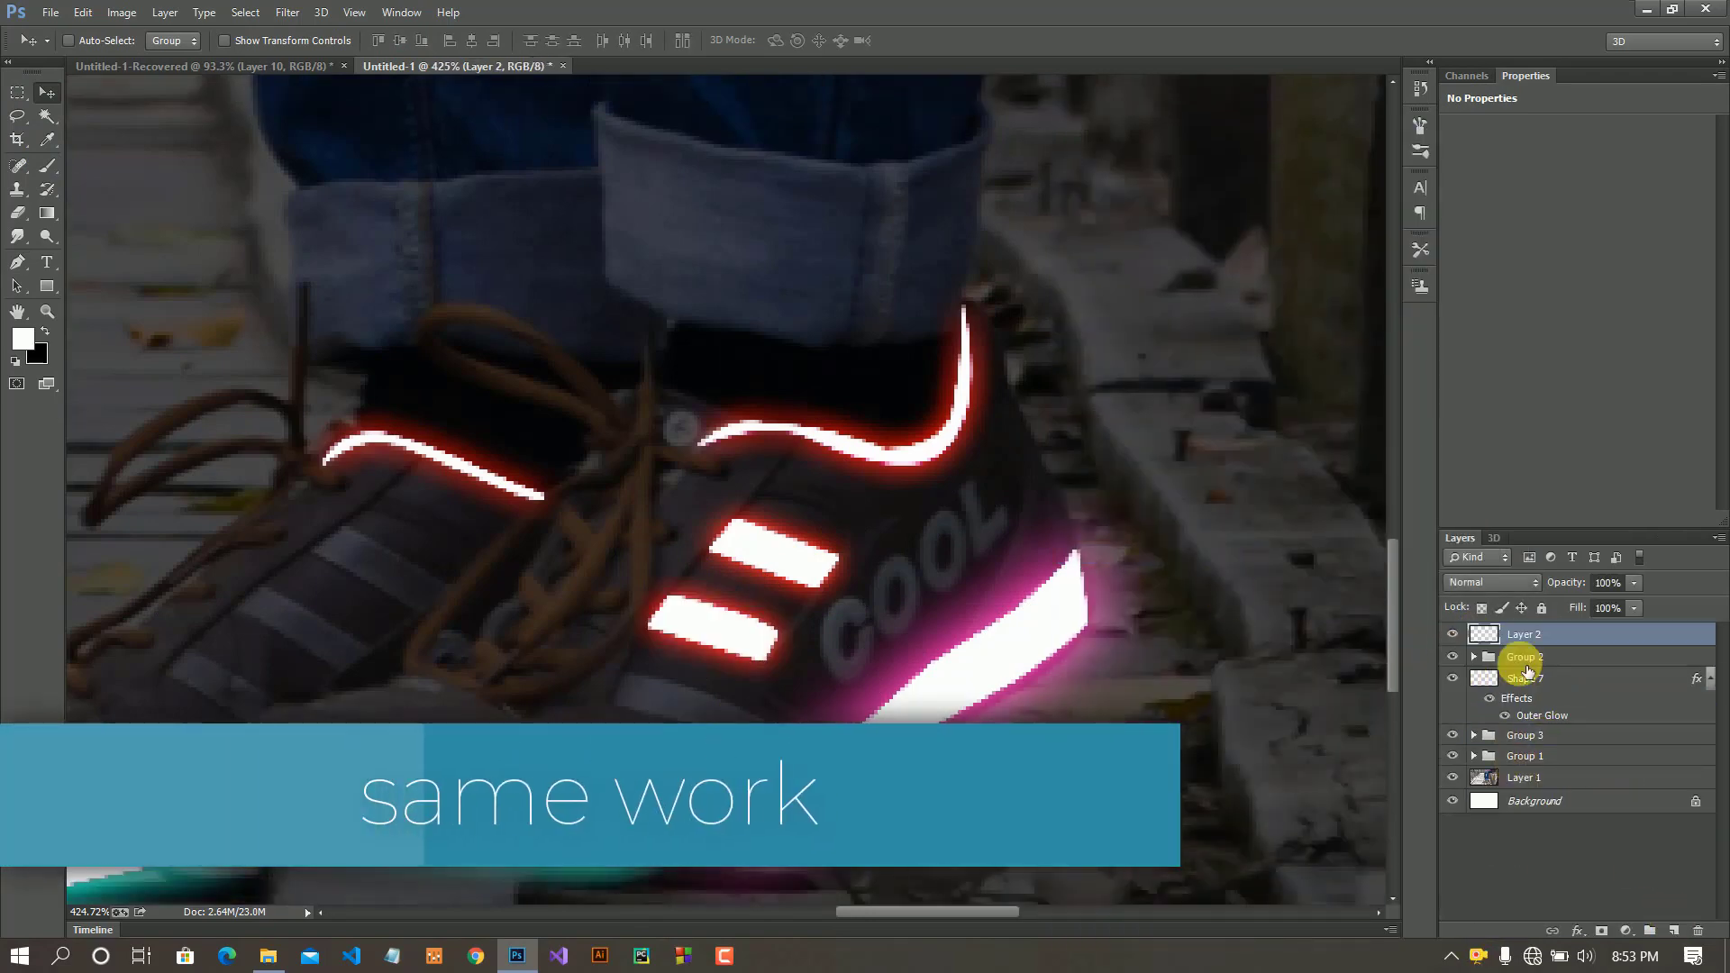
- Trace the third stripe, paint it white, paste the red glow, and move it into Group 2
{"action": "key", "text": "p"}
{"action": "left_click", "coordinate": [624, 676]}
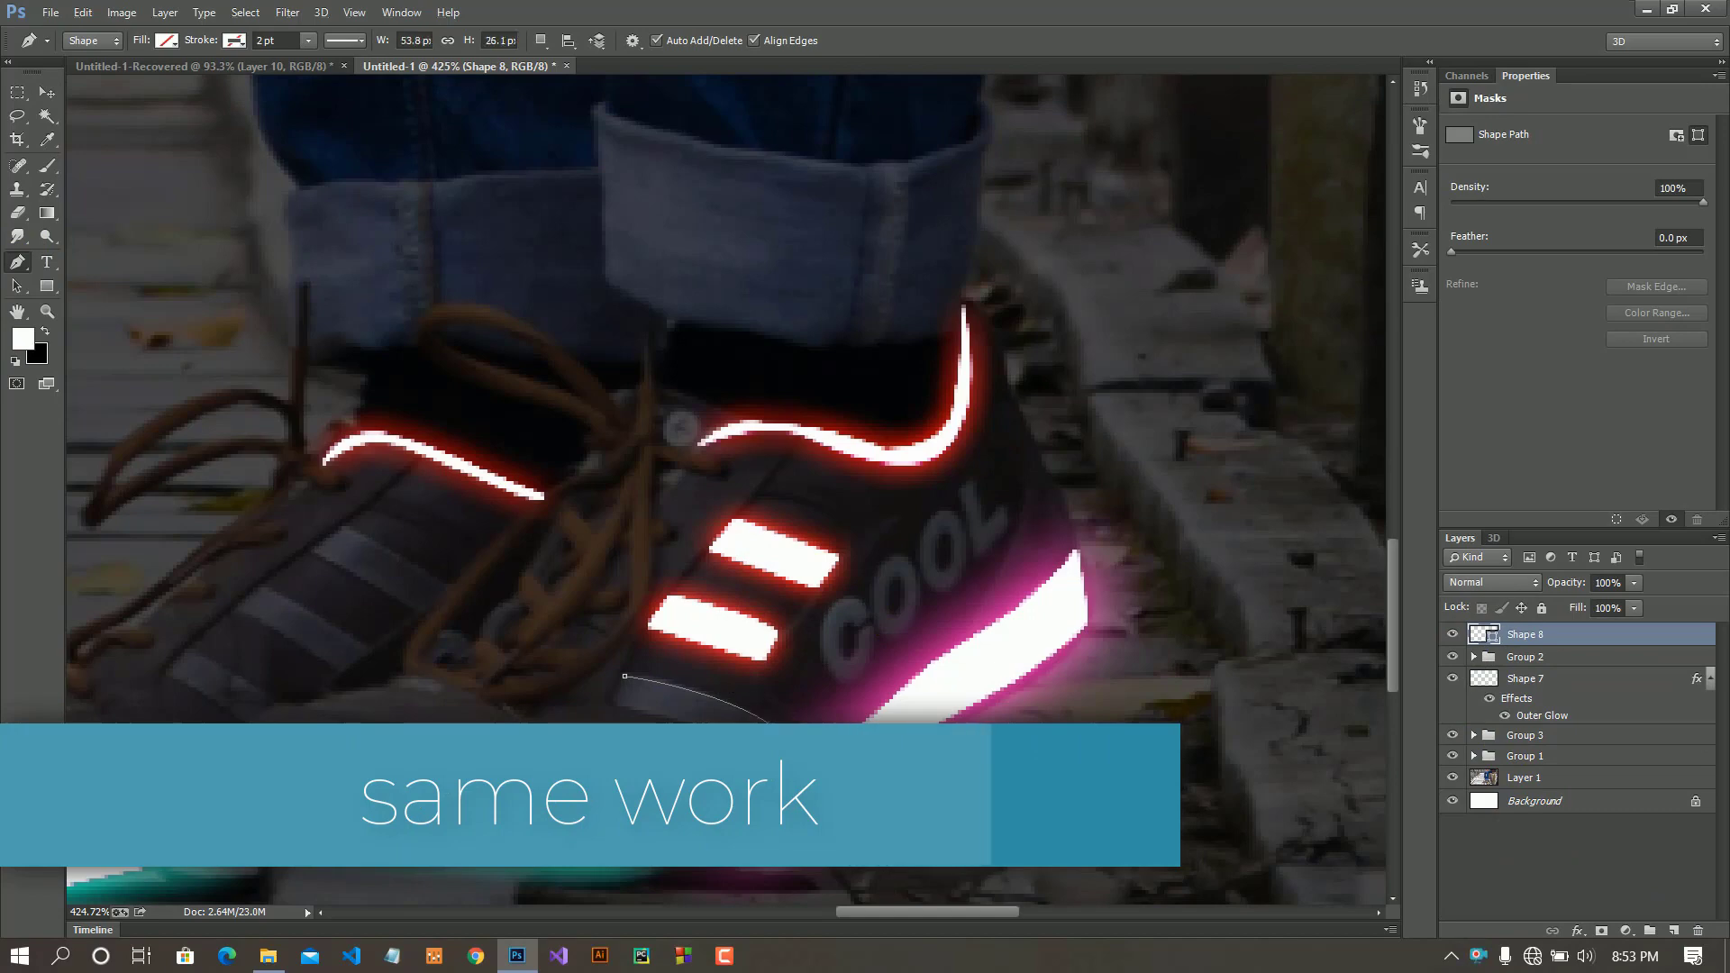
{"action": "left_click", "coordinate": [637, 725]}
{"action": "key", "text": "b"}
{"action": "left_click_drag", "start_coordinate": [781, 712], "coordinate": [724, 687]}
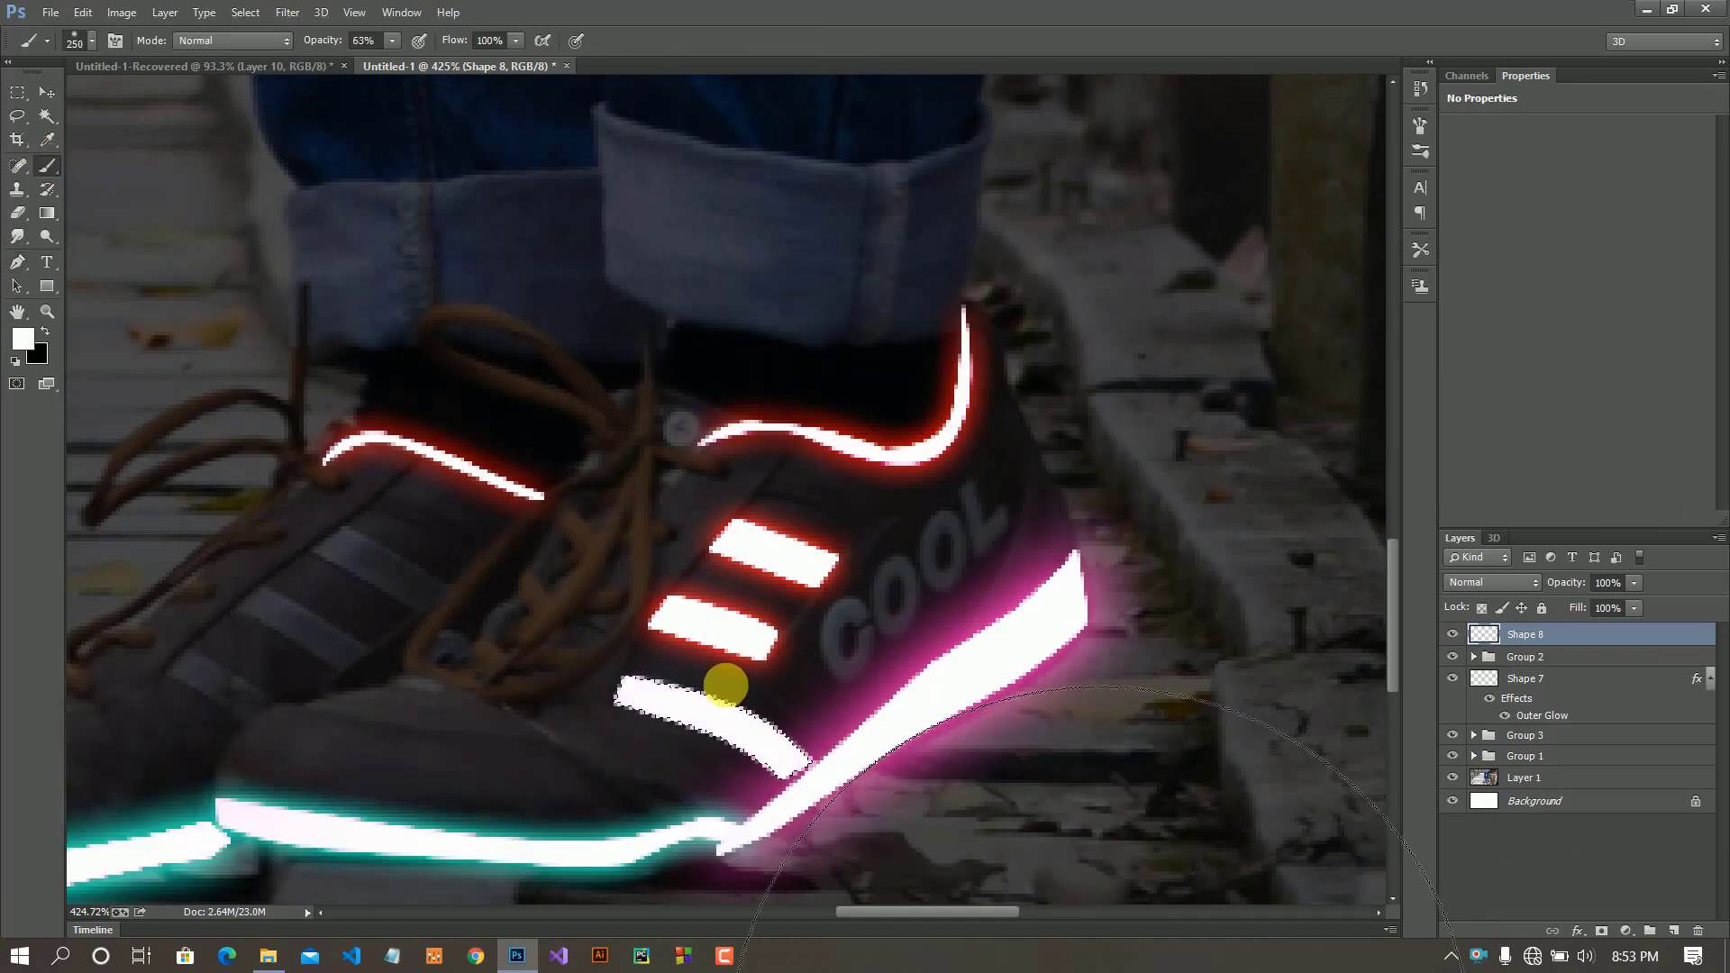
{"action": "right_click", "coordinate": [1540, 634]}
{"action": "left_click", "coordinate": [1158, 515]}
{"action": "left_click_drag", "start_coordinate": [1523, 634], "coordinate": [1523, 694]}
- Outline a curved far-shoe stripe, fill it white, add the red glow, and move it into Group 2
{"action": "key", "text": "p"}
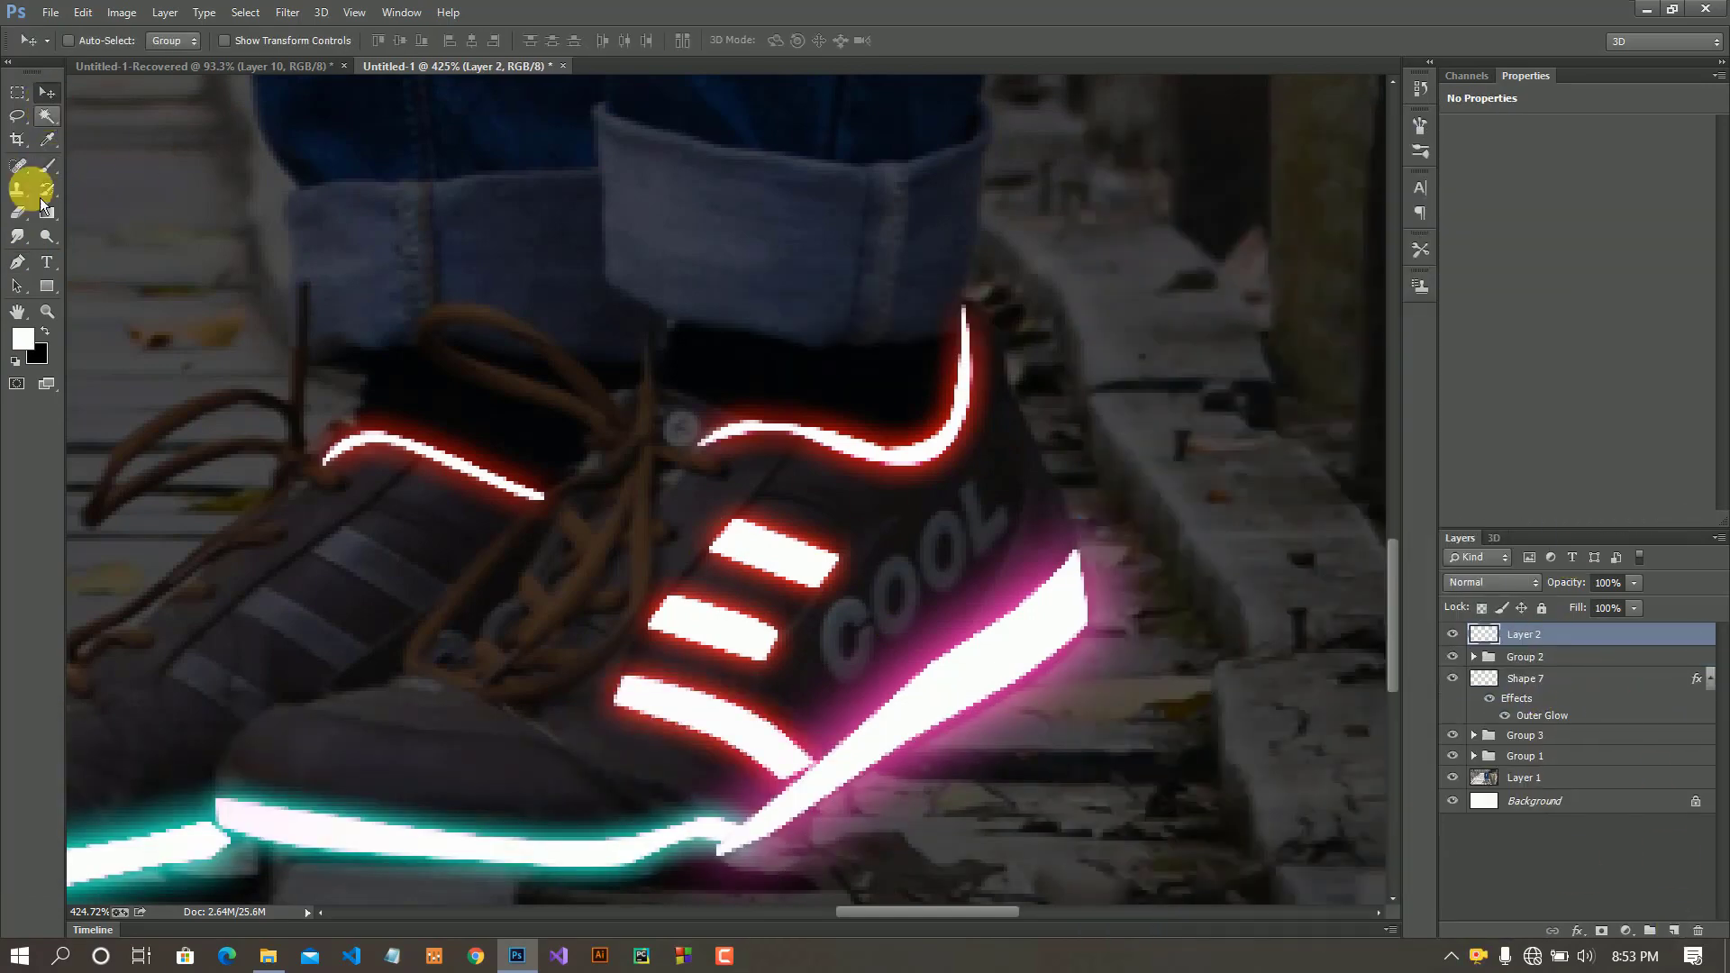
{"action": "left_click", "coordinate": [345, 531]}
{"action": "left_click_drag", "start_coordinate": [445, 588], "coordinate": [469, 600]}
{"action": "left_click", "coordinate": [419, 613]}
{"action": "left_click", "coordinate": [311, 547]}
{"action": "left_click", "coordinate": [345, 531]}
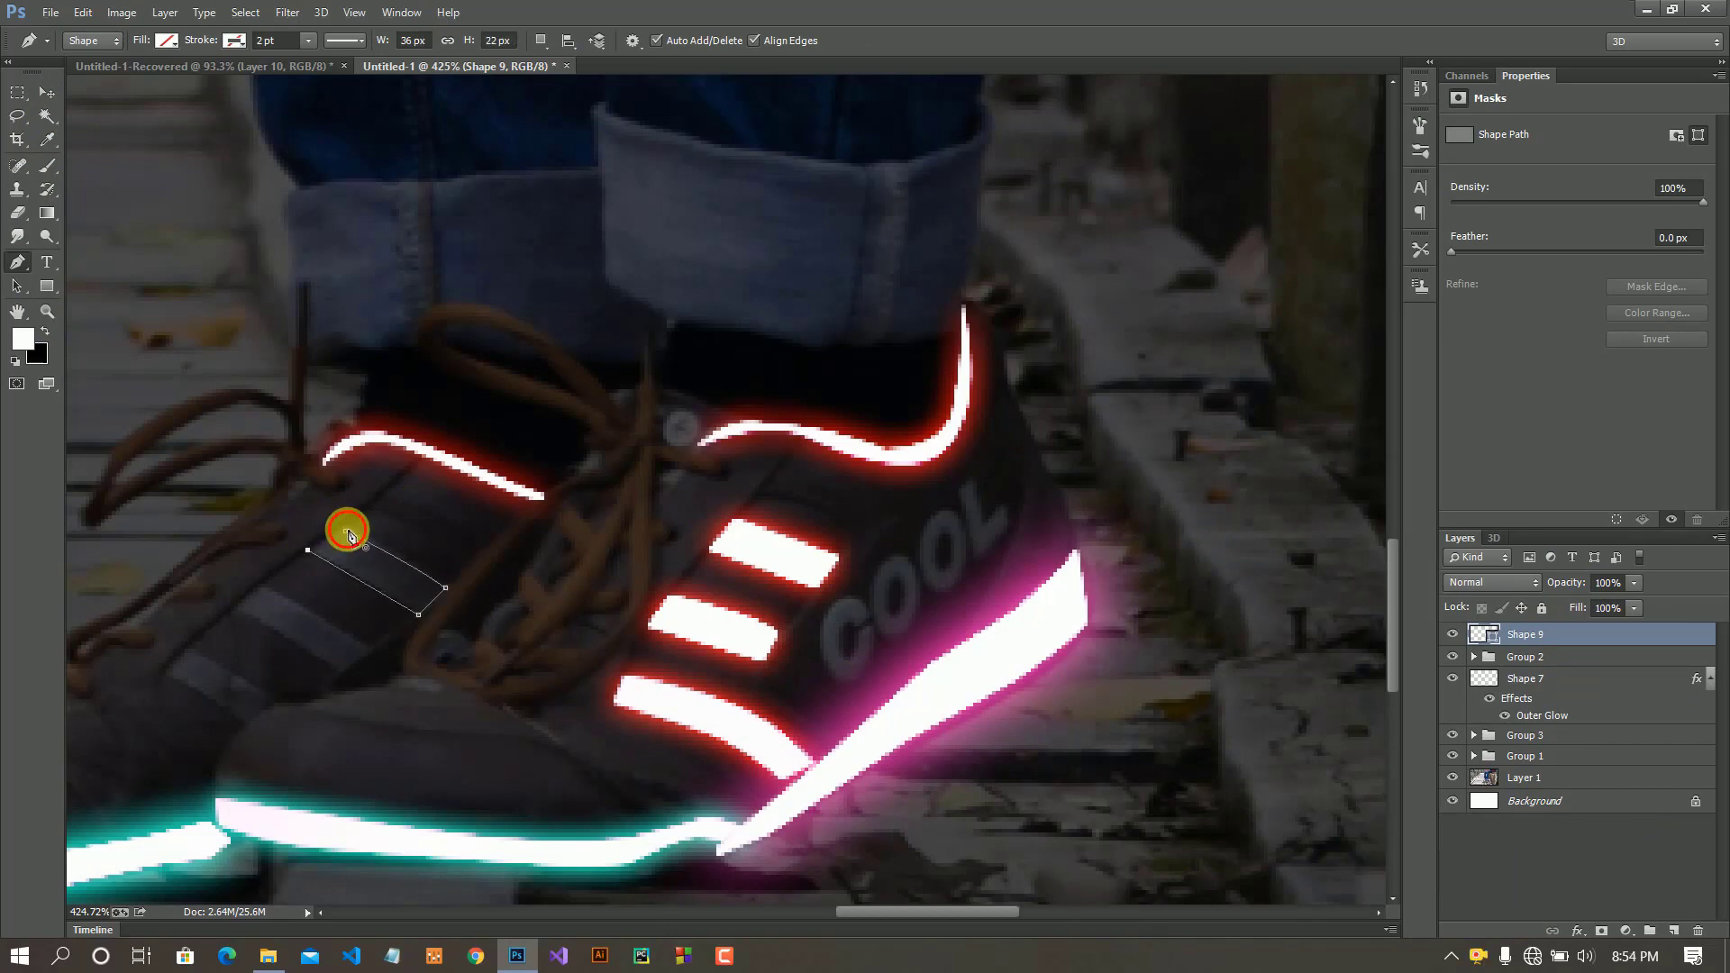
{"action": "left_click", "coordinate": [46, 166]}
{"action": "left_click", "coordinate": [358, 550]}
{"action": "left_click", "coordinate": [46, 92]}
{"action": "right_click", "coordinate": [1532, 634]}
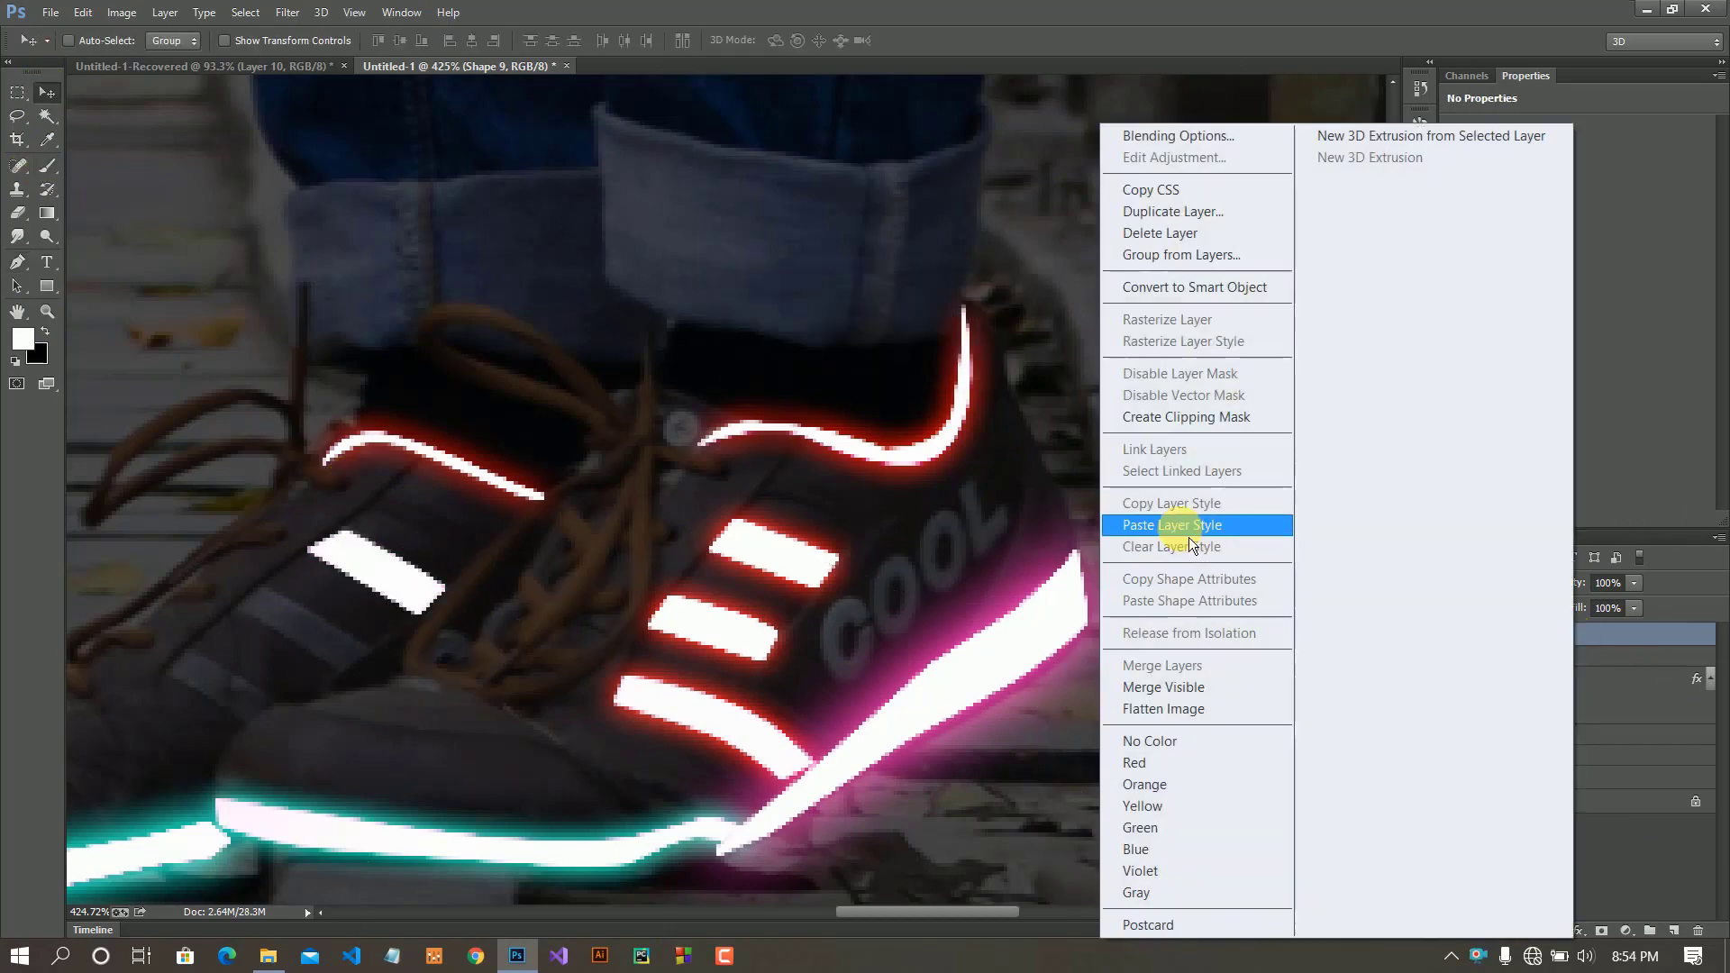
{"action": "left_click", "coordinate": [1158, 529]}
{"action": "left_click_drag", "start_coordinate": [1523, 665], "coordinate": [1523, 699]}
- Trace the next far-shoe stripe, rasterize and paint it white, and move it into Group 2
{"action": "key", "text": "p"}
{"action": "left_click", "coordinate": [261, 587]}
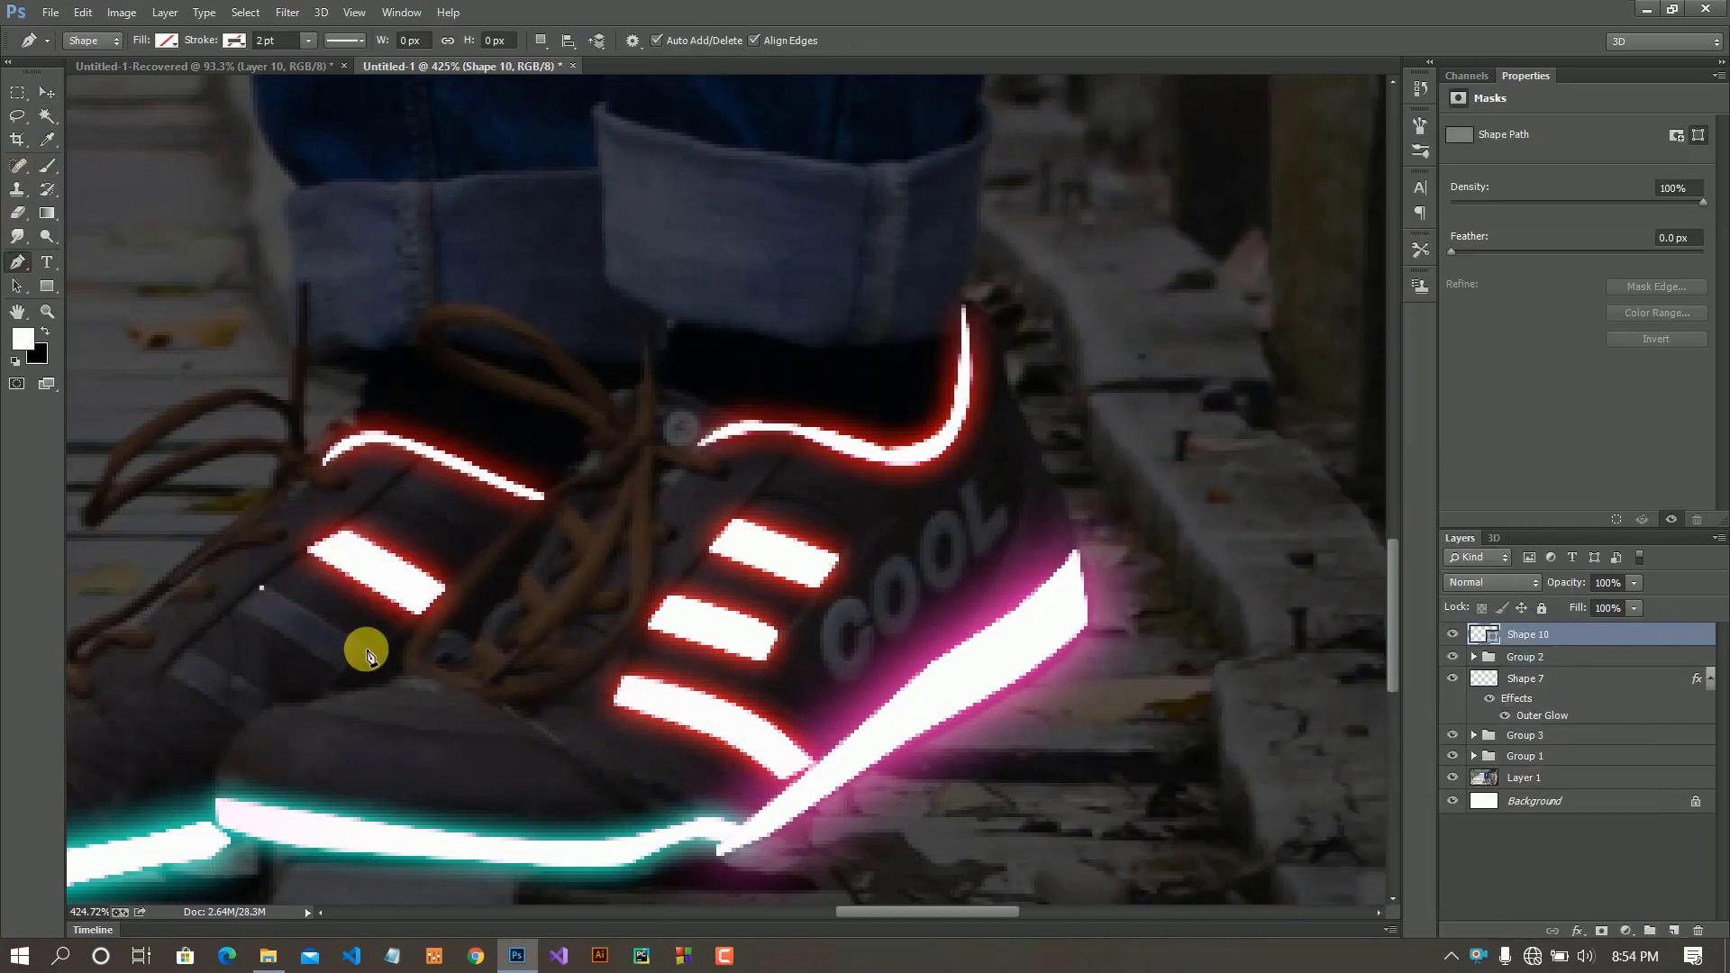
{"action": "mouse_move", "coordinate": [366, 645]}
{"action": "left_mouse_down"}
{"action": "mouse_move", "coordinate": [783, 549]}
{"action": "mouse_move", "coordinate": [831, 592]}
{"action": "left_mouse_up"}
{"action": "left_click", "coordinate": [755, 578]}
{"action": "left_click", "coordinate": [652, 512]}
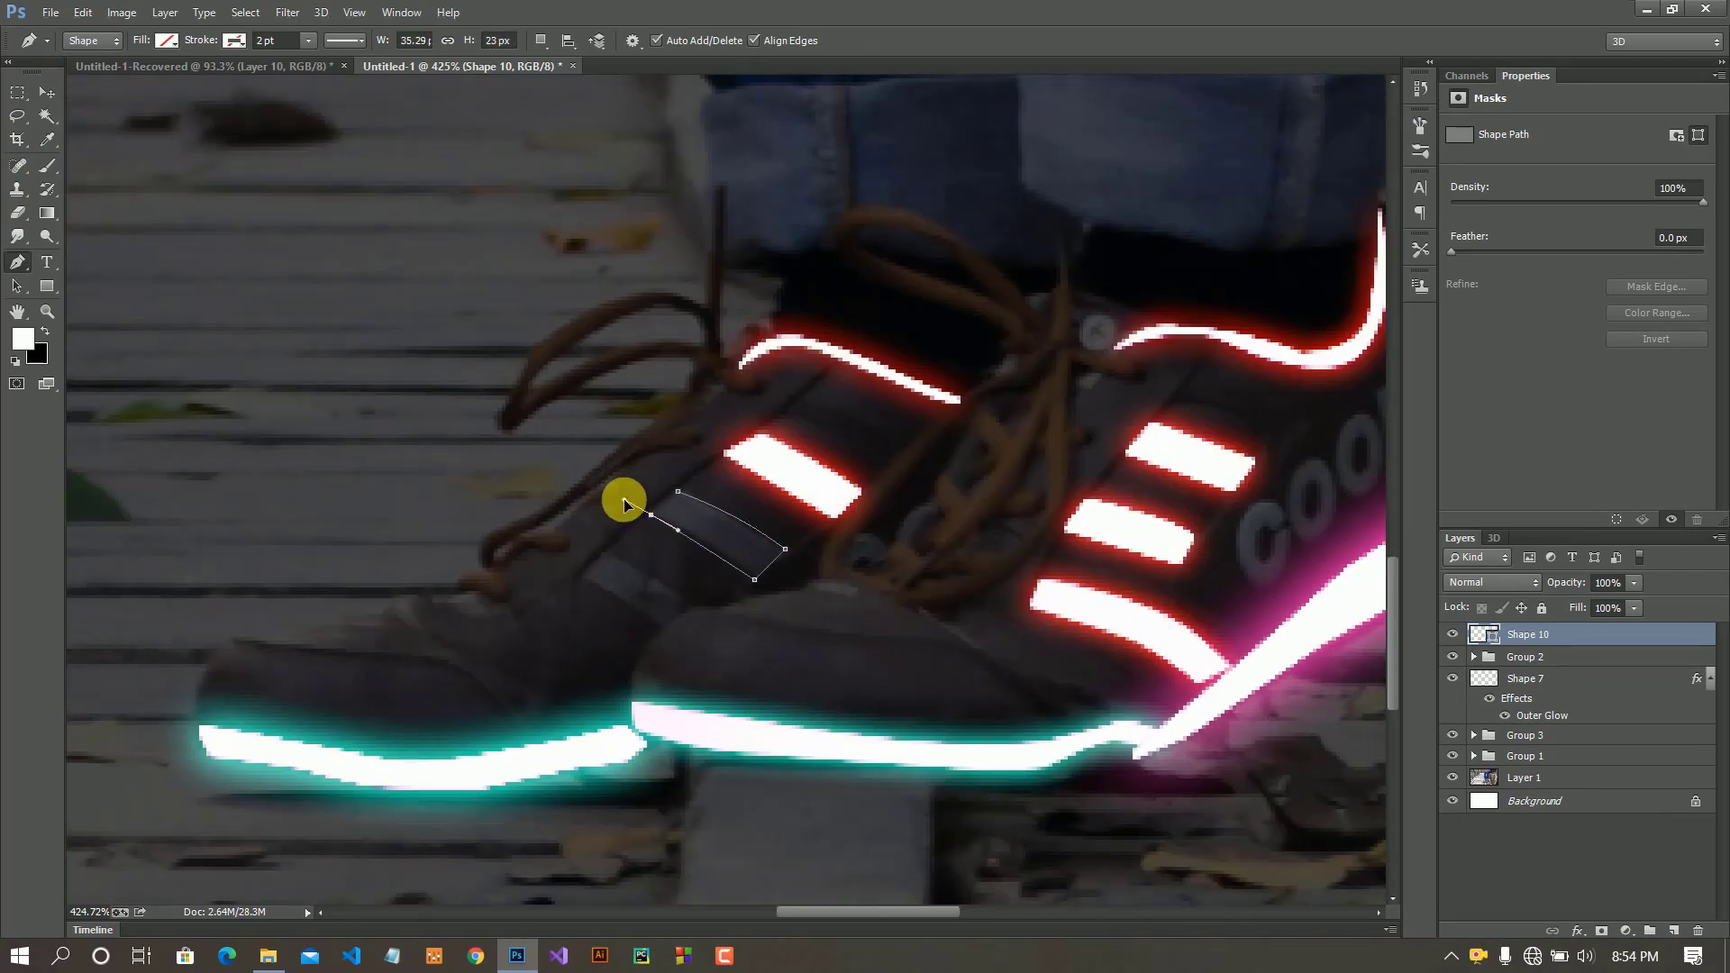
{"action": "key", "text": "ctrl+Return"}
{"action": "key", "text": "b"}
{"action": "left_click", "coordinate": [783, 522]}
{"action": "key", "text": "Return"}
{"action": "left_click_drag", "start_coordinate": [783, 522], "coordinate": [664, 502]}
{"action": "key", "text": "v"}
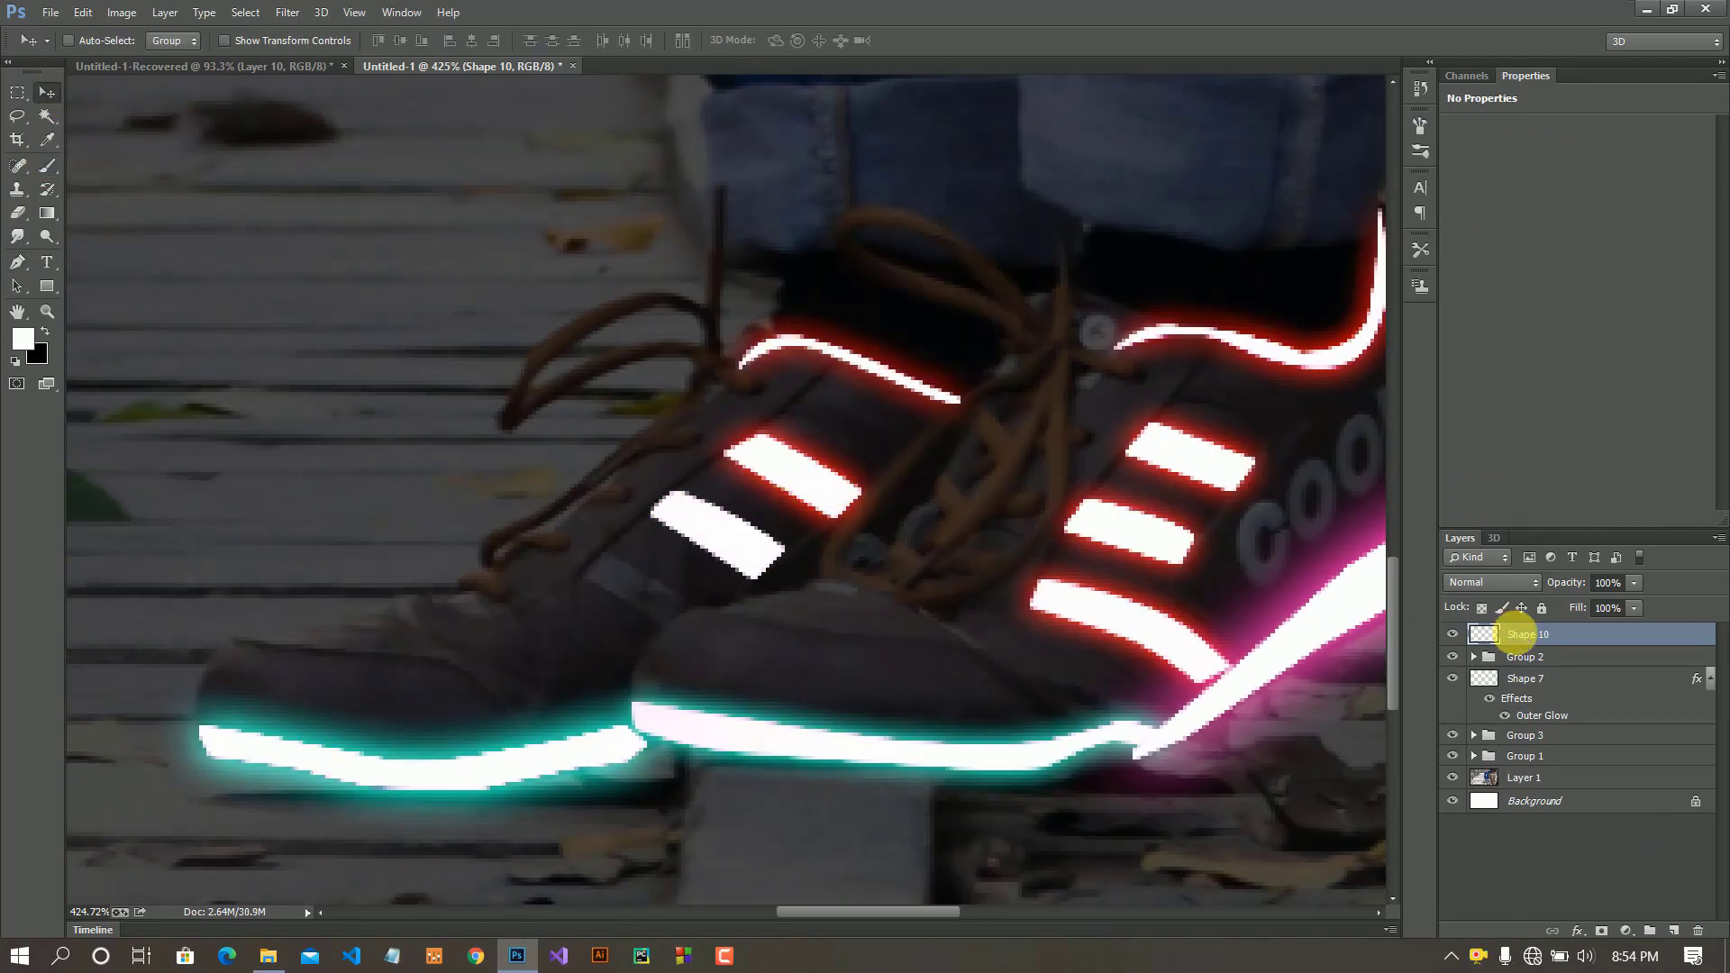
{"action": "left_click_drag", "start_coordinate": [1514, 634], "coordinate": [1522, 657]}
- Trace the last far-shoe stripe, paint it white, and paste the red outer glow onto it
{"action": "left_click", "coordinate": [27, 263]}
{"action": "left_click", "coordinate": [605, 553]}
{"action": "left_click", "coordinate": [697, 606]}
{"action": "left_click", "coordinate": [662, 625]}
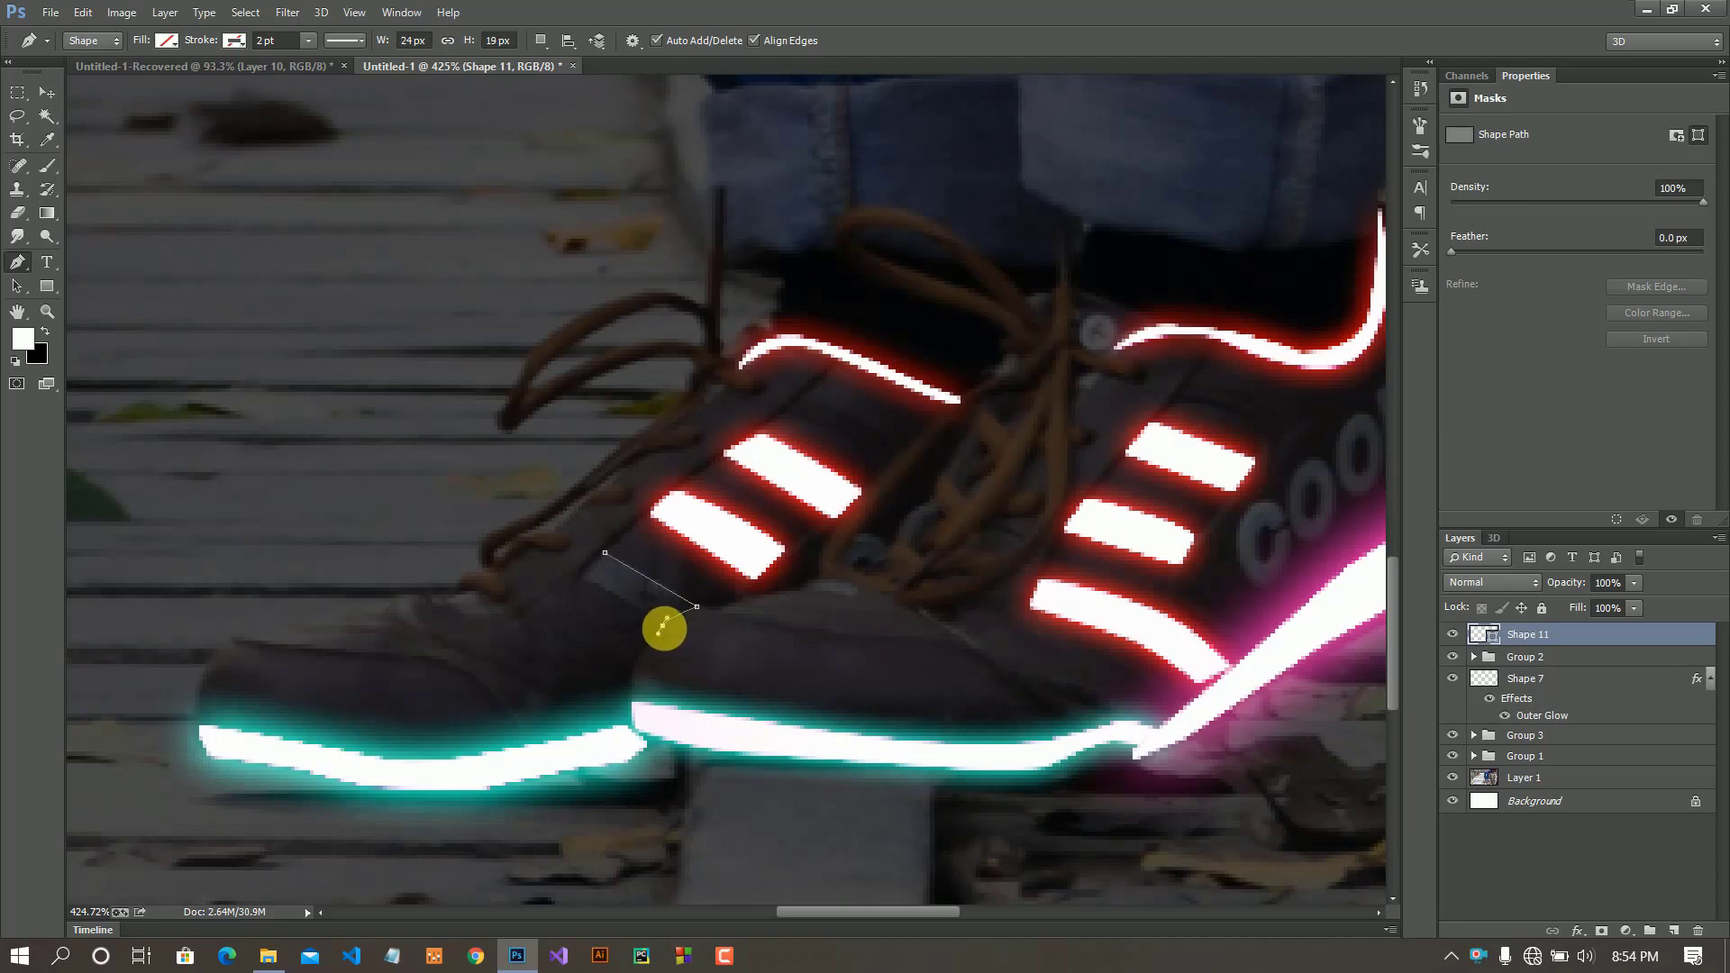
{"action": "left_click_drag", "start_coordinate": [583, 575], "coordinate": [626, 594]}
{"action": "left_click", "coordinate": [604, 553]}
{"action": "key", "text": "b"}
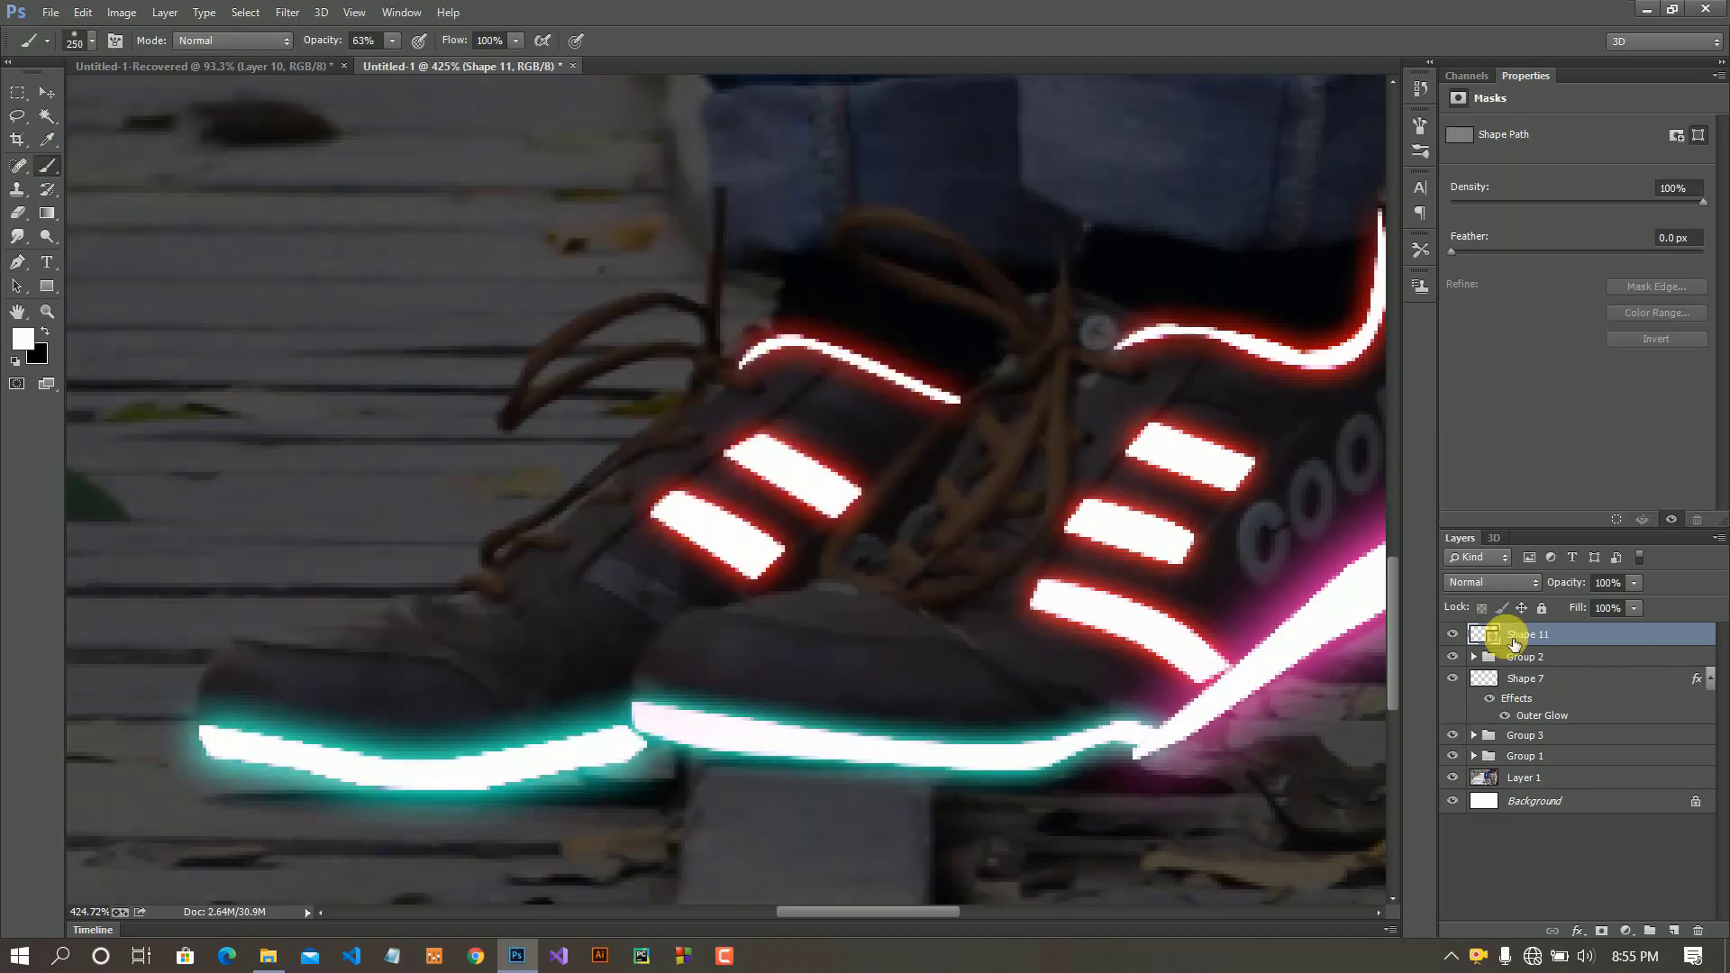
{"action": "left_click", "coordinate": [621, 590]}
{"action": "left_click", "coordinate": [796, 363]}
{"action": "left_click", "coordinate": [631, 590]}
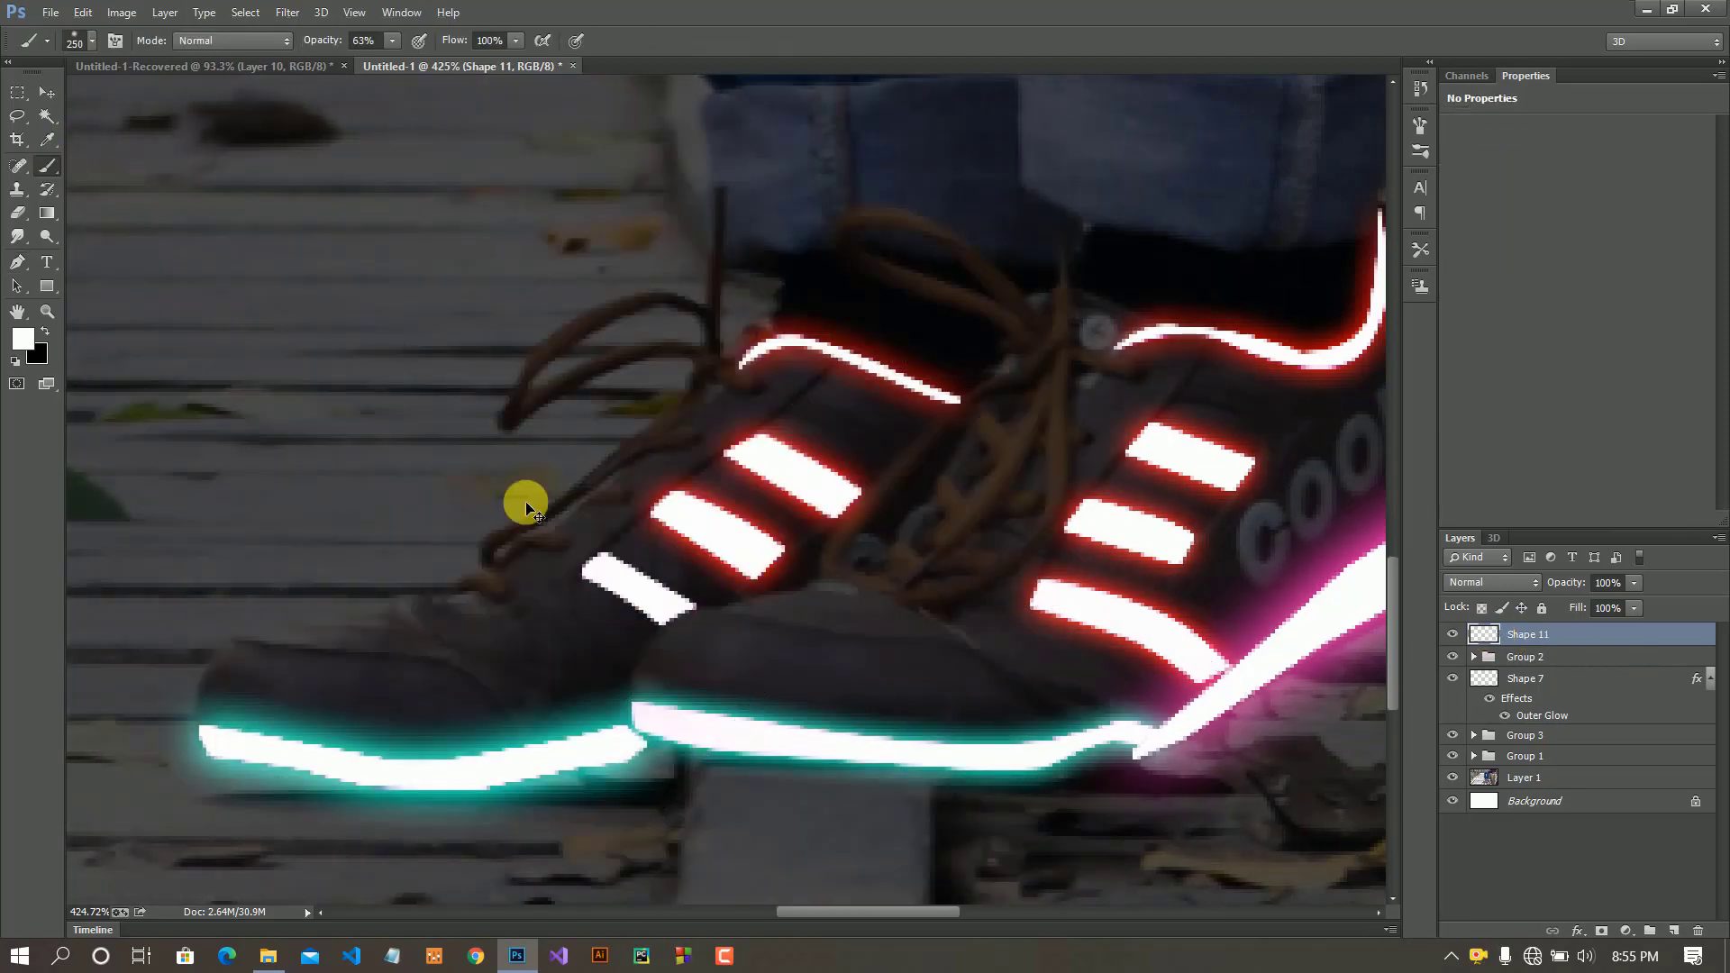
{"action": "key", "text": "v"}
{"action": "right_click", "coordinate": [1605, 636]}
{"action": "left_click", "coordinate": [1162, 587]}
{"action": "key", "text": "ctrl+e"}
- On a new layer, draw an arc beside the knee with a white 1 pt stroke
{"action": "scroll", "coordinate": [645, 591], "scroll_direction": "down", "scroll_amount": 10}
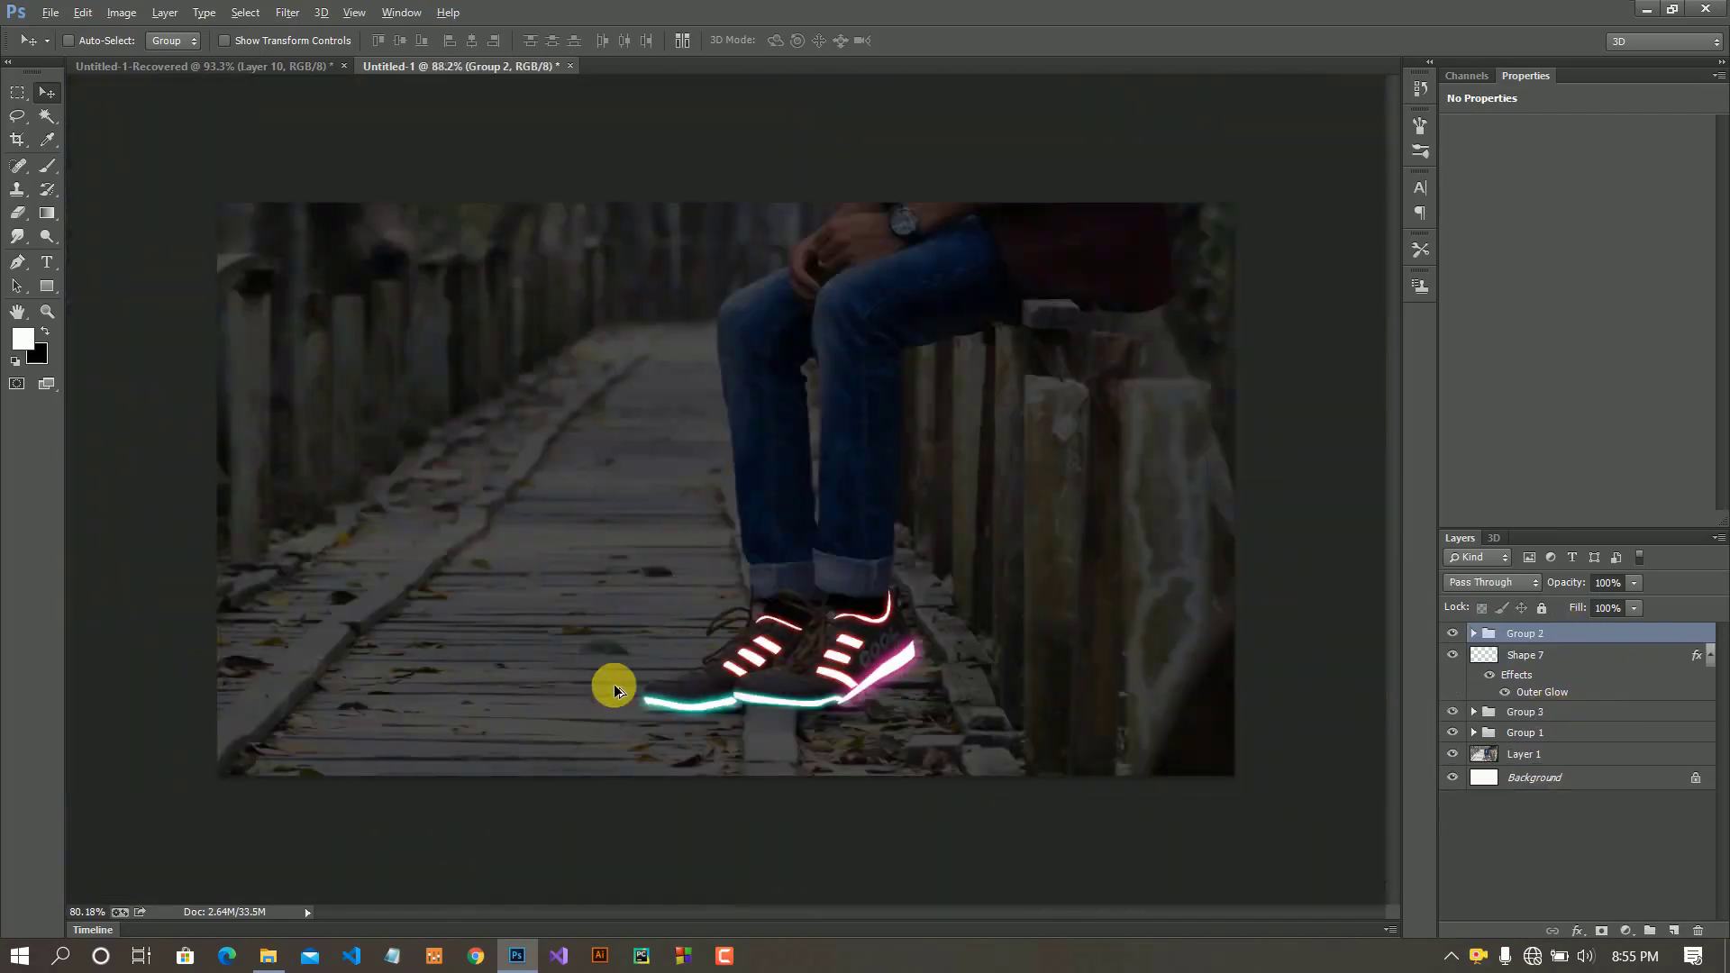
{"action": "left_click", "coordinate": [1674, 932]}
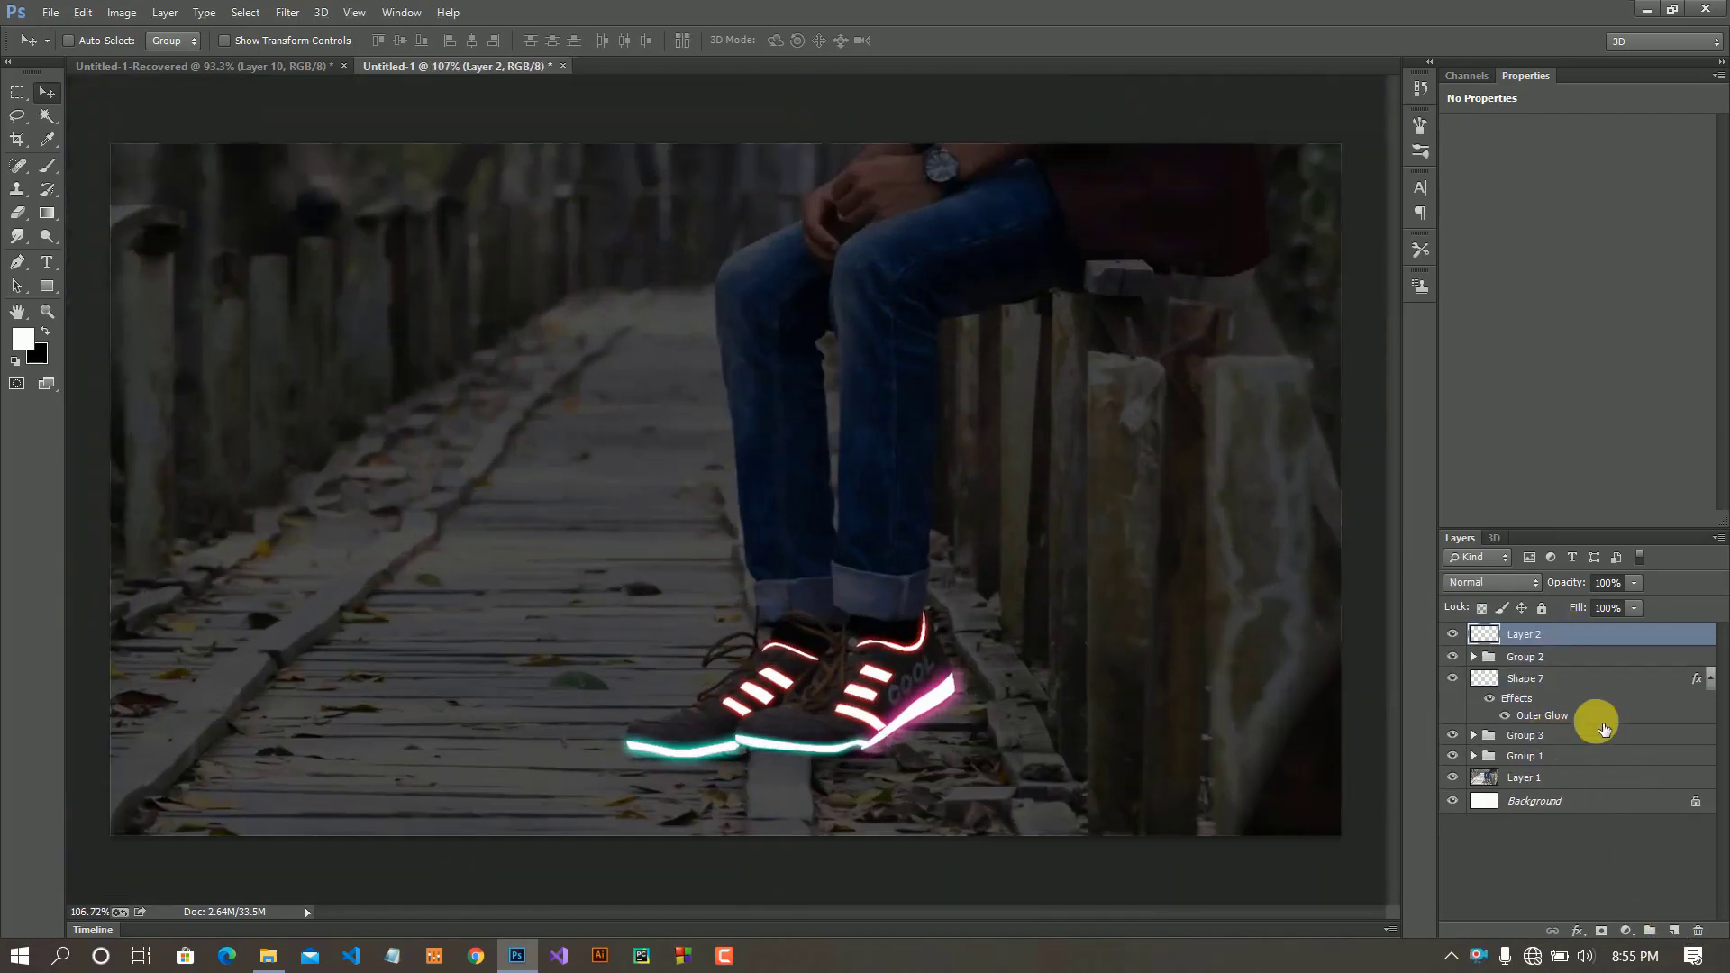
{"action": "left_click", "coordinate": [17, 263]}
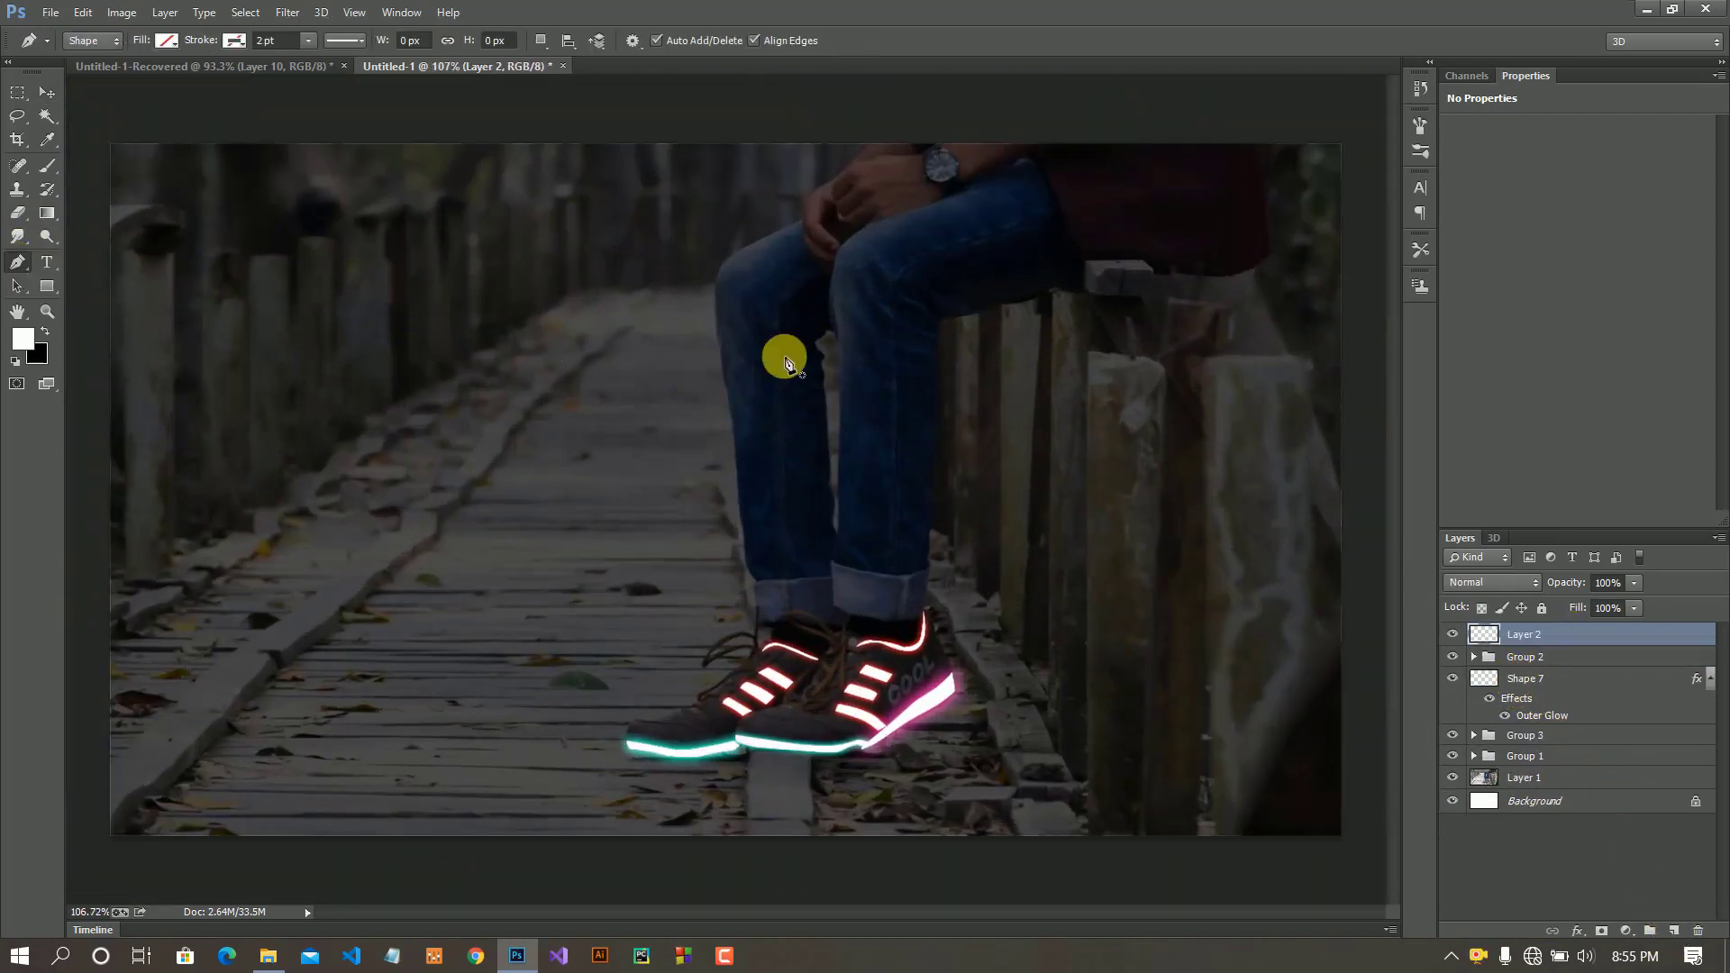
{"action": "scroll", "coordinate": [693, 329], "scroll_direction": "up", "scroll_amount": 4}
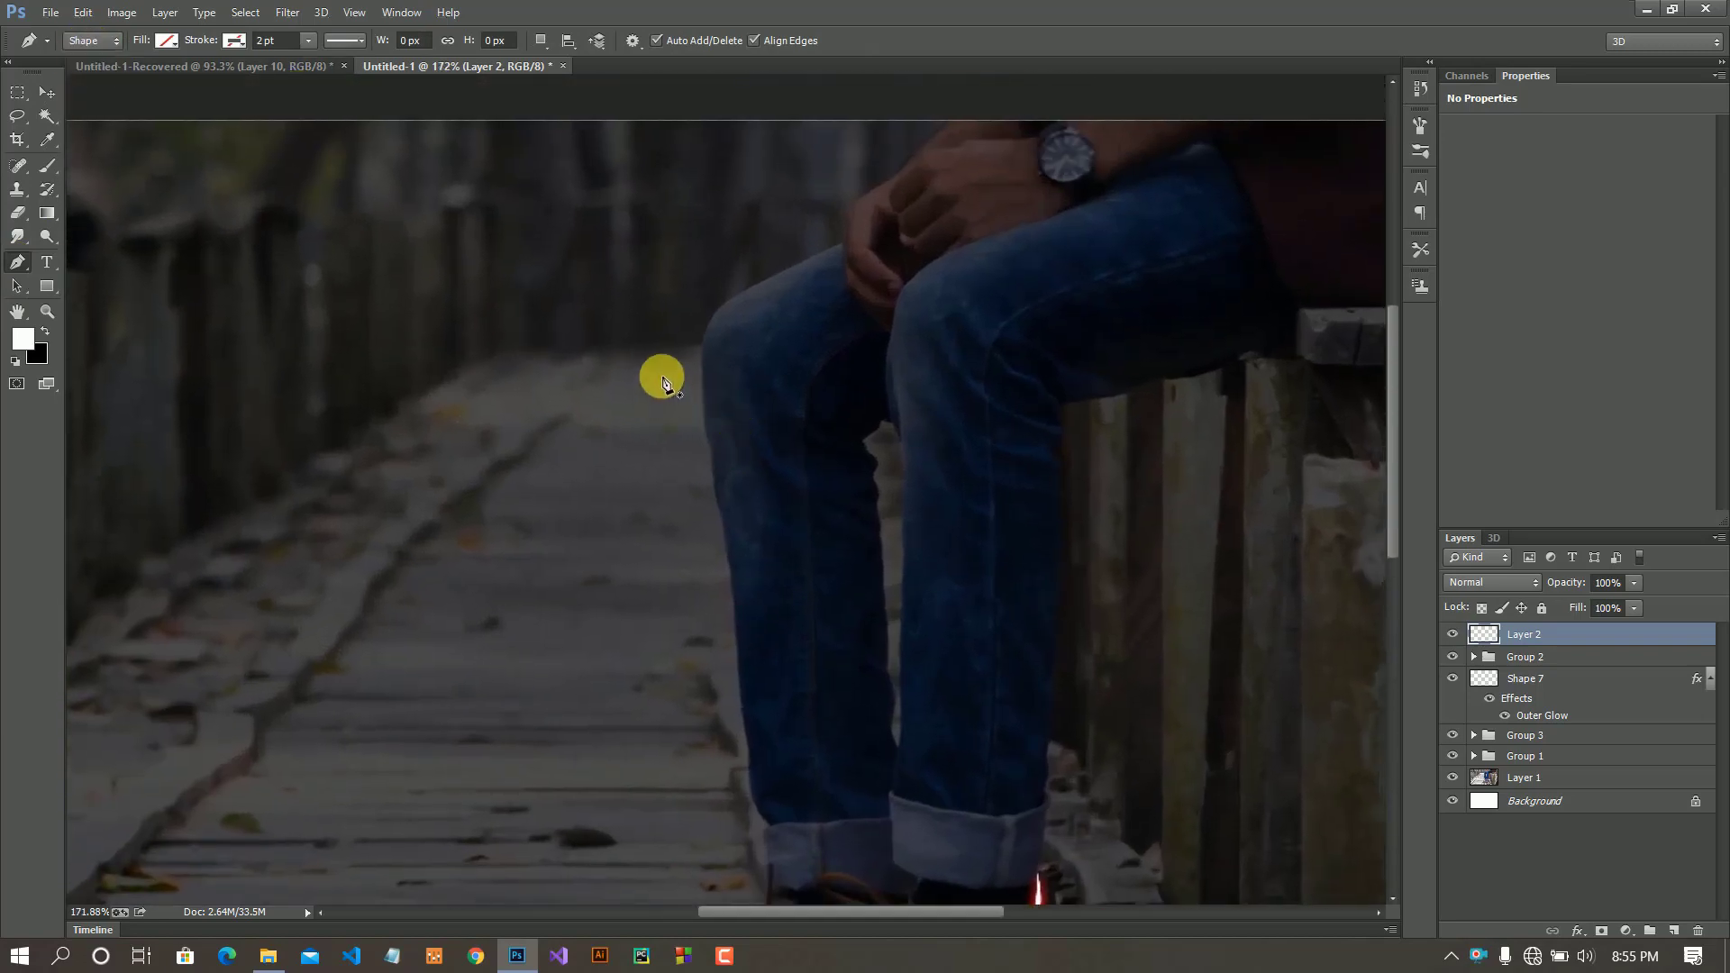
{"action": "left_click", "coordinate": [662, 377]}
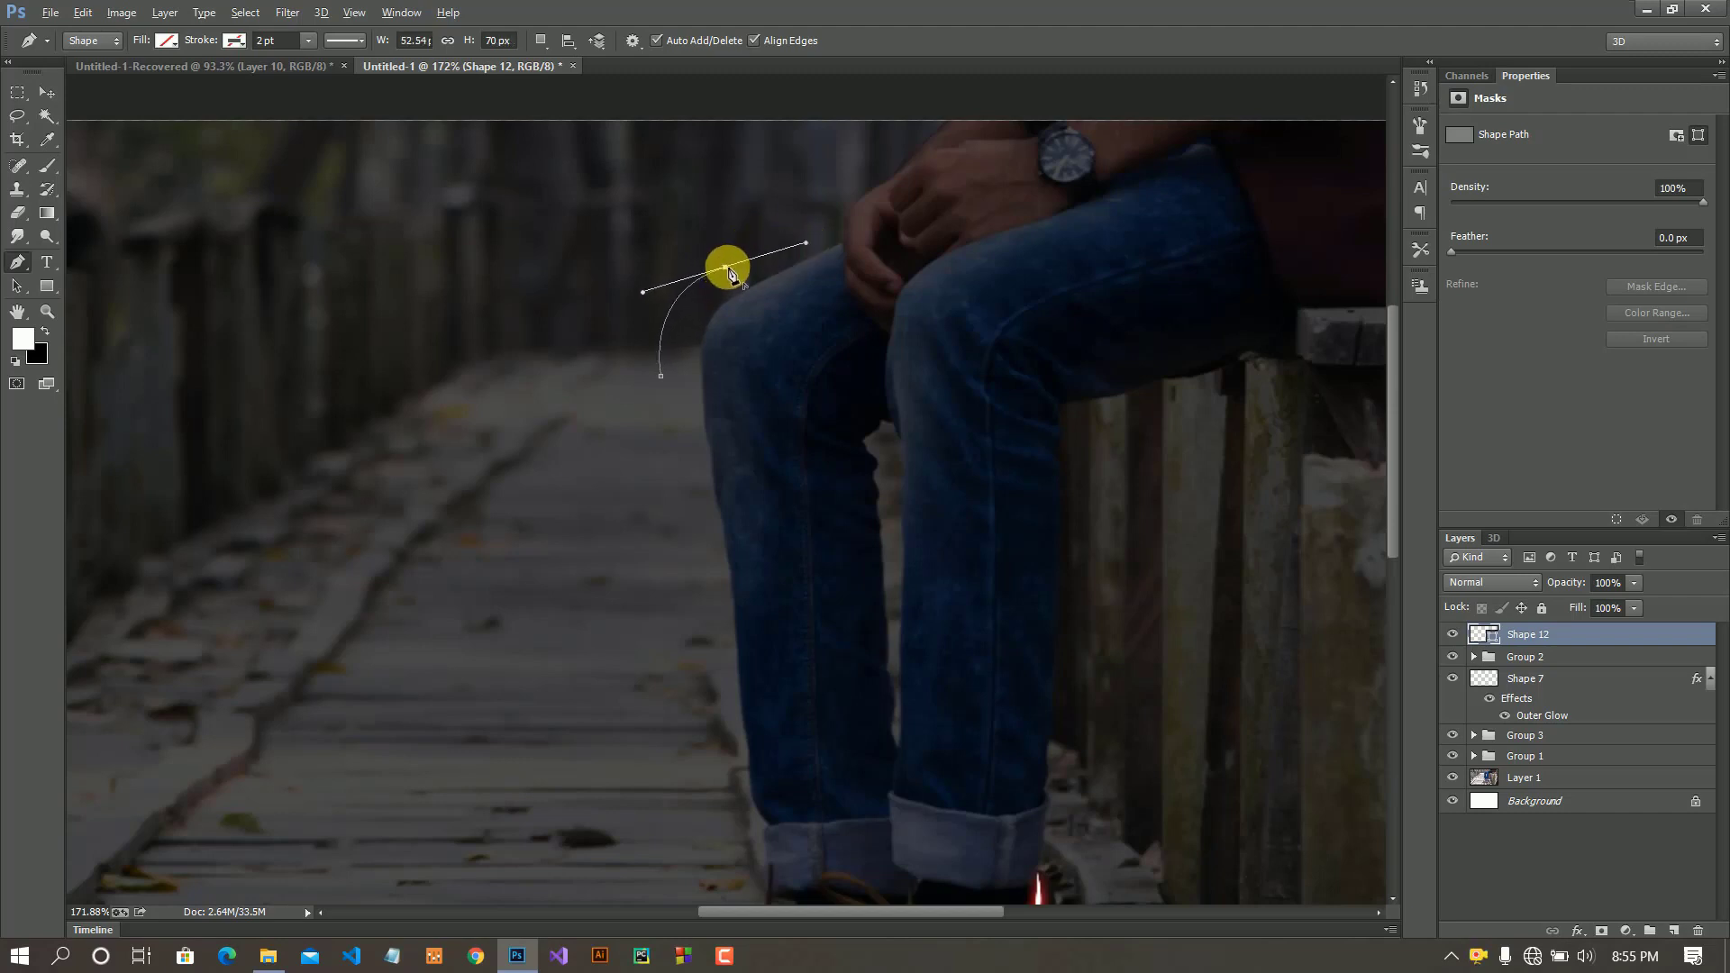
{"action": "left_click", "coordinate": [234, 40]}
{"action": "left_click", "coordinate": [187, 58]}
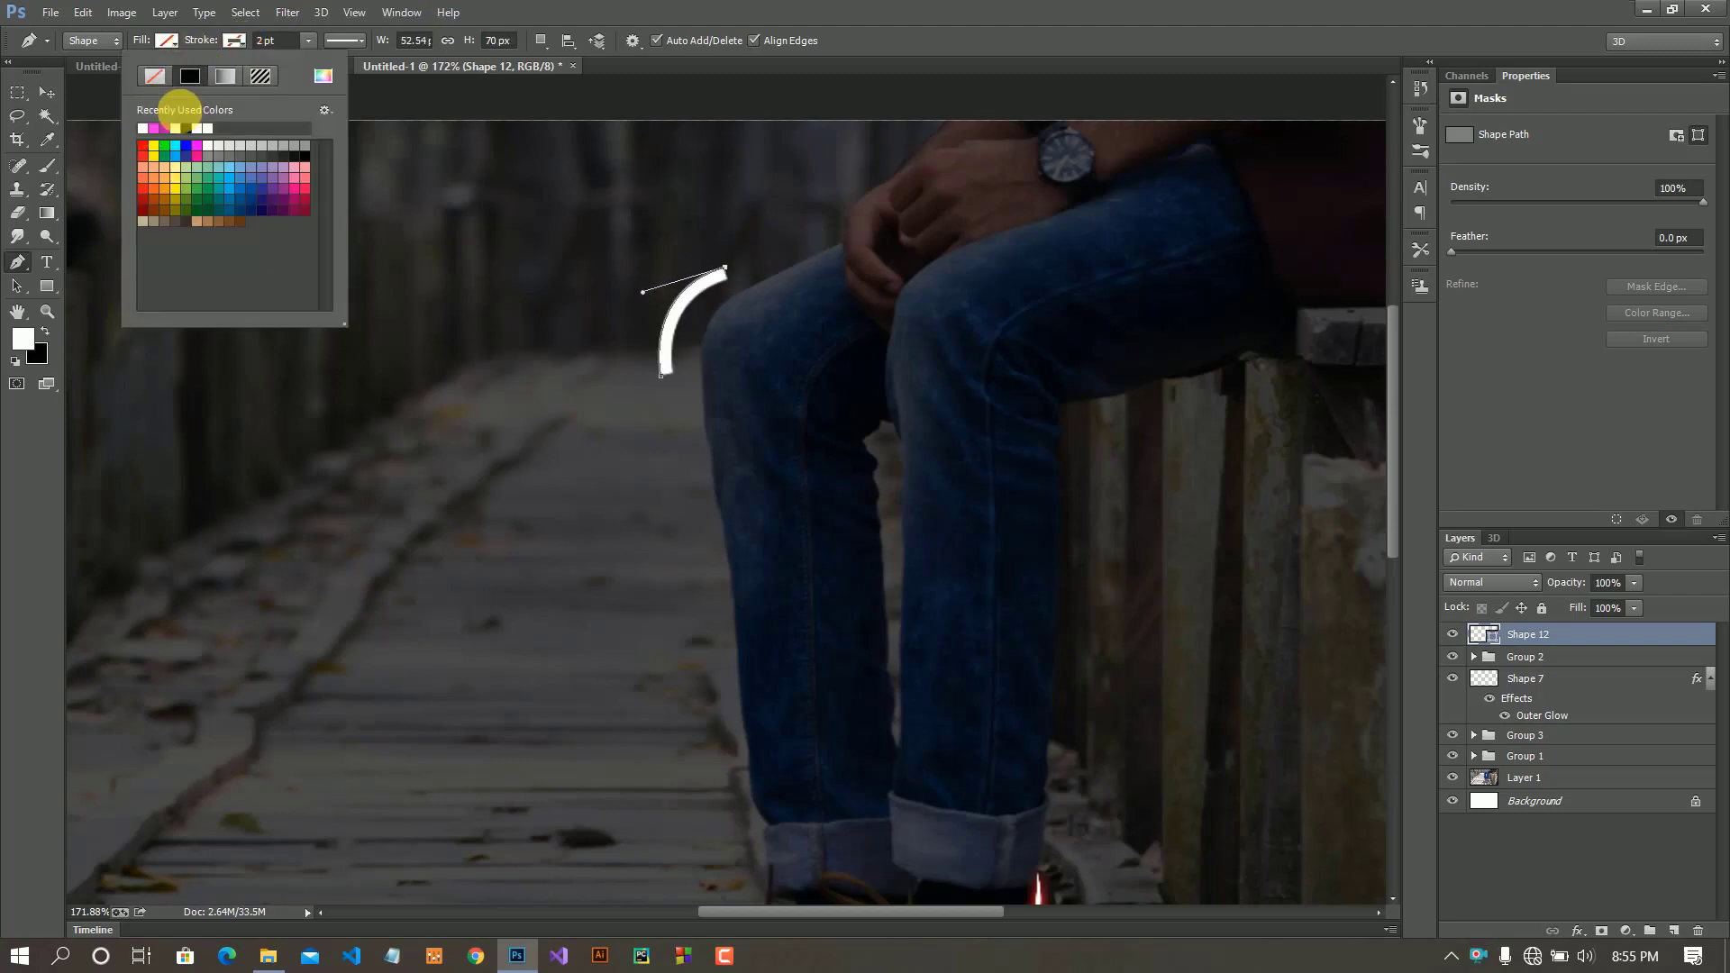
{"action": "left_click", "coordinate": [540, 10]}
{"action": "type", "text": "1.5"}
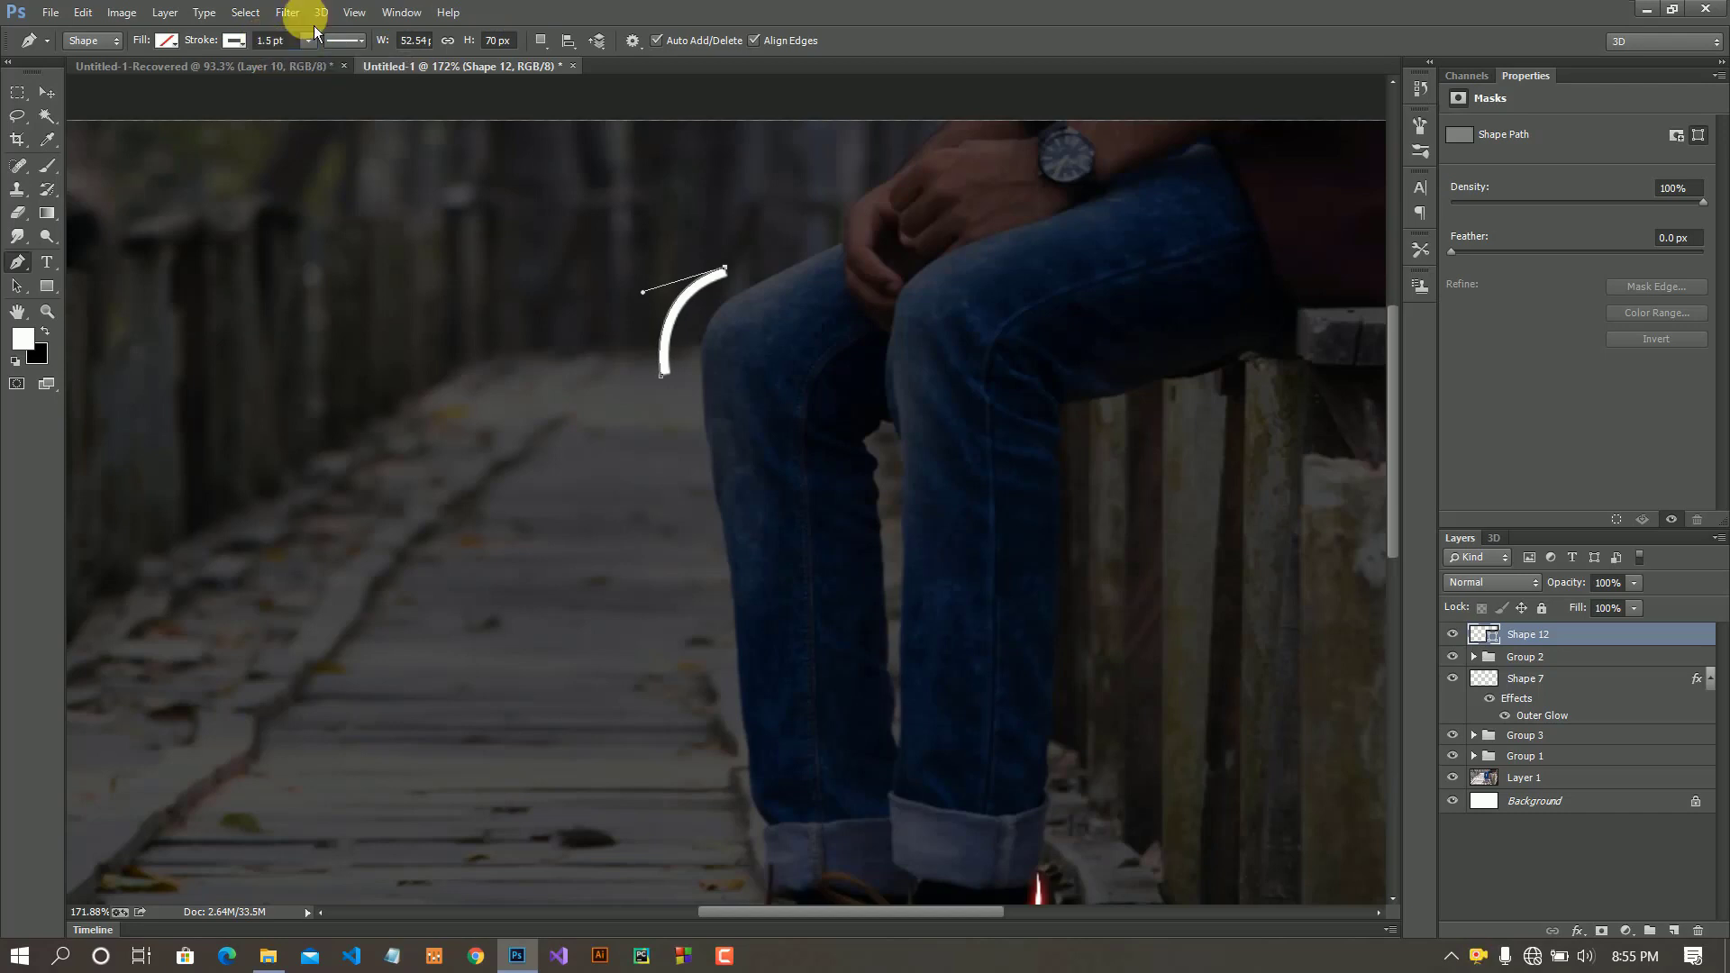
{"action": "left_click", "coordinate": [279, 43]}
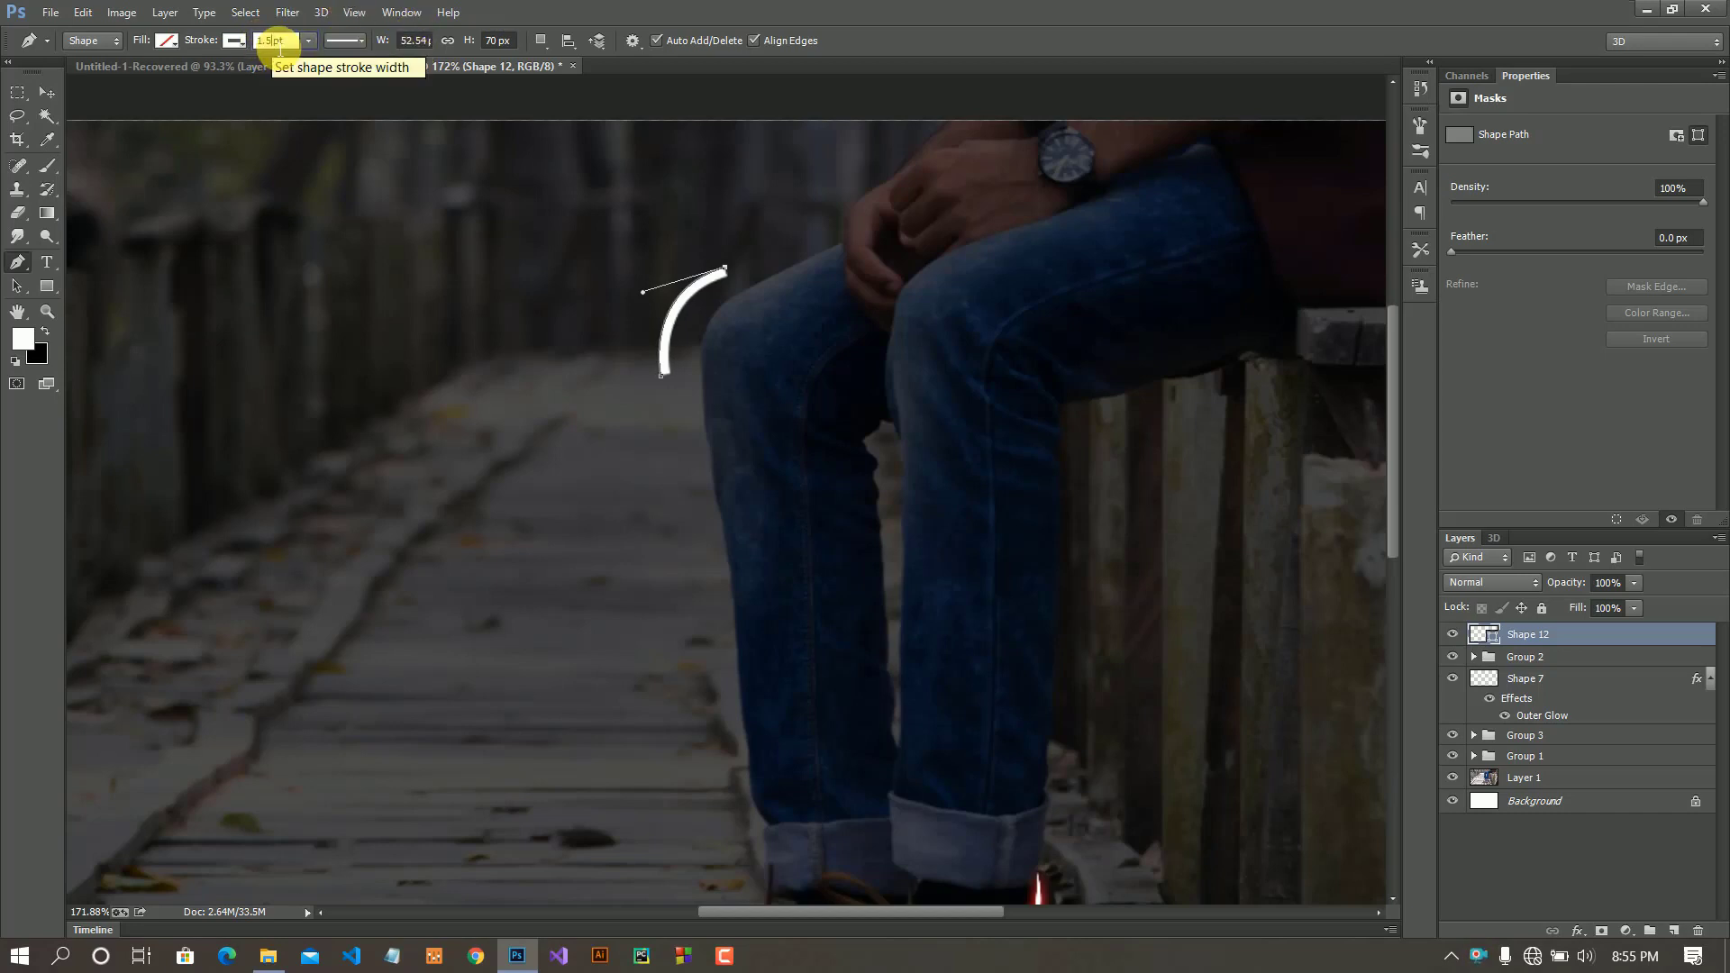
{"action": "type", "text": "1"}
- Paste the red outer glow style onto the arc layer
{"action": "left_click", "coordinate": [47, 92]}
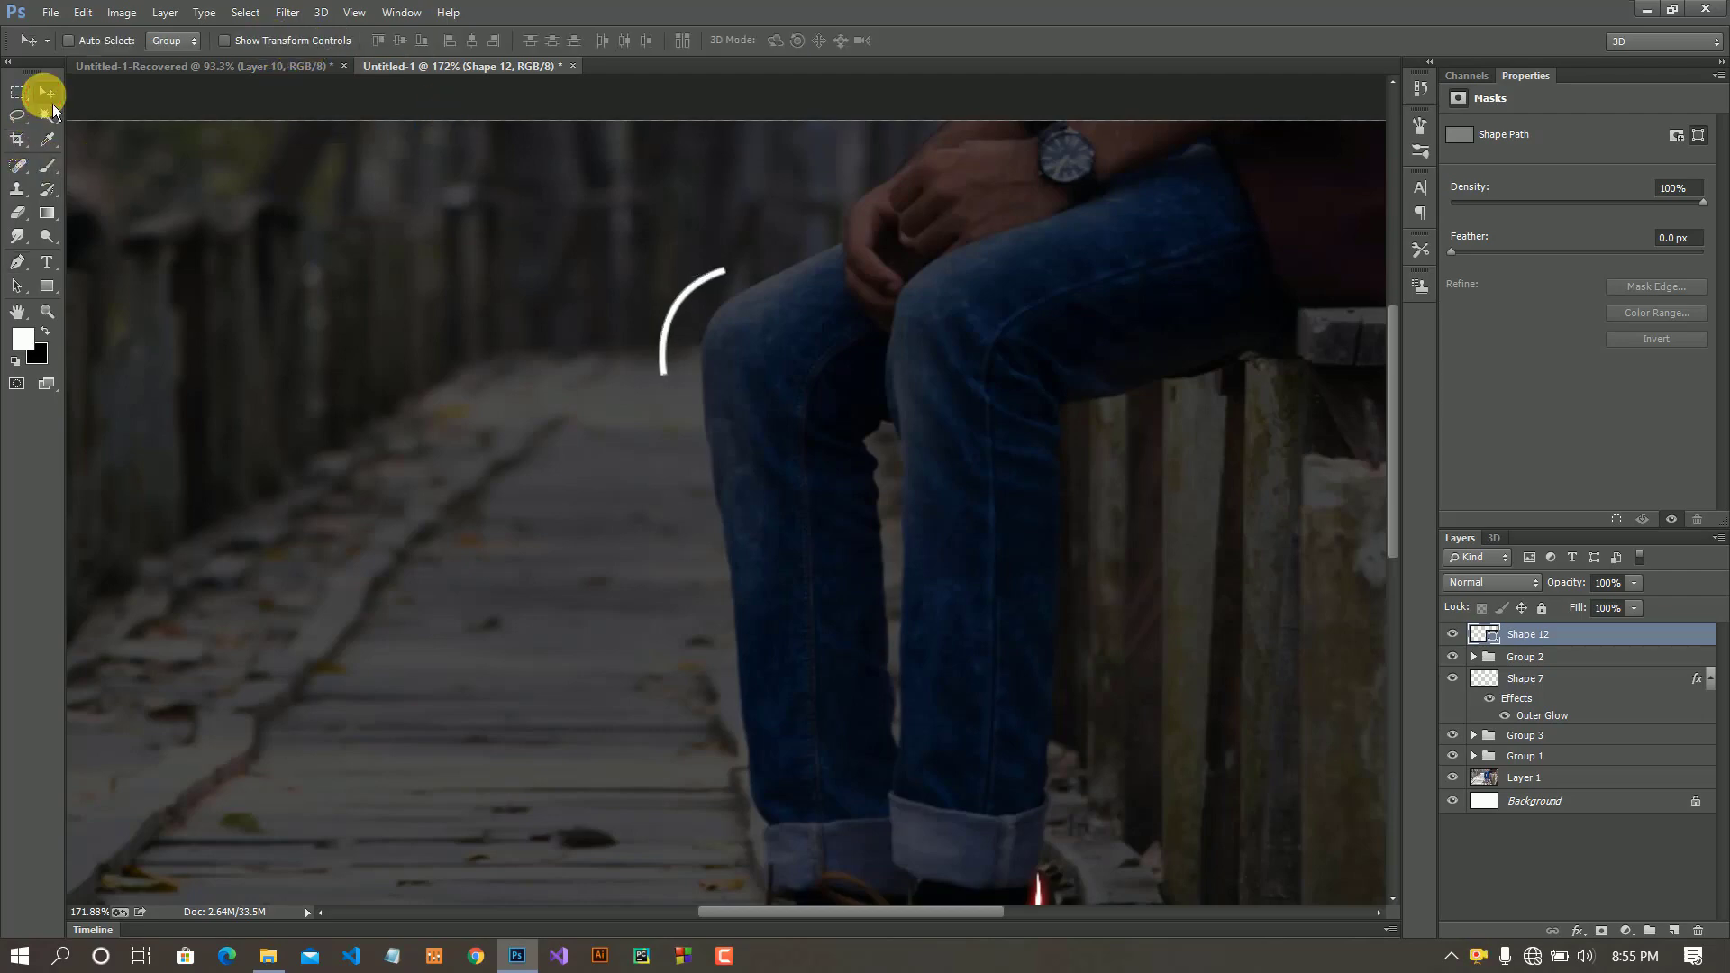
{"action": "right_click", "coordinate": [1560, 643]}
{"action": "left_click", "coordinate": [1158, 524]}
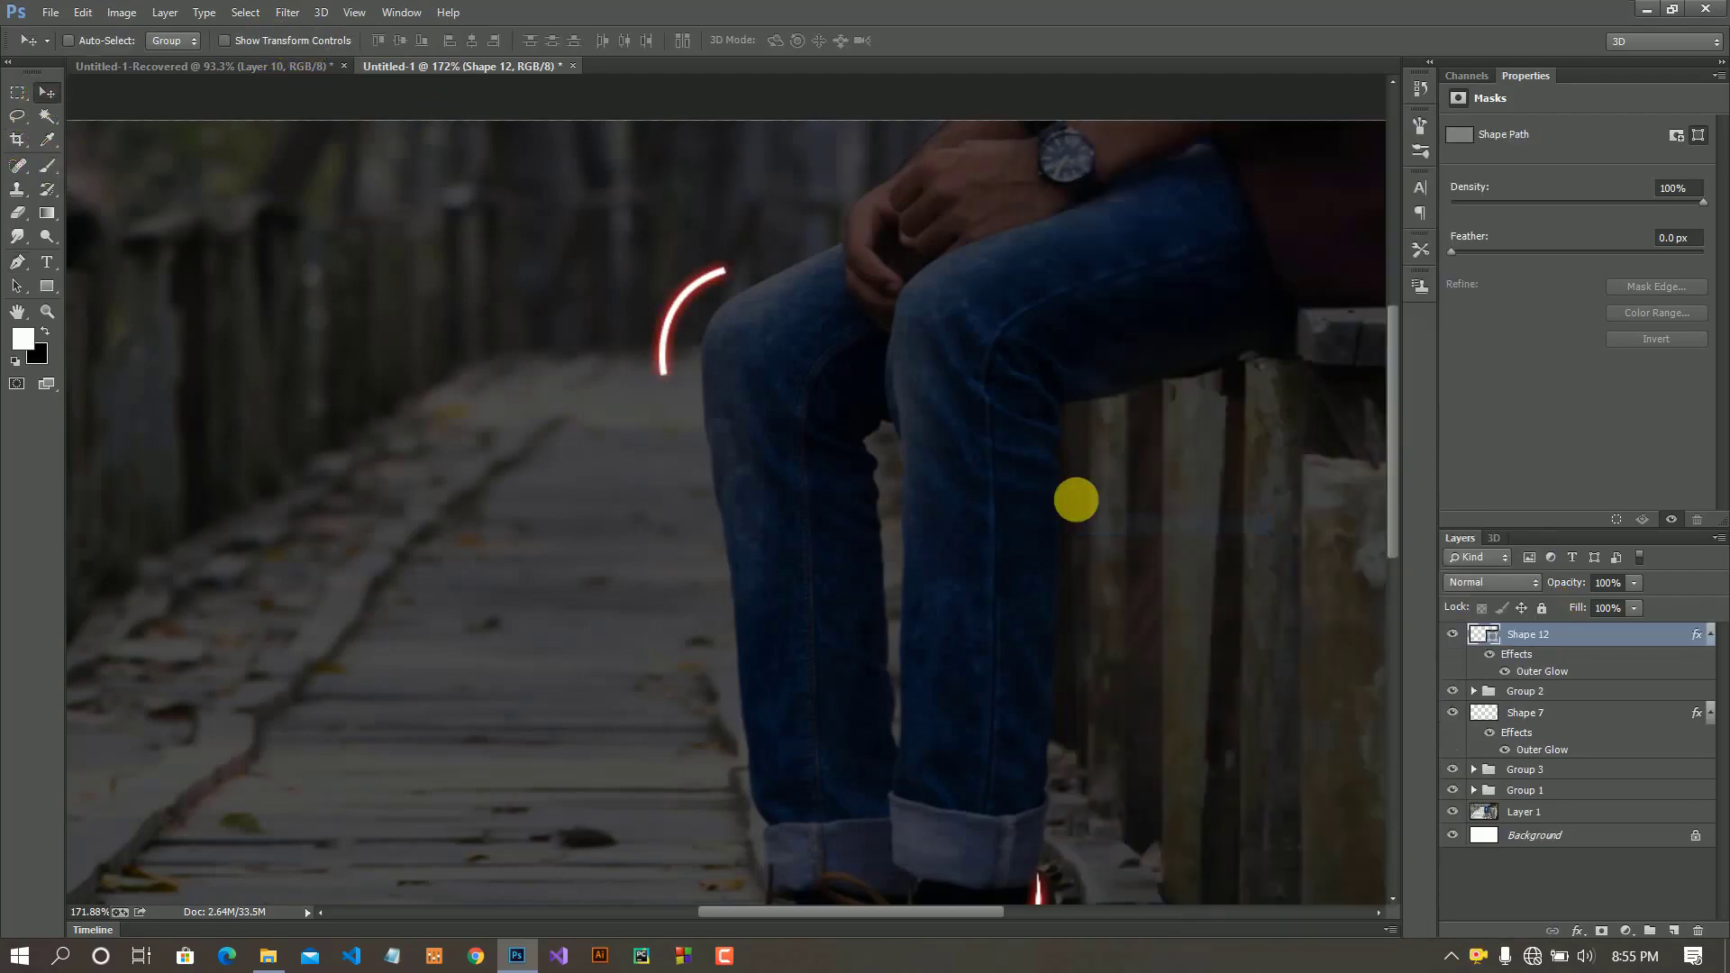
{"action": "scroll", "coordinate": [880, 488], "scroll_direction": "down", "scroll_amount": 5}
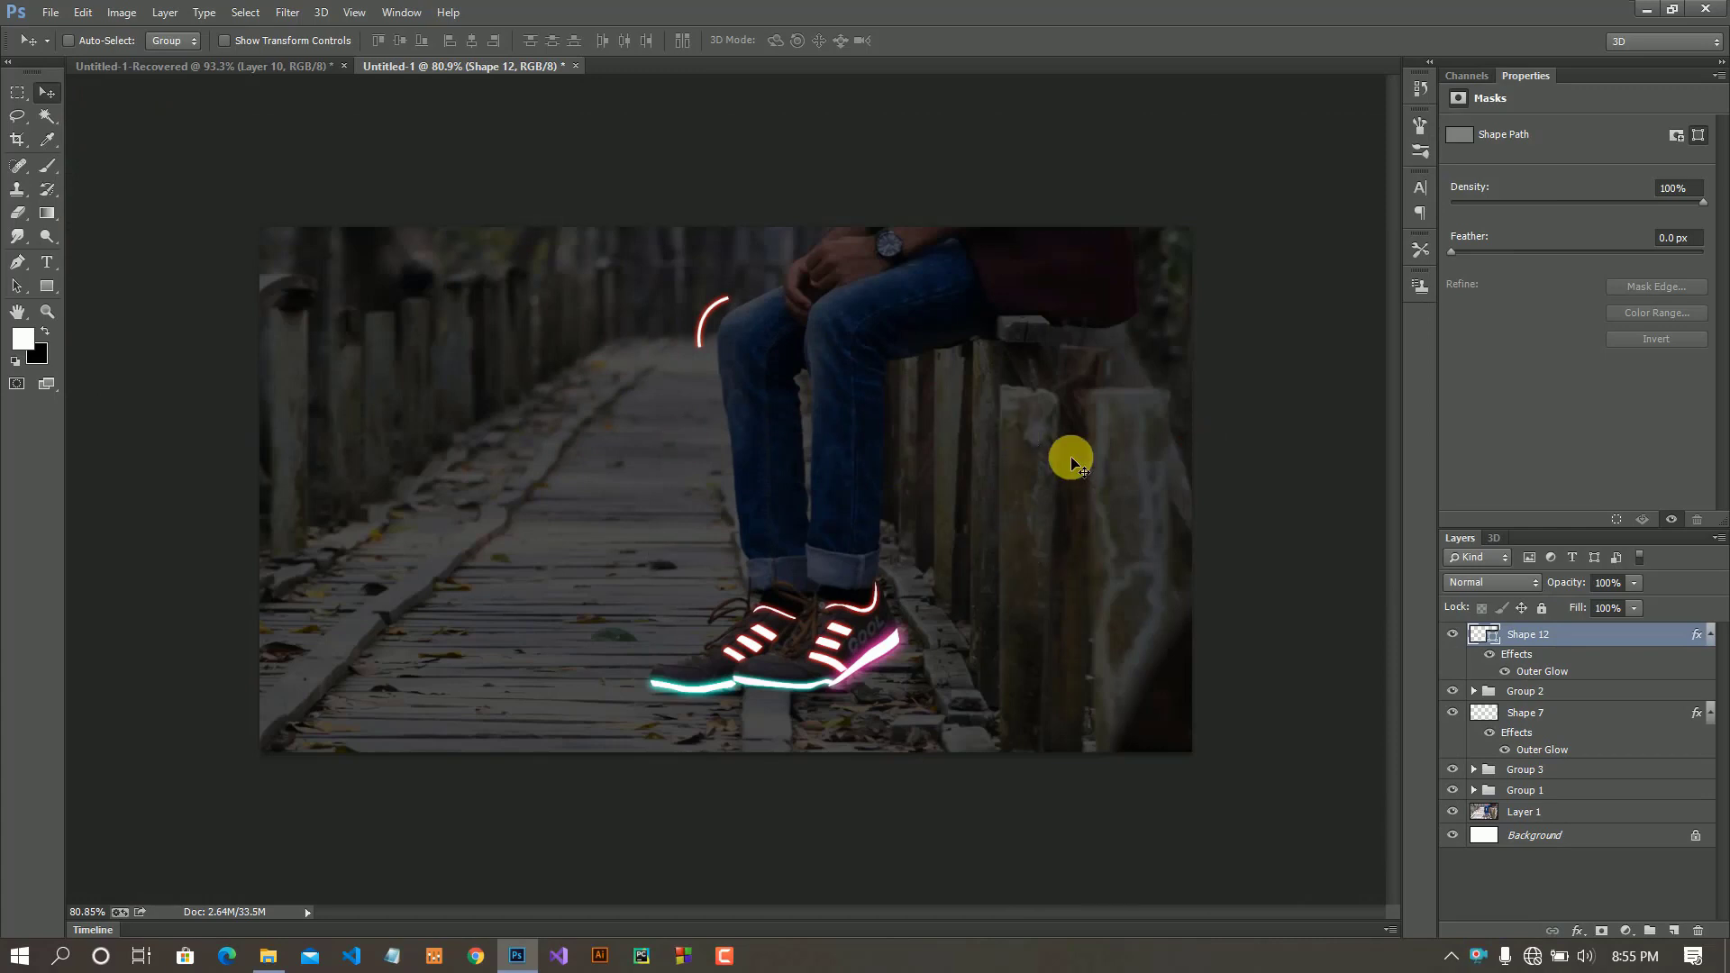
- Pan the view and try extending the trail, then undo the extra segment
{"action": "scroll", "coordinate": [1071, 456], "scroll_direction": "up", "scroll_amount": 2}
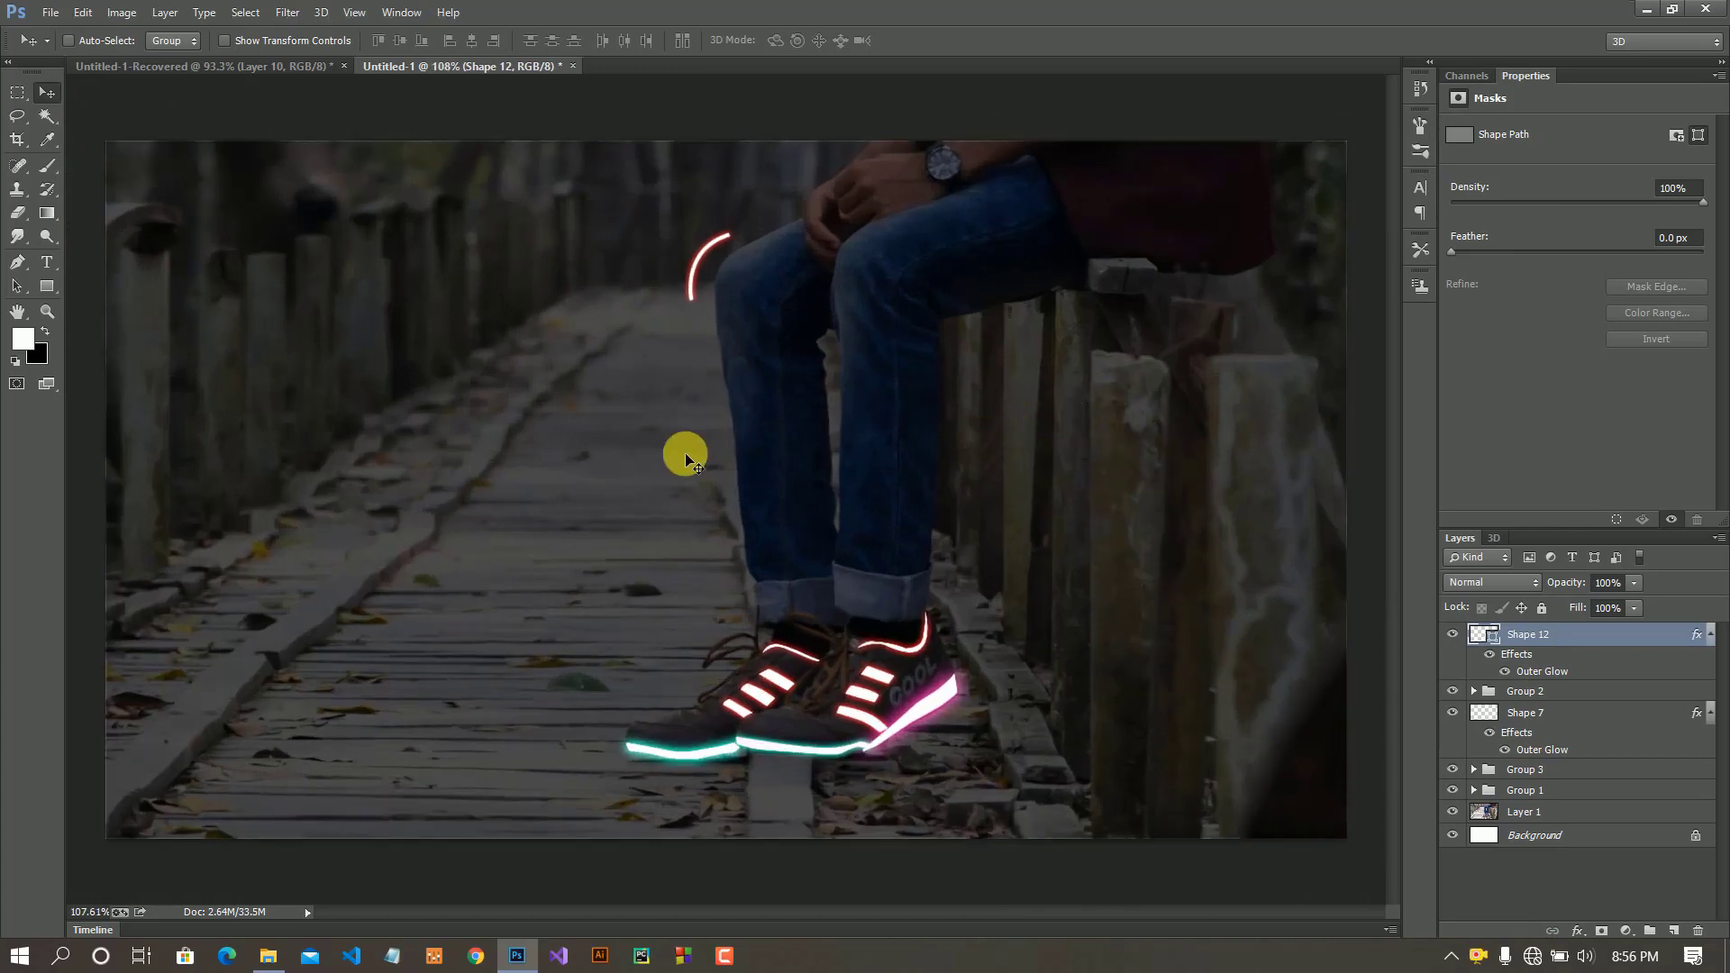
{"action": "scroll", "coordinate": [685, 452], "scroll_direction": "up", "scroll_amount": 1}
{"action": "left_click", "coordinate": [17, 261]}
{"action": "left_click_drag", "start_coordinate": [1168, 359], "coordinate": [793, 566]}
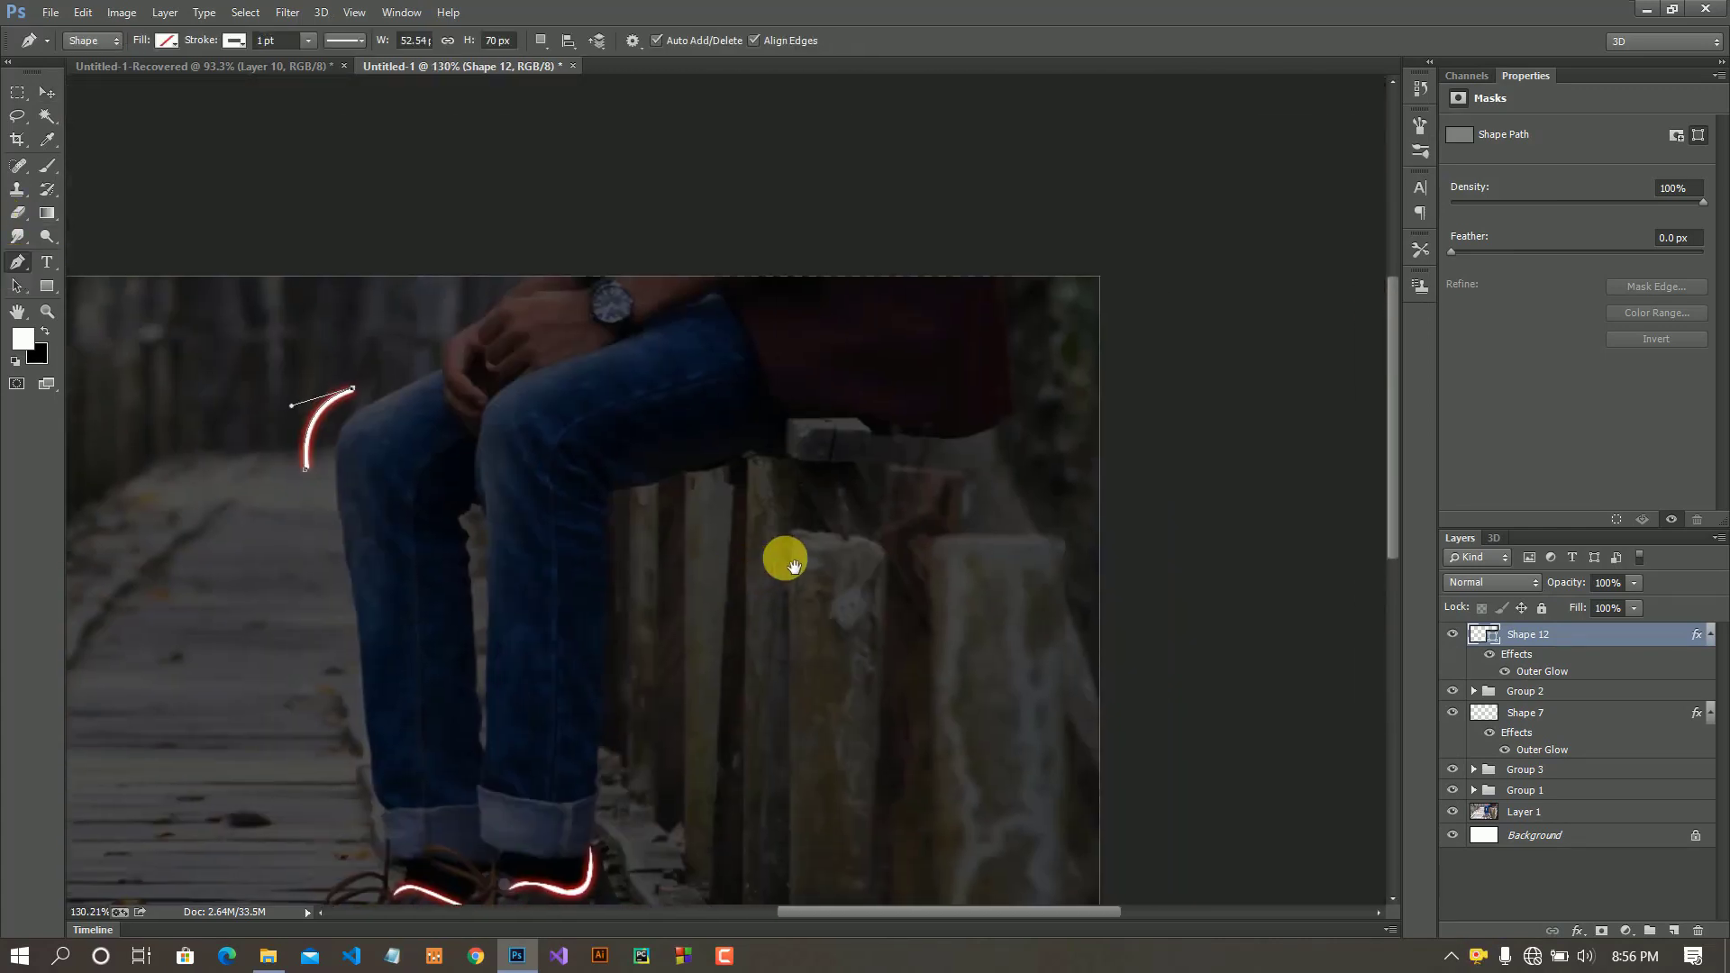
{"action": "left_click_drag", "start_coordinate": [968, 463], "coordinate": [1034, 394]}
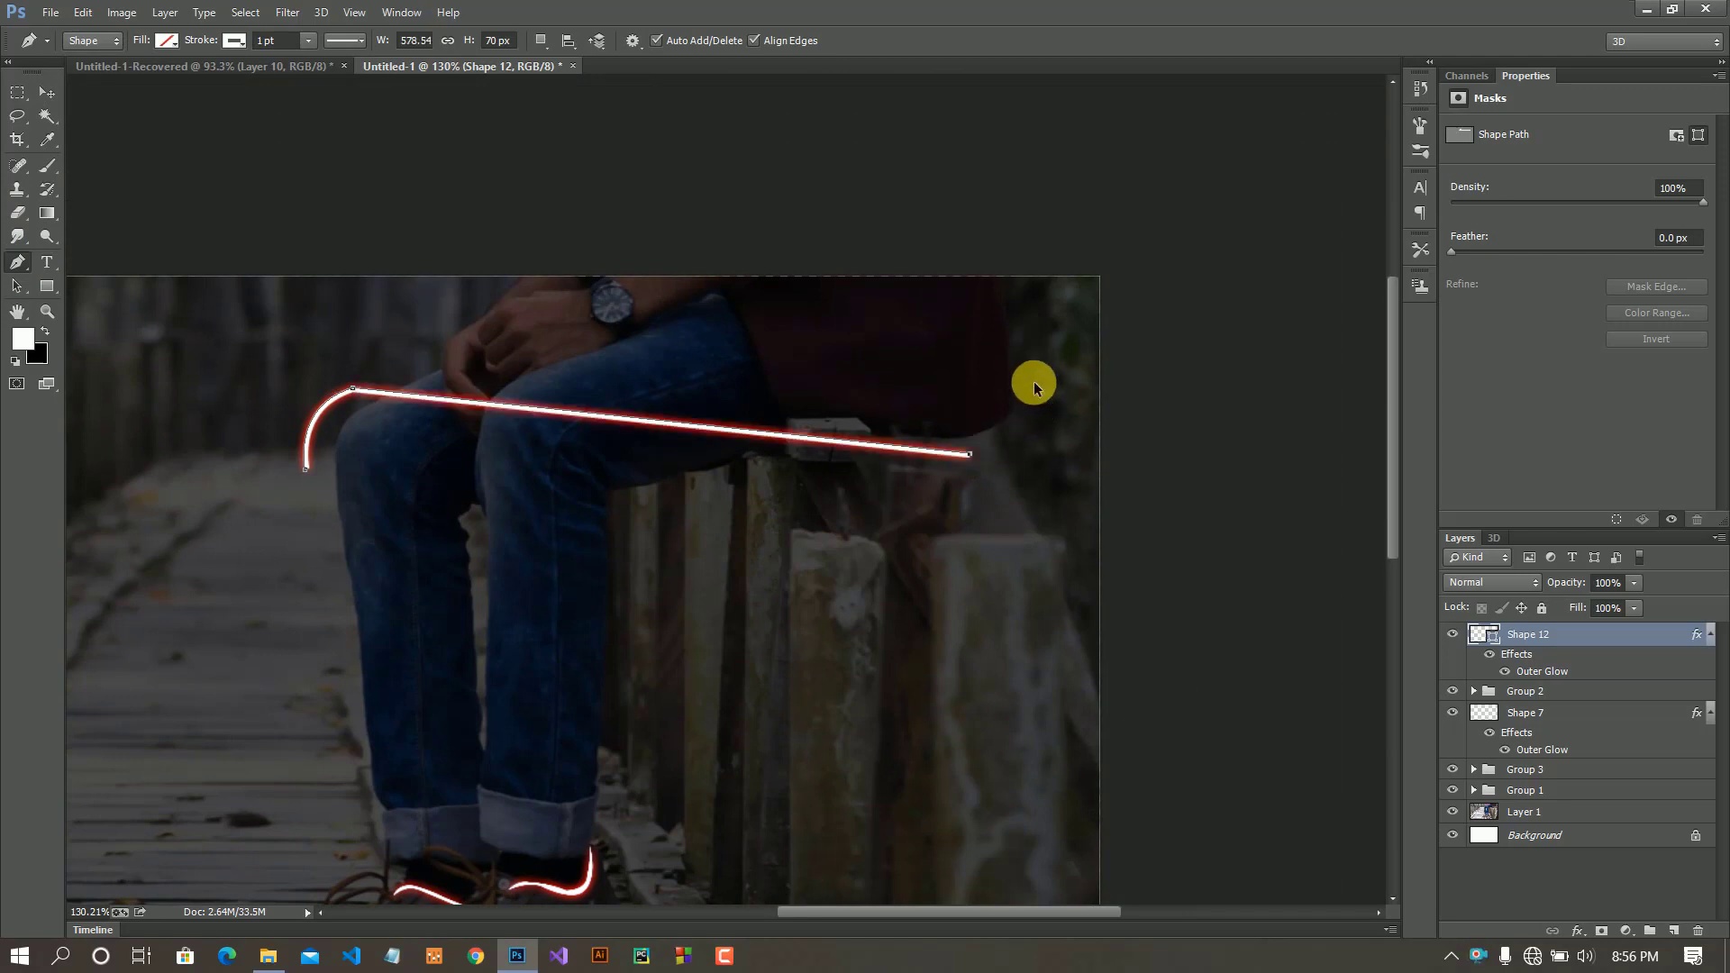
{"action": "key", "text": "ctrl+z"}
- On a new layer, draw a curve rising from the bench toward the man's lower back
{"action": "left_click", "coordinate": [47, 92]}
{"action": "left_click", "coordinate": [1673, 930]}
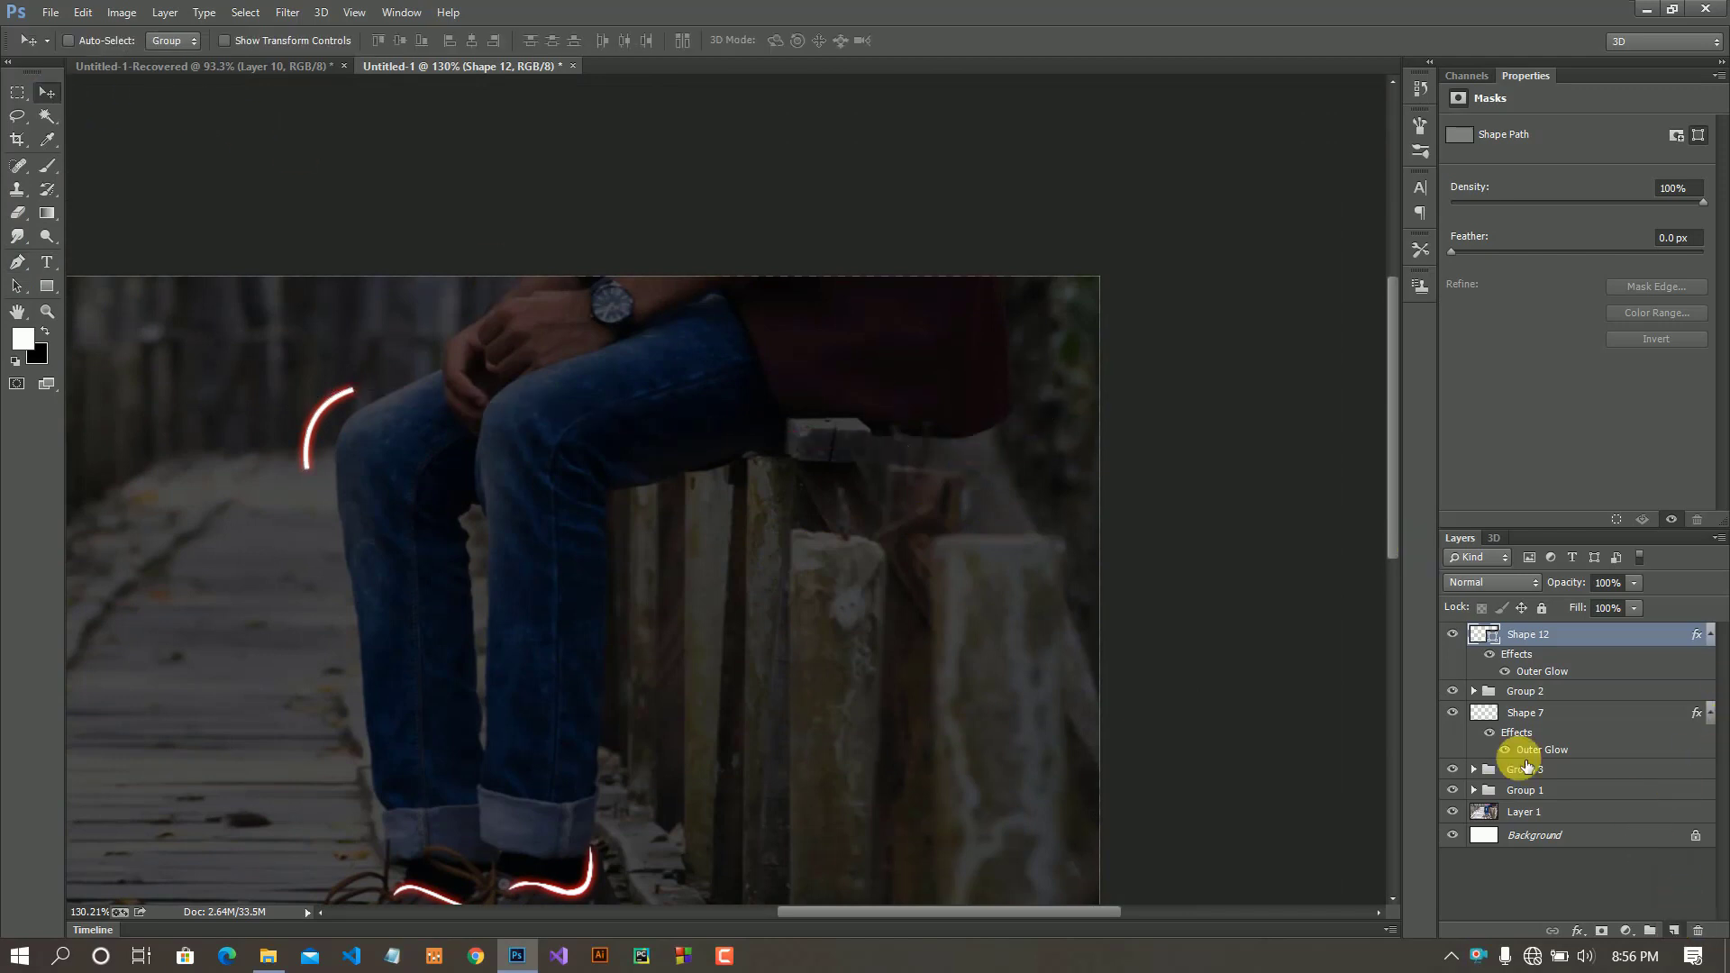
{"action": "left_click", "coordinate": [27, 261]}
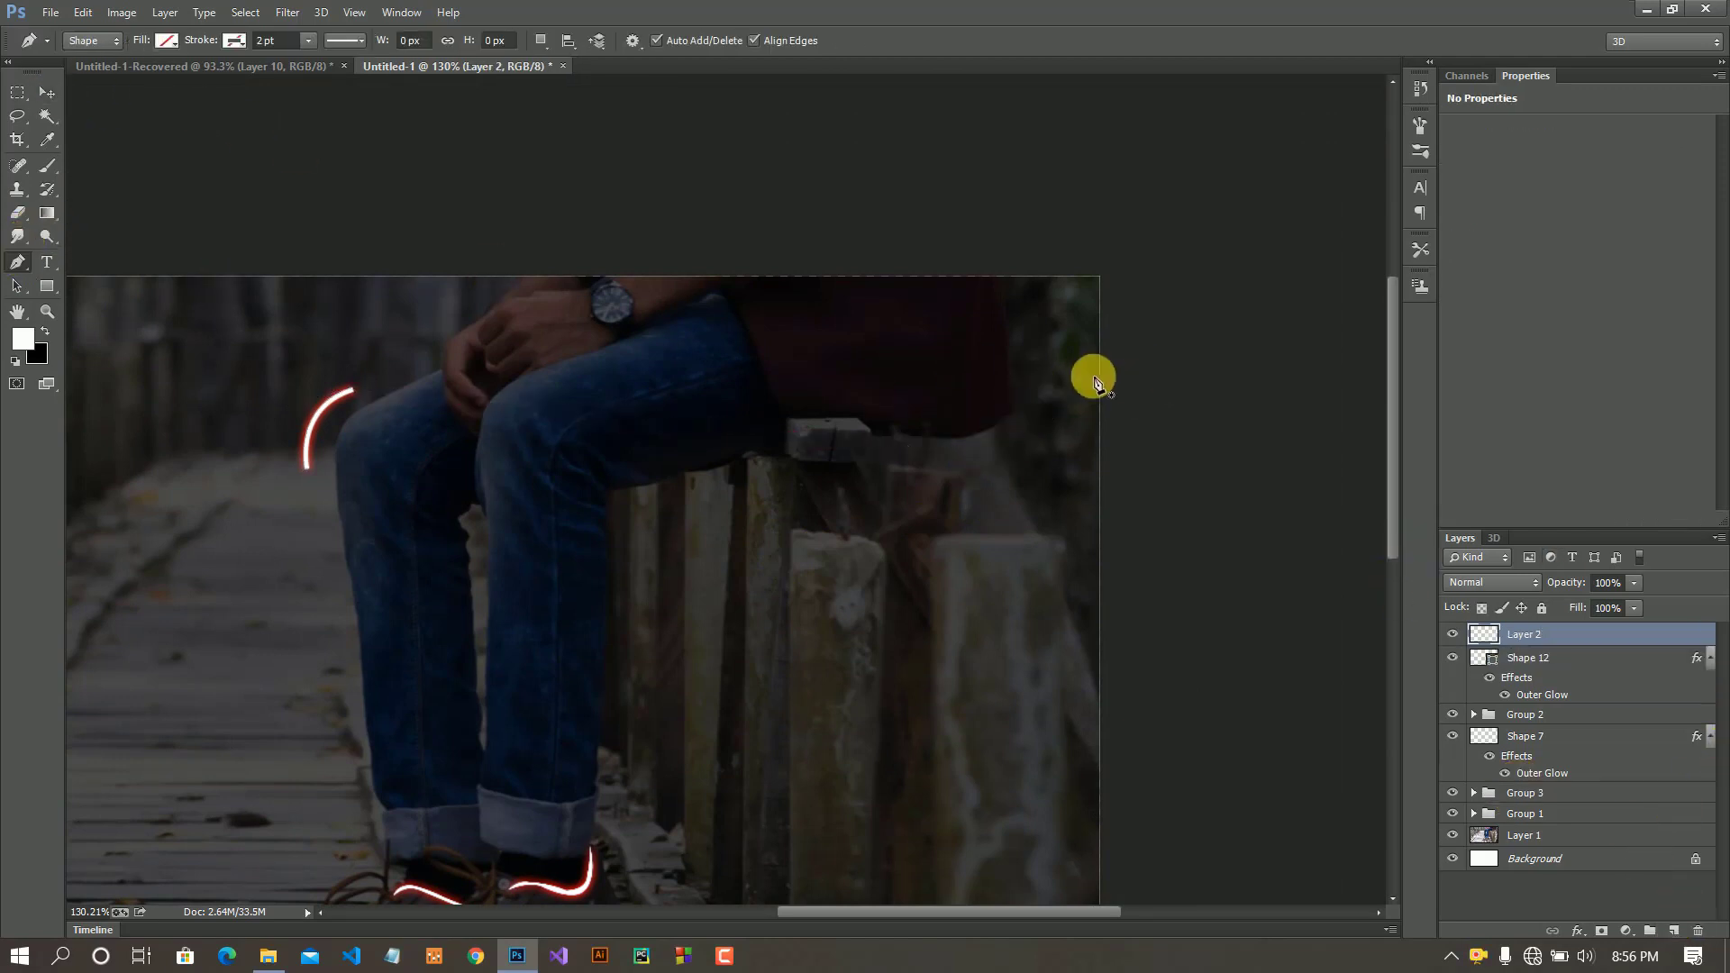
{"action": "left_click", "coordinate": [981, 446]}
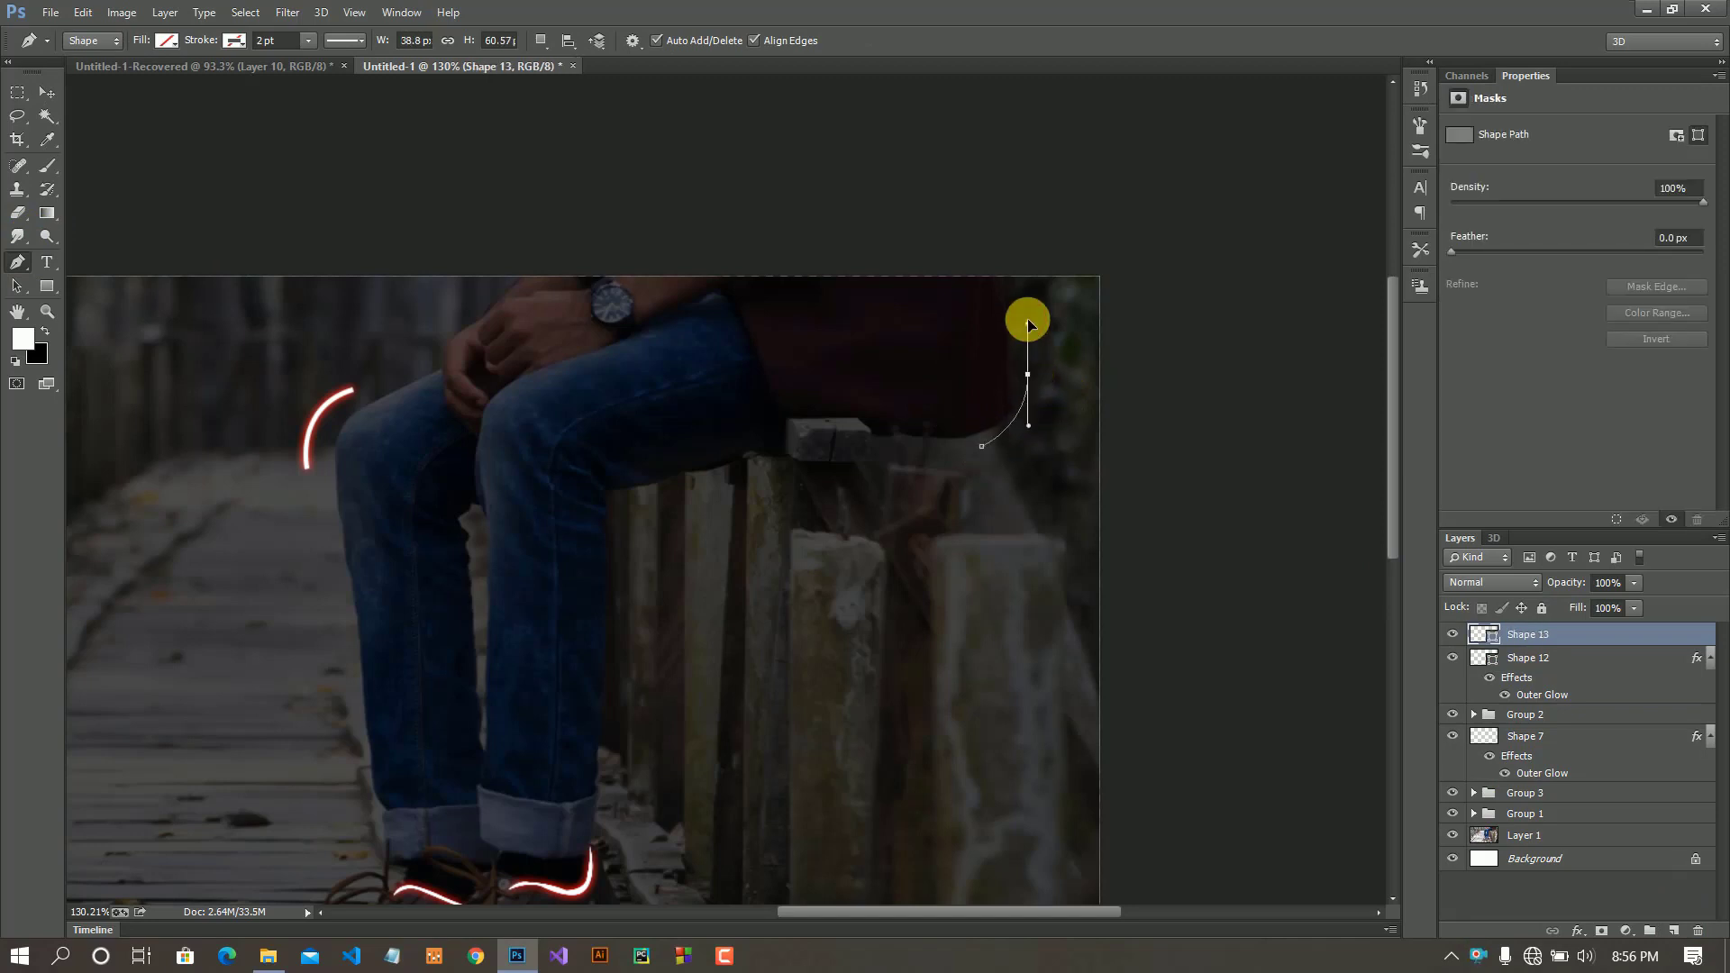
{"action": "left_click_drag", "start_coordinate": [1007, 316], "coordinate": [1006, 315]}
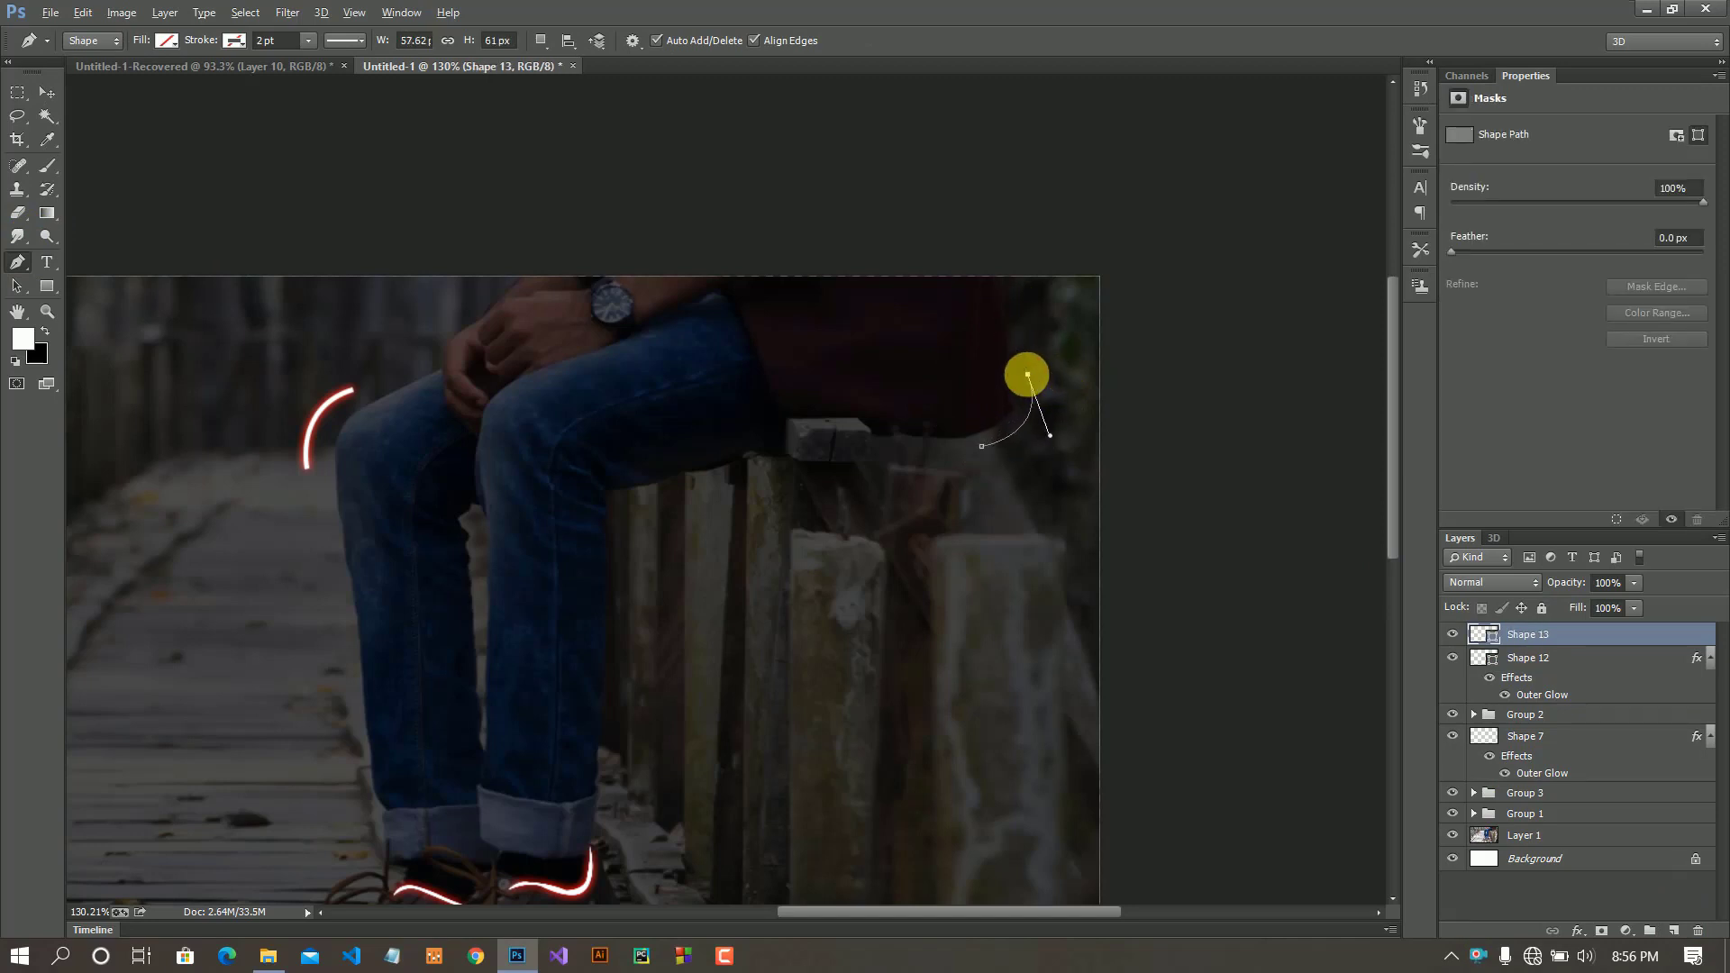
{"action": "left_click", "coordinate": [46, 91]}
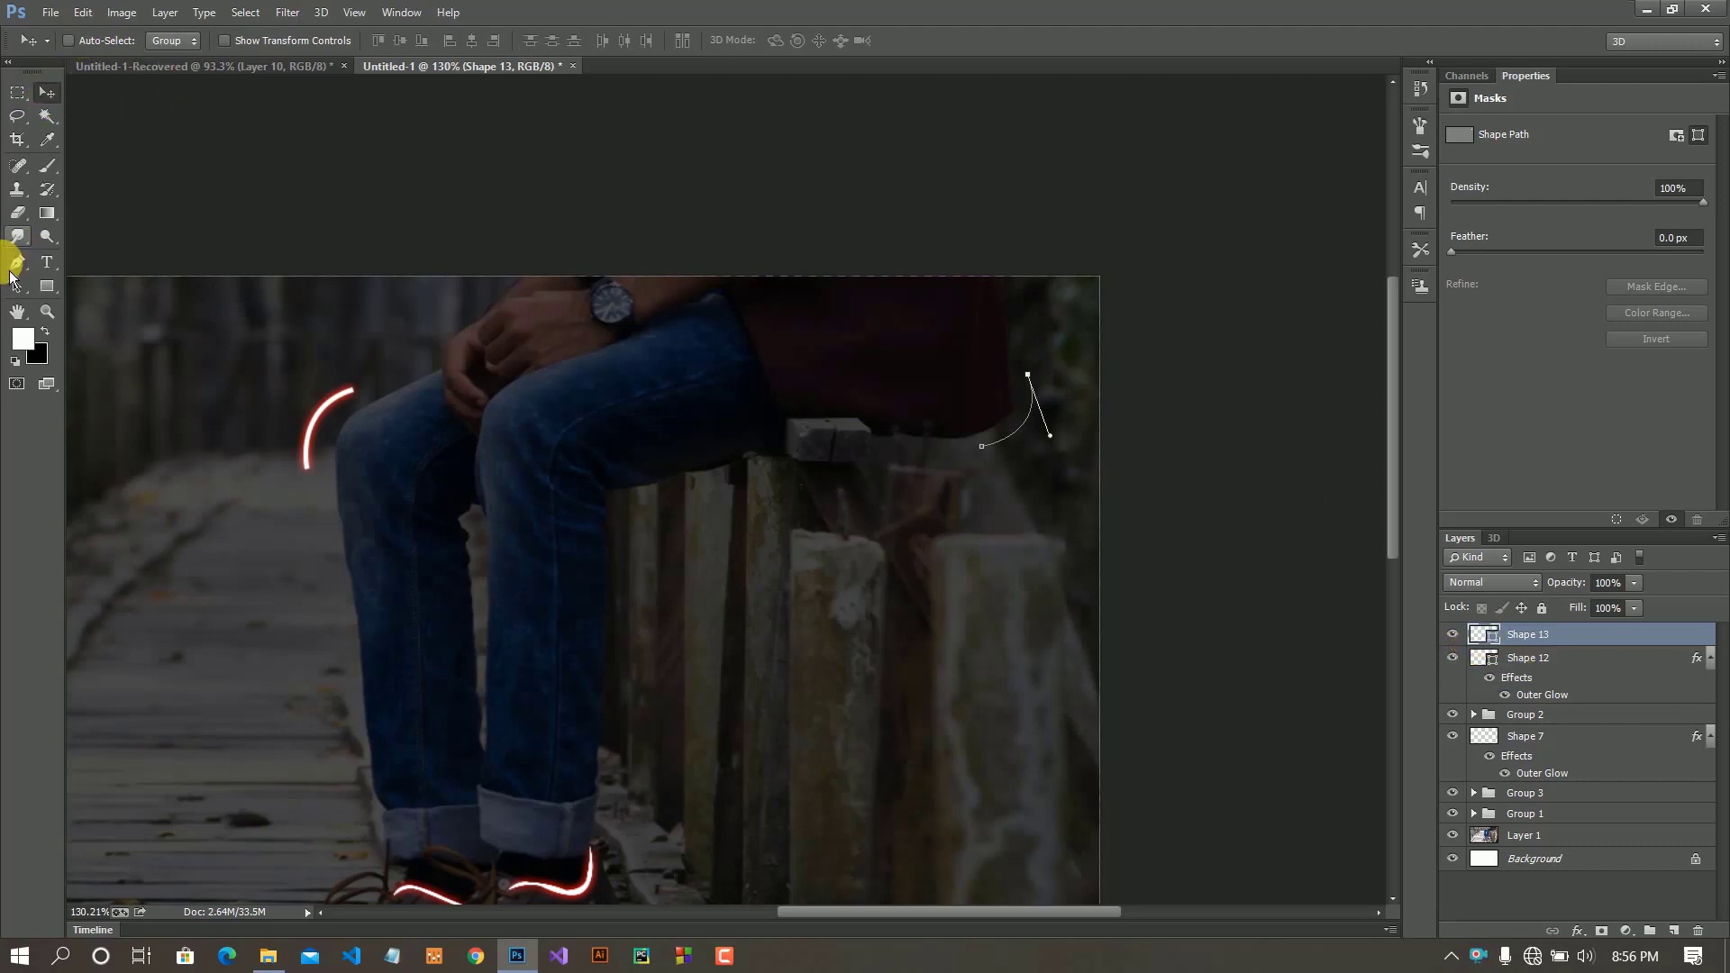
- Give the curve a white stroke and paste the red outer glow style onto it
{"action": "left_click", "coordinate": [18, 263]}
{"action": "left_click", "coordinate": [234, 41]}
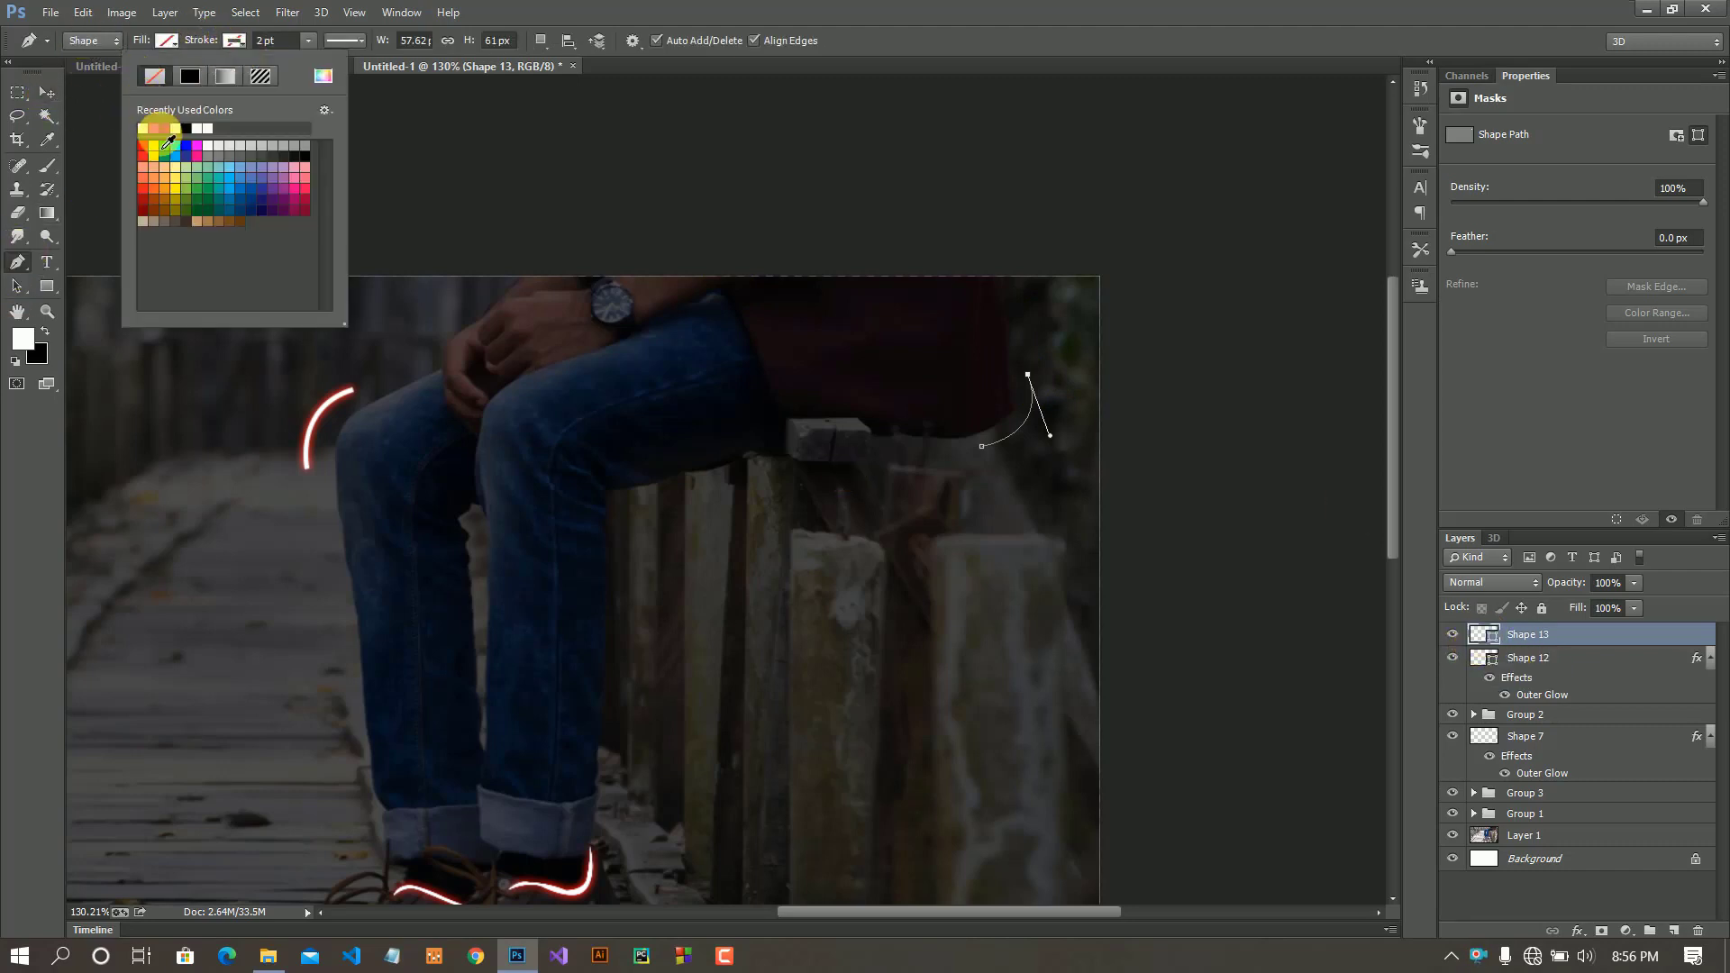
{"action": "left_click", "coordinate": [271, 42]}
{"action": "type", "text": "1"}
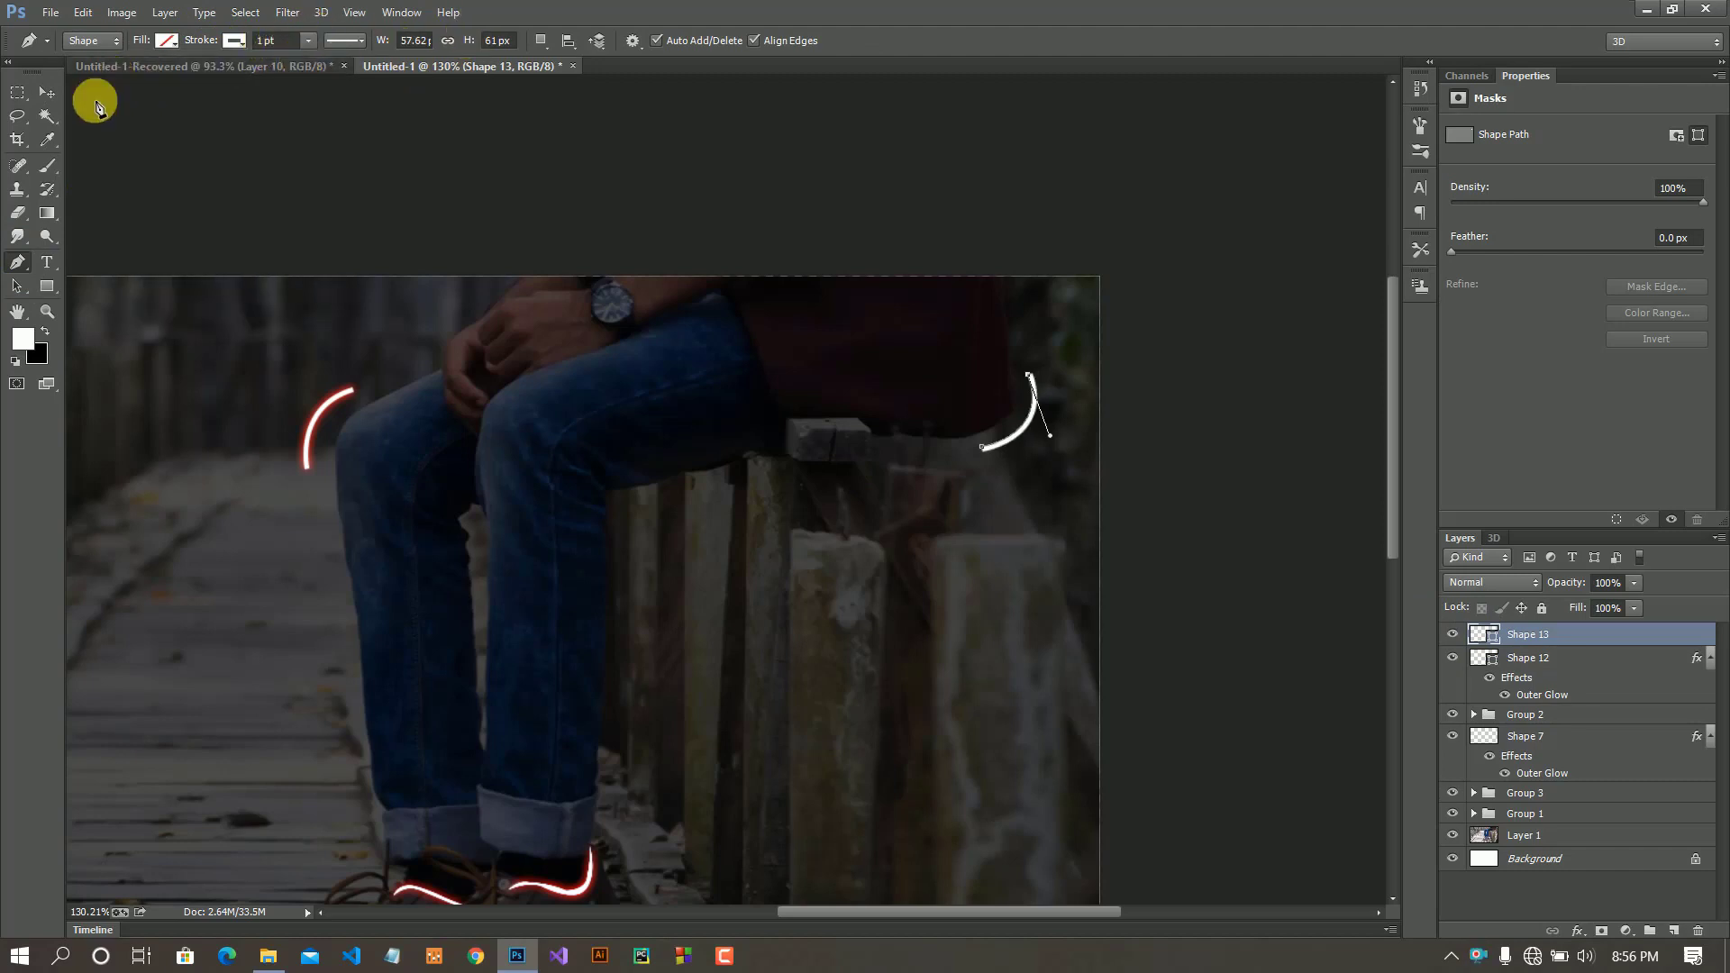
{"action": "left_click", "coordinate": [47, 92]}
{"action": "right_click", "coordinate": [1537, 633]}
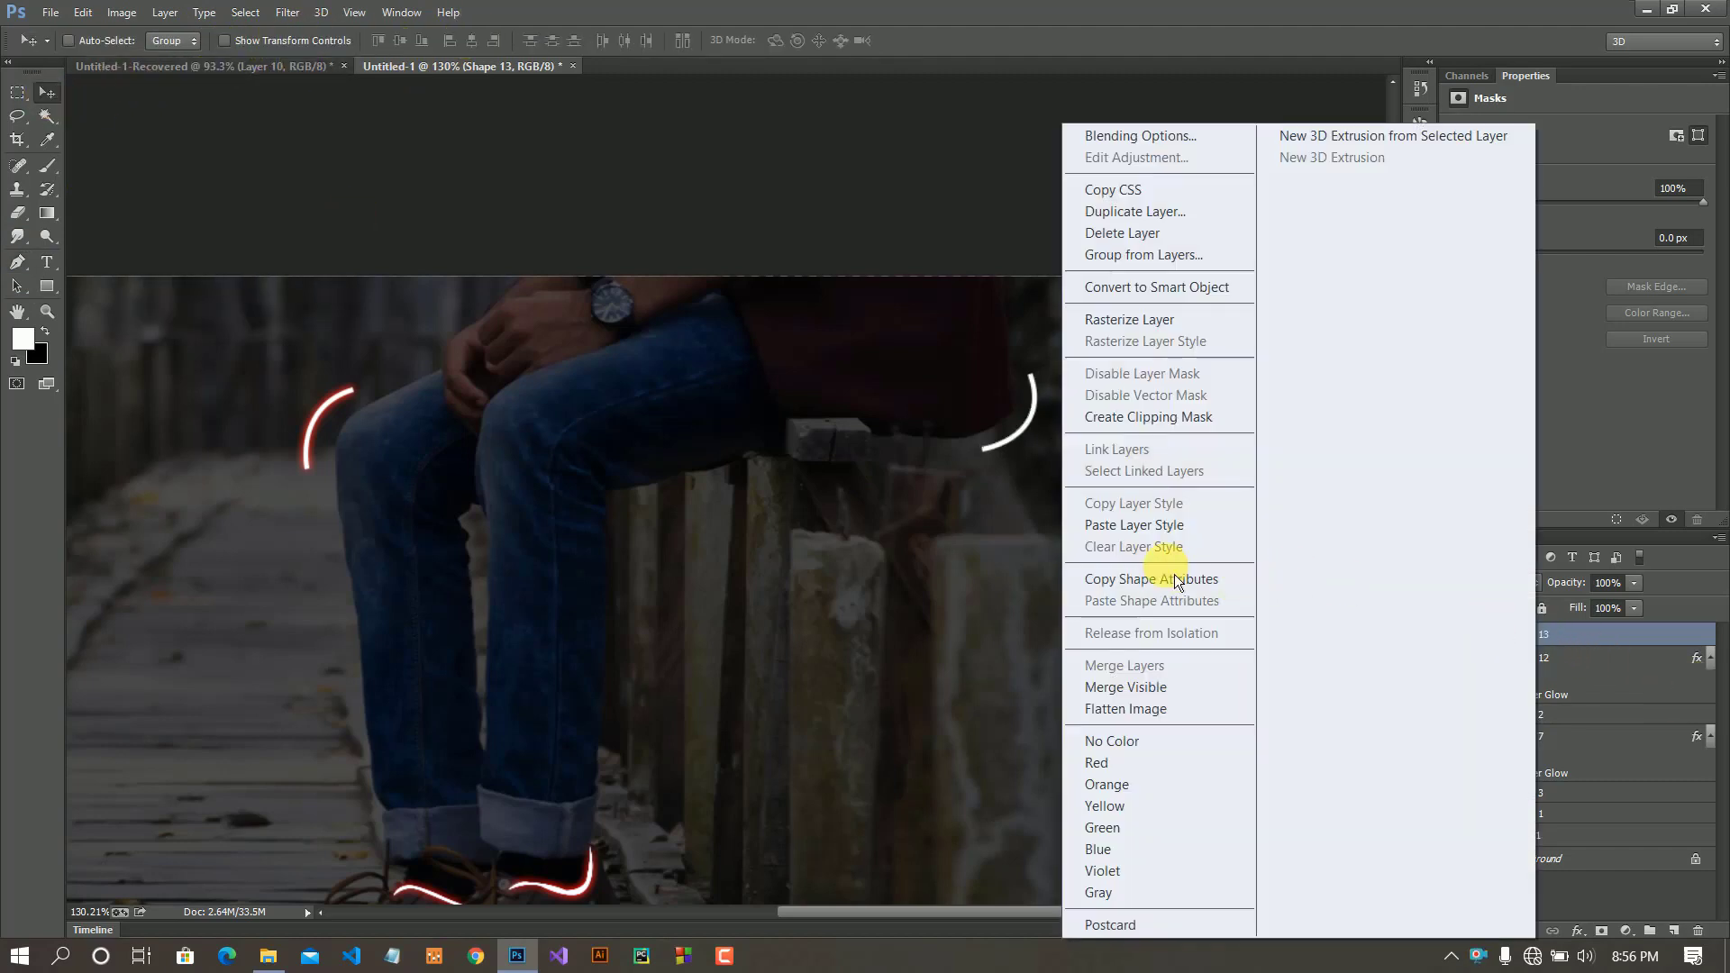
{"action": "left_click", "coordinate": [1158, 526]}
- Group the Shape 12 and Shape 13 arc layers together into Group 4
{"action": "scroll", "coordinate": [550, 513], "scroll_direction": "down", "scroll_amount": 2}
{"action": "scroll", "coordinate": [591, 581], "scroll_direction": "down", "scroll_amount": 1}
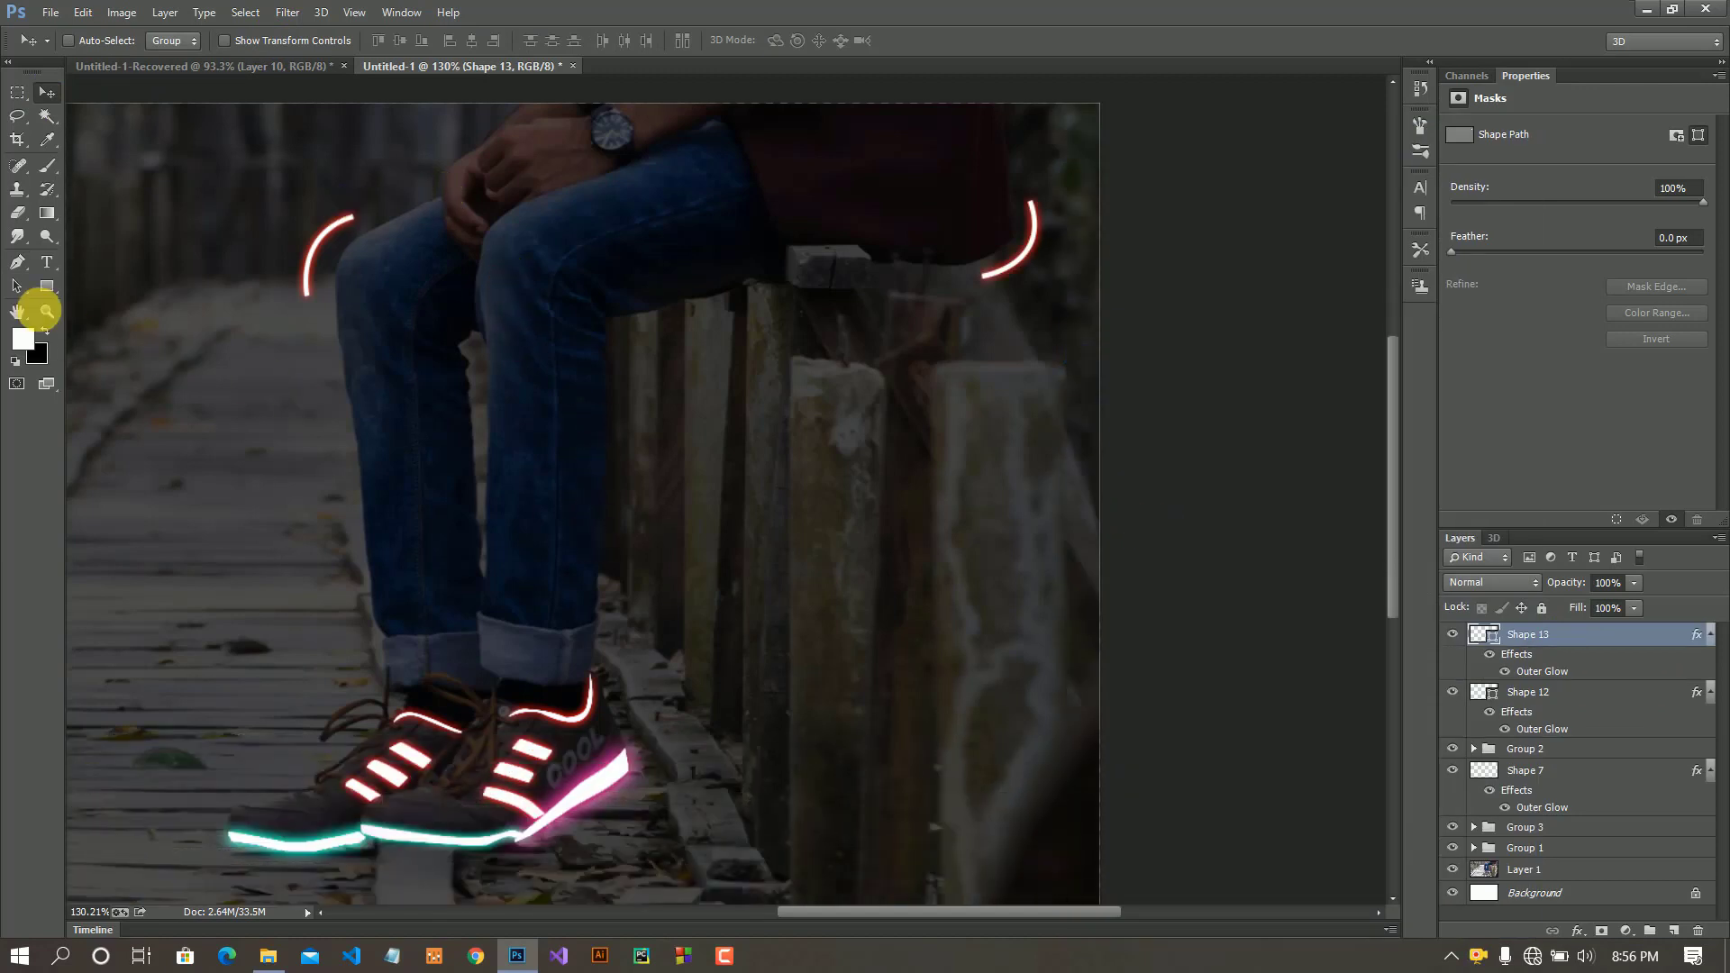
{"action": "left_click", "coordinate": [17, 262]}
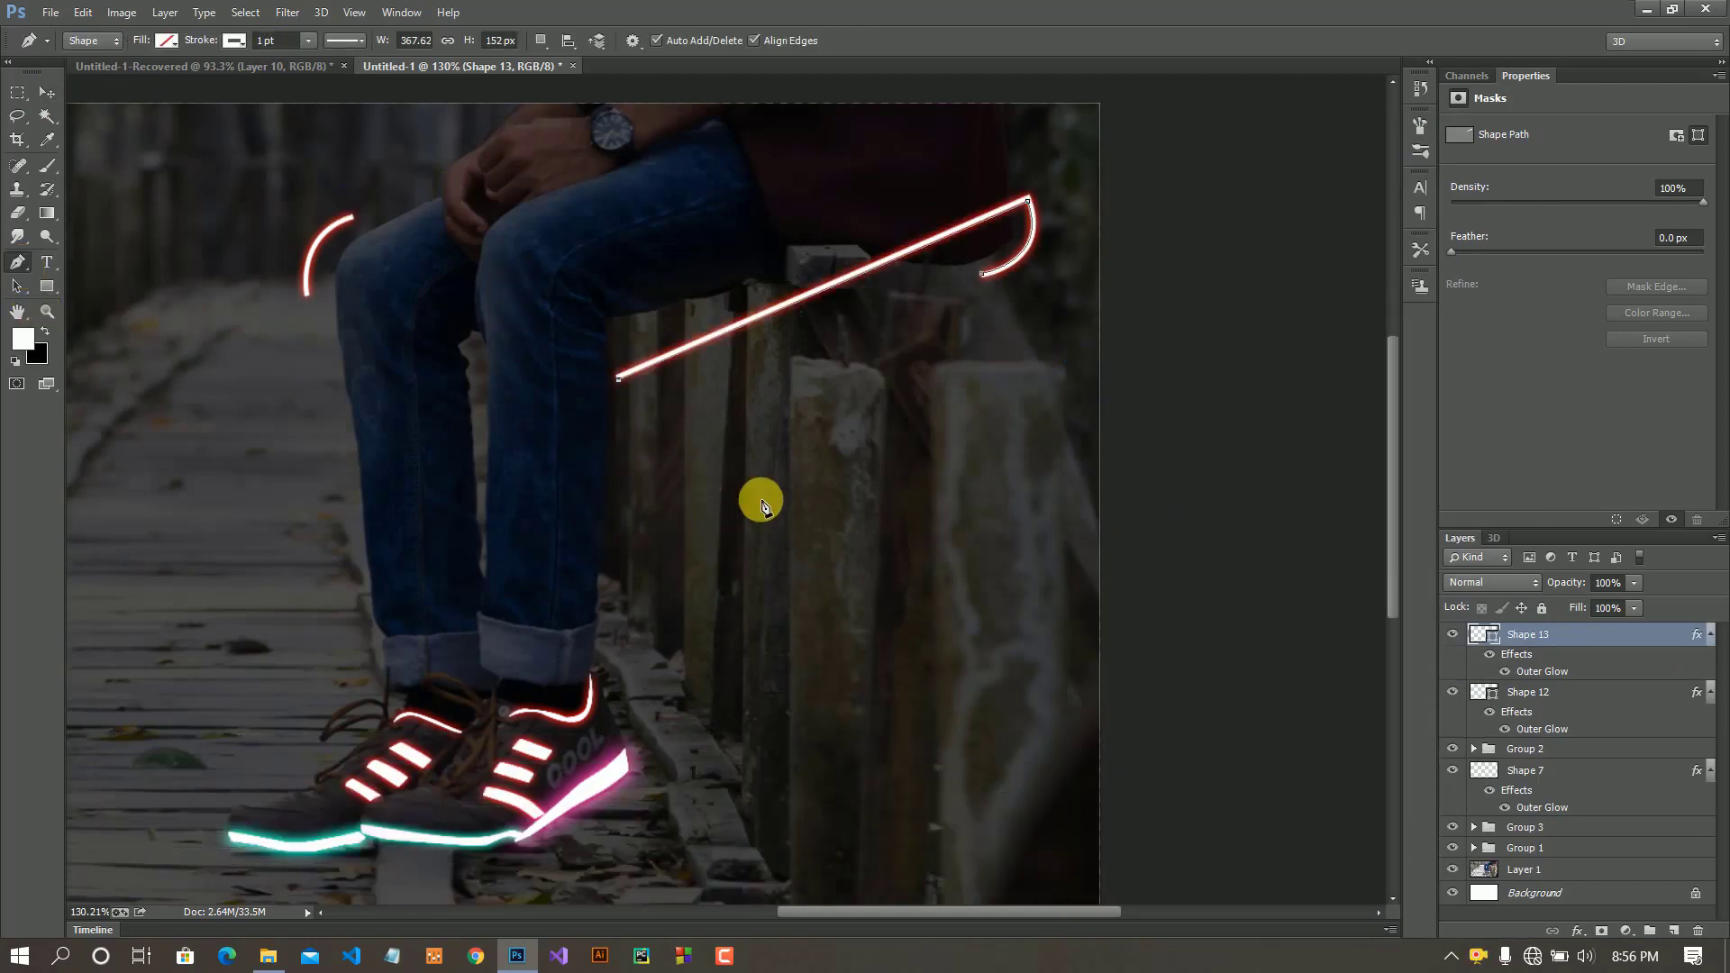
{"action": "left_click", "coordinate": [1674, 929]}
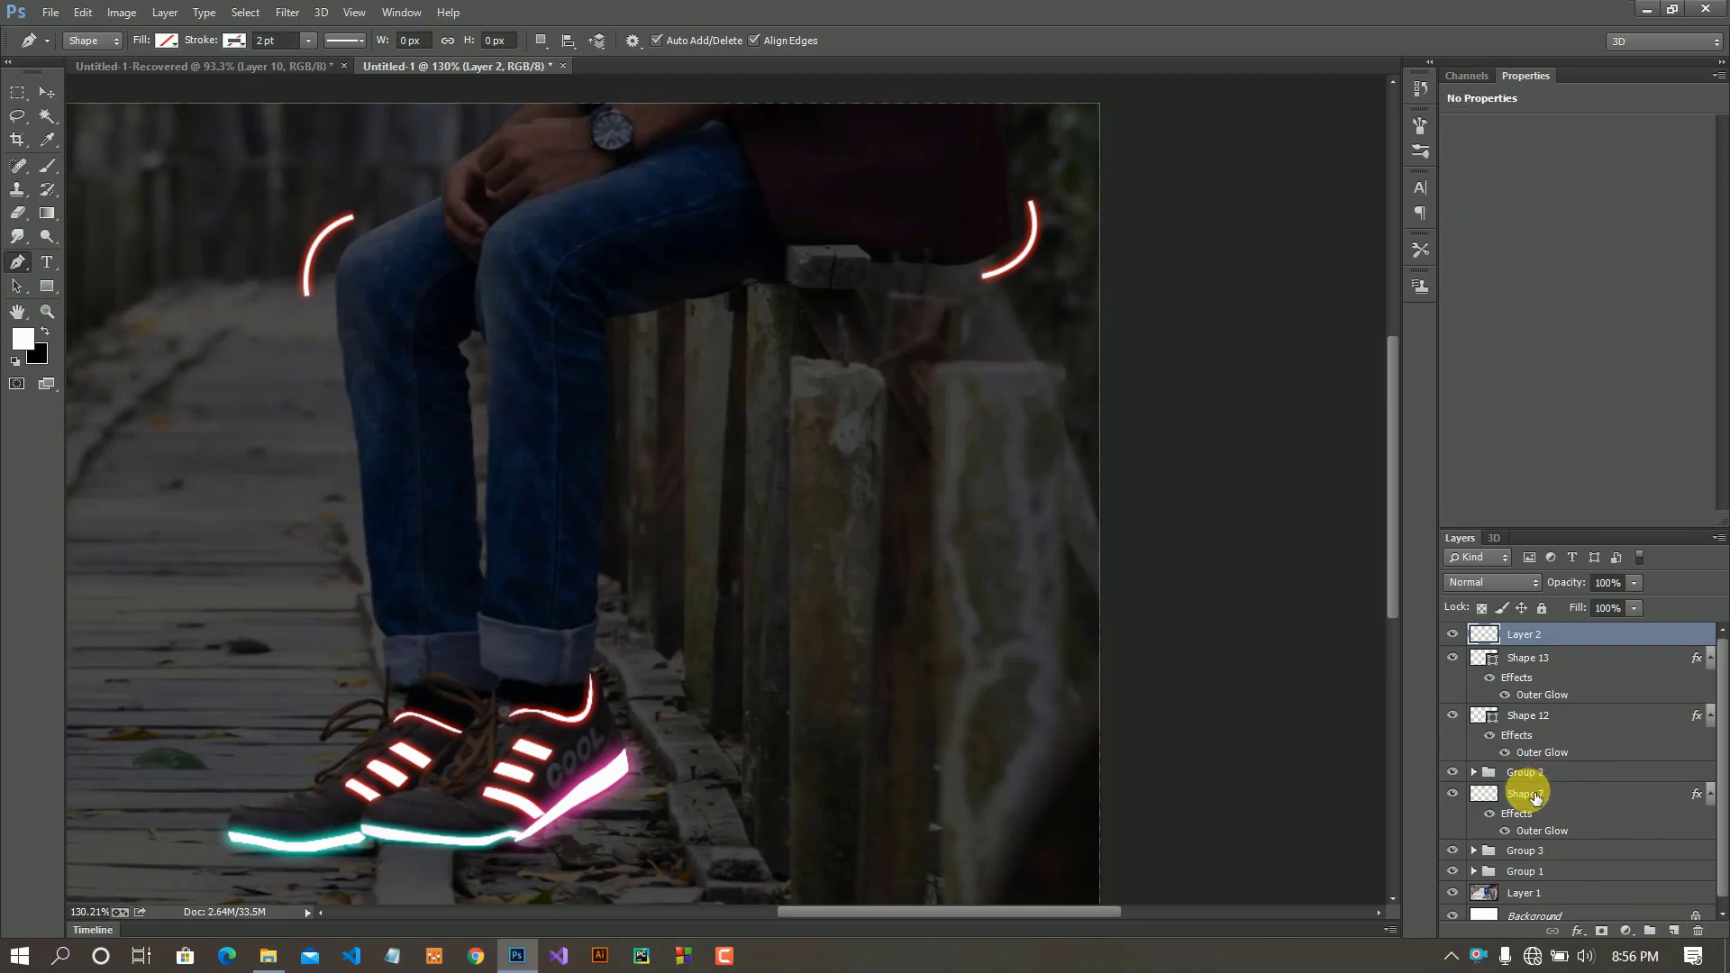
{"action": "left_click", "coordinate": [1529, 726]}
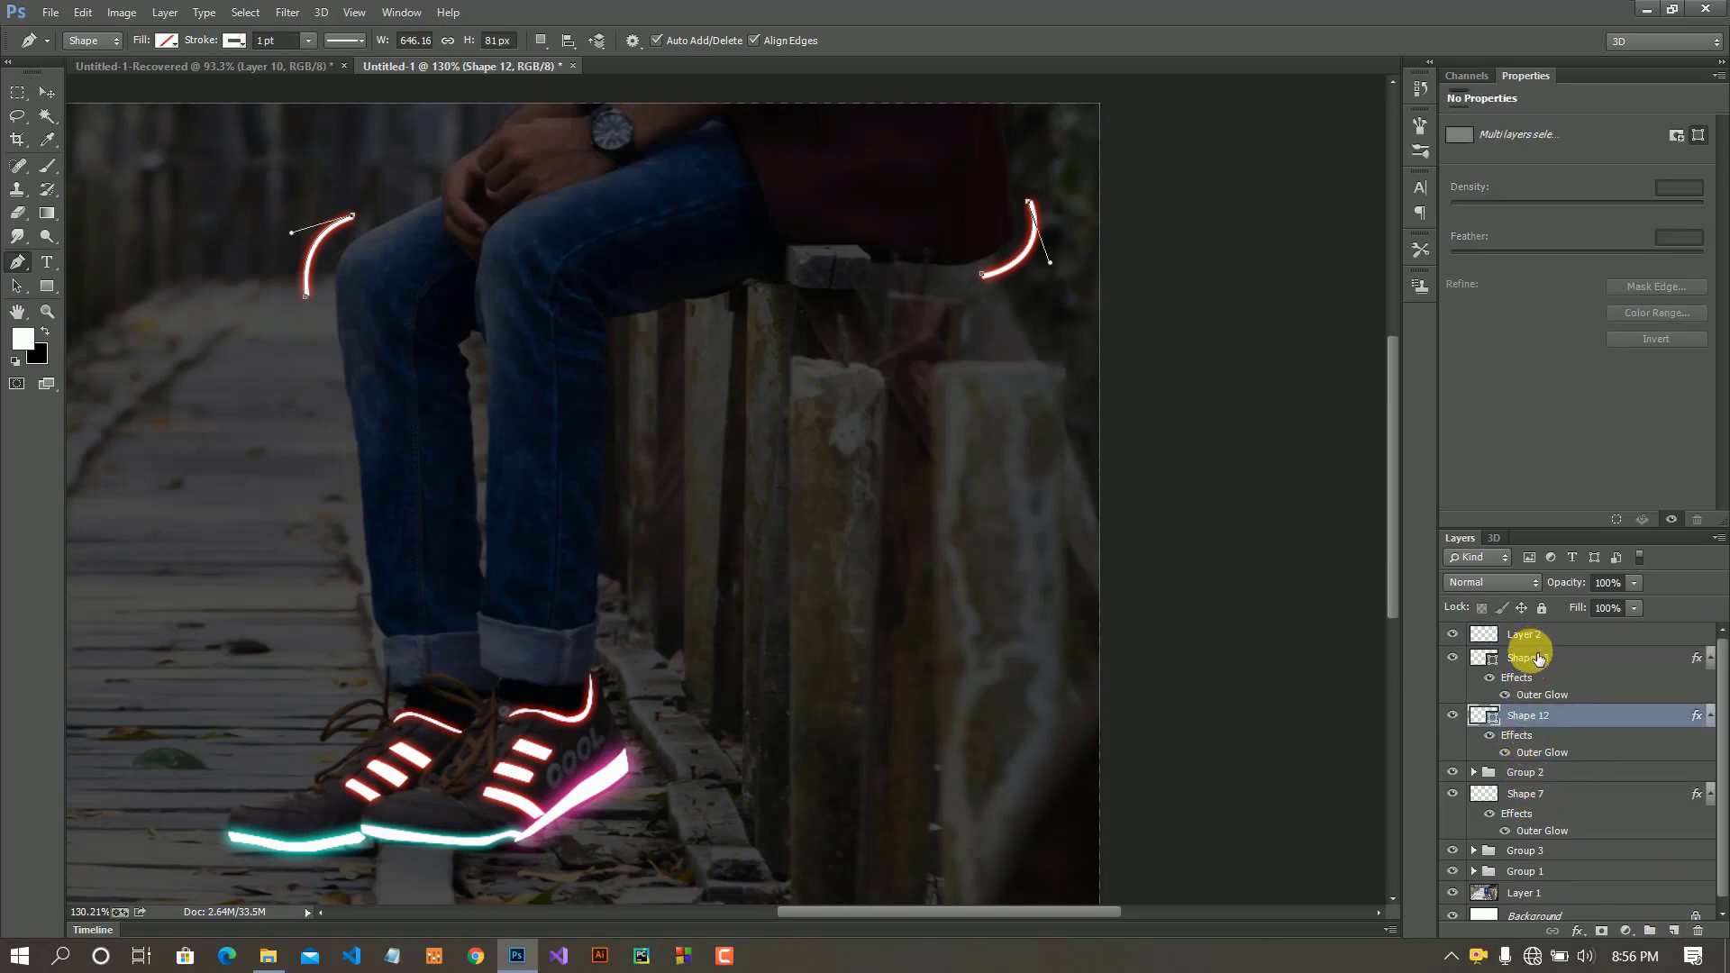
{"action": "key", "text": "ctrl+g"}
{"action": "left_click", "coordinate": [1532, 636]}
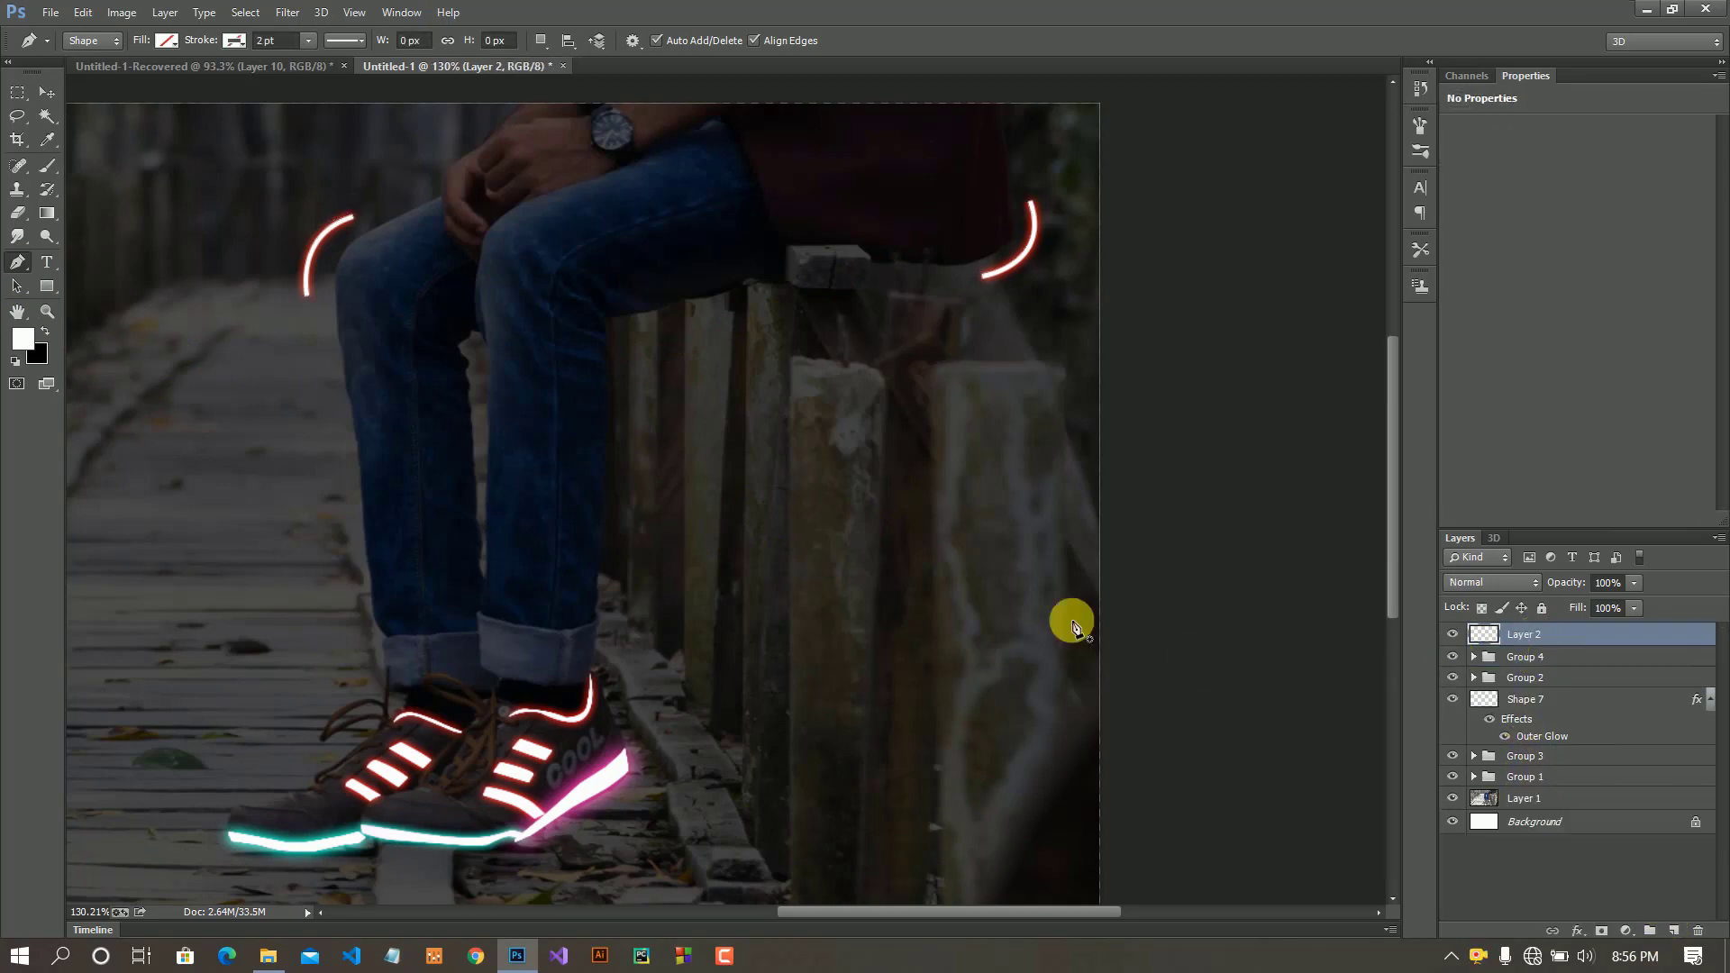
- Draw a white vertical line beside the shin and apply the outer glow style
{"action": "left_click", "coordinate": [623, 379]}
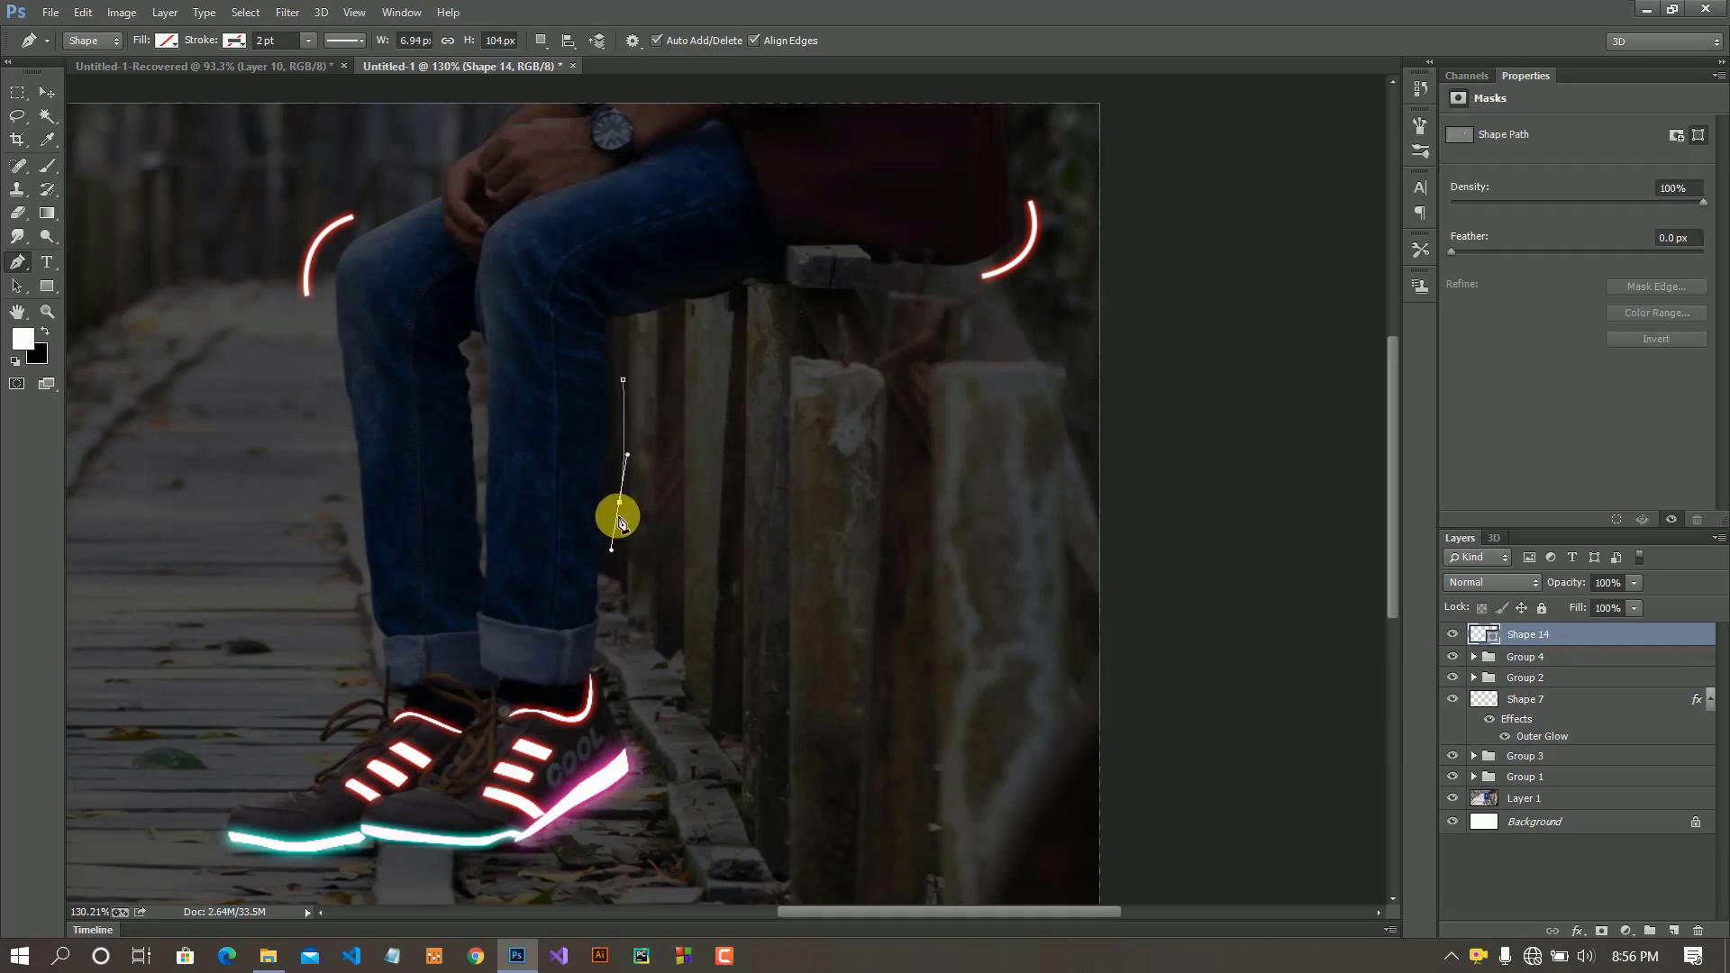
{"action": "left_click", "coordinate": [235, 40]}
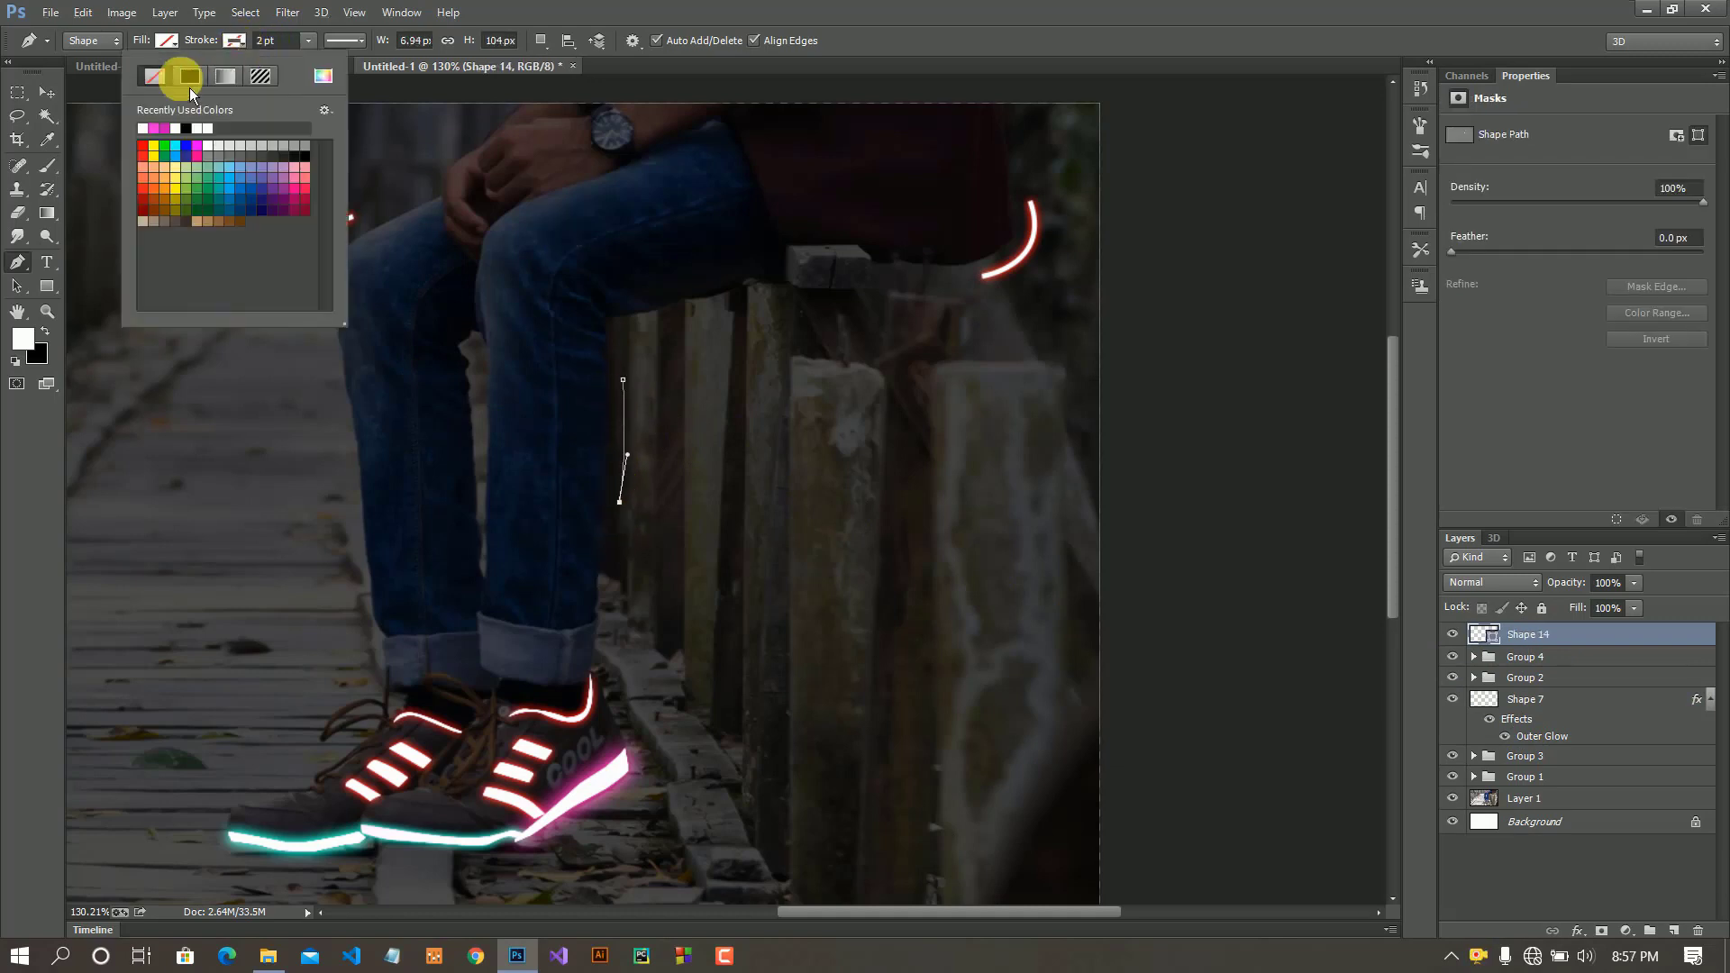
{"action": "left_click", "coordinate": [150, 133]}
{"action": "left_click", "coordinate": [309, 41]}
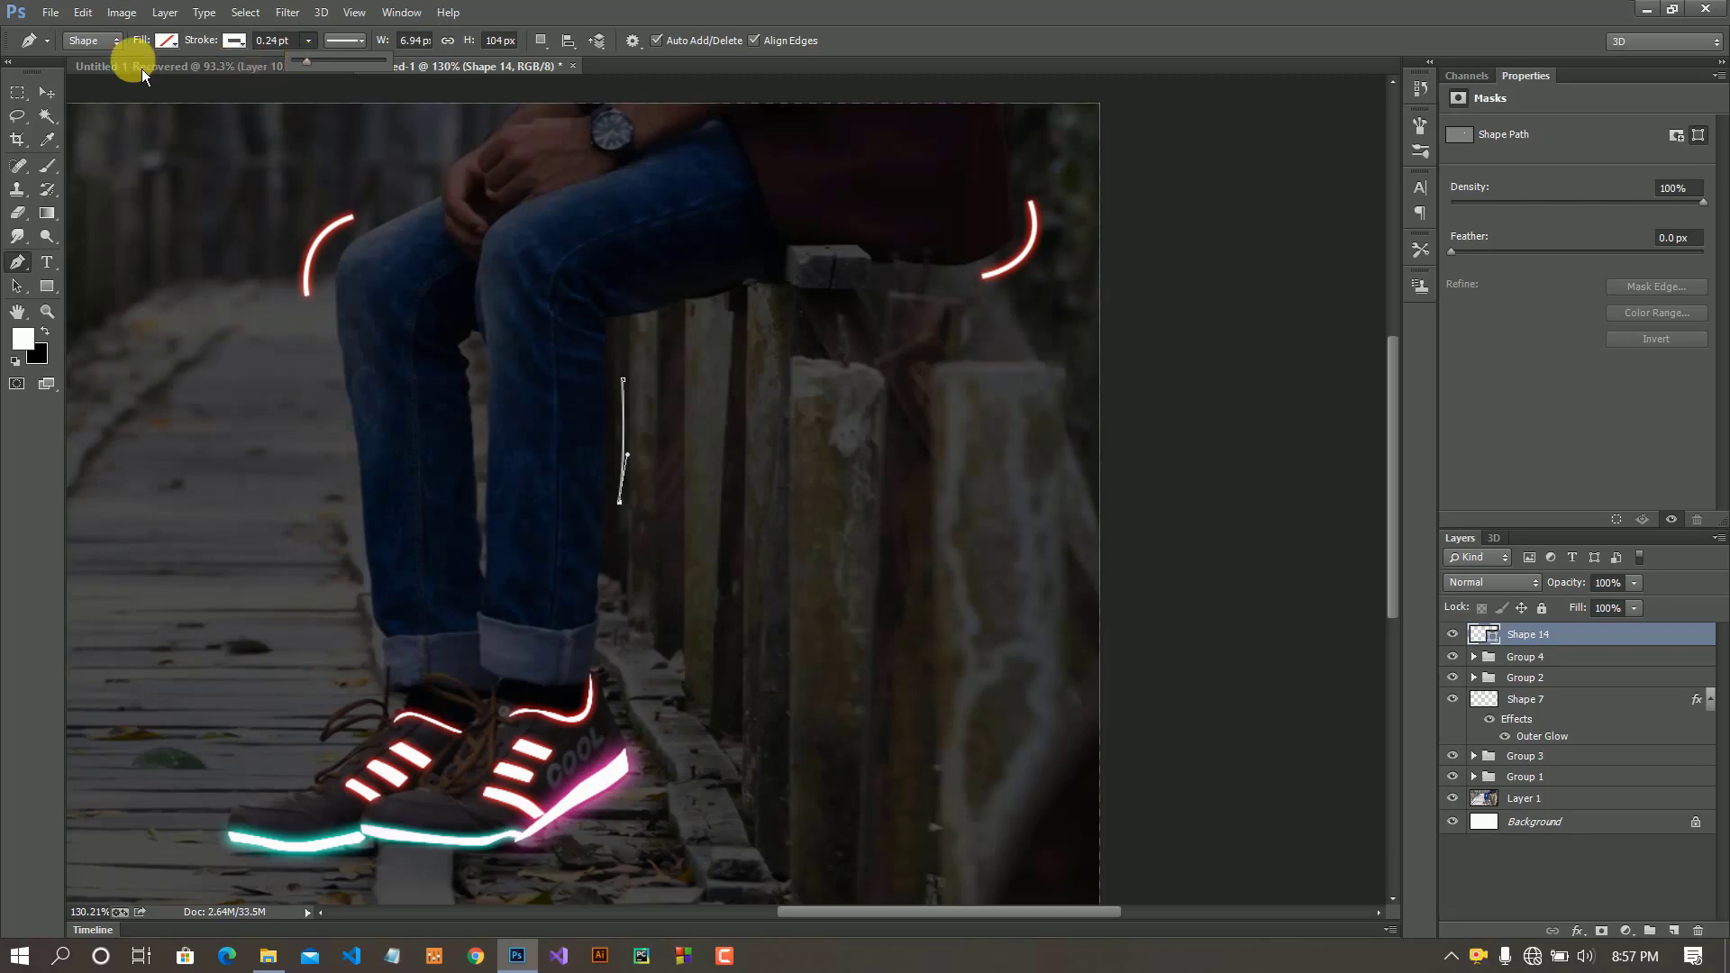
{"action": "left_click", "coordinate": [48, 93]}
{"action": "right_click", "coordinate": [1534, 641]}
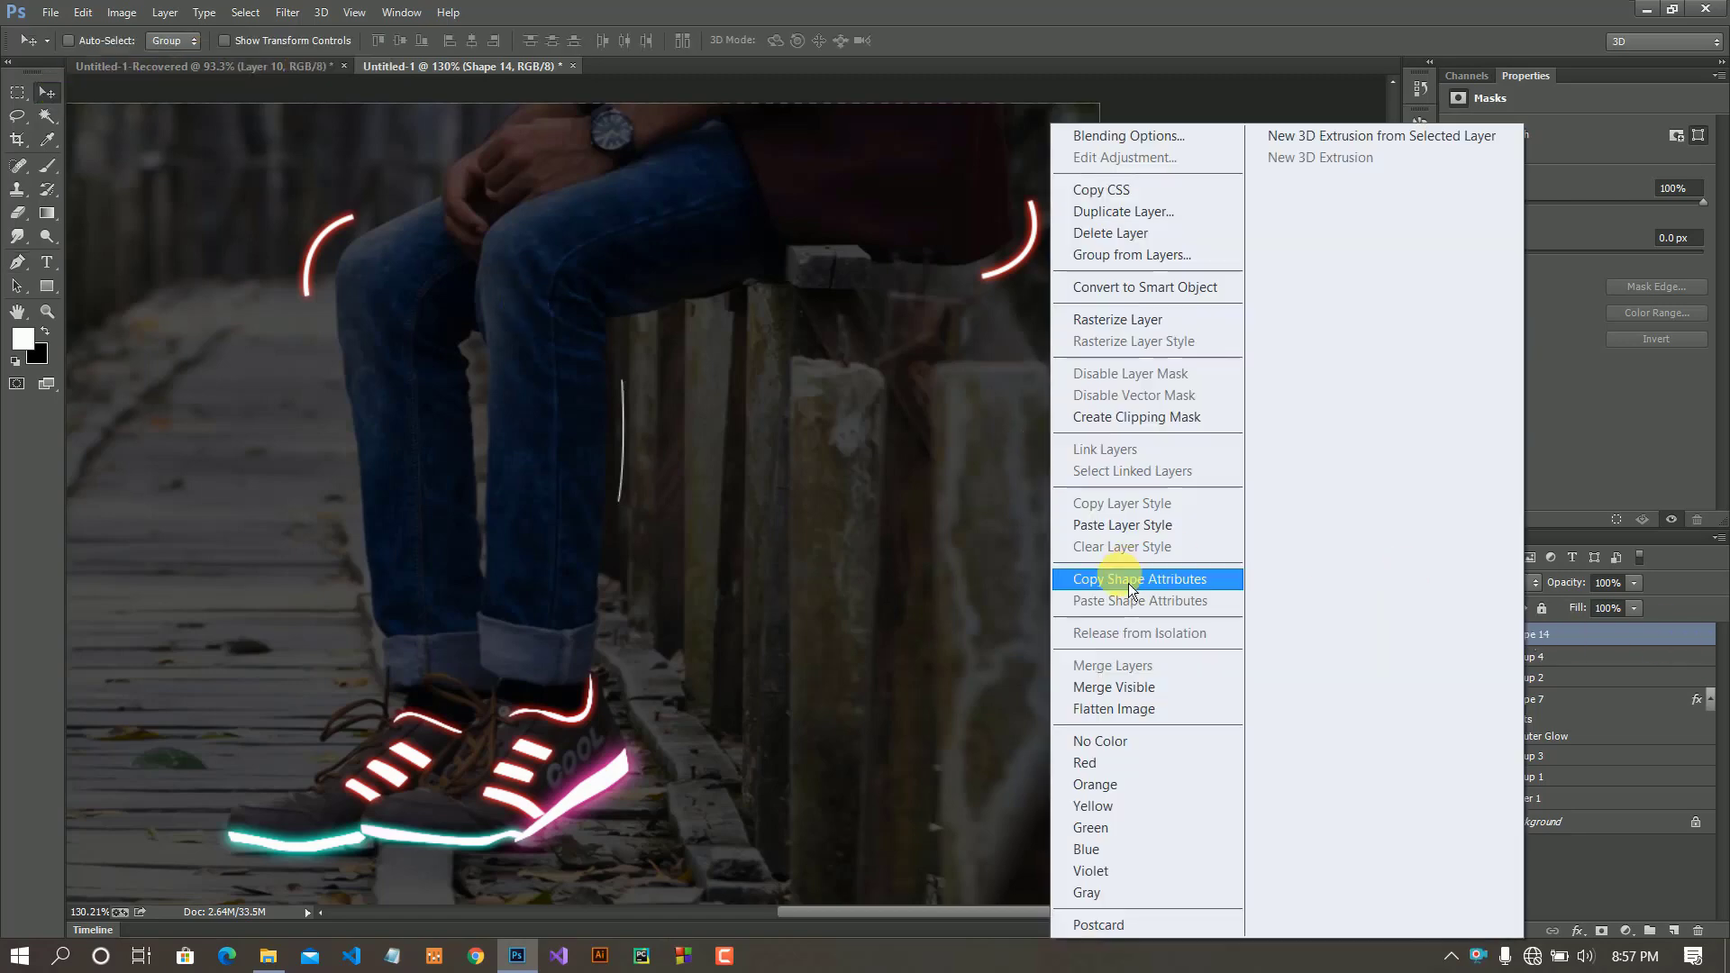
{"action": "left_click", "coordinate": [1117, 532]}
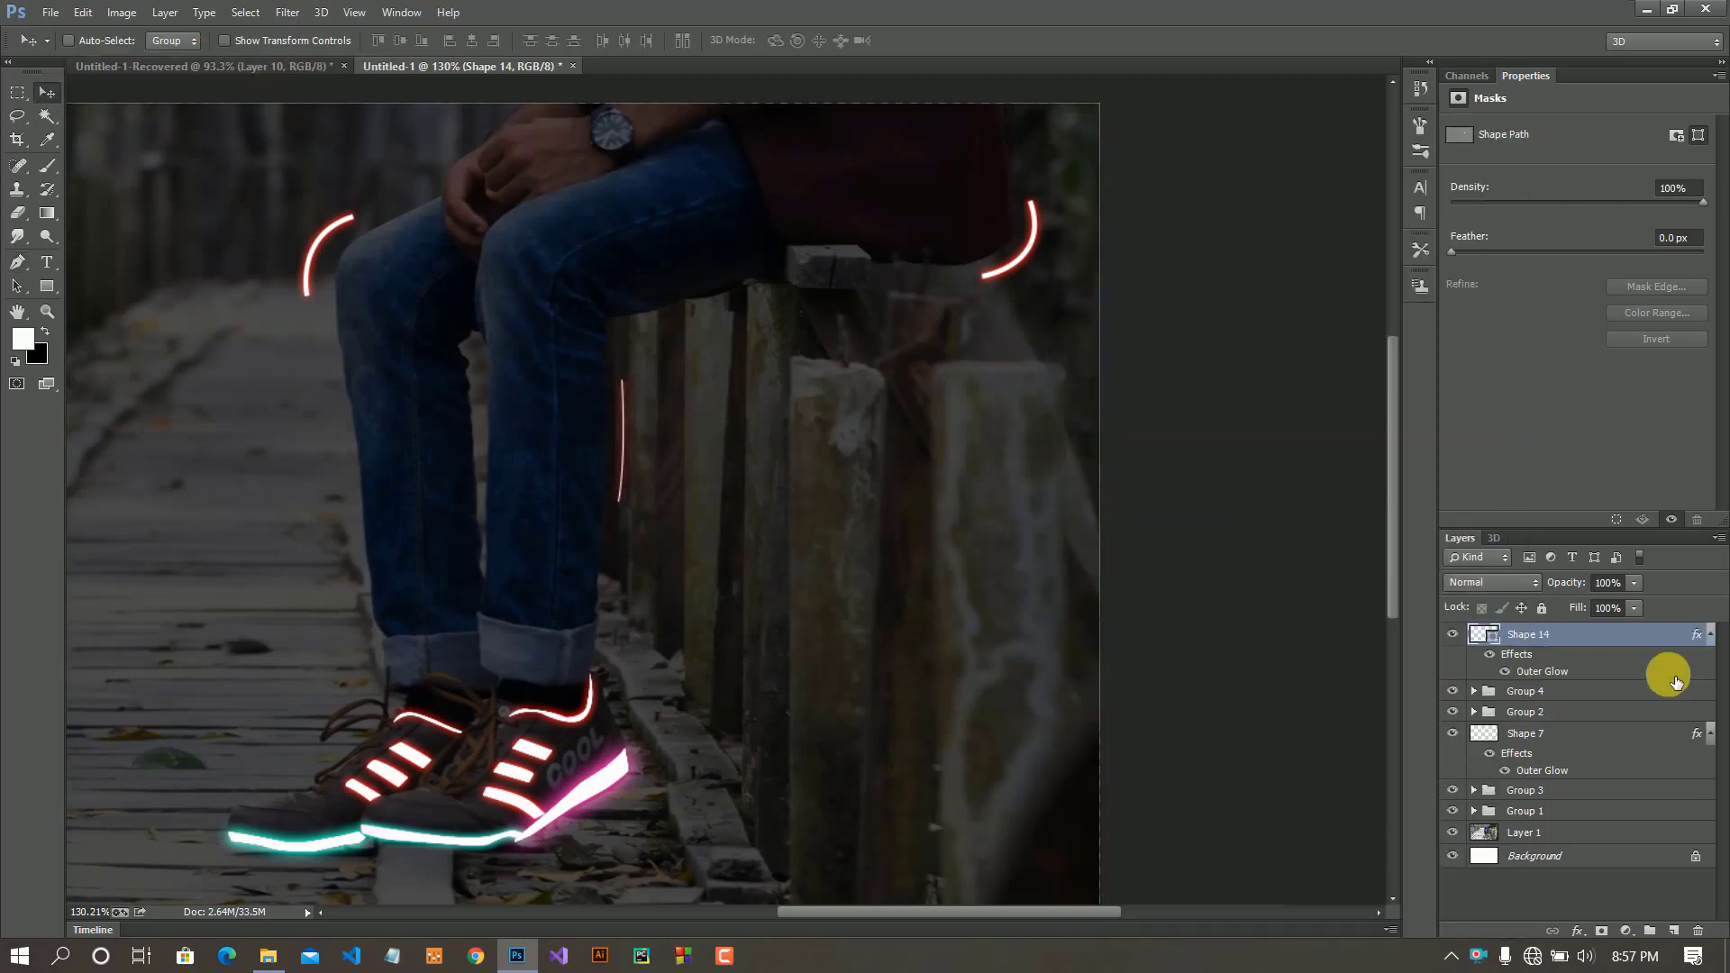
- Duplicate the glowing line into two short dashes placed beside the vertical streak
{"action": "key", "text": "ctrl+j"}
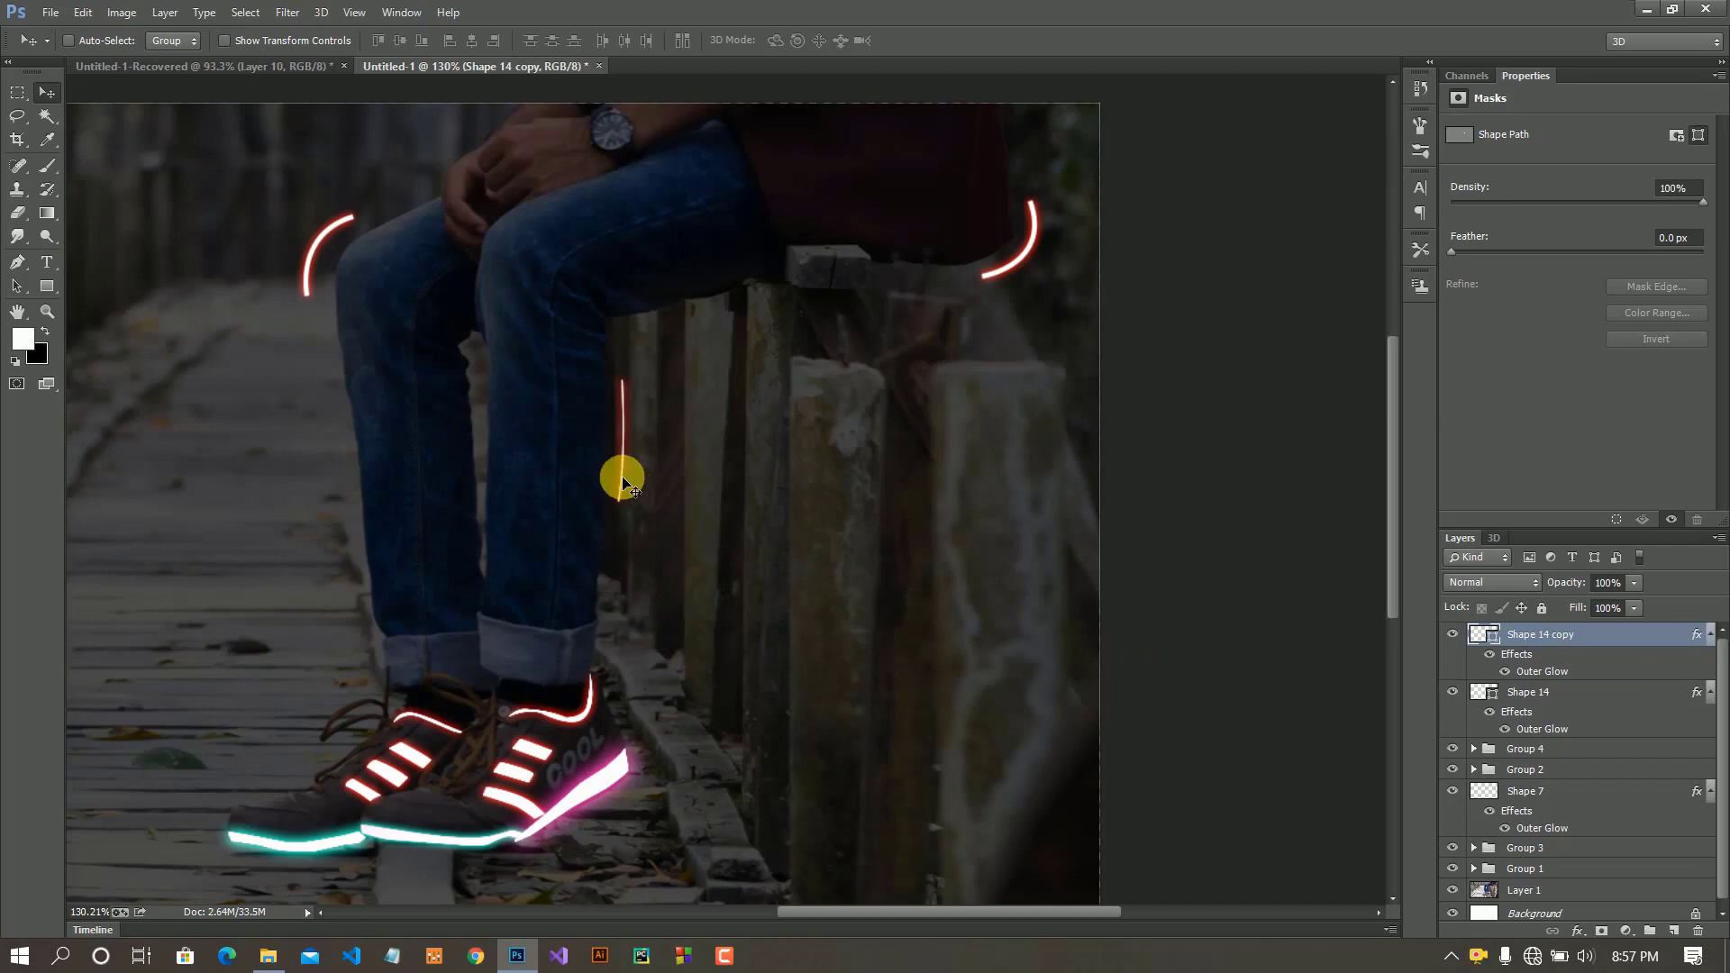
{"action": "left_click_drag", "start_coordinate": [624, 485], "coordinate": [705, 490]}
{"action": "key", "text": "ctrl+t"}
{"action": "mouse_move", "coordinate": [712, 386]}
{"action": "left_mouse_down"}
{"action": "mouse_move", "coordinate": [722, 463]}
{"action": "mouse_move", "coordinate": [665, 290]}
{"action": "mouse_move", "coordinate": [872, 87]}
{"action": "left_mouse_up"}
{"action": "left_click", "coordinate": [907, 40]}
{"action": "mouse_move", "coordinate": [719, 452]}
{"action": "left_mouse_down"}
{"action": "mouse_move", "coordinate": [709, 414]}
{"action": "mouse_move", "coordinate": [690, 444]}
{"action": "mouse_move", "coordinate": [705, 453]}
{"action": "left_mouse_up"}
{"action": "key", "text": "ctrl+t"}
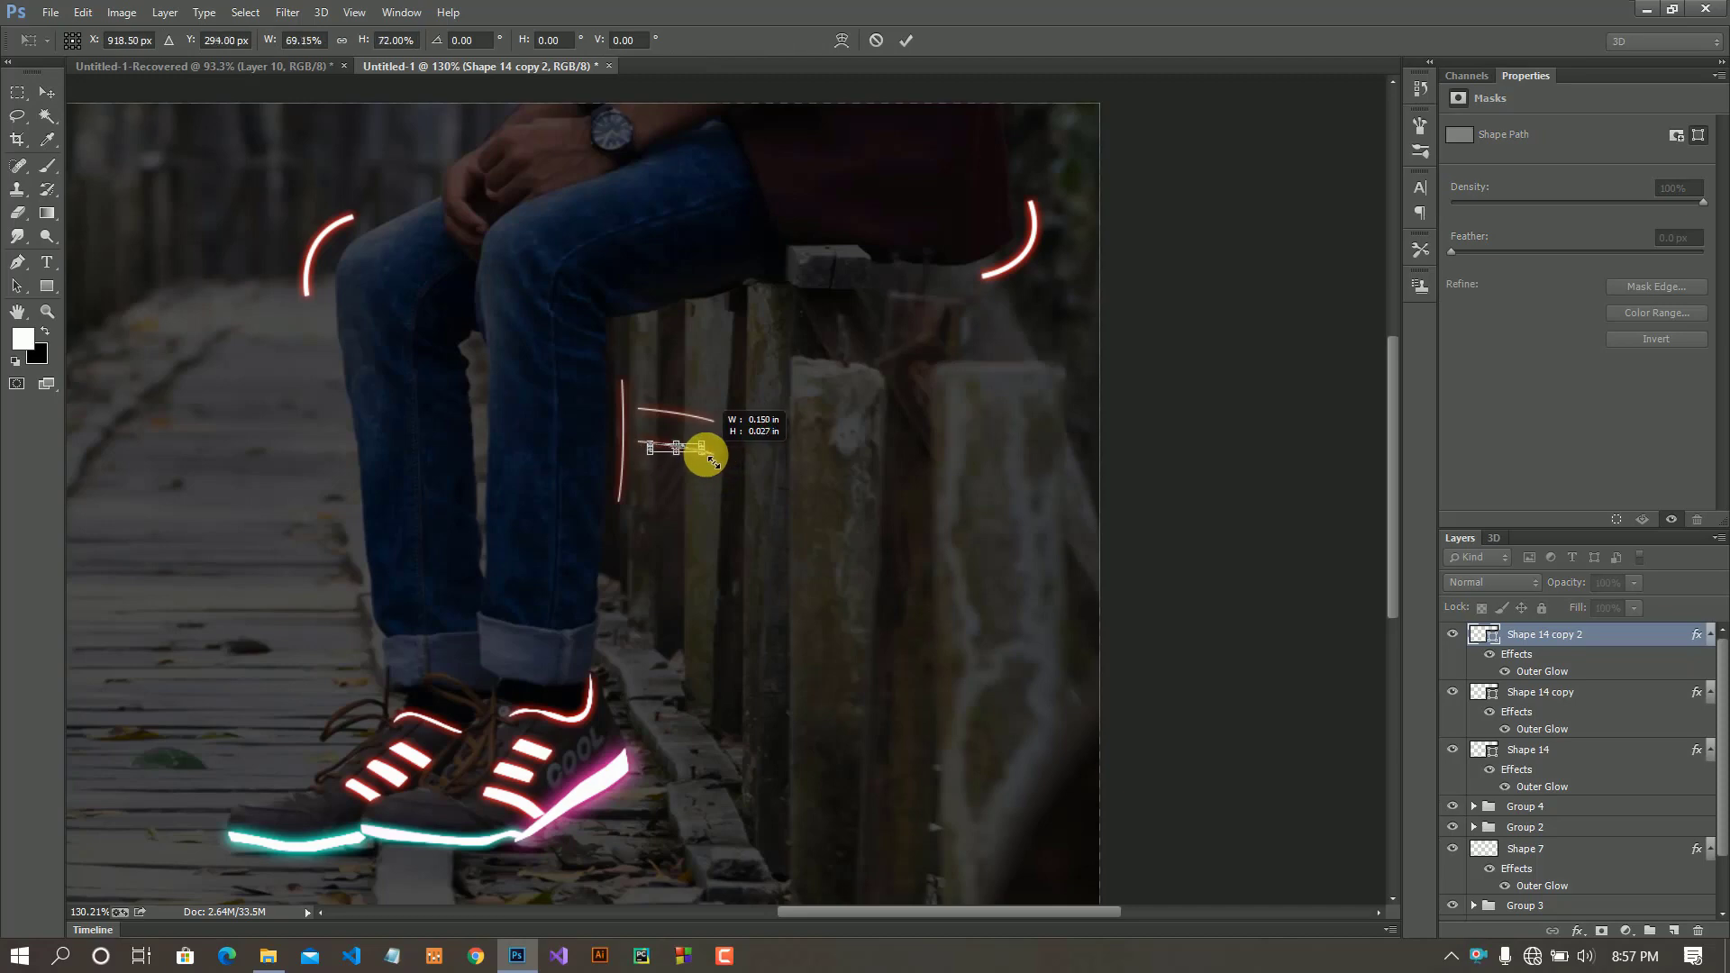
{"action": "left_click", "coordinate": [906, 39]}
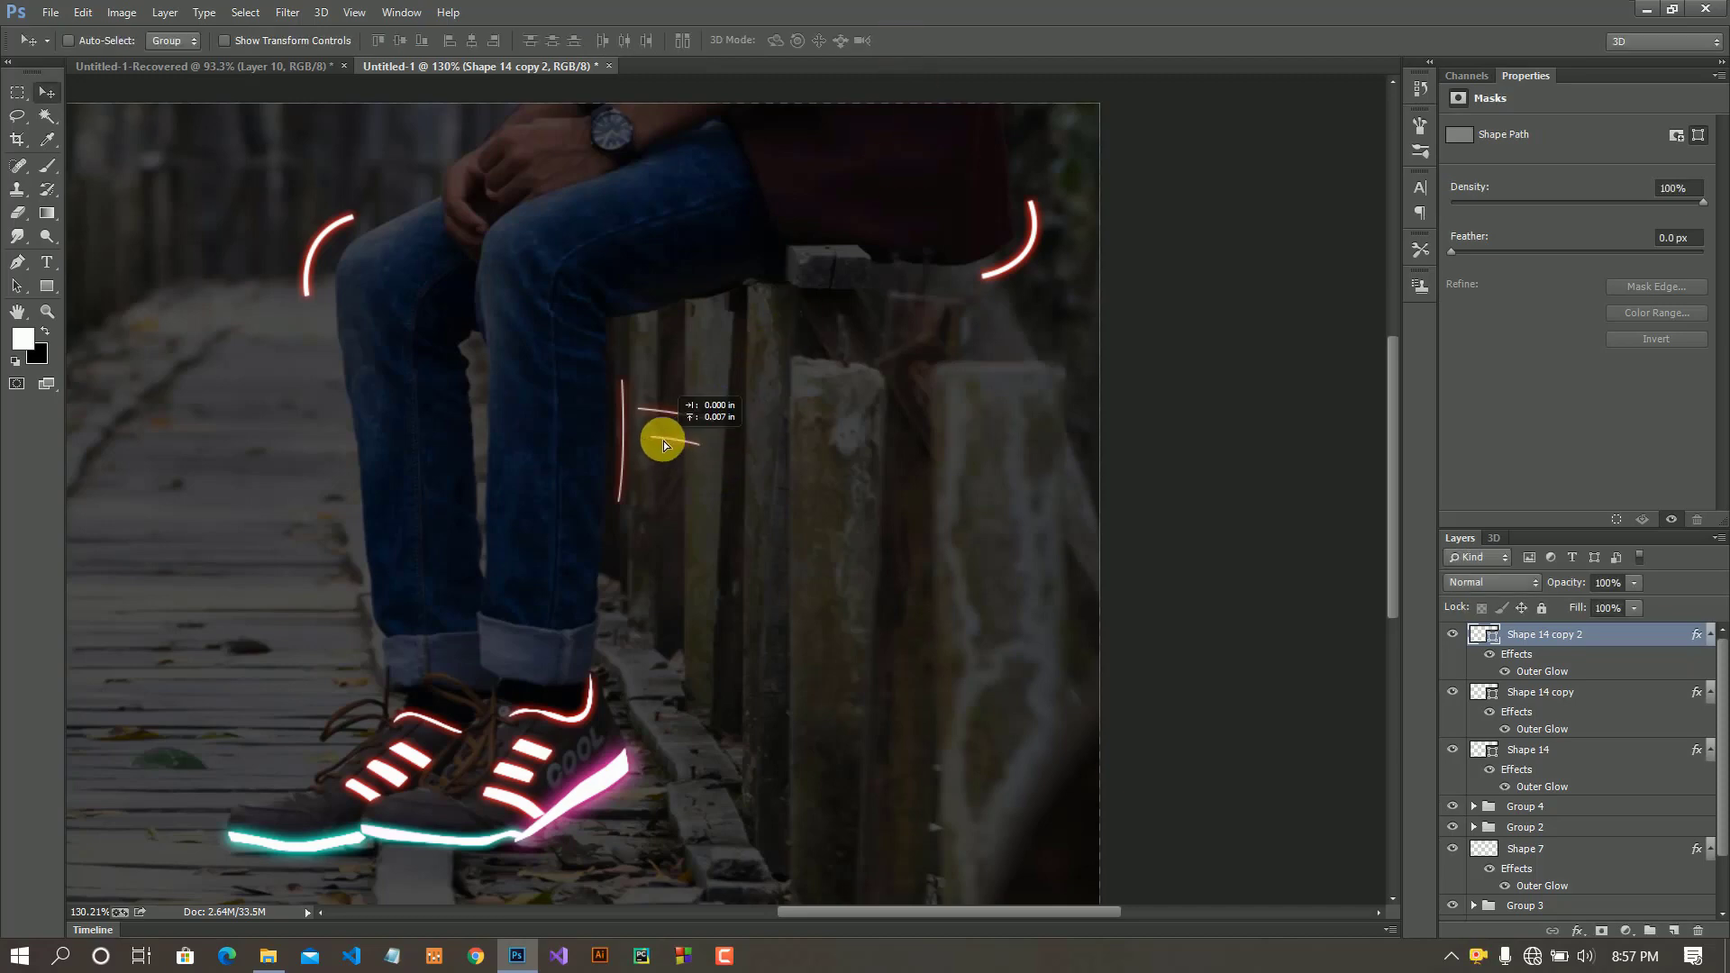
{"action": "left_click_drag", "start_coordinate": [660, 436], "coordinate": [662, 438]}
{"action": "scroll", "coordinate": [1097, 572], "scroll_direction": "down", "scroll_amount": 3}
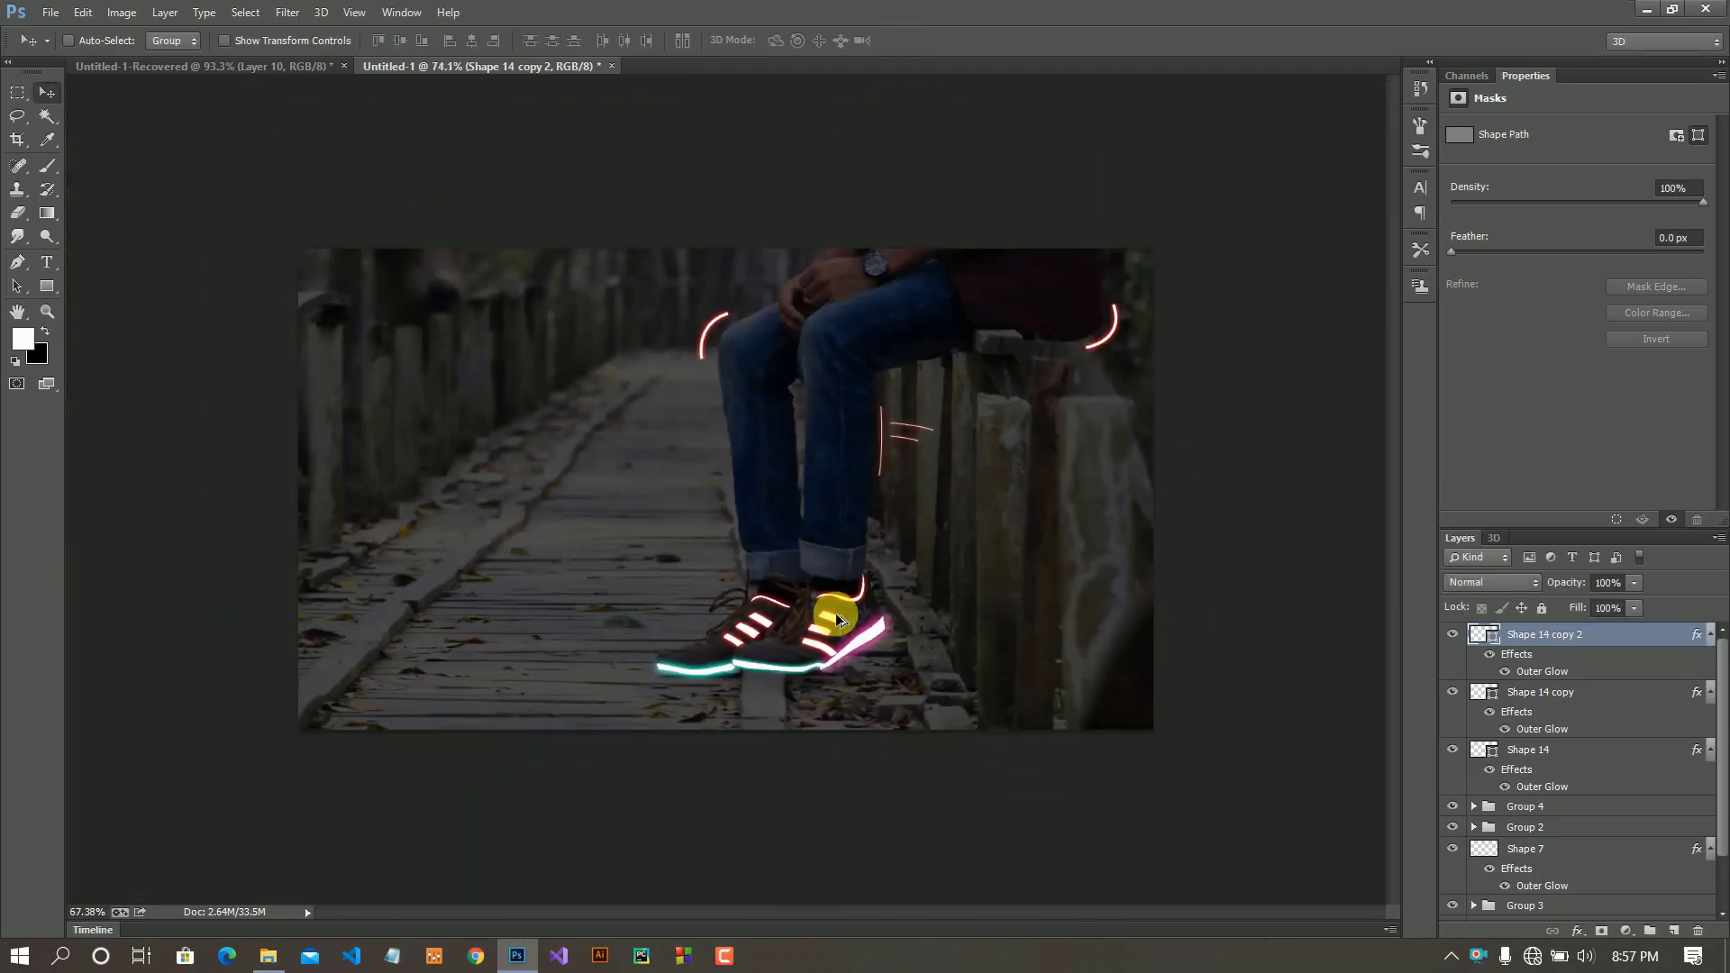
{"action": "scroll", "coordinate": [837, 626], "scroll_direction": "down", "scroll_amount": 2}
{"action": "scroll", "coordinate": [849, 635], "scroll_direction": "up", "scroll_amount": 2}
- Group the three streak layers and add a Channel Mixer with lowered red output
{"action": "left_click", "coordinate": [1544, 751], "text": "shift"}
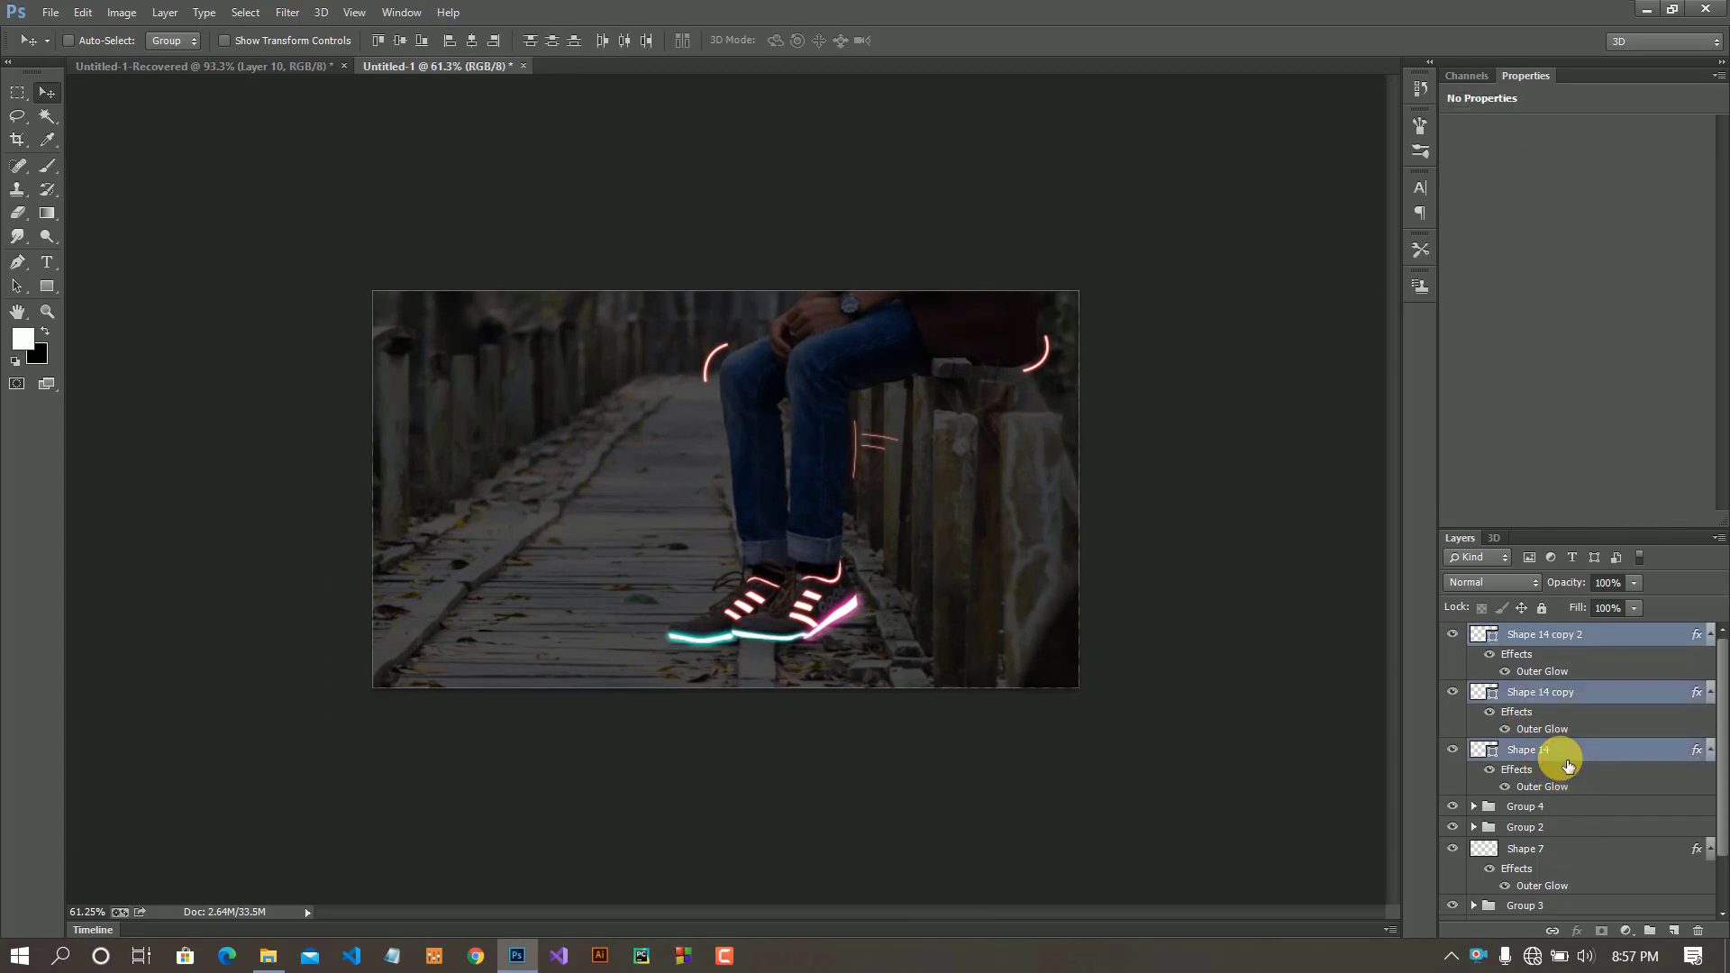
{"action": "key", "text": "ctrl+g"}
{"action": "left_click", "coordinate": [1640, 932]}
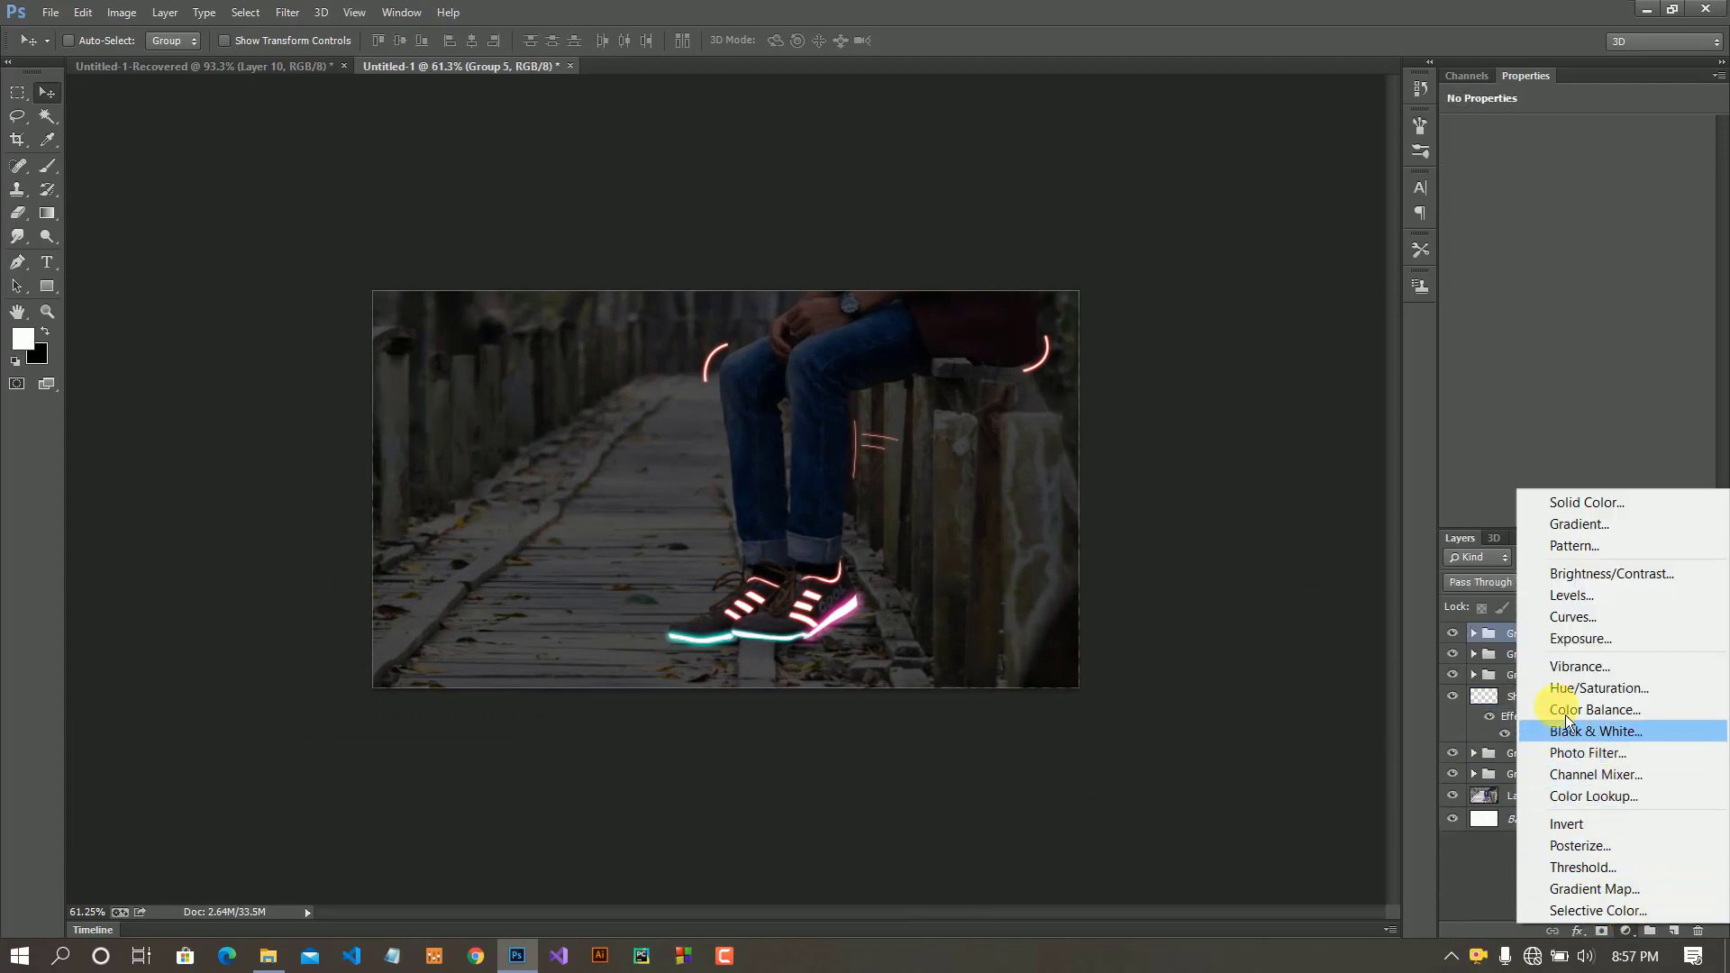
{"action": "left_click", "coordinate": [1604, 775]}
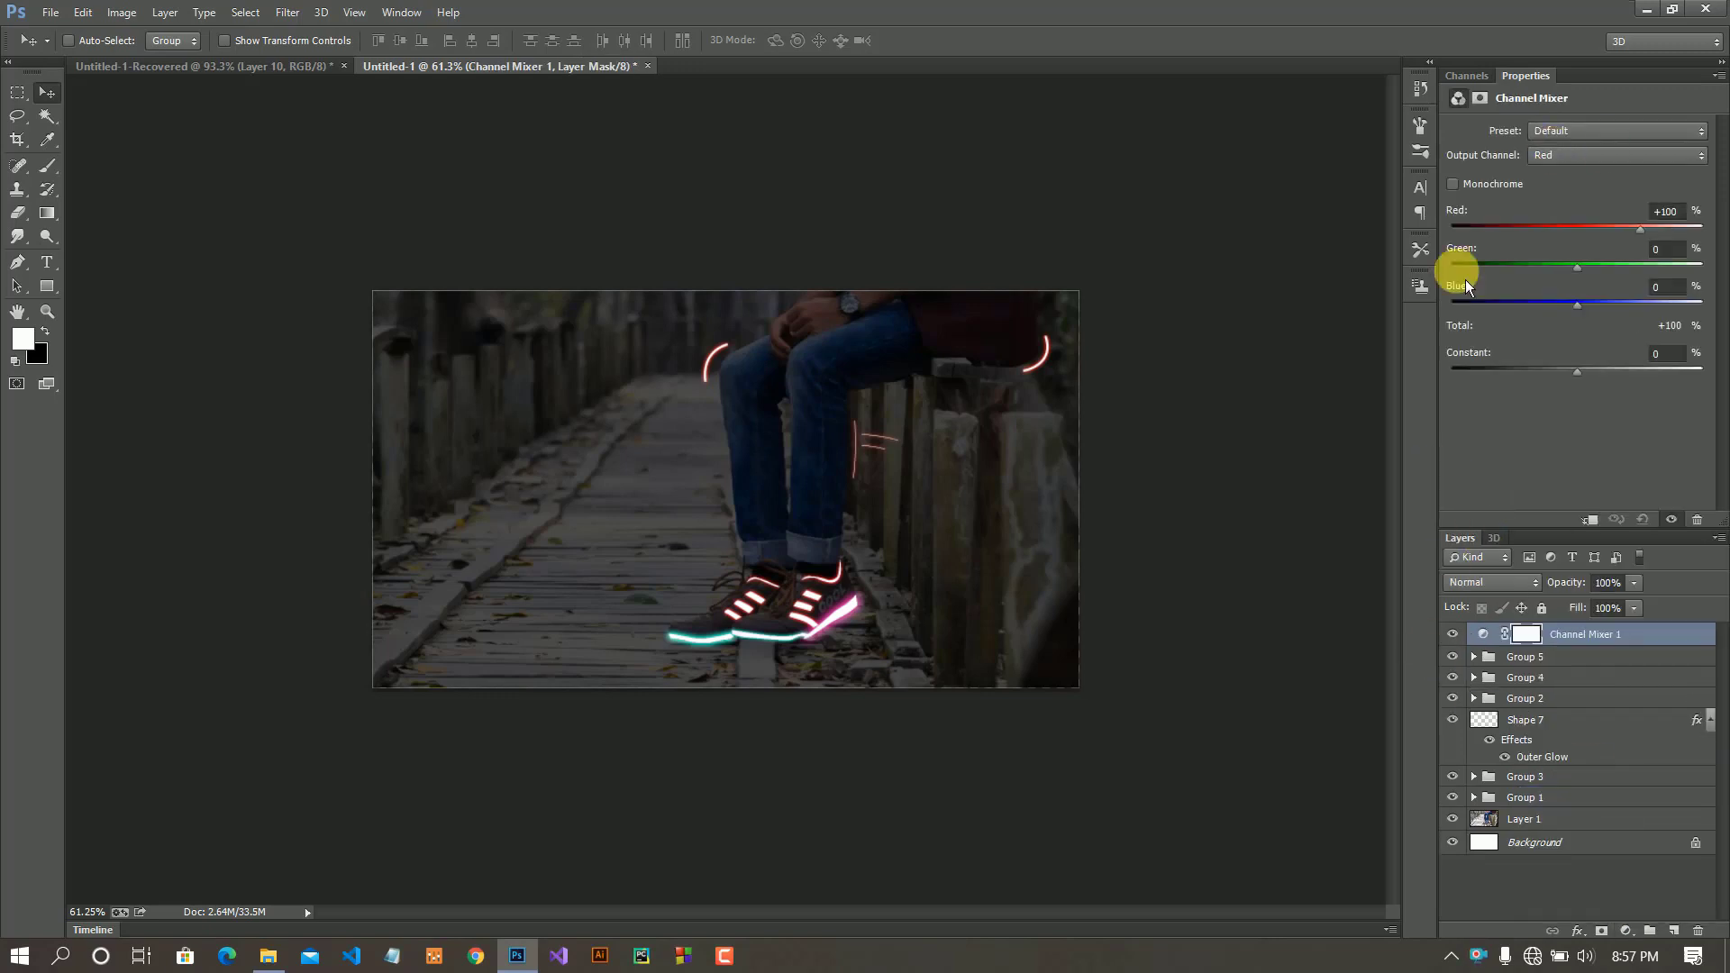
{"action": "mouse_move", "coordinate": [1647, 236]}
{"action": "left_mouse_down"}
{"action": "mouse_move", "coordinate": [1595, 273]}
{"action": "mouse_move", "coordinate": [1580, 313]}
{"action": "left_mouse_up"}
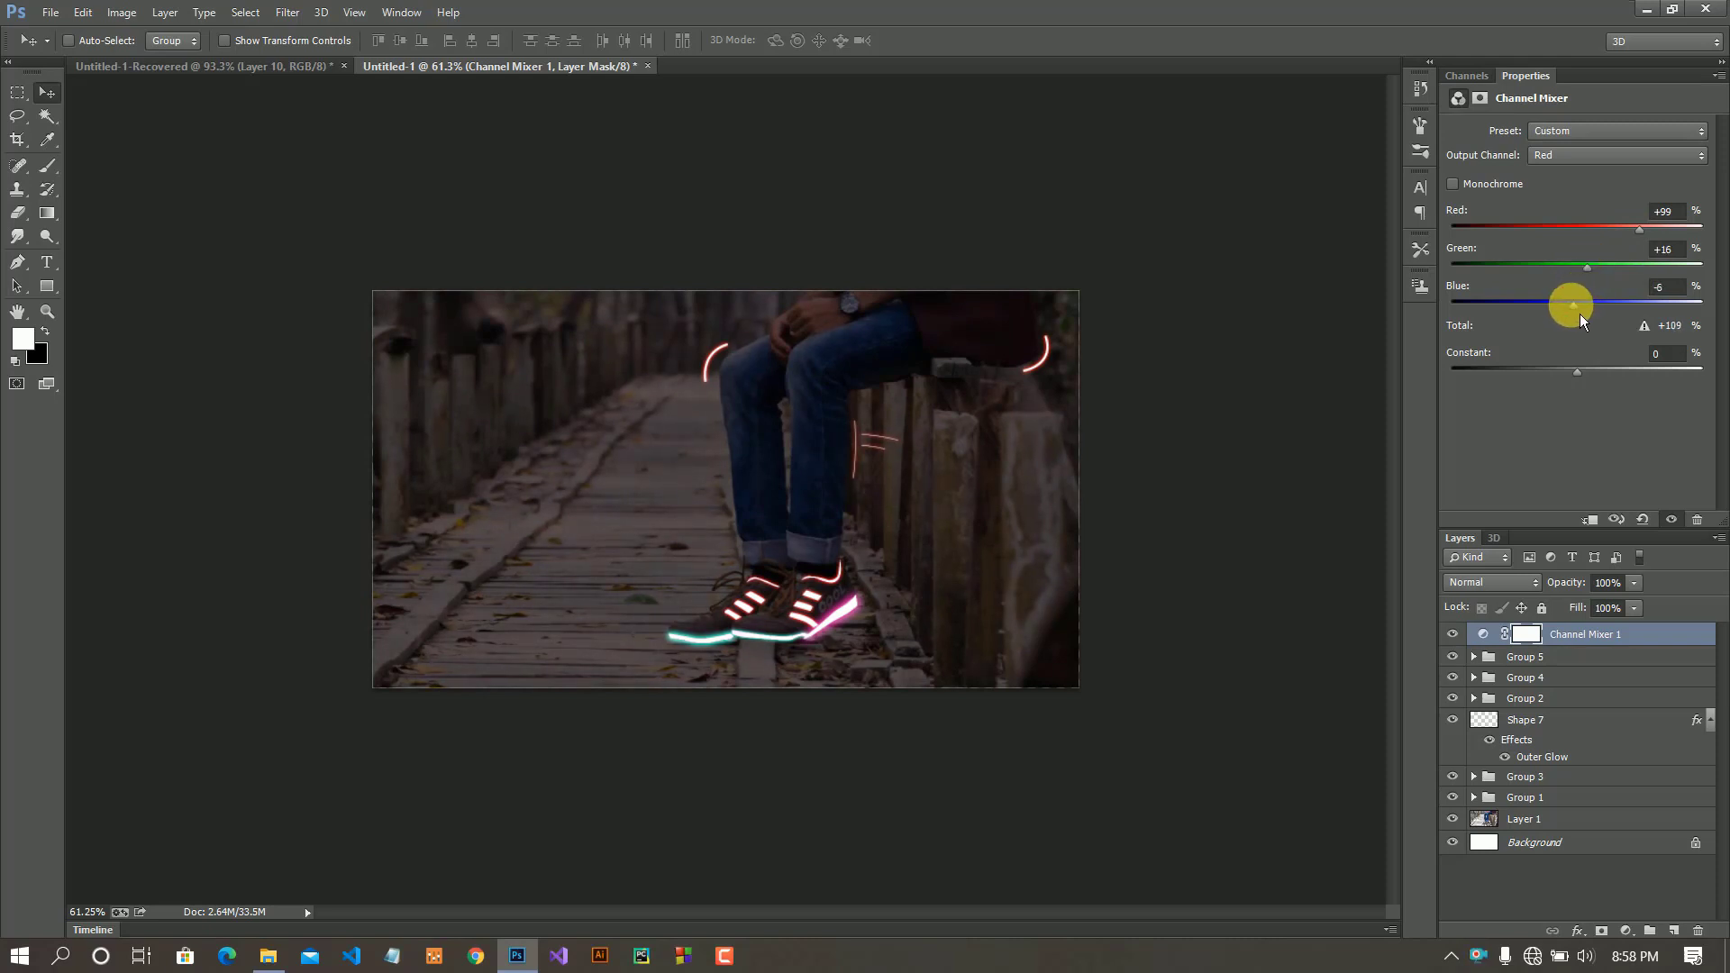
- Darken the base photo Layer 1 with a Curves adjustment pulled downward
{"action": "left_click", "coordinate": [1550, 824]}
{"action": "left_click", "coordinate": [1632, 930]}
{"action": "left_click", "coordinate": [1591, 629]}
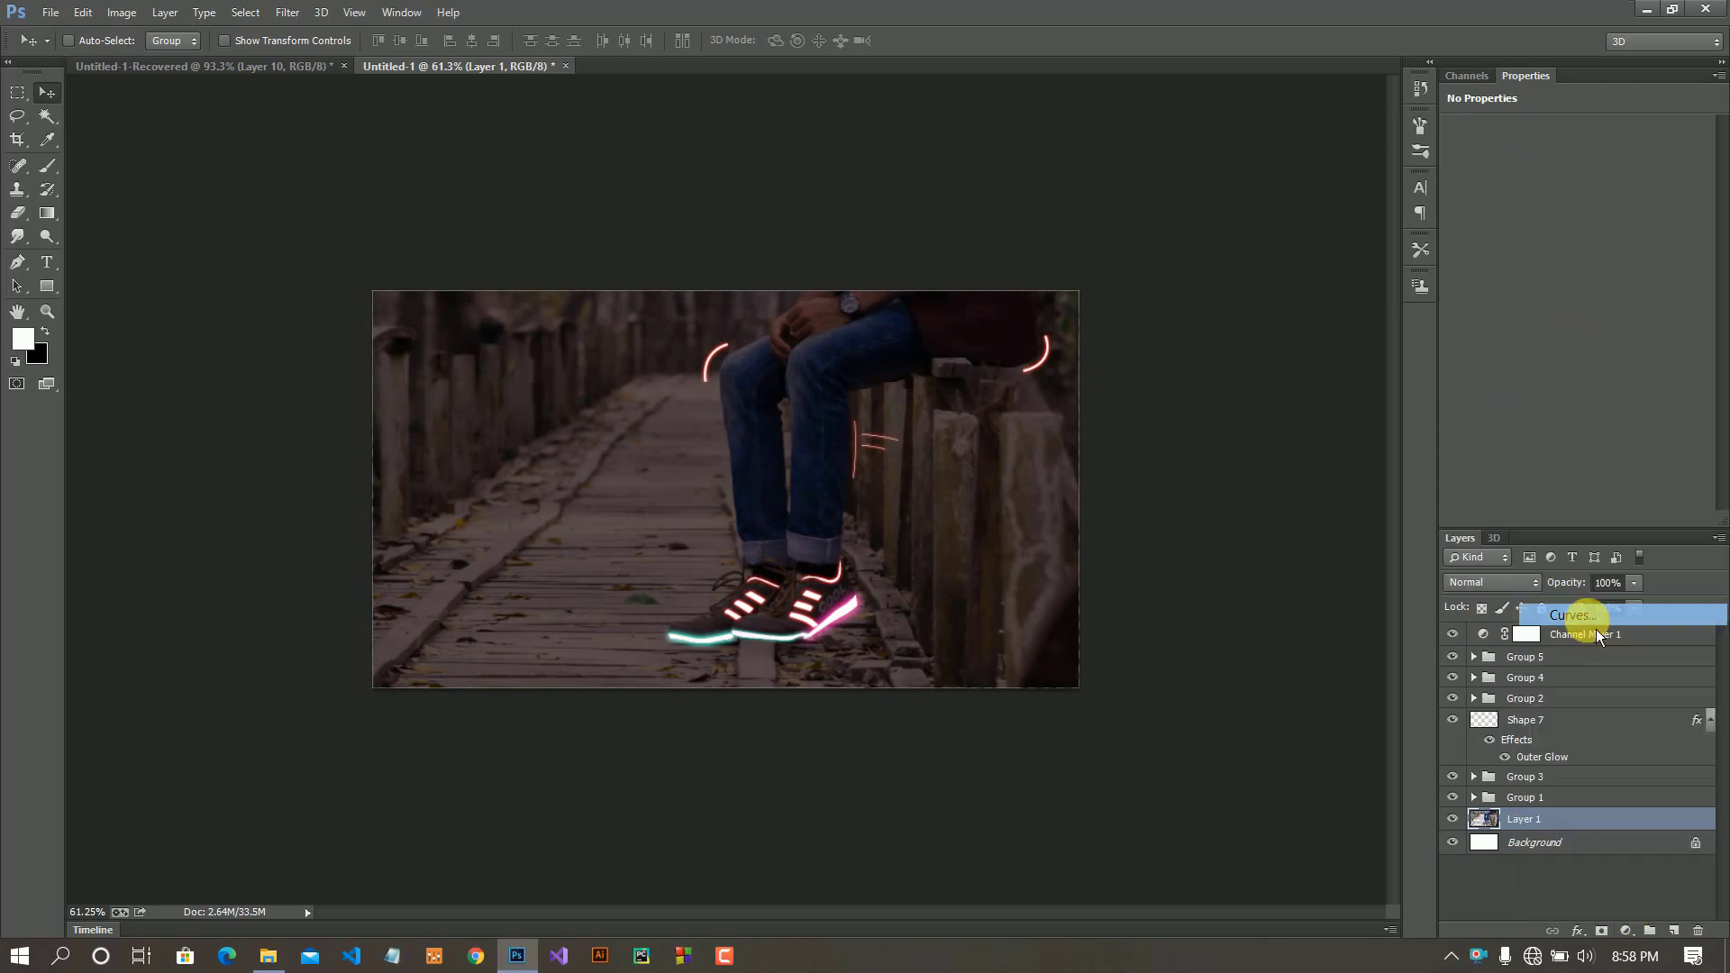
{"action": "left_click_drag", "start_coordinate": [1592, 282], "coordinate": [1606, 315]}
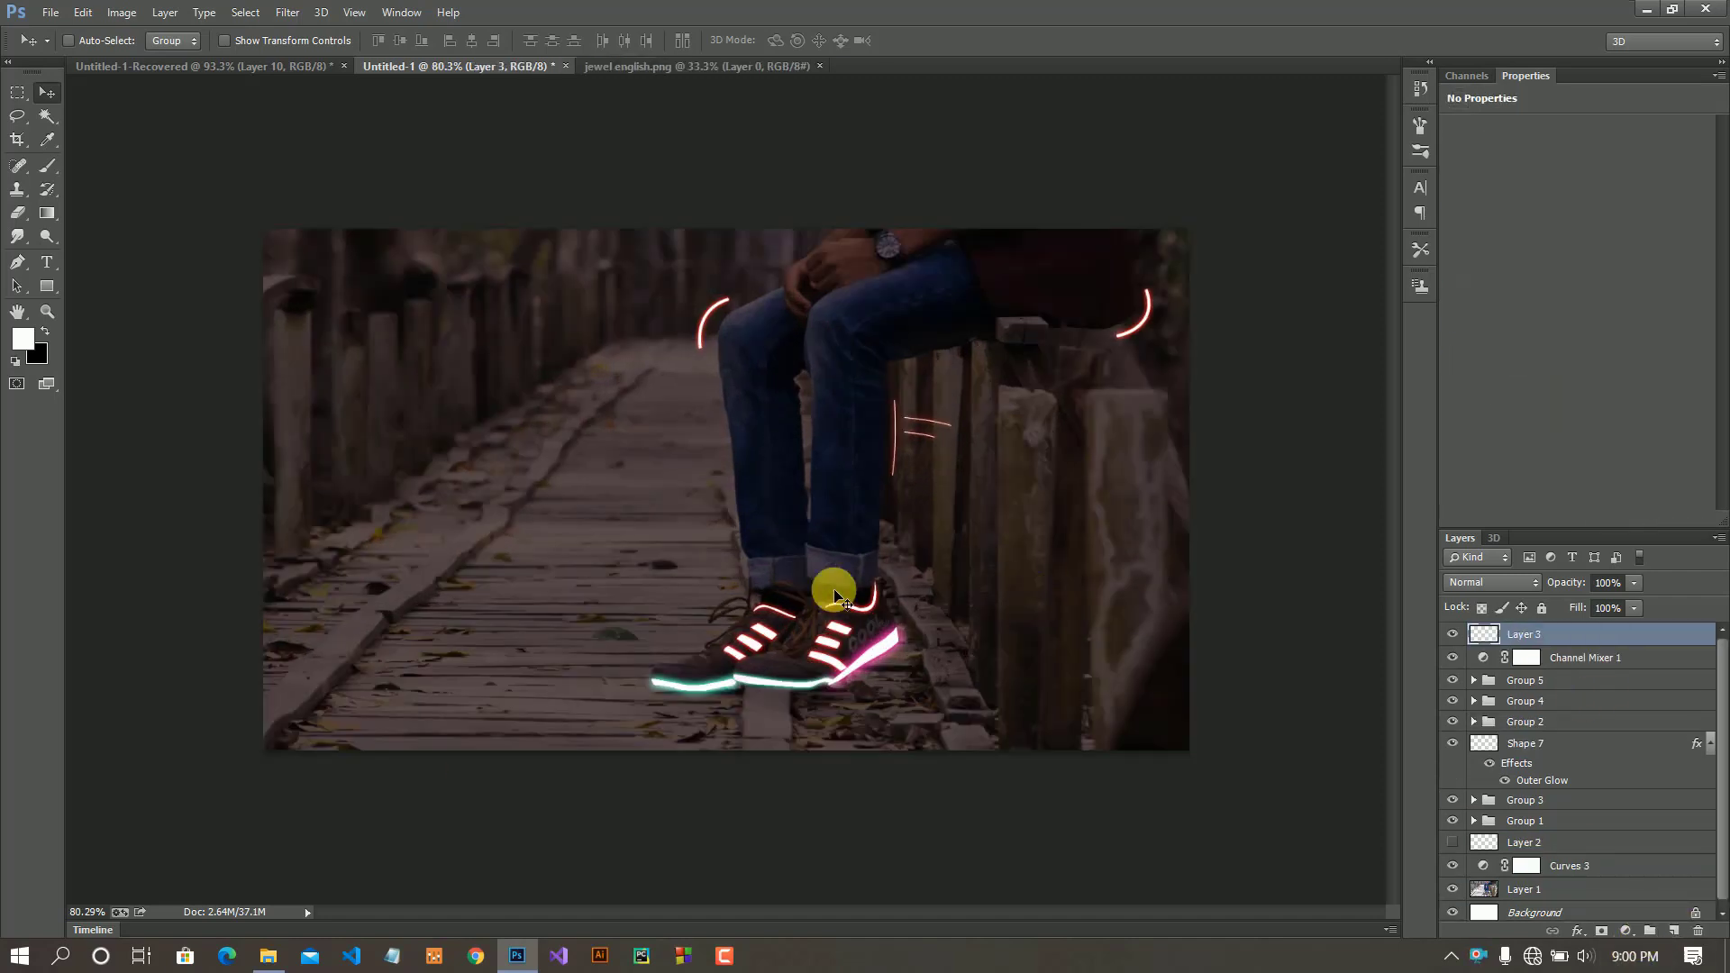
- Set Layer 3 to Overlay and pick a brighter pink sampled from the shoe glow
{"action": "left_click", "coordinate": [1491, 582]}
{"action": "left_click", "coordinate": [1470, 262]}
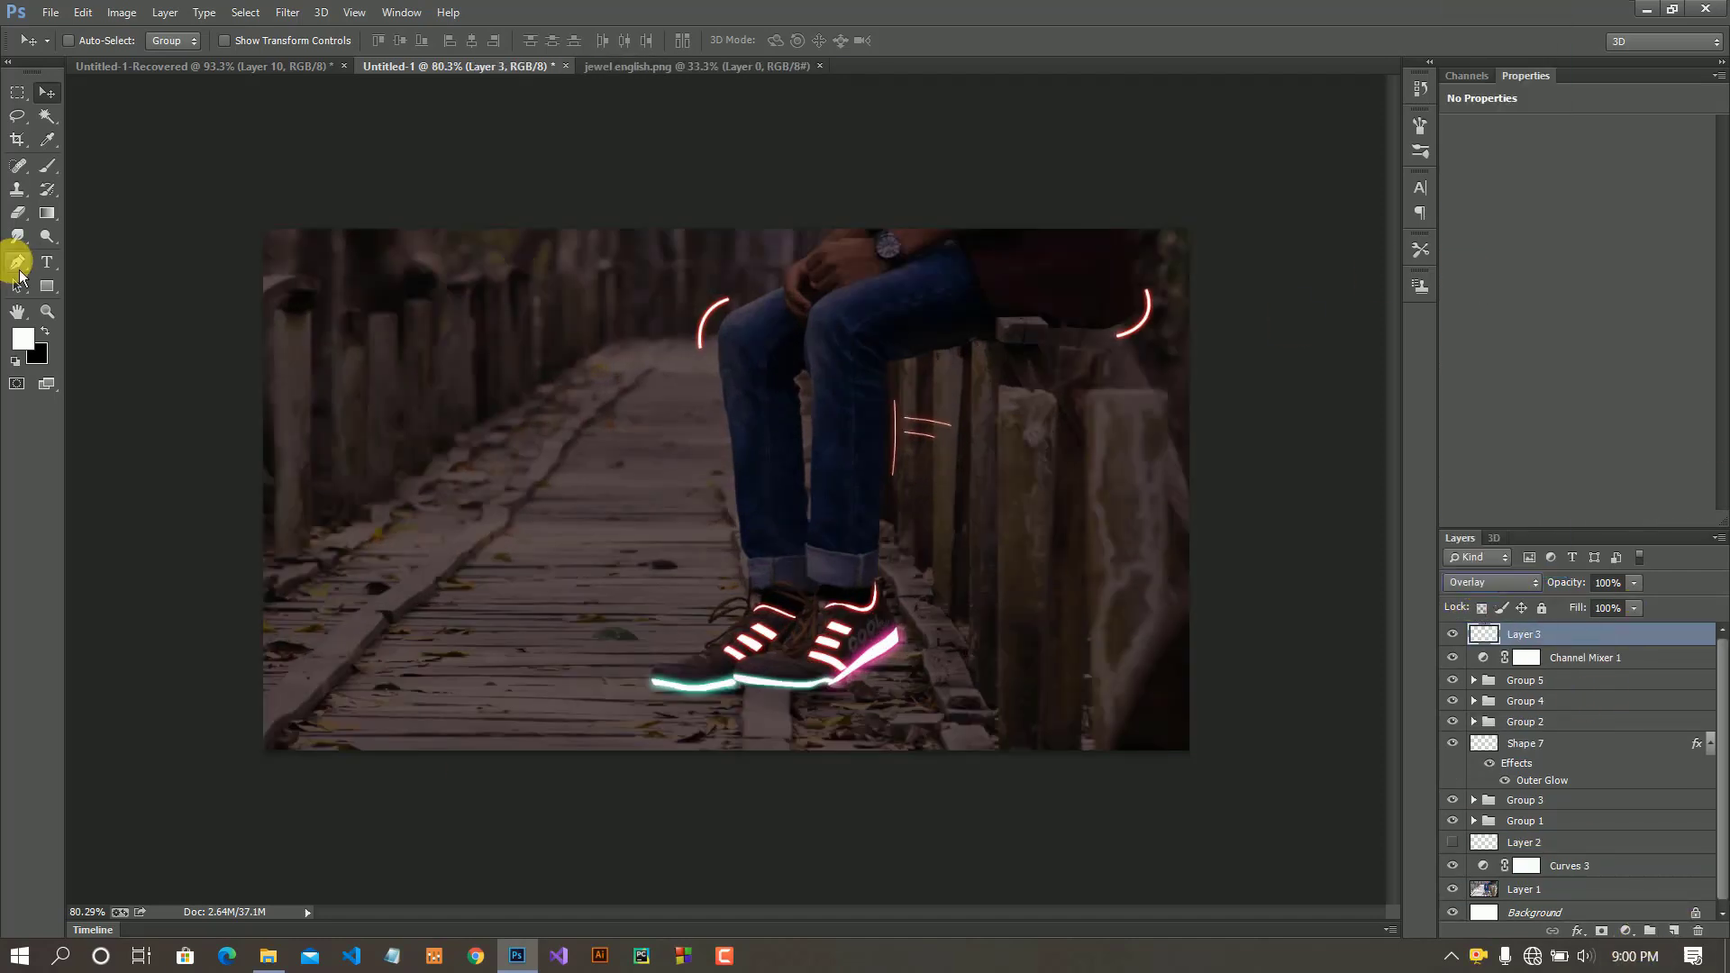
{"action": "left_click", "coordinate": [47, 140]}
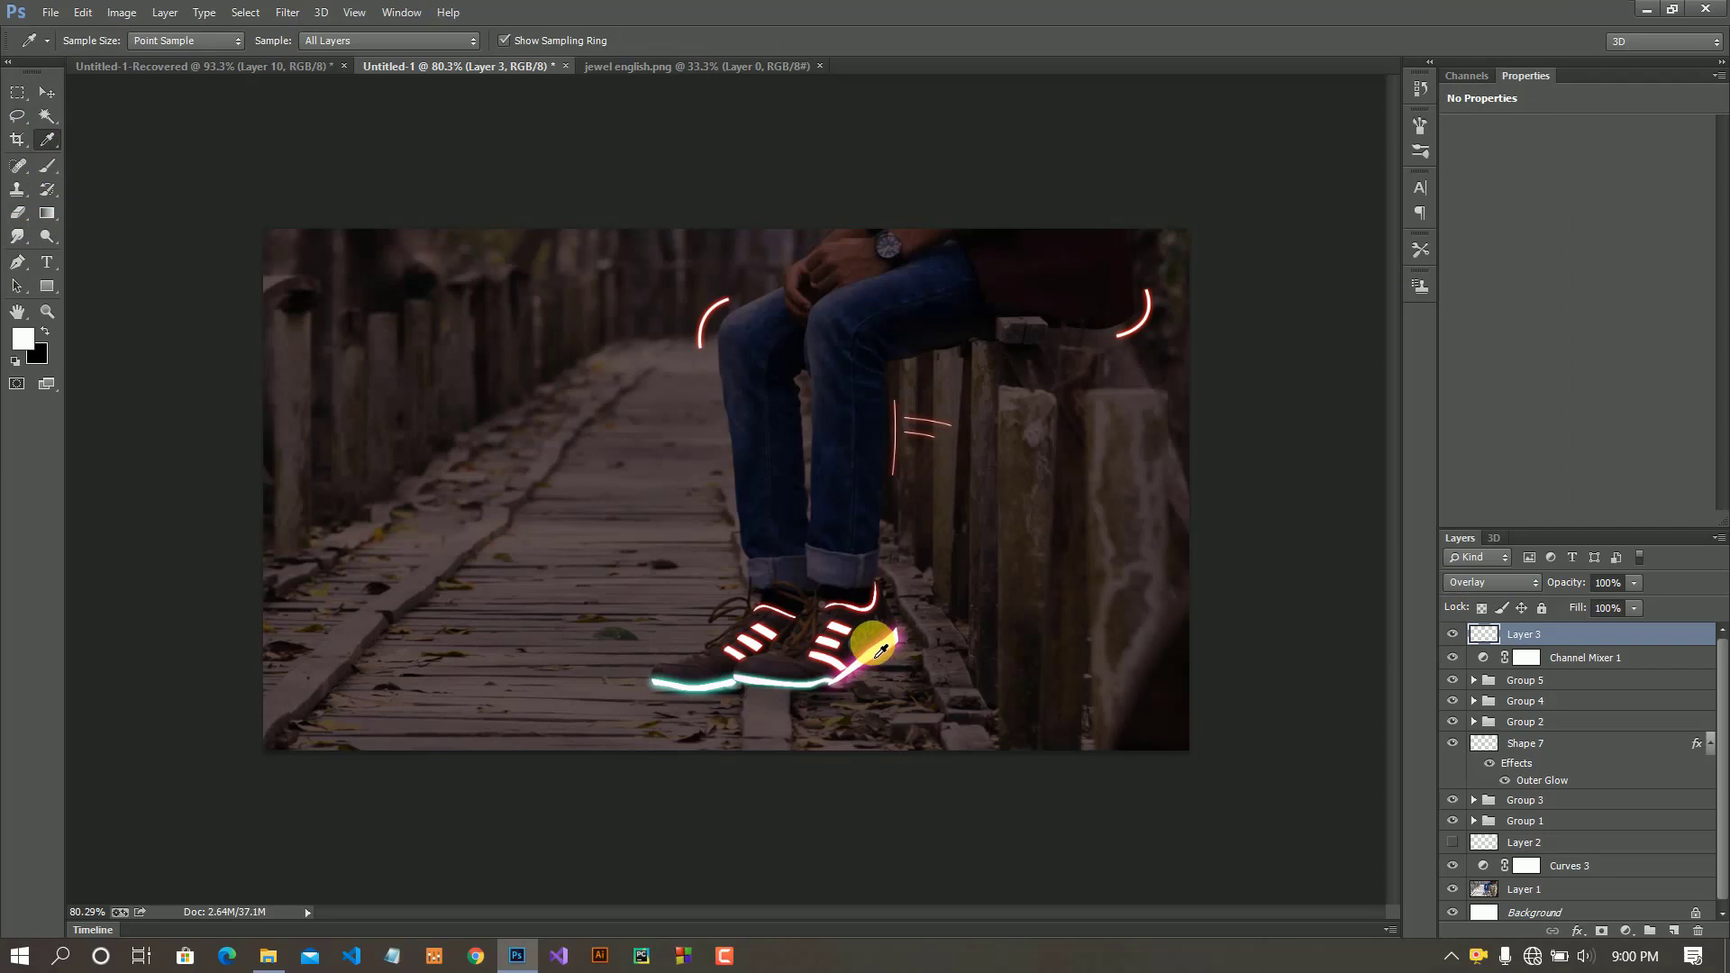
{"action": "left_click", "coordinate": [881, 649]}
{"action": "left_click", "coordinate": [22, 339]}
{"action": "left_click_drag", "start_coordinate": [1295, 510], "coordinate": [1349, 456]}
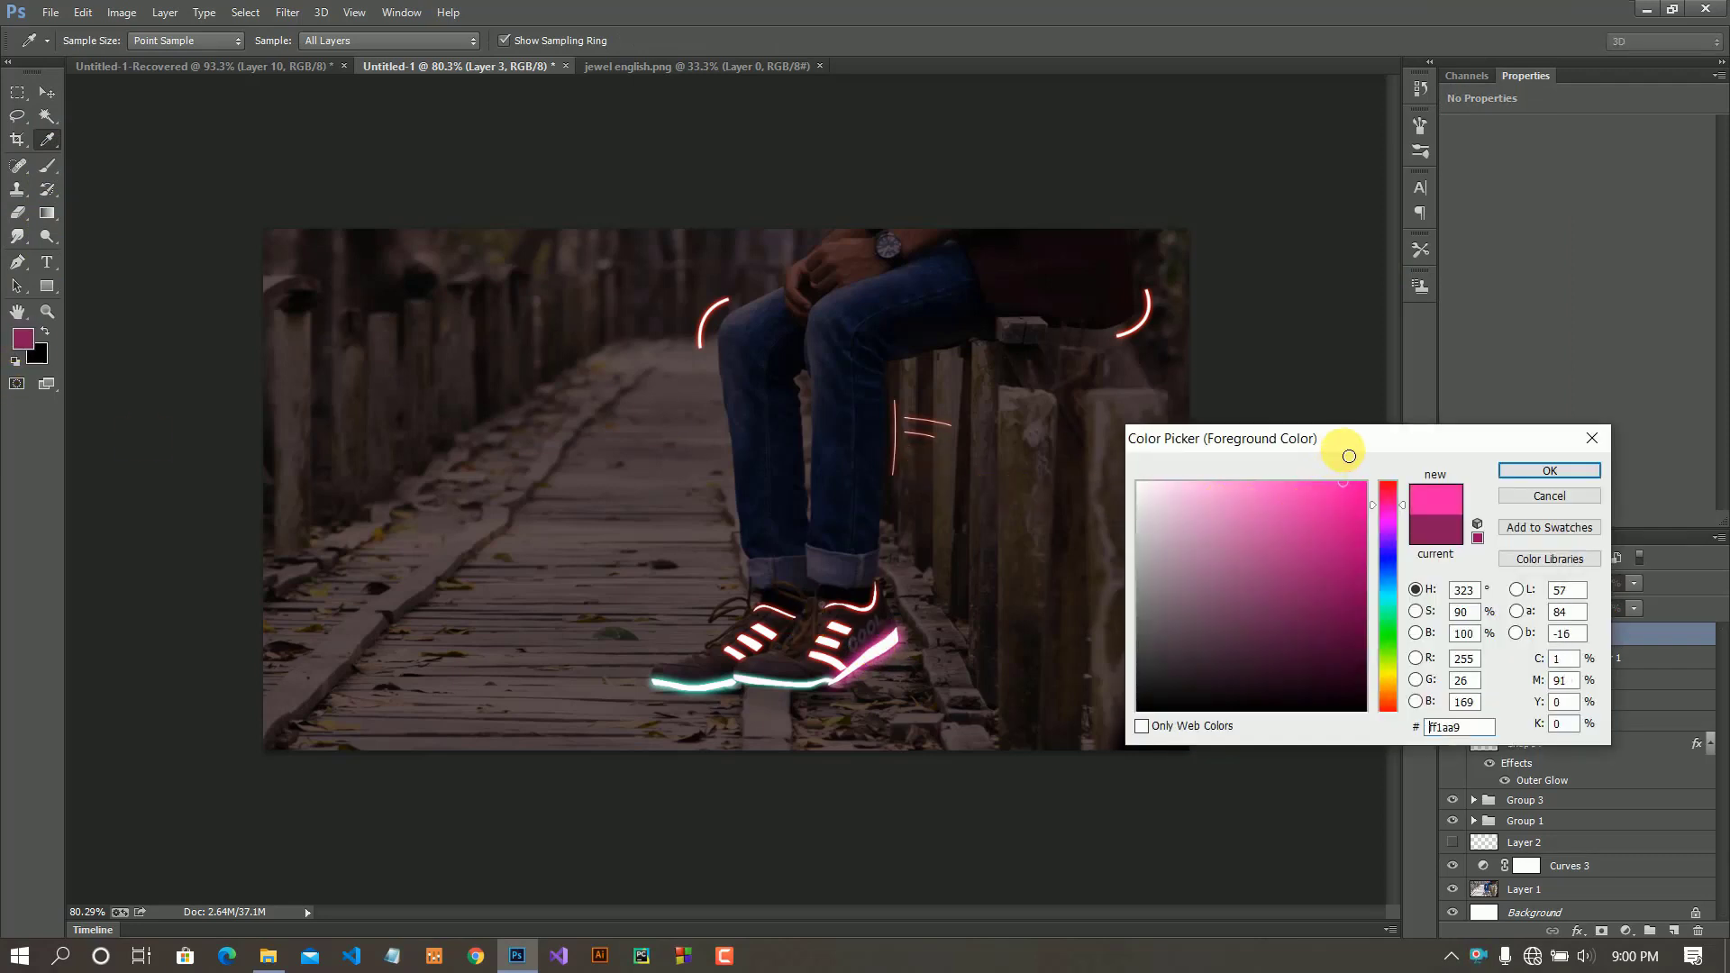
{"action": "left_click", "coordinate": [1550, 470]}
- Brush soft pink glow onto the boardwalk below the right shoe
{"action": "left_click", "coordinate": [47, 166]}
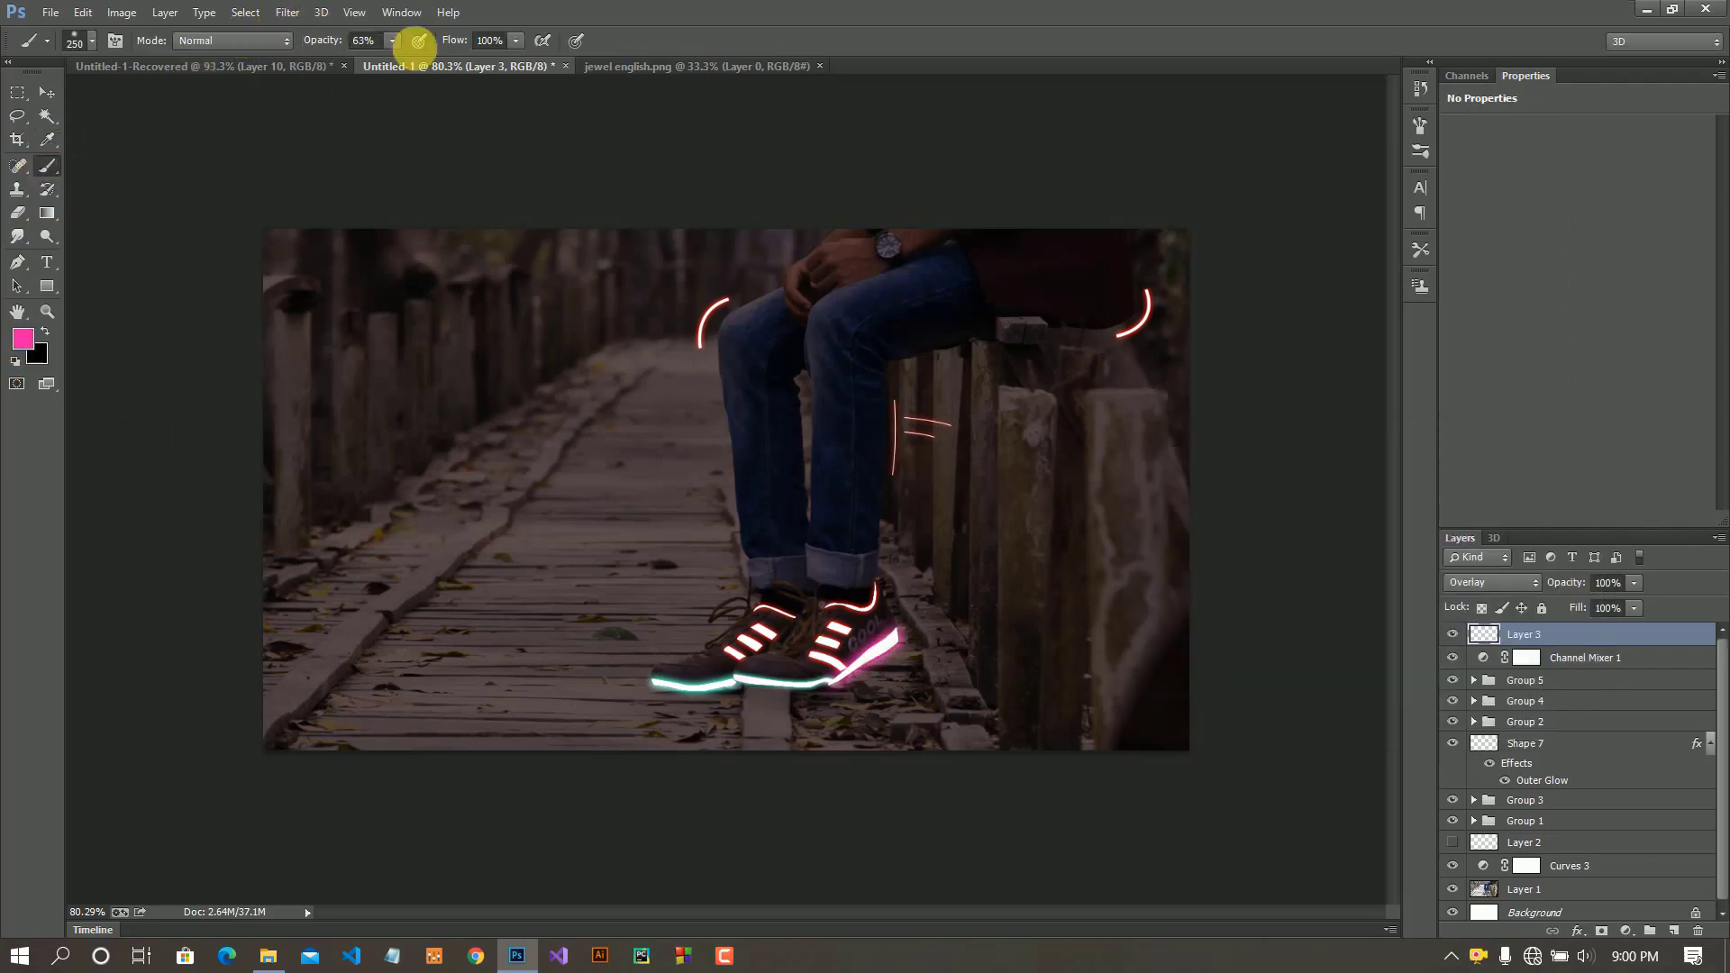
{"action": "left_click_drag", "start_coordinate": [983, 762], "coordinate": [881, 774]}
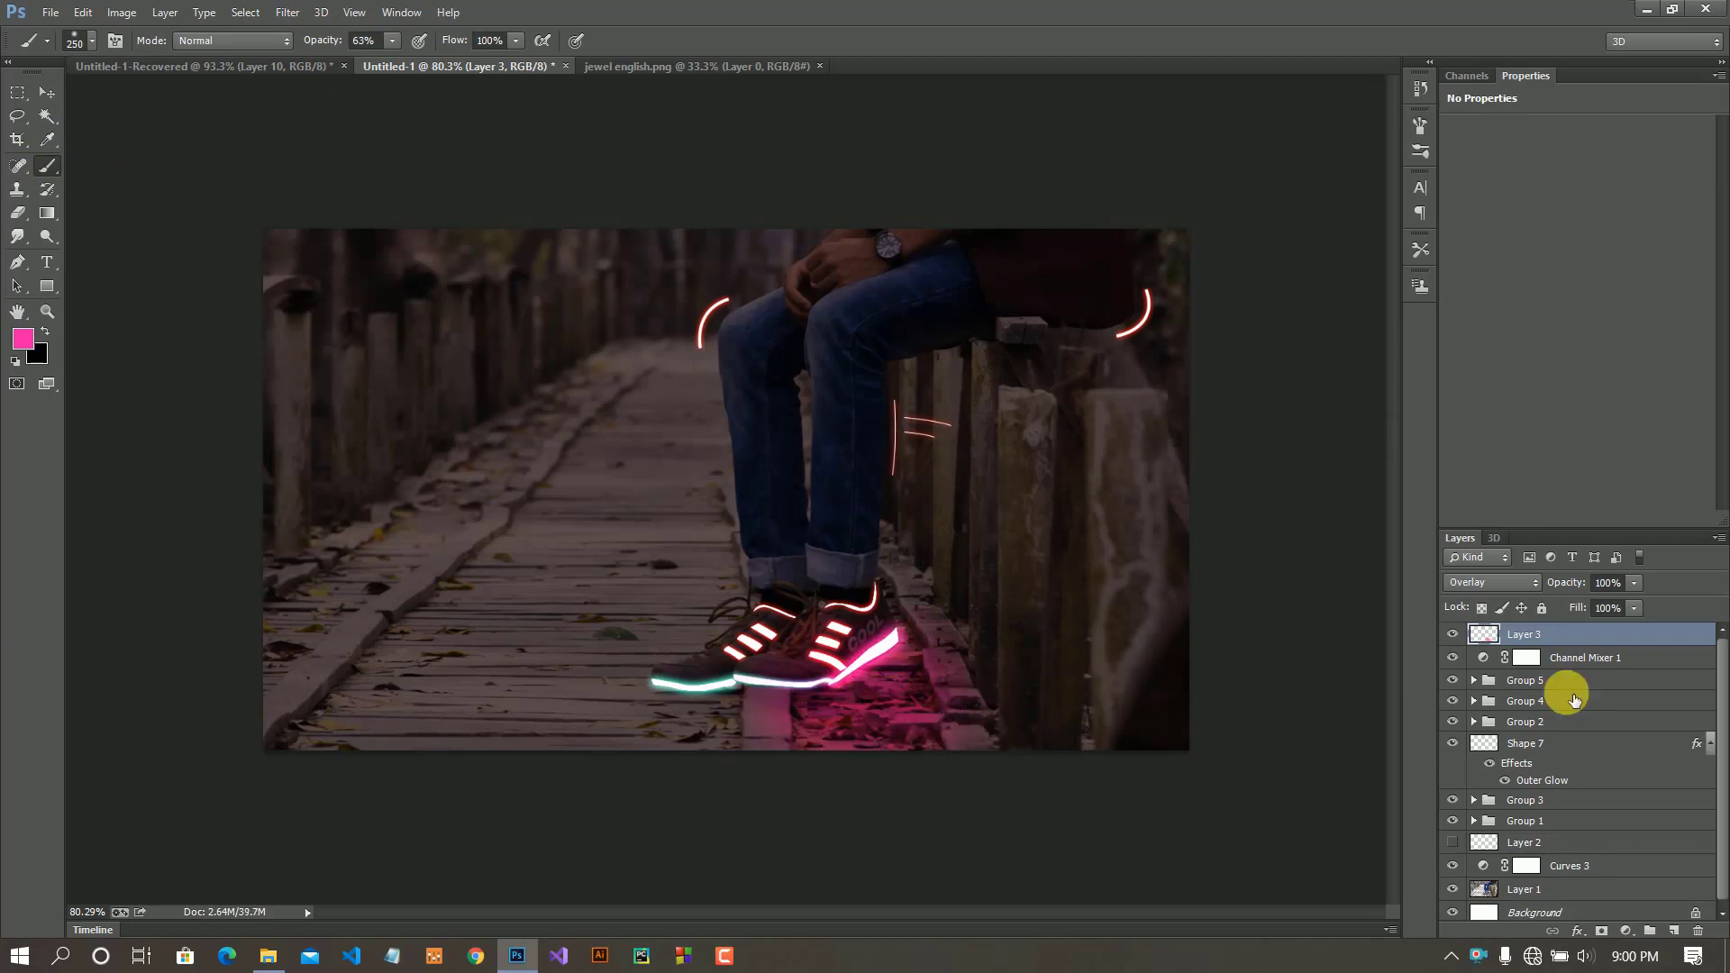
{"action": "left_click", "coordinate": [47, 91]}
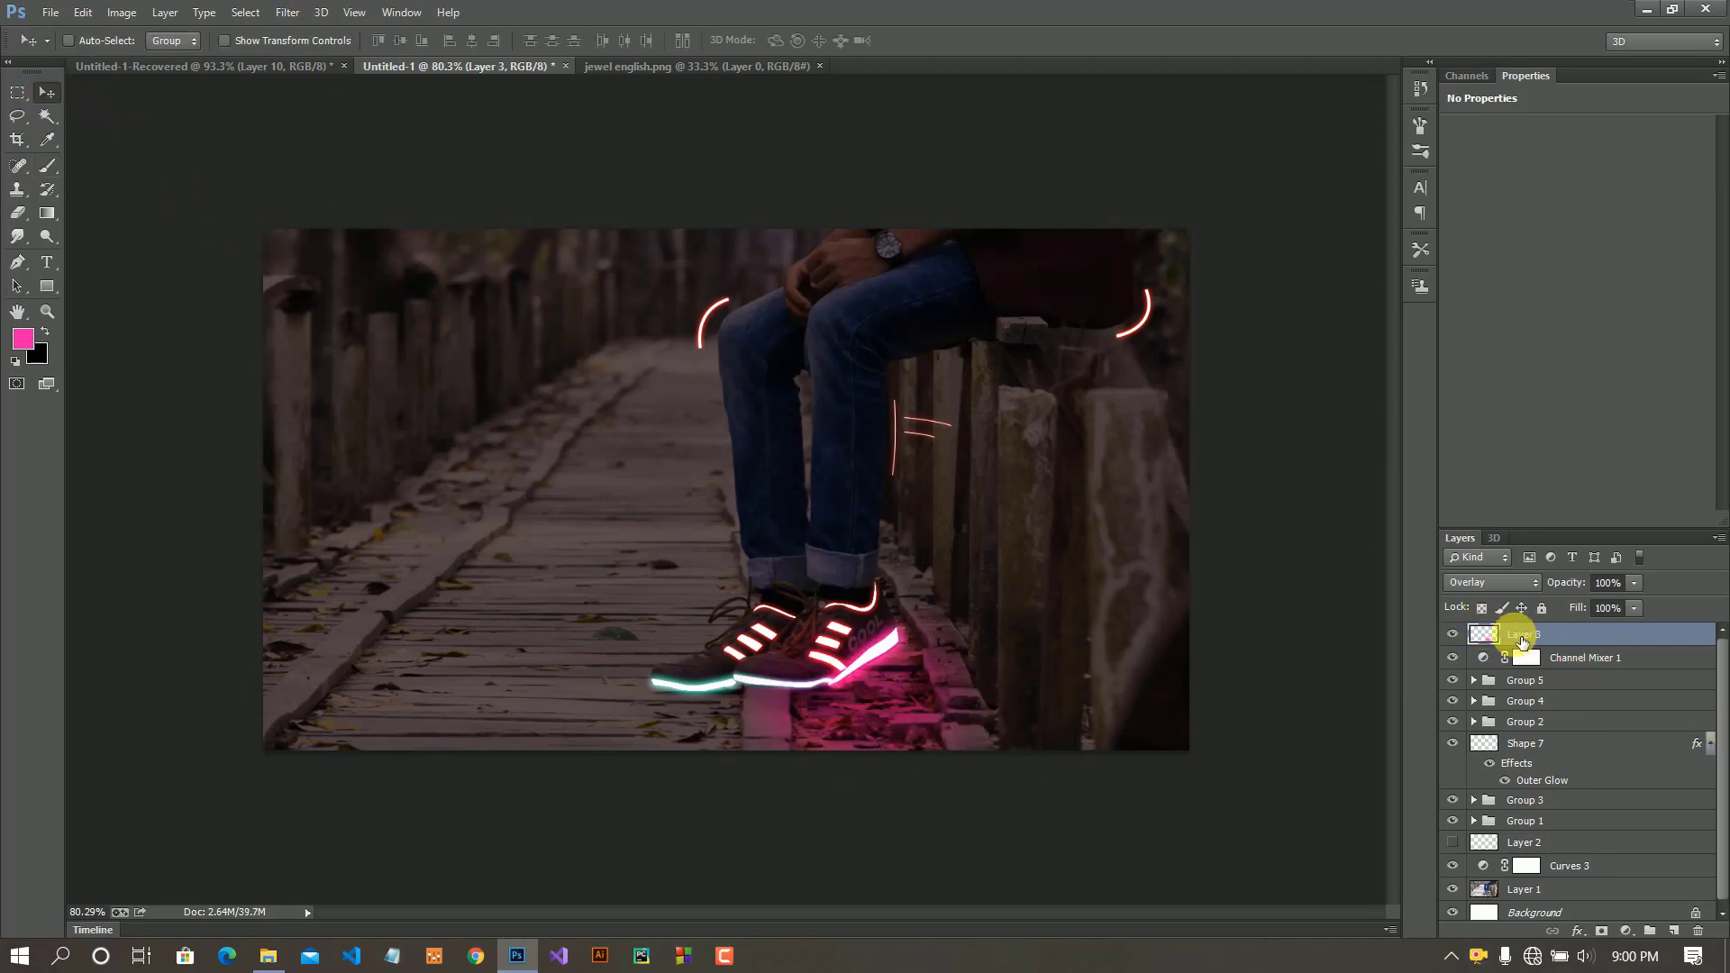
- Add a new layer and set the paint colour to a brighter teal sampled from the shoe glow
{"action": "left_click", "coordinate": [1674, 931]}
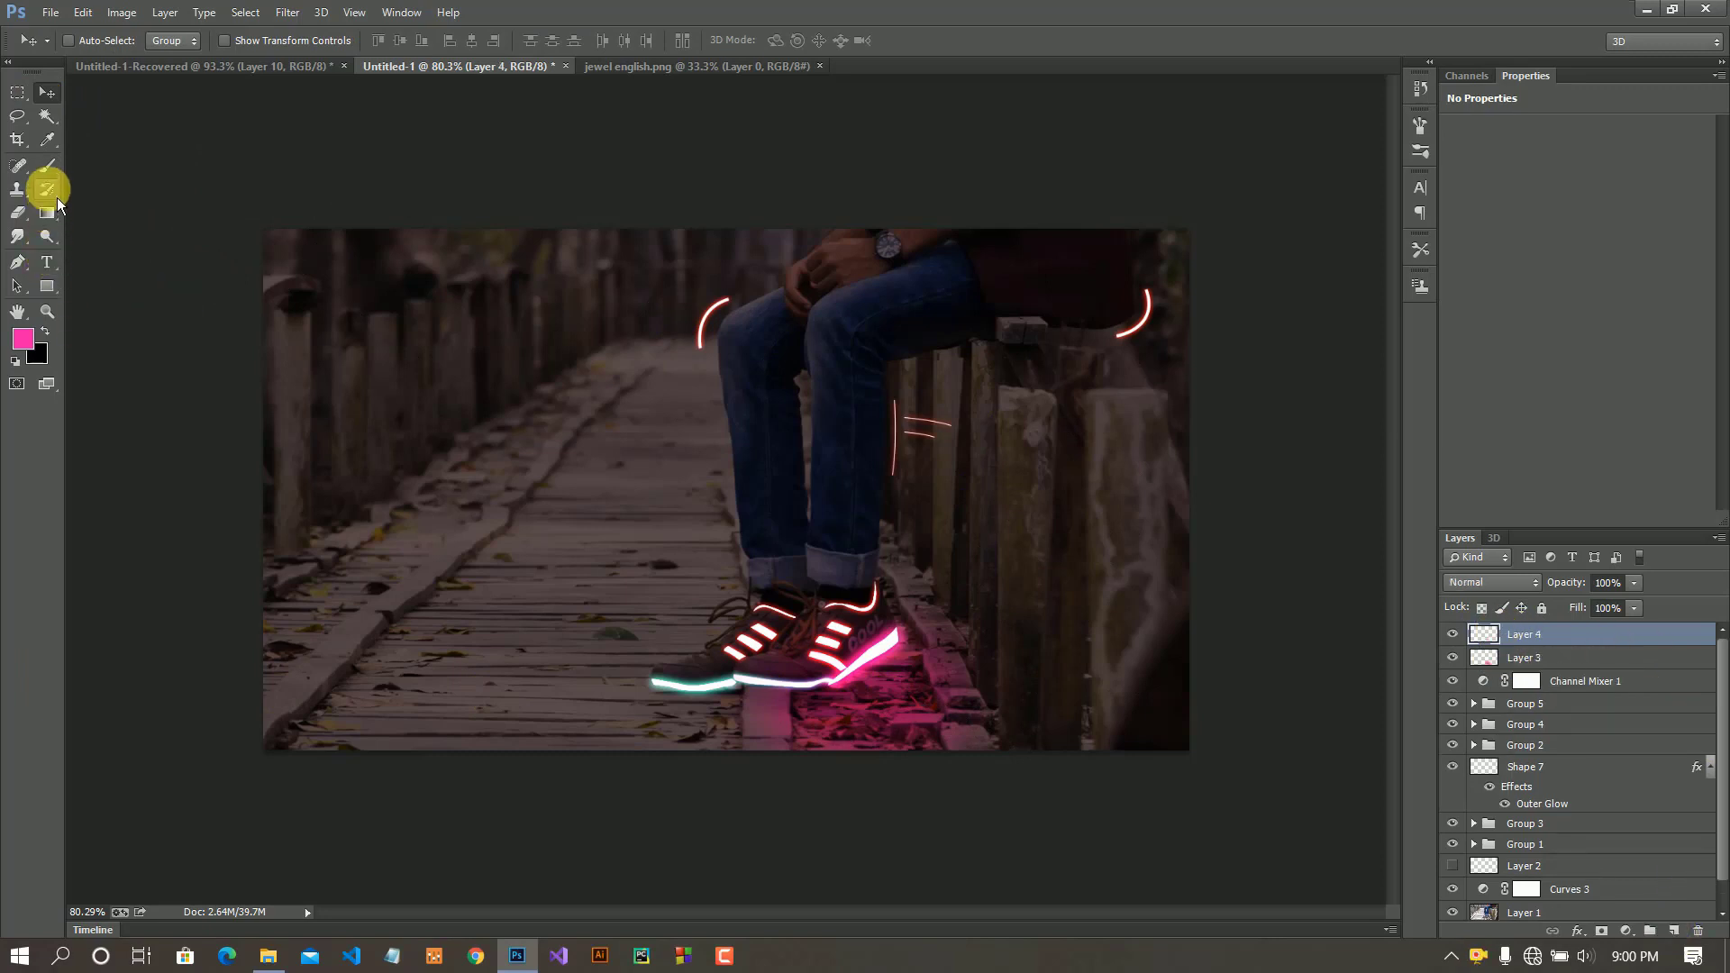
{"action": "left_click", "coordinate": [47, 140]}
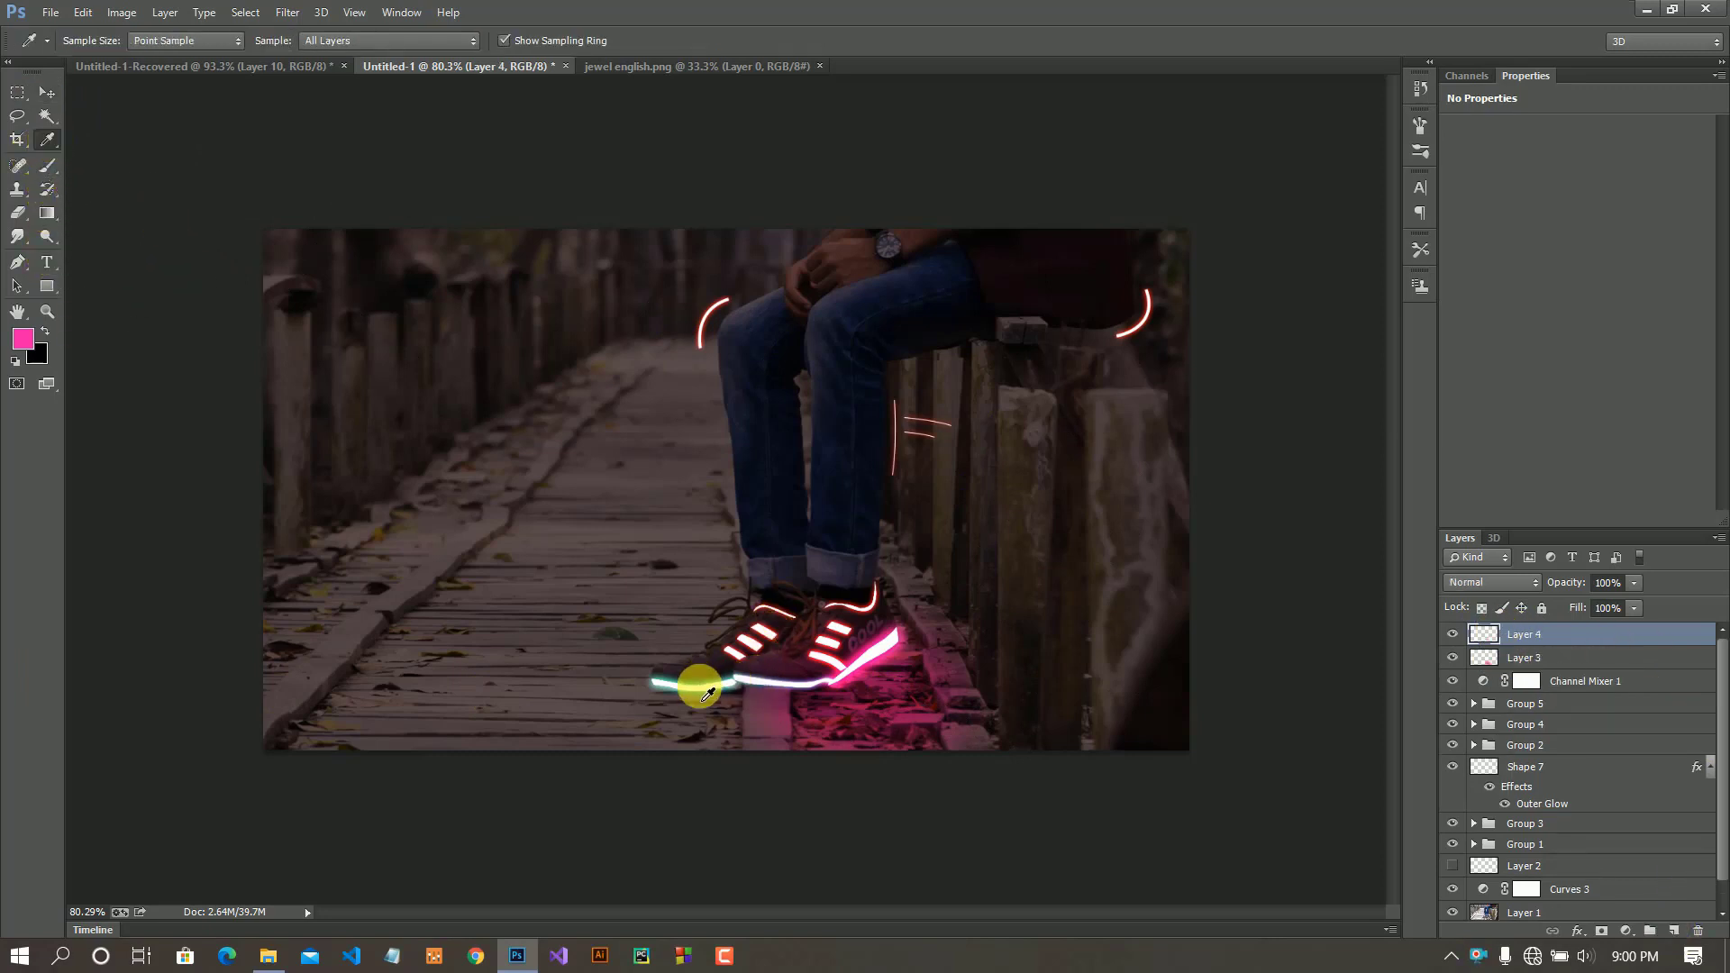
{"action": "left_click", "coordinate": [704, 695]}
{"action": "left_click", "coordinate": [22, 338]}
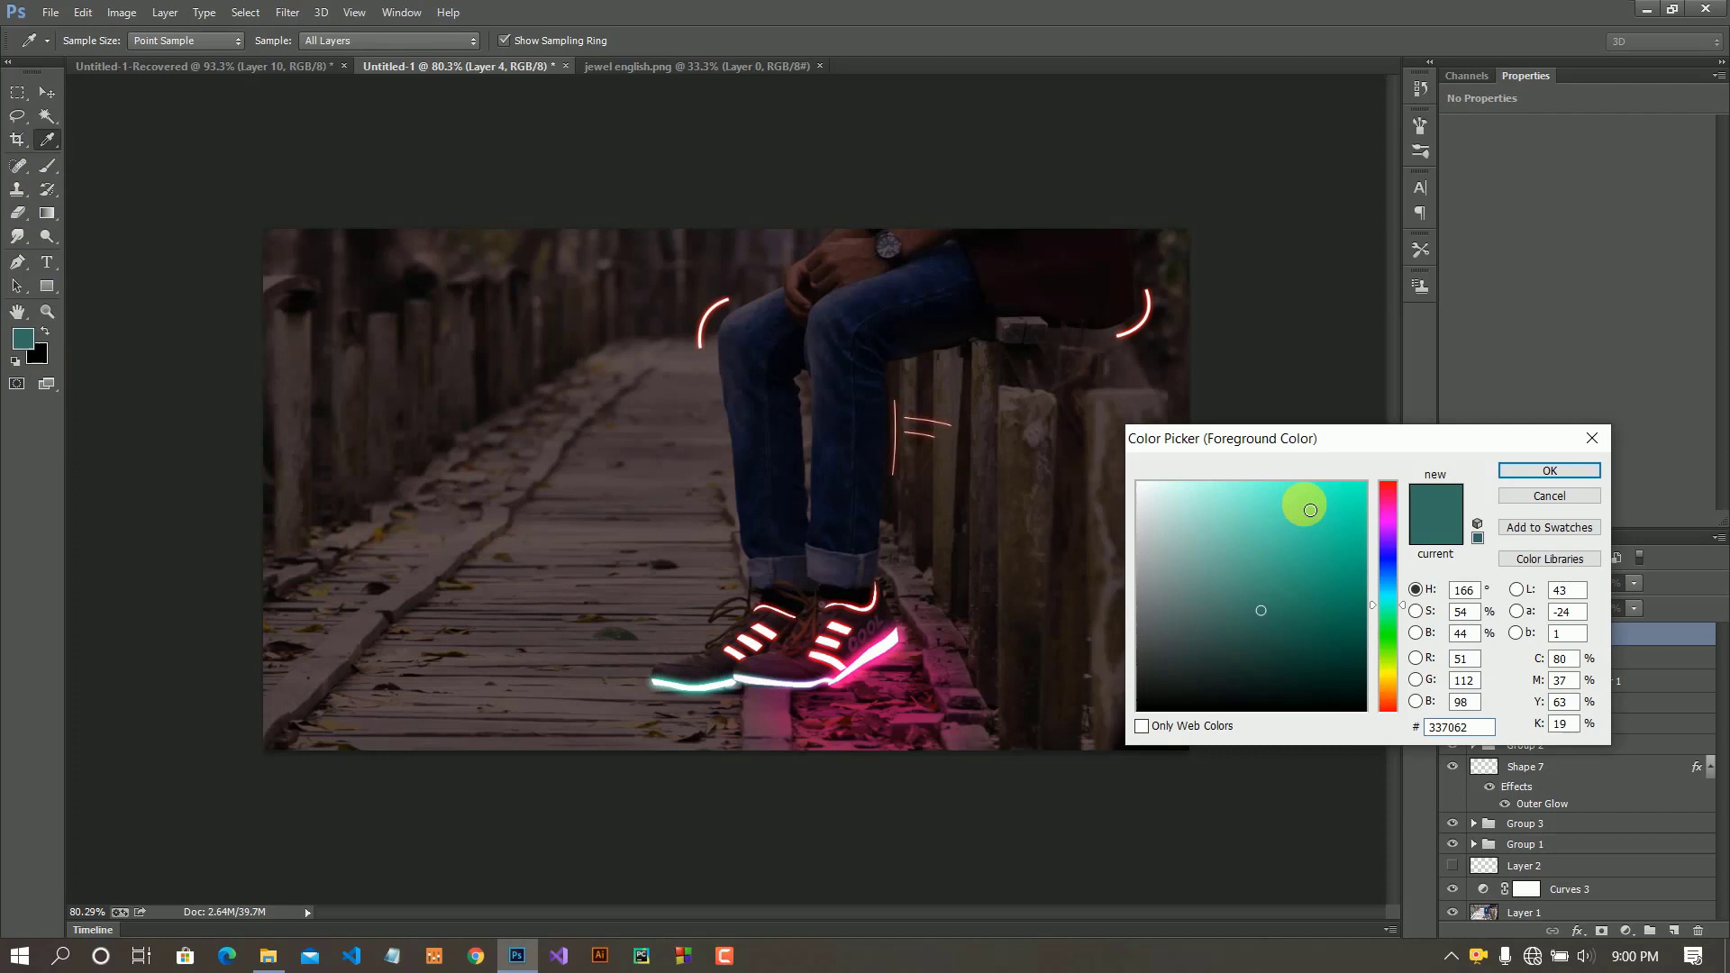
{"action": "left_click", "coordinate": [1348, 478]}
{"action": "left_click", "coordinate": [1571, 472]}
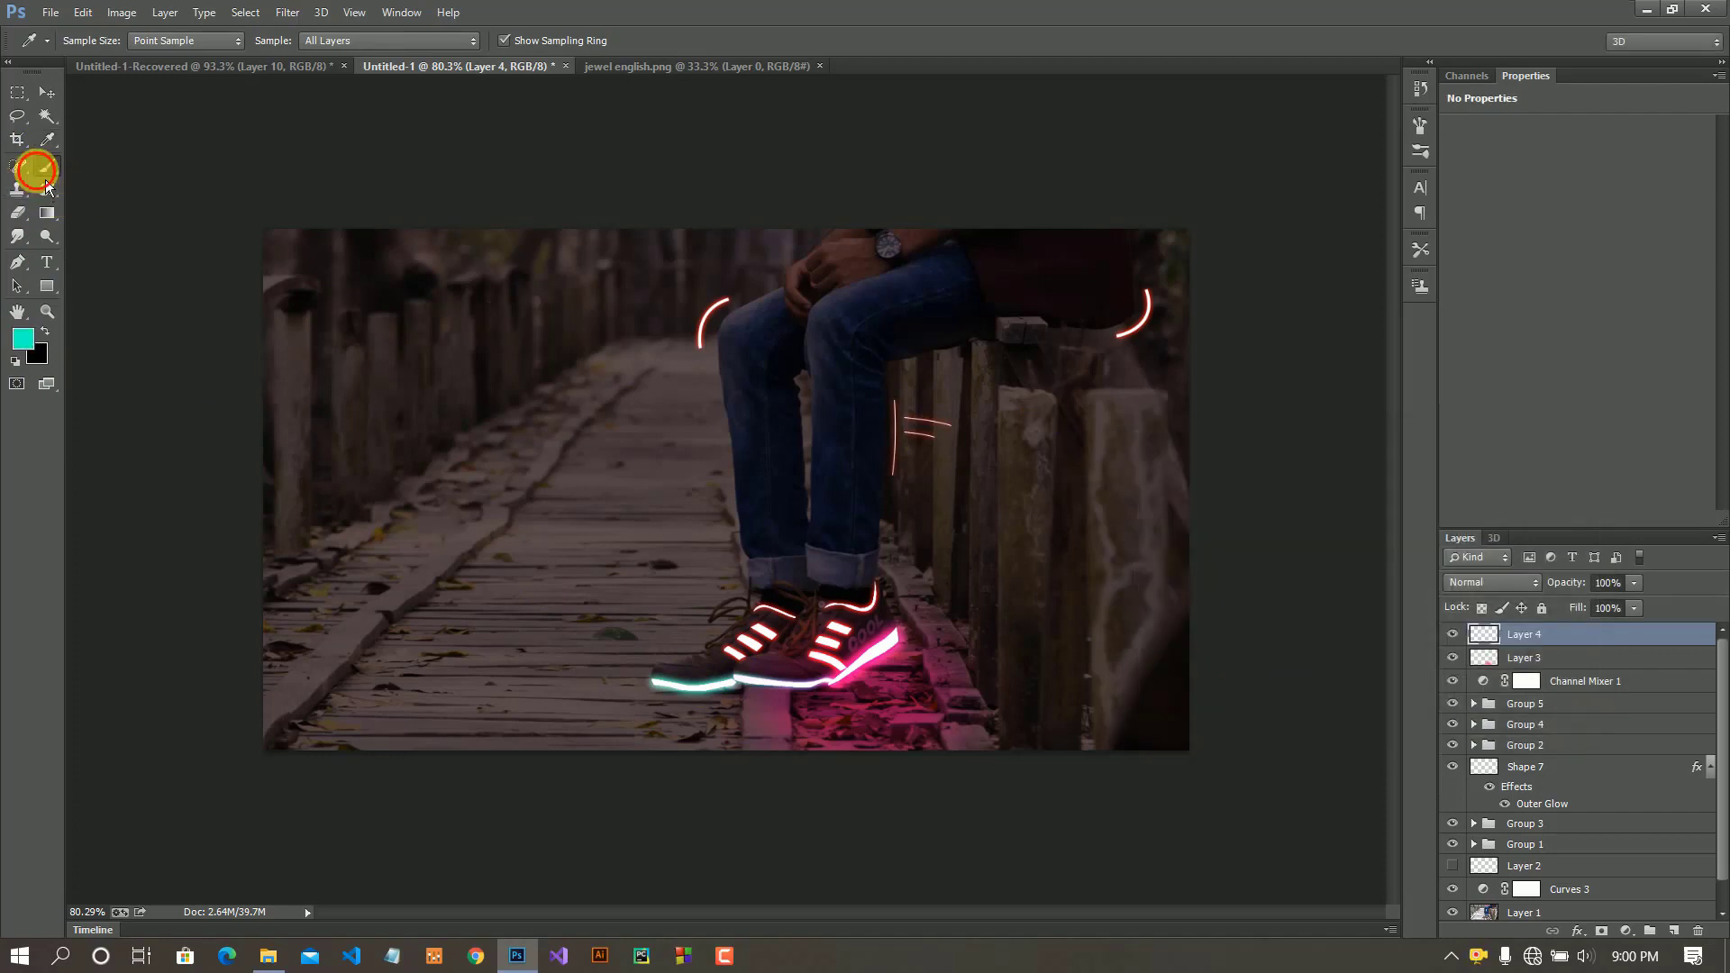
- Set Layer 4 to Overlay and brush a soft teal glow under the left sole
{"action": "left_click", "coordinate": [45, 171]}
{"action": "left_click", "coordinate": [630, 703]}
{"action": "key", "text": "ctrl+z"}
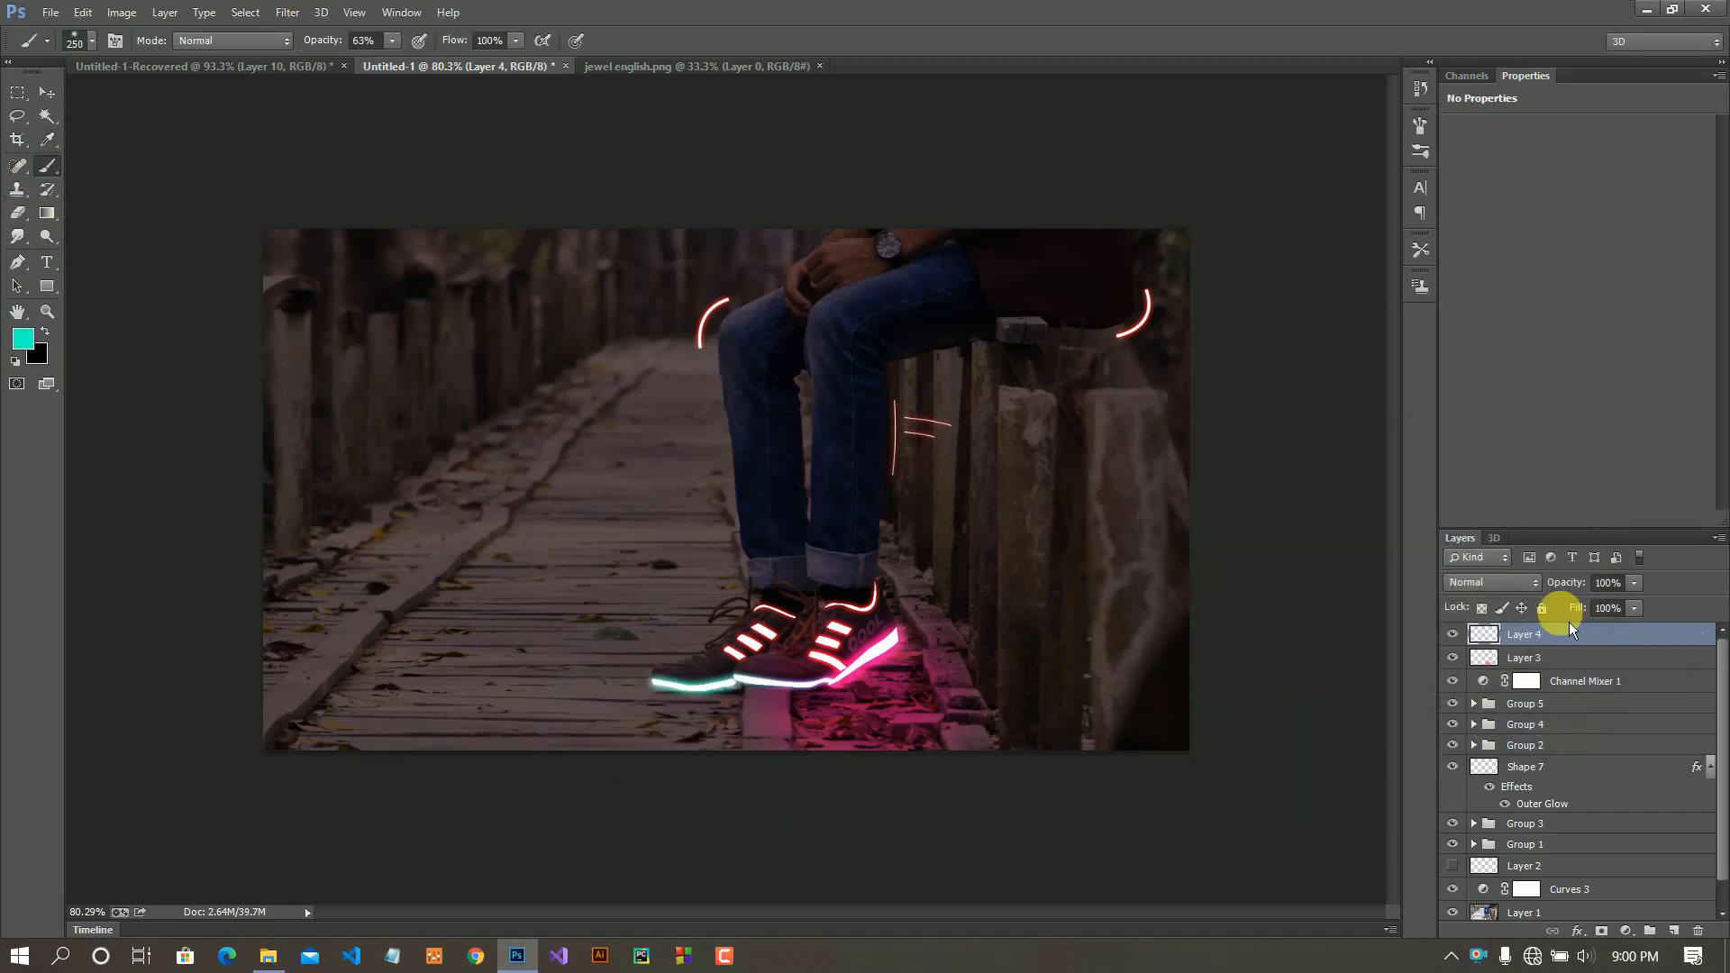
{"action": "left_click", "coordinate": [1492, 582]}
{"action": "left_click", "coordinate": [1482, 283]}
{"action": "mouse_move", "coordinate": [773, 764]}
{"action": "left_mouse_down"}
{"action": "mouse_move", "coordinate": [692, 709]}
{"action": "mouse_move", "coordinate": [742, 714]}
{"action": "mouse_move", "coordinate": [664, 706]}
{"action": "mouse_move", "coordinate": [571, 733]}
{"action": "mouse_move", "coordinate": [777, 722]}
{"action": "left_mouse_up"}
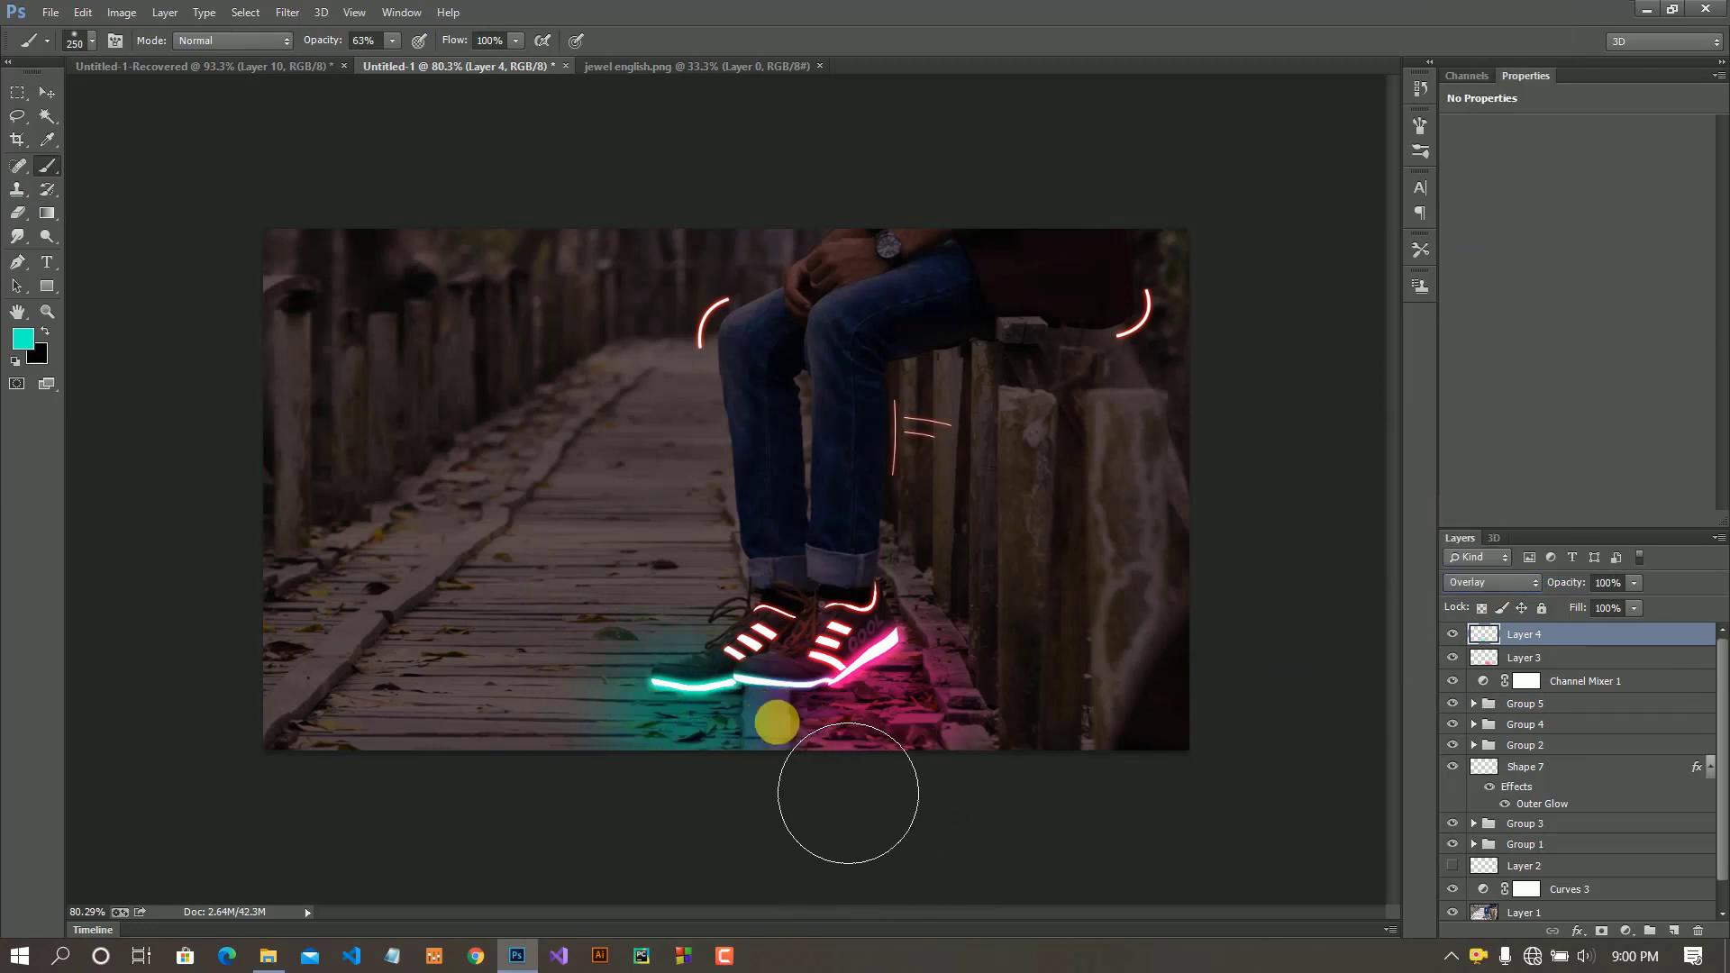
{"action": "scroll", "coordinate": [851, 766], "scroll_direction": "down", "scroll_amount": 5}
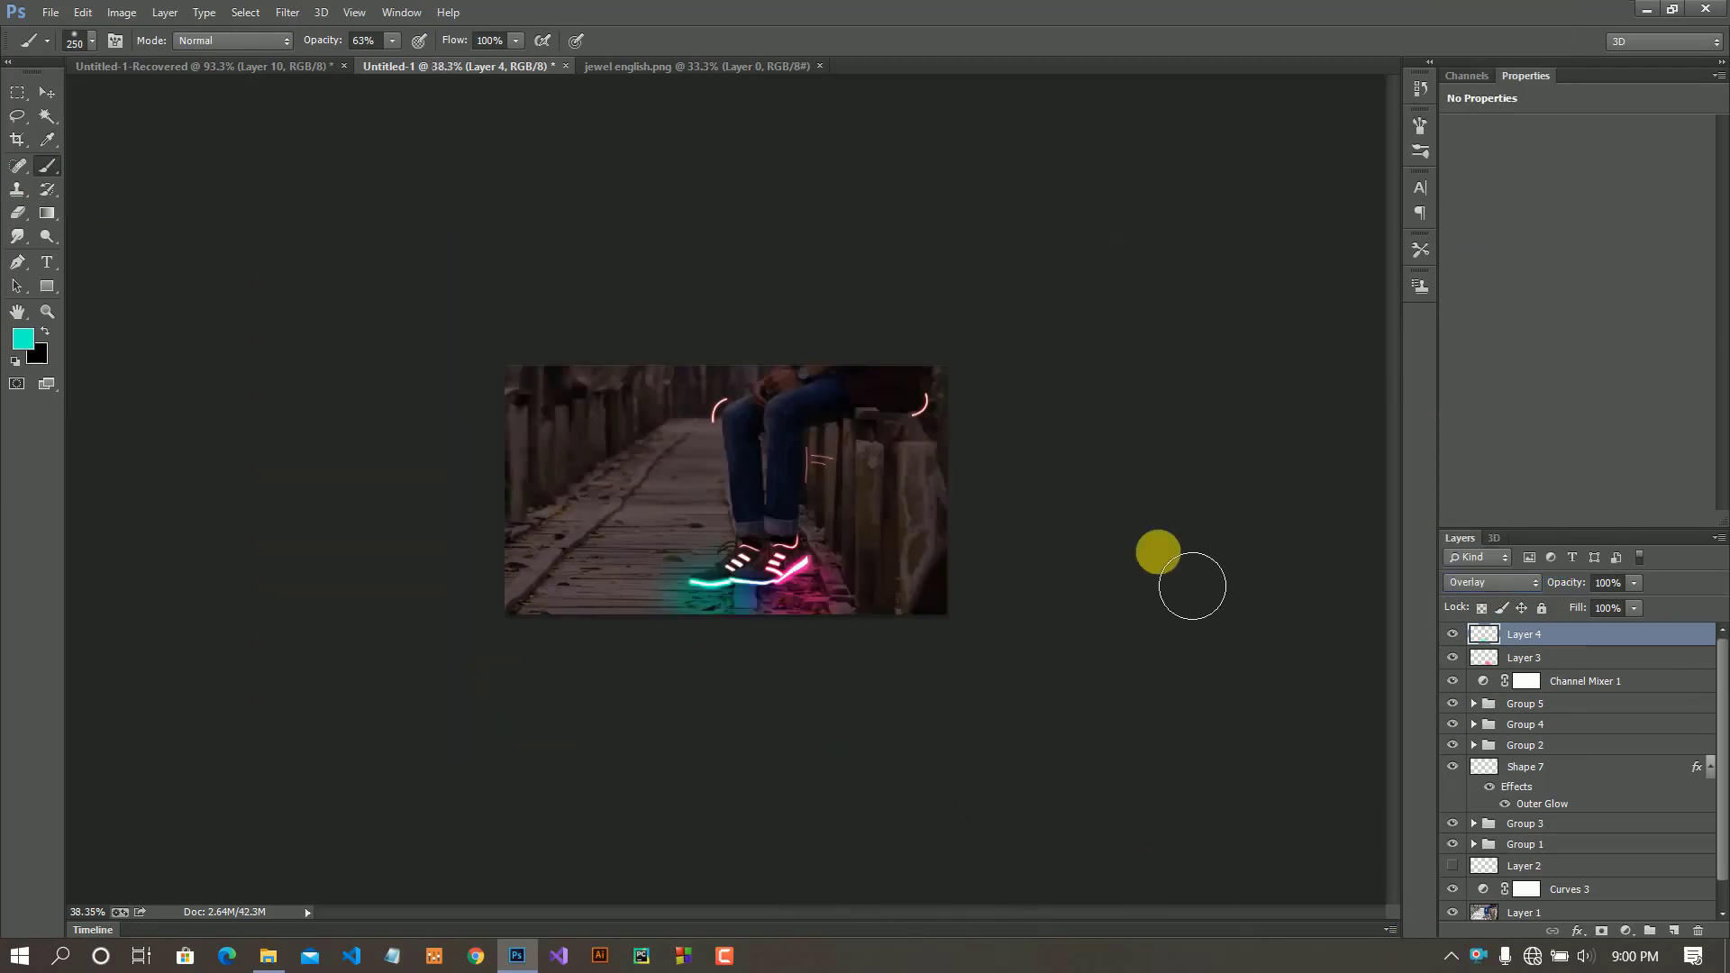
{"action": "scroll", "coordinate": [888, 649], "scroll_direction": "up", "scroll_amount": 3}
{"action": "scroll", "coordinate": [868, 734], "scroll_direction": "up", "scroll_amount": 2}
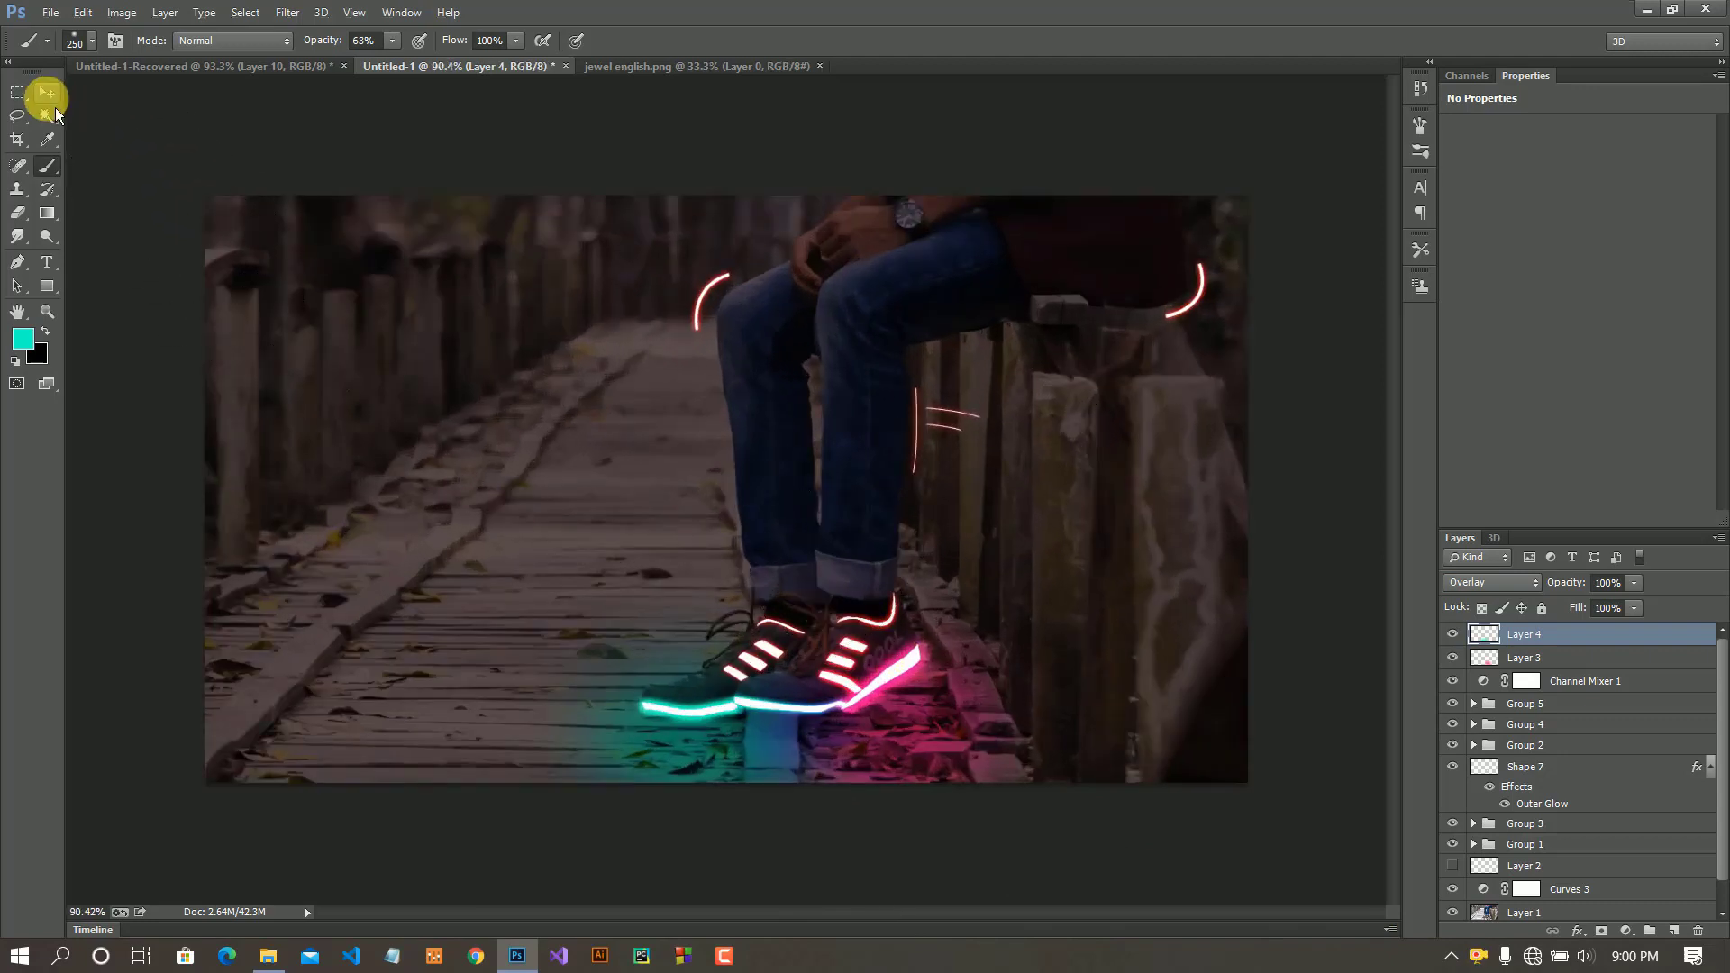
{"action": "left_click", "coordinate": [50, 95]}
{"action": "scroll", "coordinate": [1601, 869], "scroll_direction": "down", "scroll_amount": 1}
- Above Layer 1, add a Brightness/Contrast adjustment with brightness lowered to -64
{"action": "left_click", "coordinate": [1645, 895]}
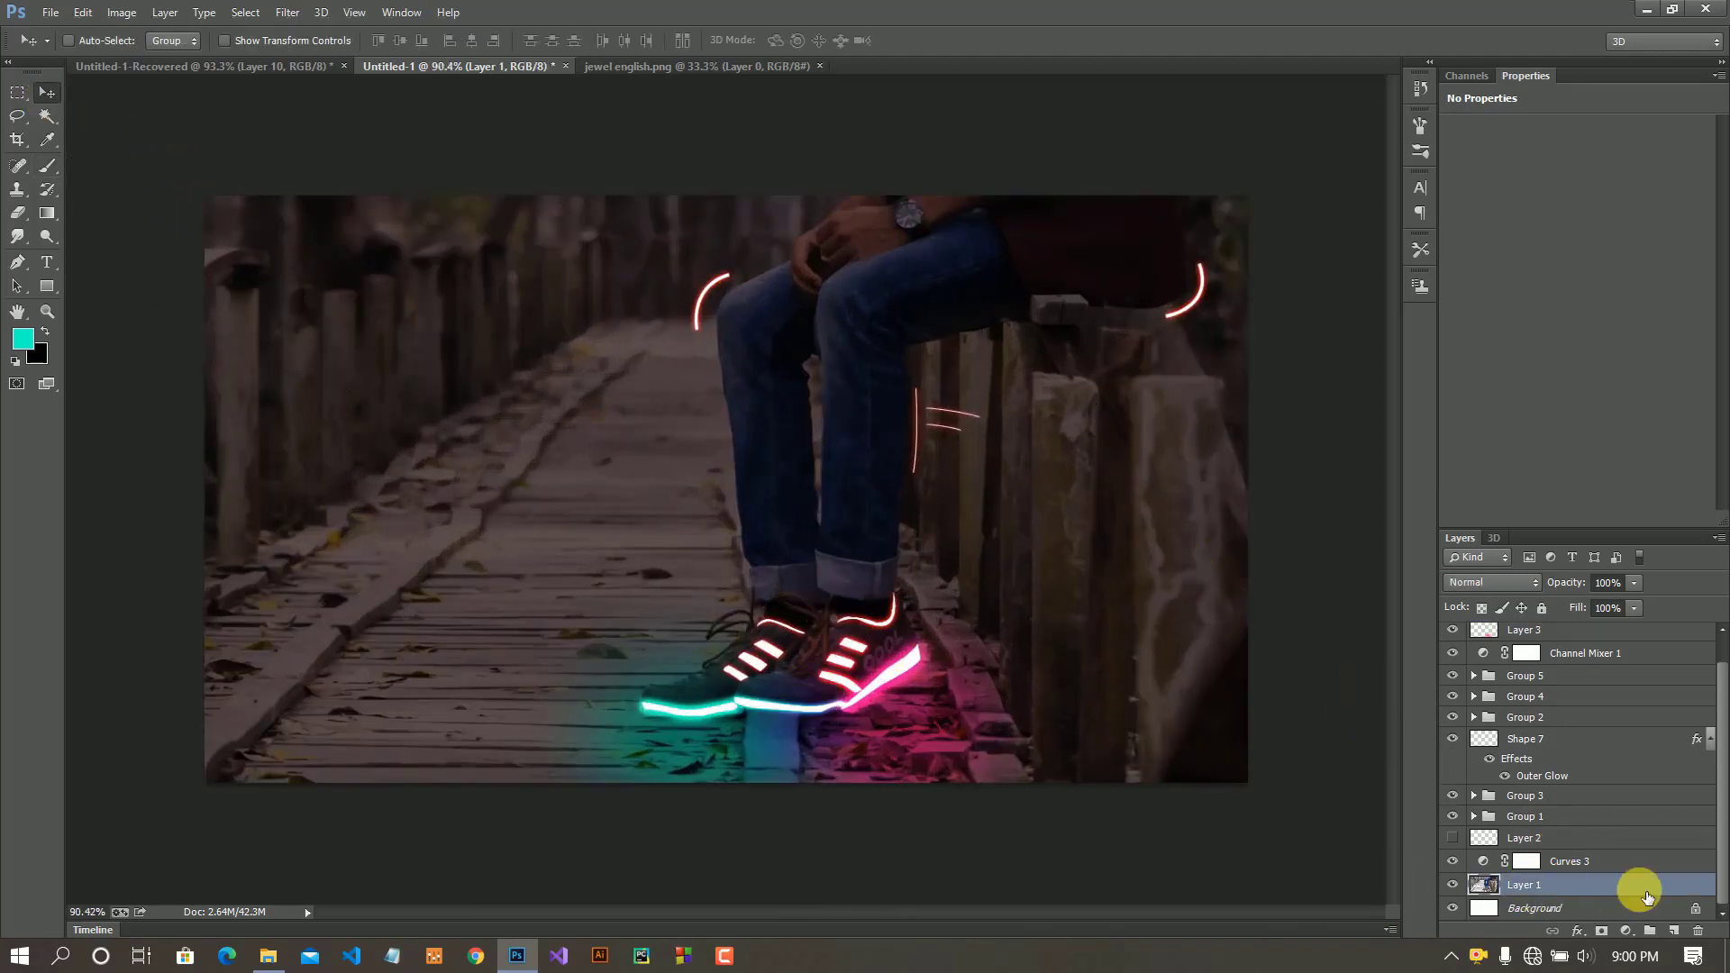
{"action": "left_click", "coordinate": [1626, 928]}
{"action": "left_click", "coordinate": [1602, 569]}
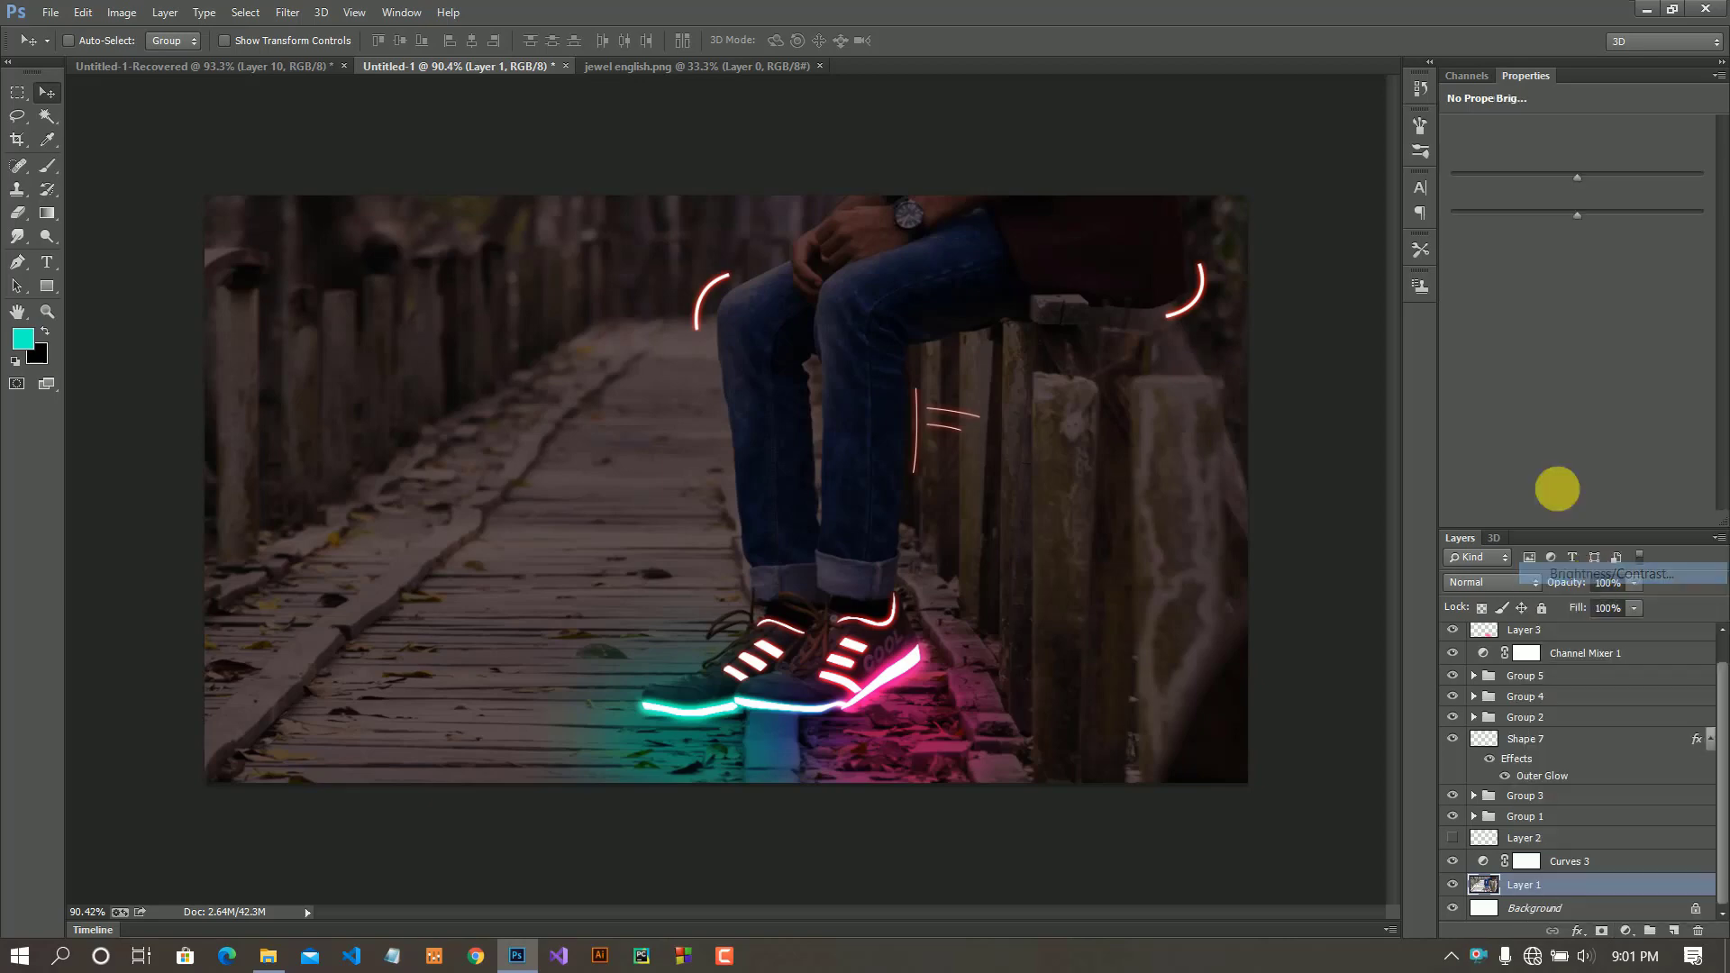
{"action": "mouse_move", "coordinate": [1565, 186]}
{"action": "left_mouse_down"}
{"action": "mouse_move", "coordinate": [1495, 186]}
{"action": "mouse_move", "coordinate": [1531, 183]}
{"action": "left_mouse_up"}
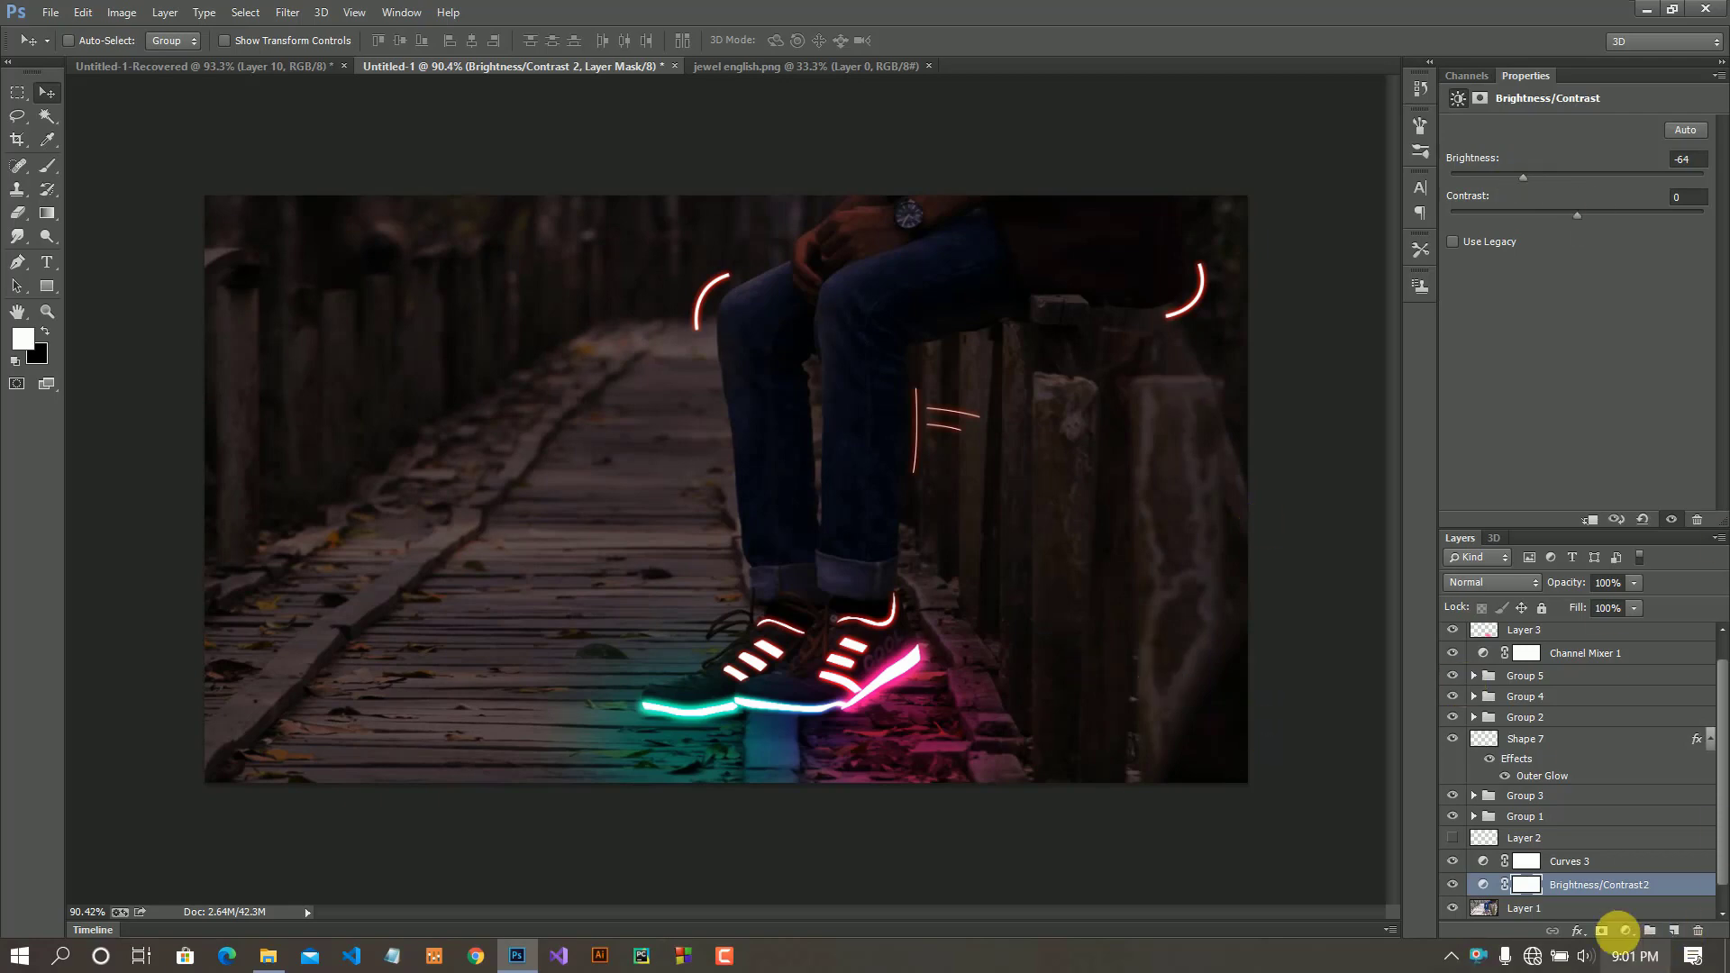
- Add a Curves adjustment pulling the white output point down to 215
{"action": "left_click", "coordinate": [1625, 930]}
{"action": "left_click", "coordinate": [1613, 620]}
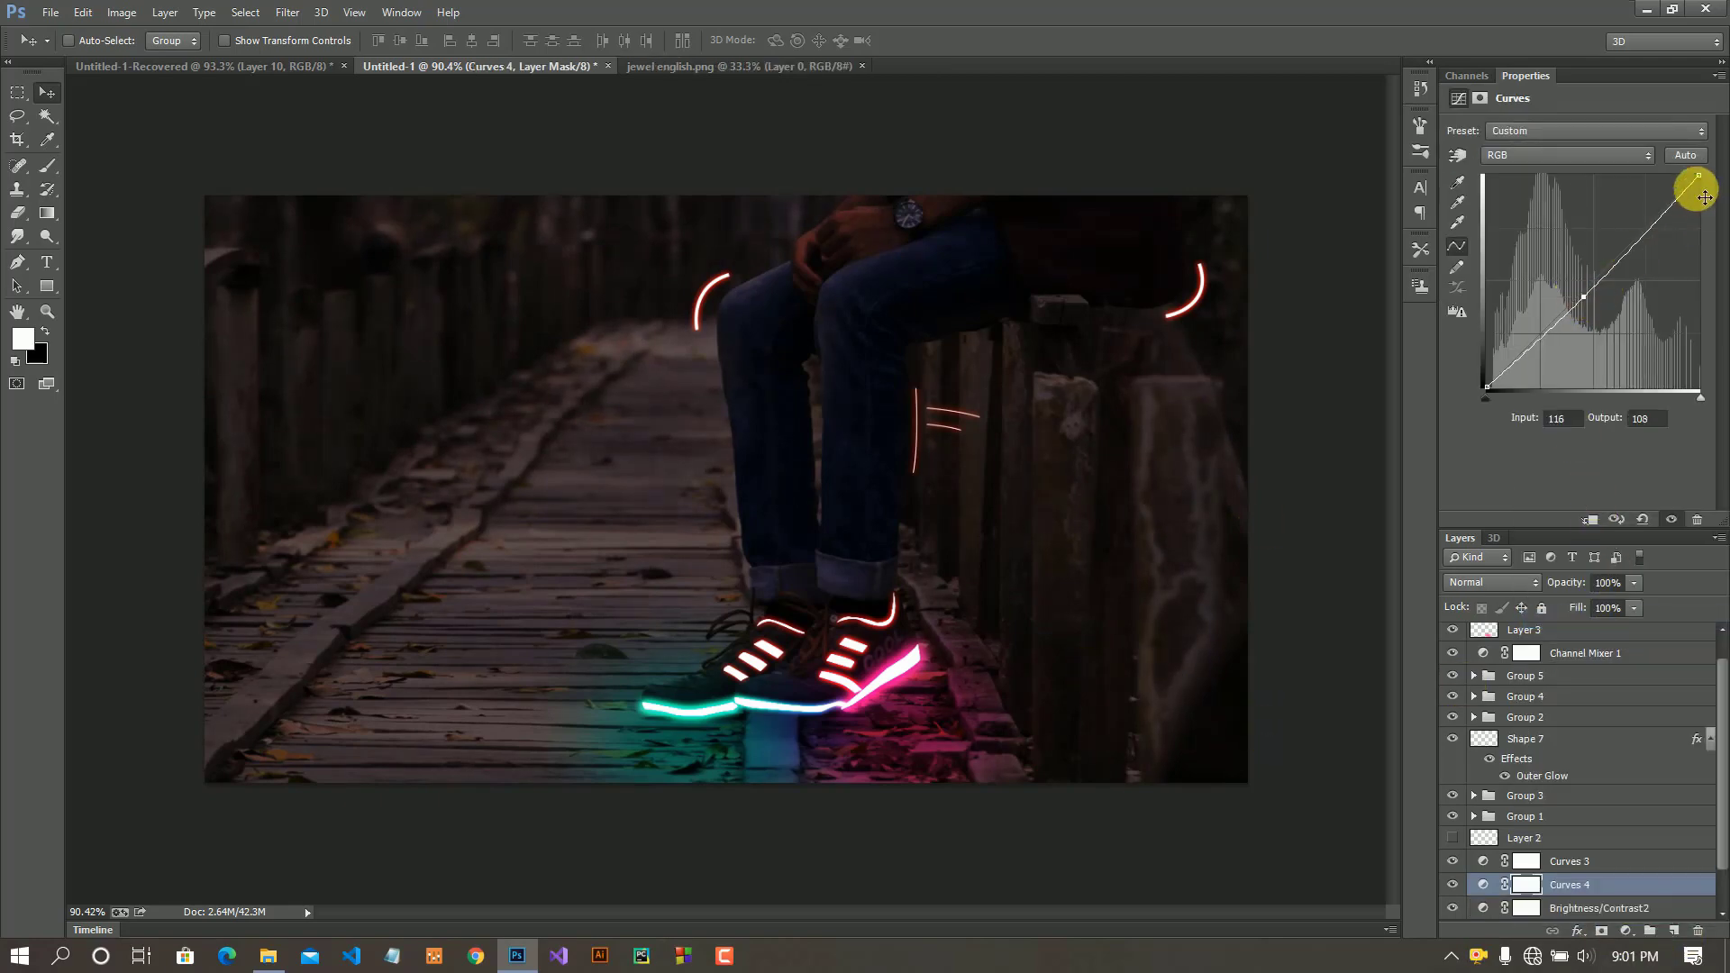
{"action": "left_click_drag", "start_coordinate": [1699, 178], "coordinate": [1710, 215]}
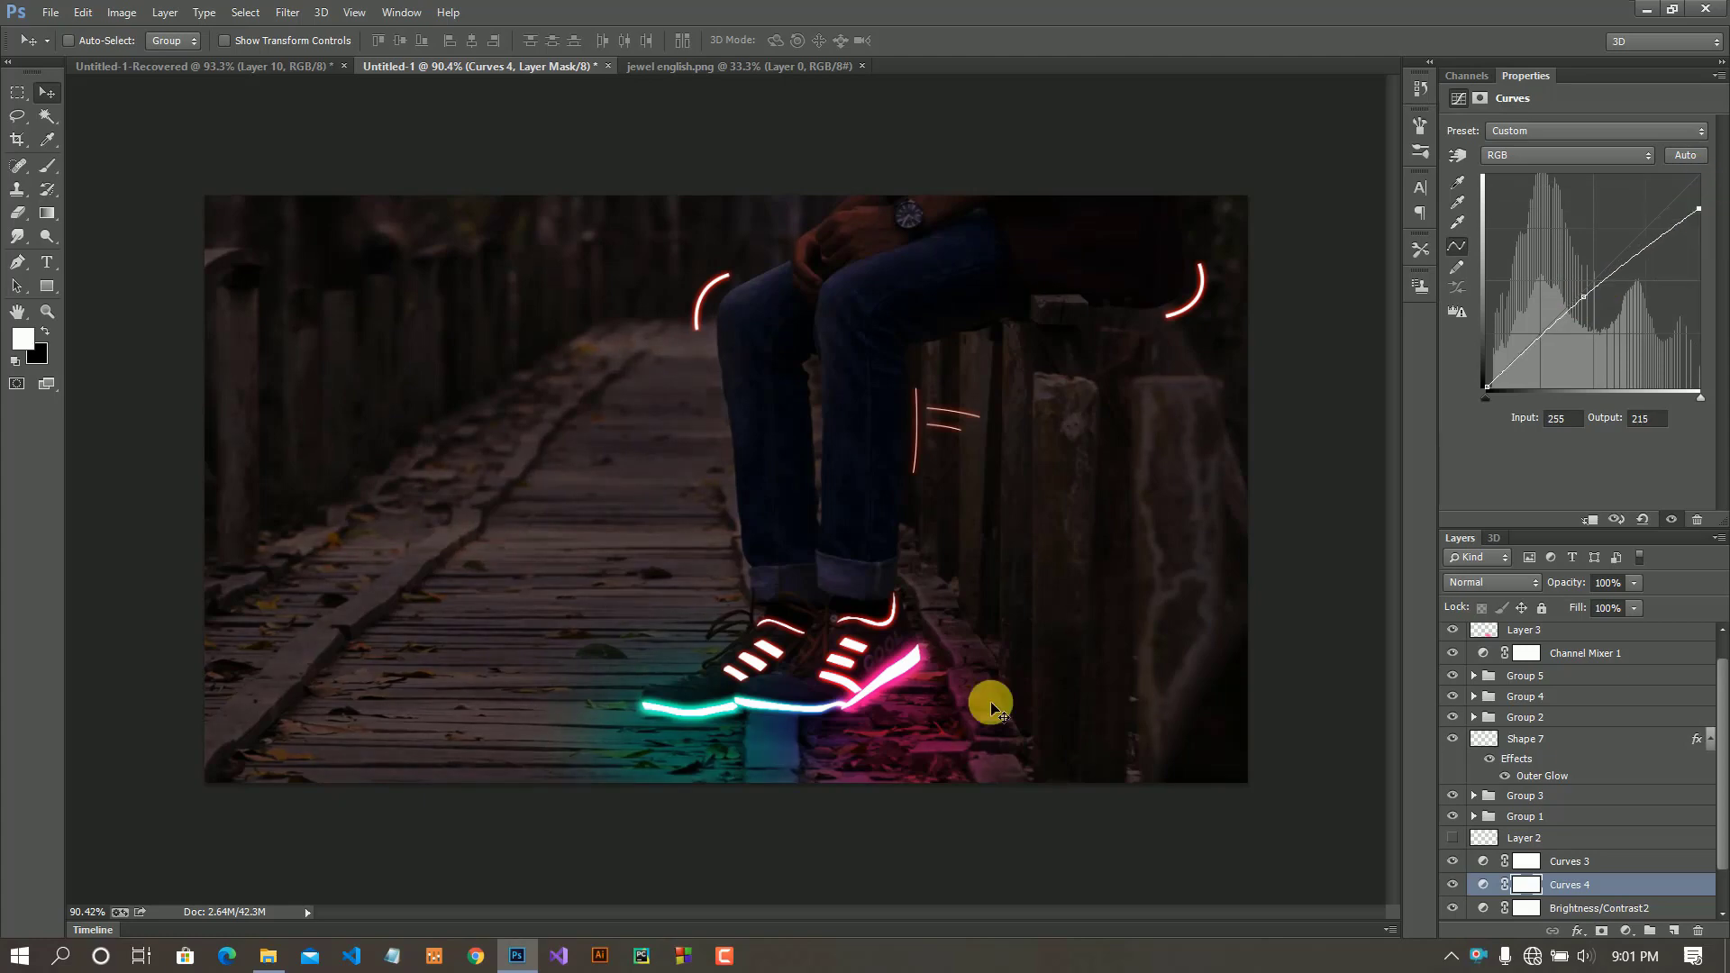
{"action": "key", "text": "ctrl+minus"}
{"action": "key", "text": "ctrl+minus"}
{"action": "key", "text": "ctrl+0"}
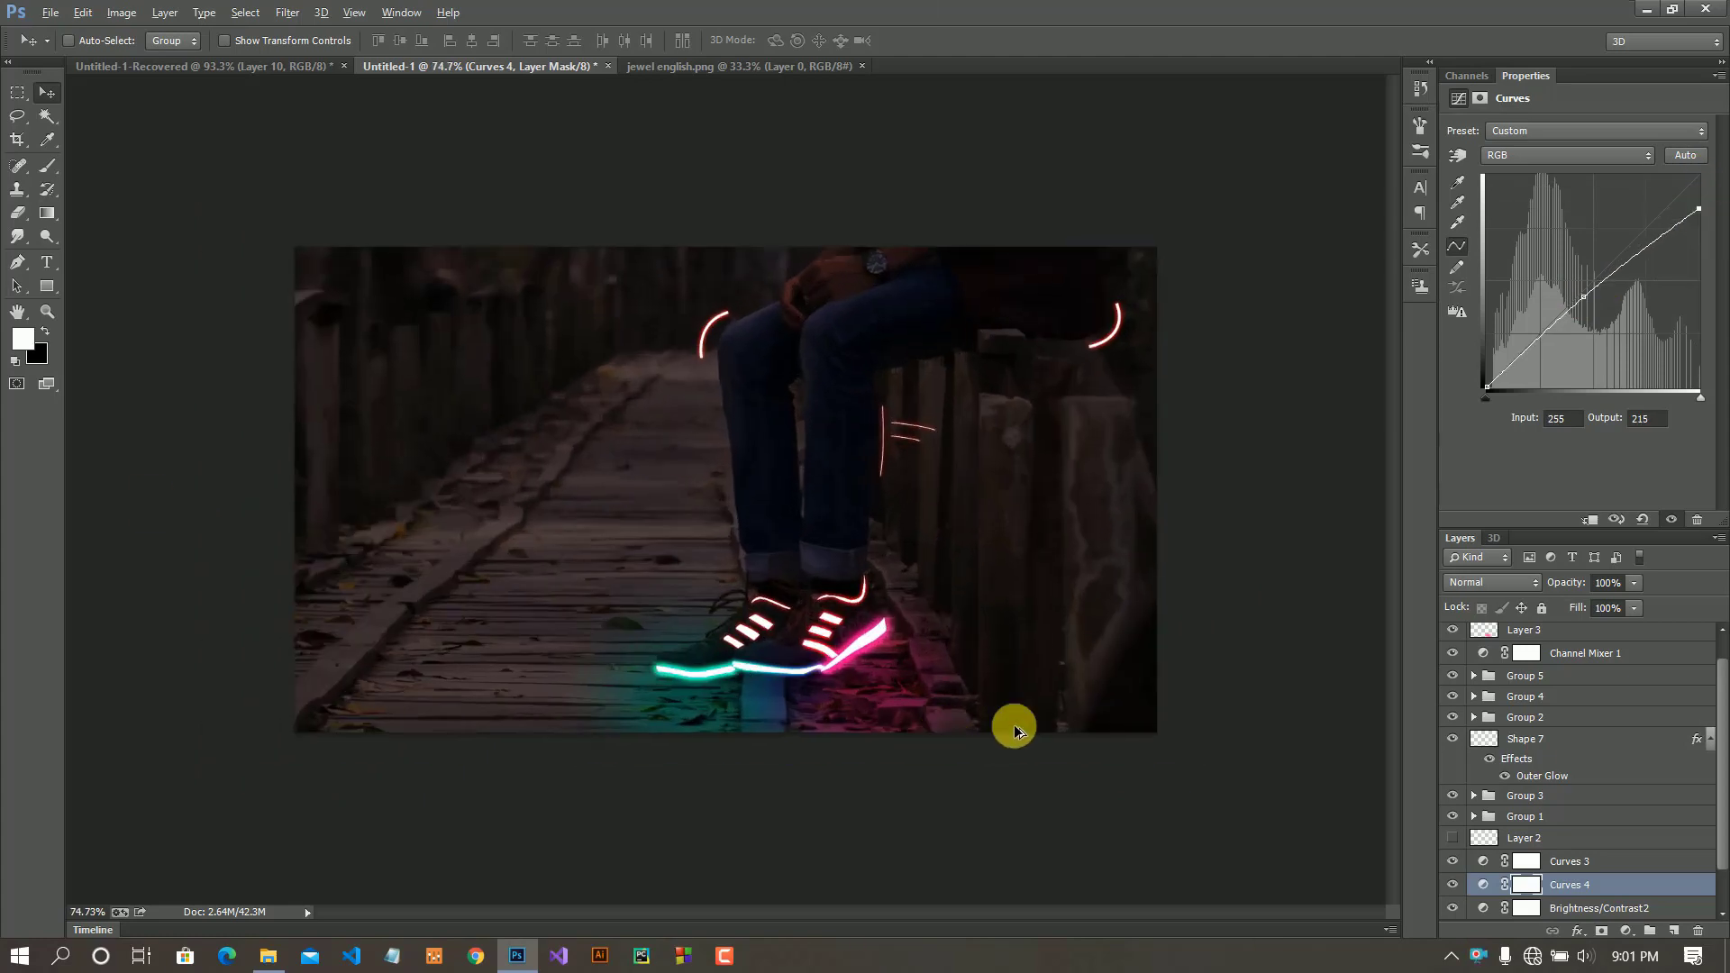
{"action": "scroll", "coordinate": [1591, 811], "scroll_direction": "up", "scroll_amount": 1}
- On Layer 3, set the paint colour to the bright pink sampled from the shoe glow for the railing
{"action": "left_click", "coordinate": [1536, 657]}
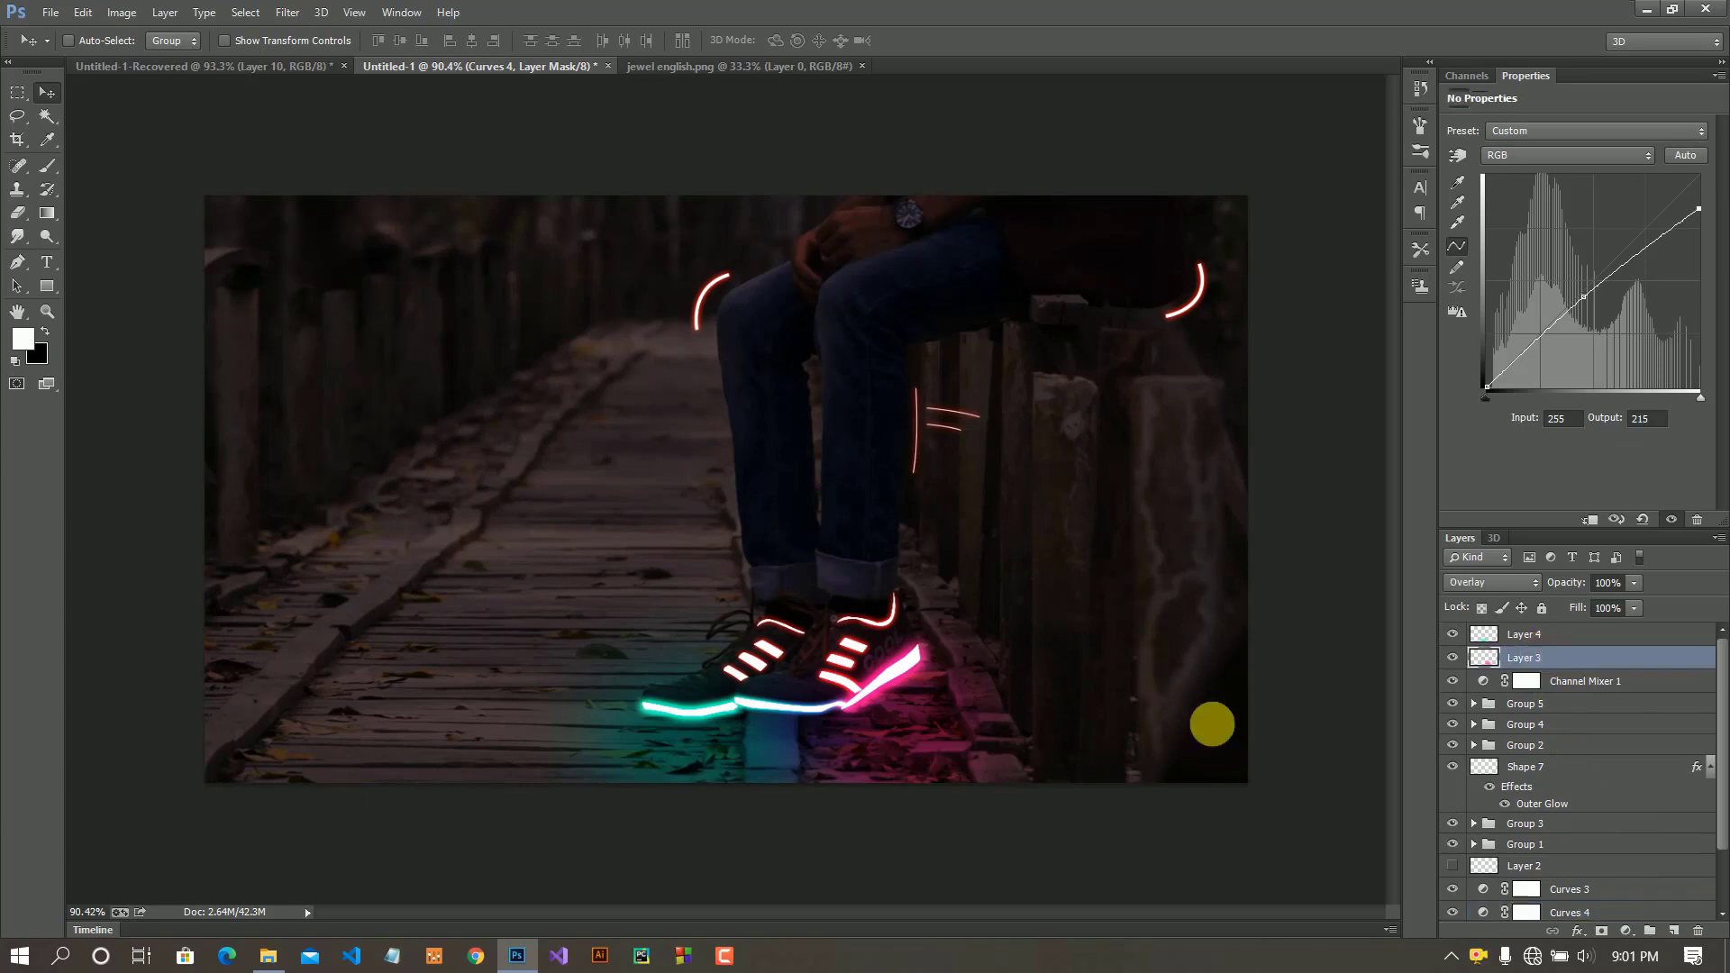
{"action": "left_click", "coordinate": [23, 339]}
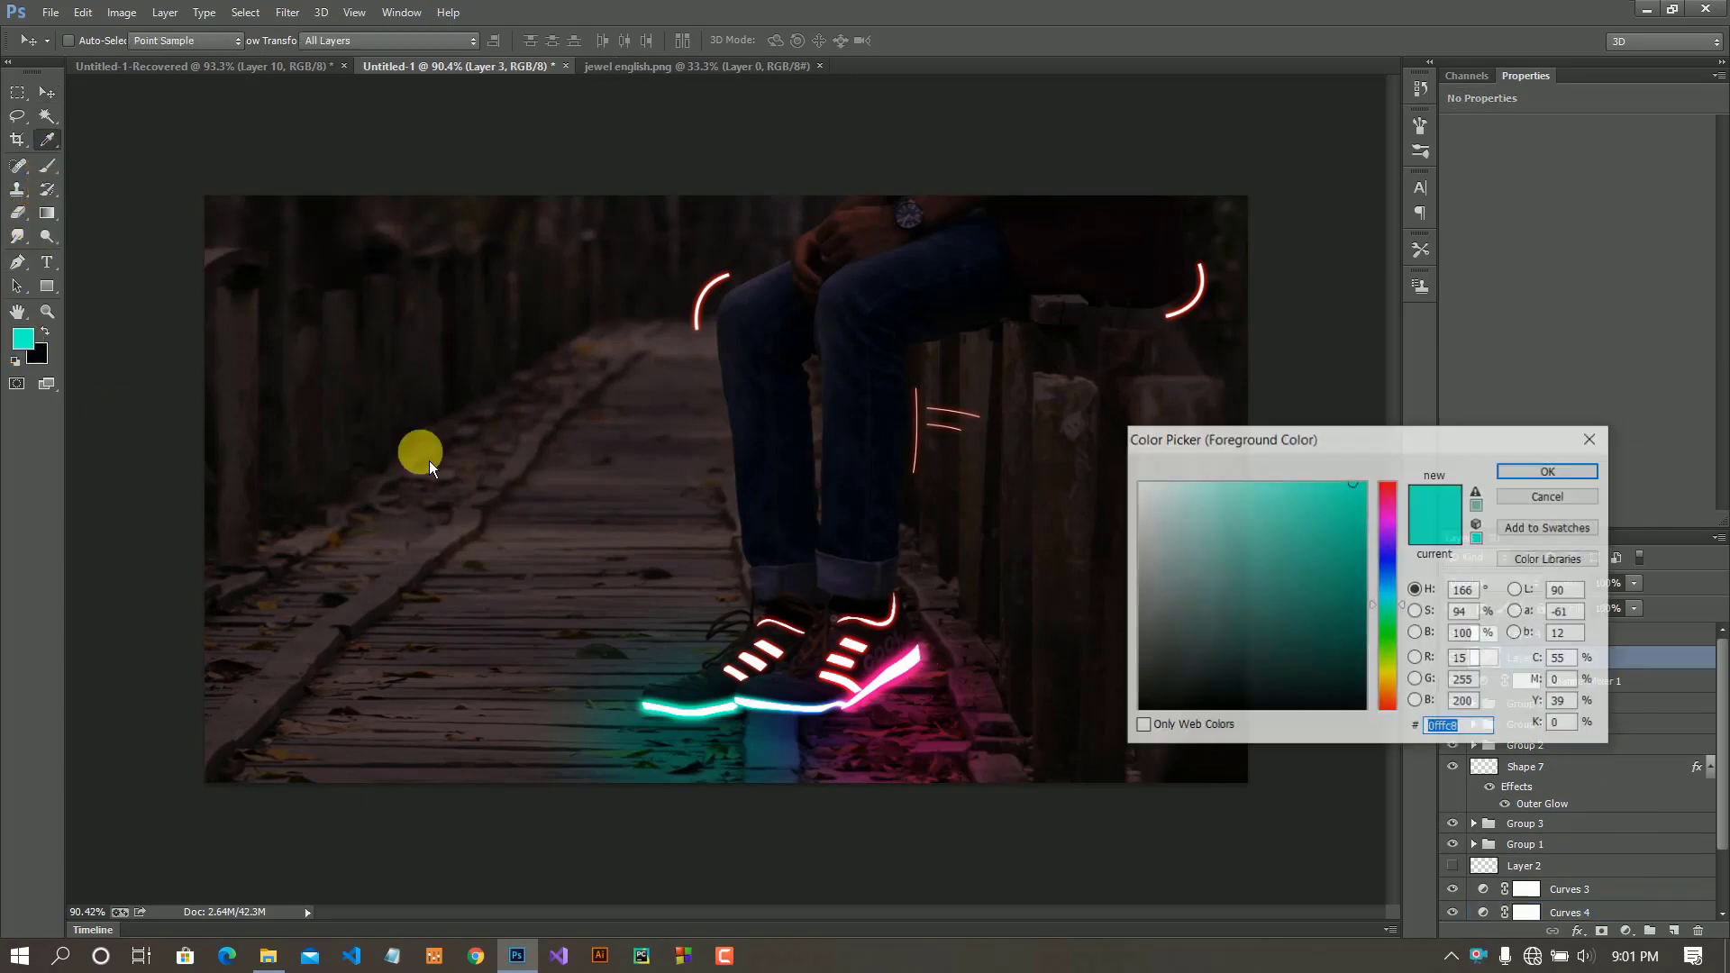
{"action": "left_click", "coordinate": [935, 684]}
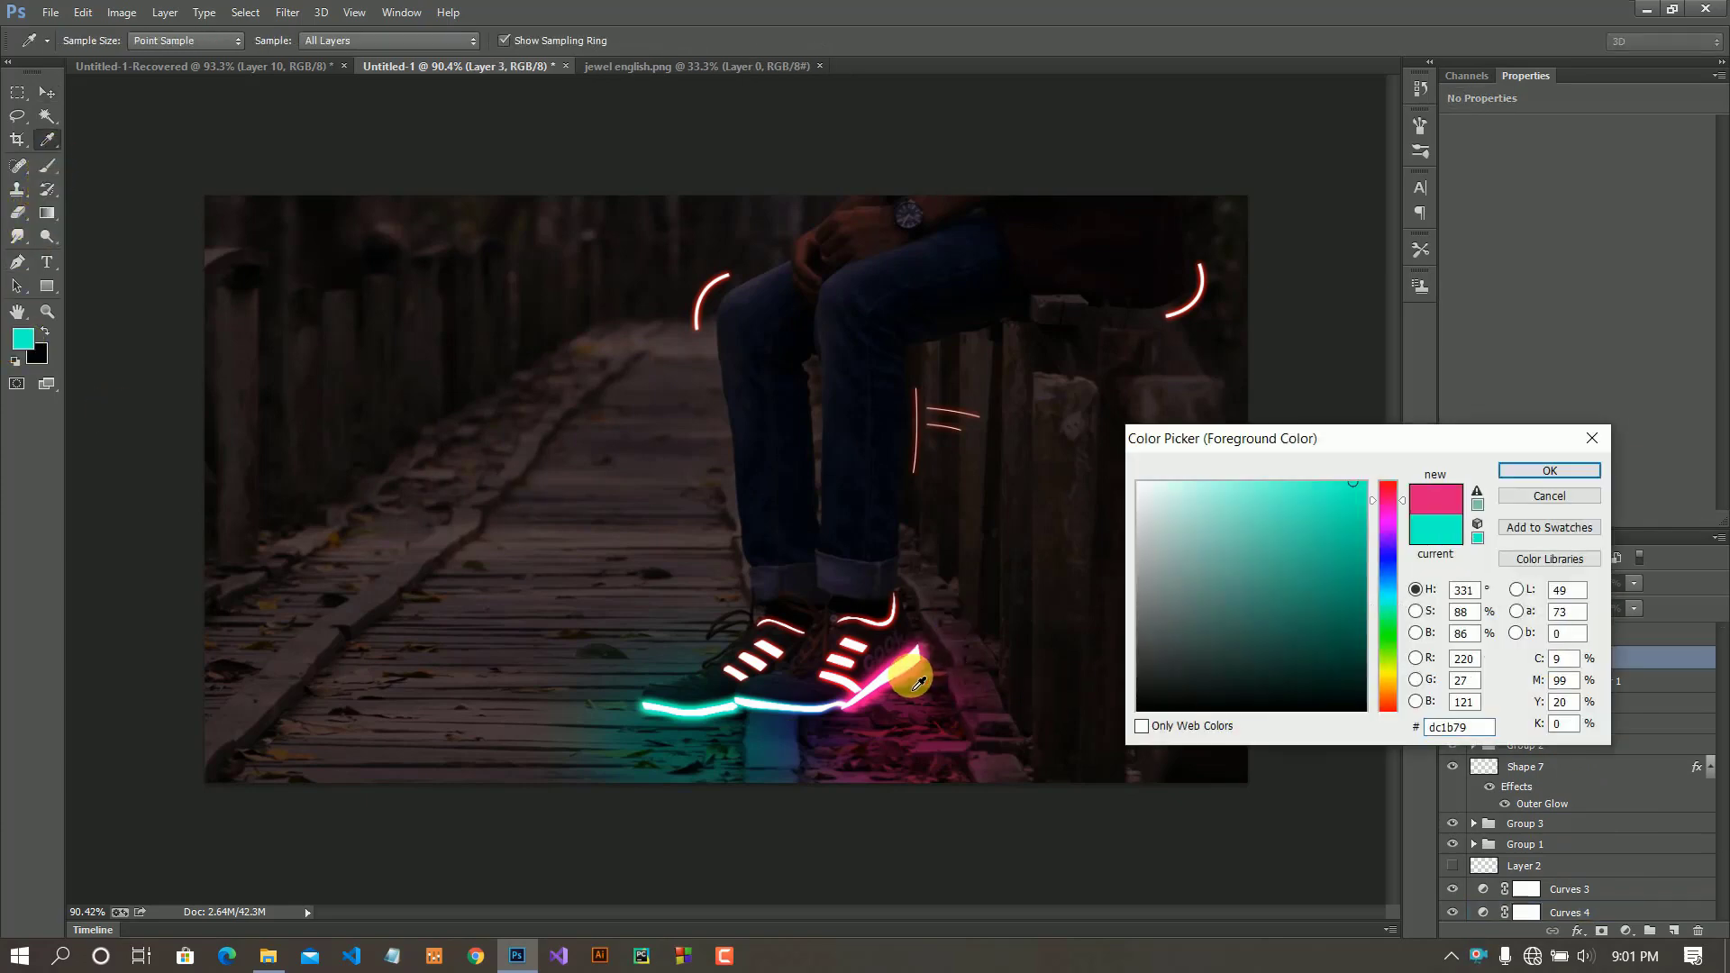
{"action": "left_click", "coordinate": [1523, 471]}
{"action": "left_click", "coordinate": [48, 165]}
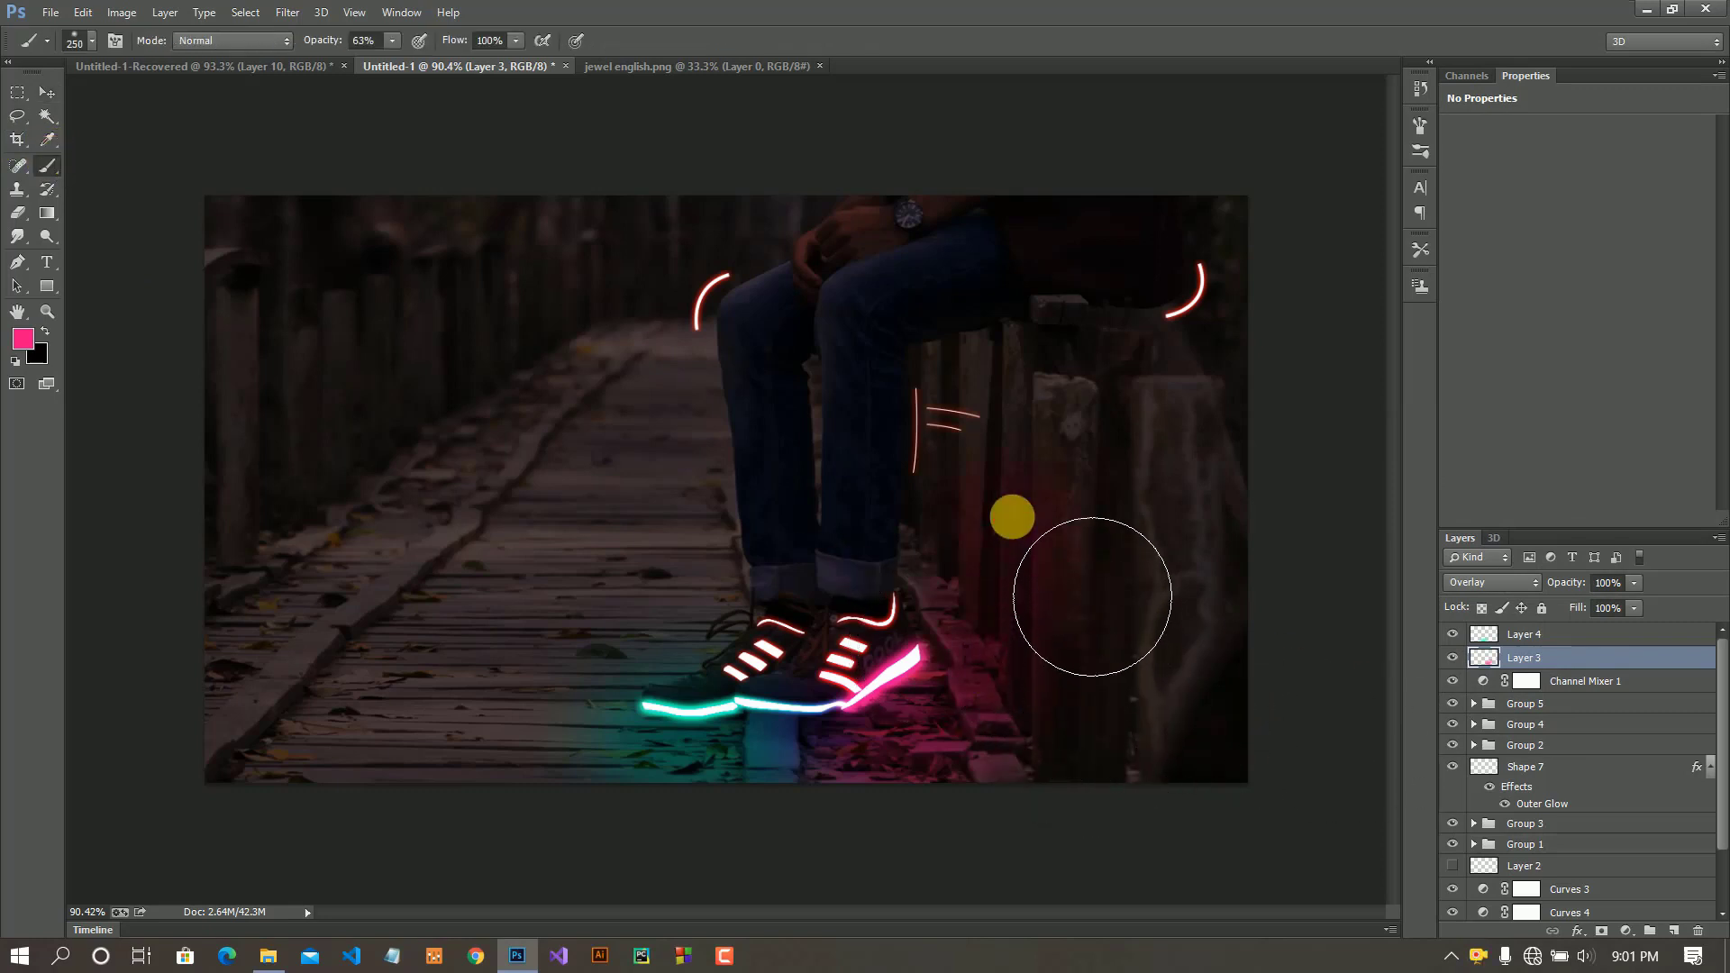
{"action": "key", "text": "ctrl+minus"}
{"action": "key", "text": "ctrl+plus"}
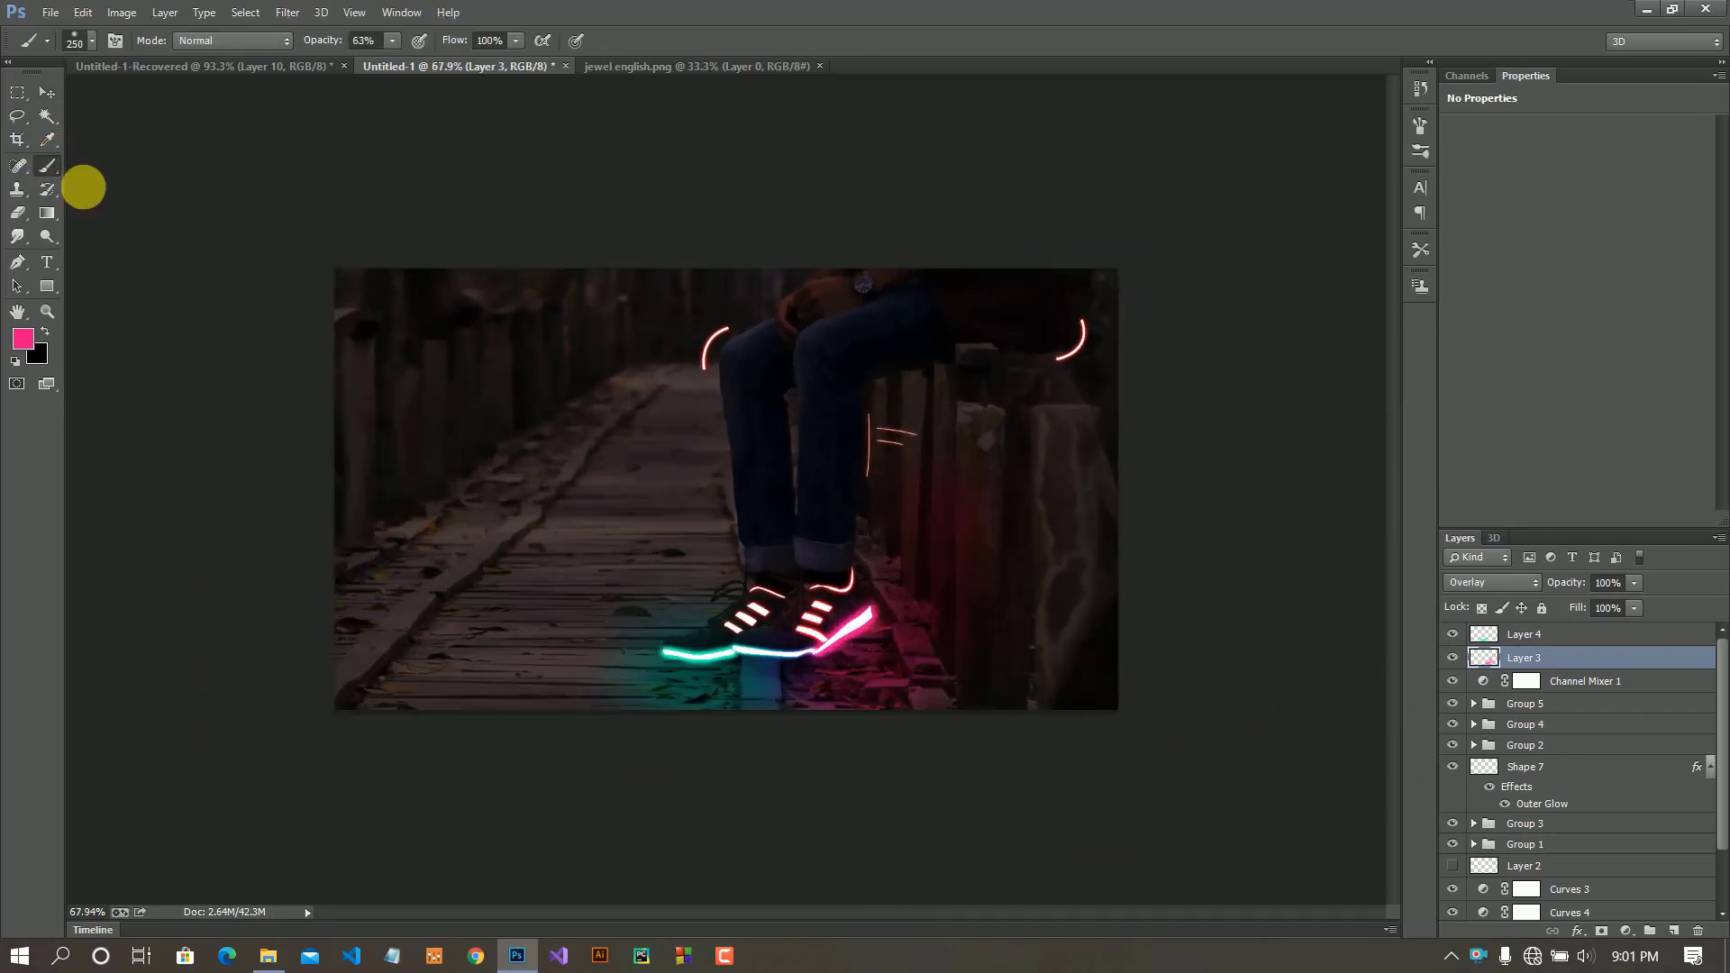
{"action": "left_click", "coordinate": [46, 97]}
- Bring the camera logo into Untitled-1, shrink it, and place it on the boardwalk left of the shoes
{"action": "left_click", "coordinate": [716, 66]}
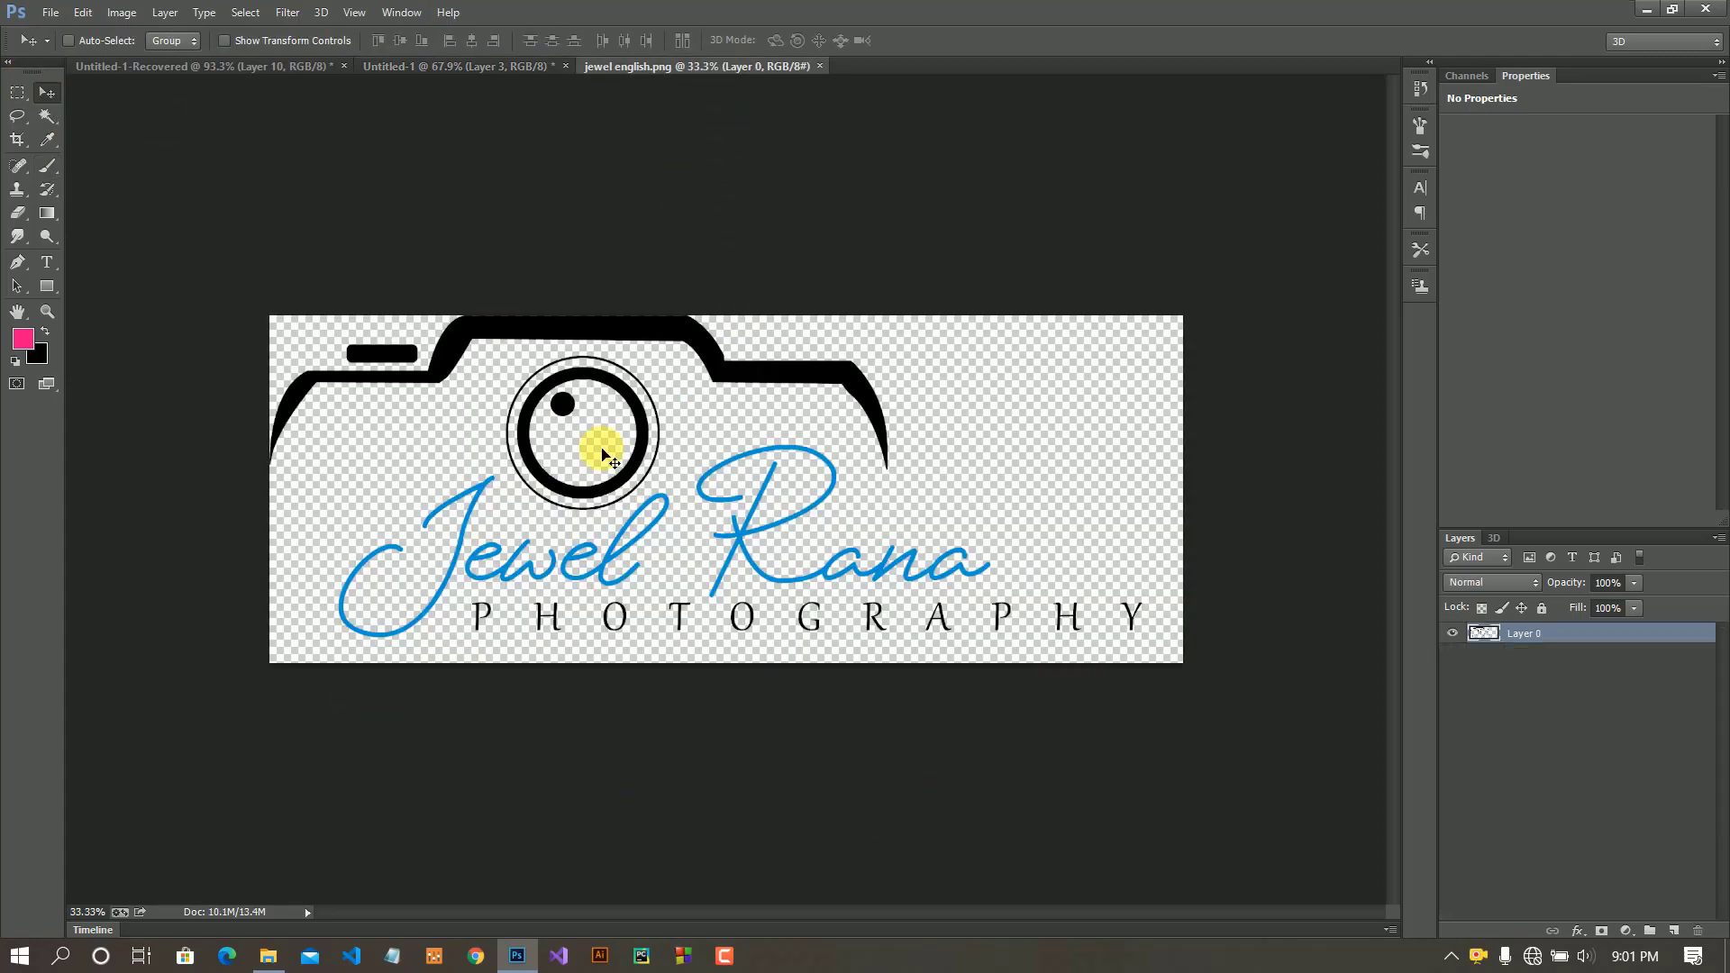
{"action": "left_click_drag", "start_coordinate": [628, 336], "coordinate": [554, 592]}
{"action": "key", "text": "ctrl+t"}
{"action": "key", "text": "ctrl+0"}
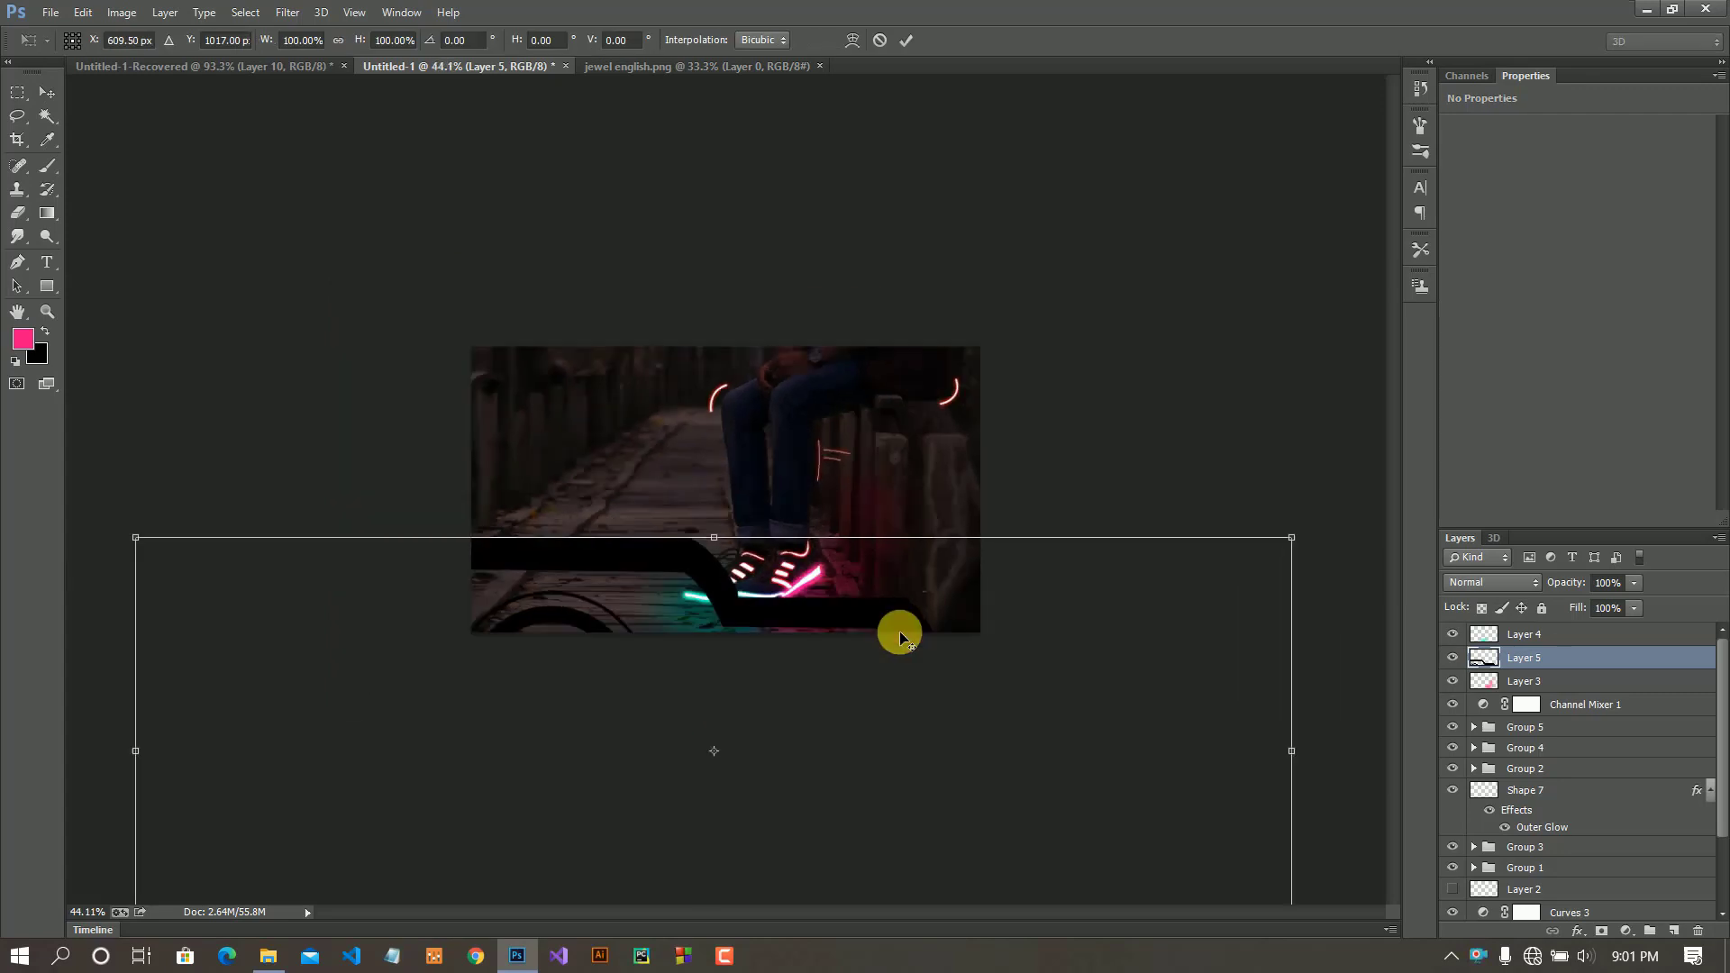
{"action": "left_click_drag", "start_coordinate": [1150, 526], "coordinate": [773, 706]}
{"action": "key", "text": "ctrl+plus"}
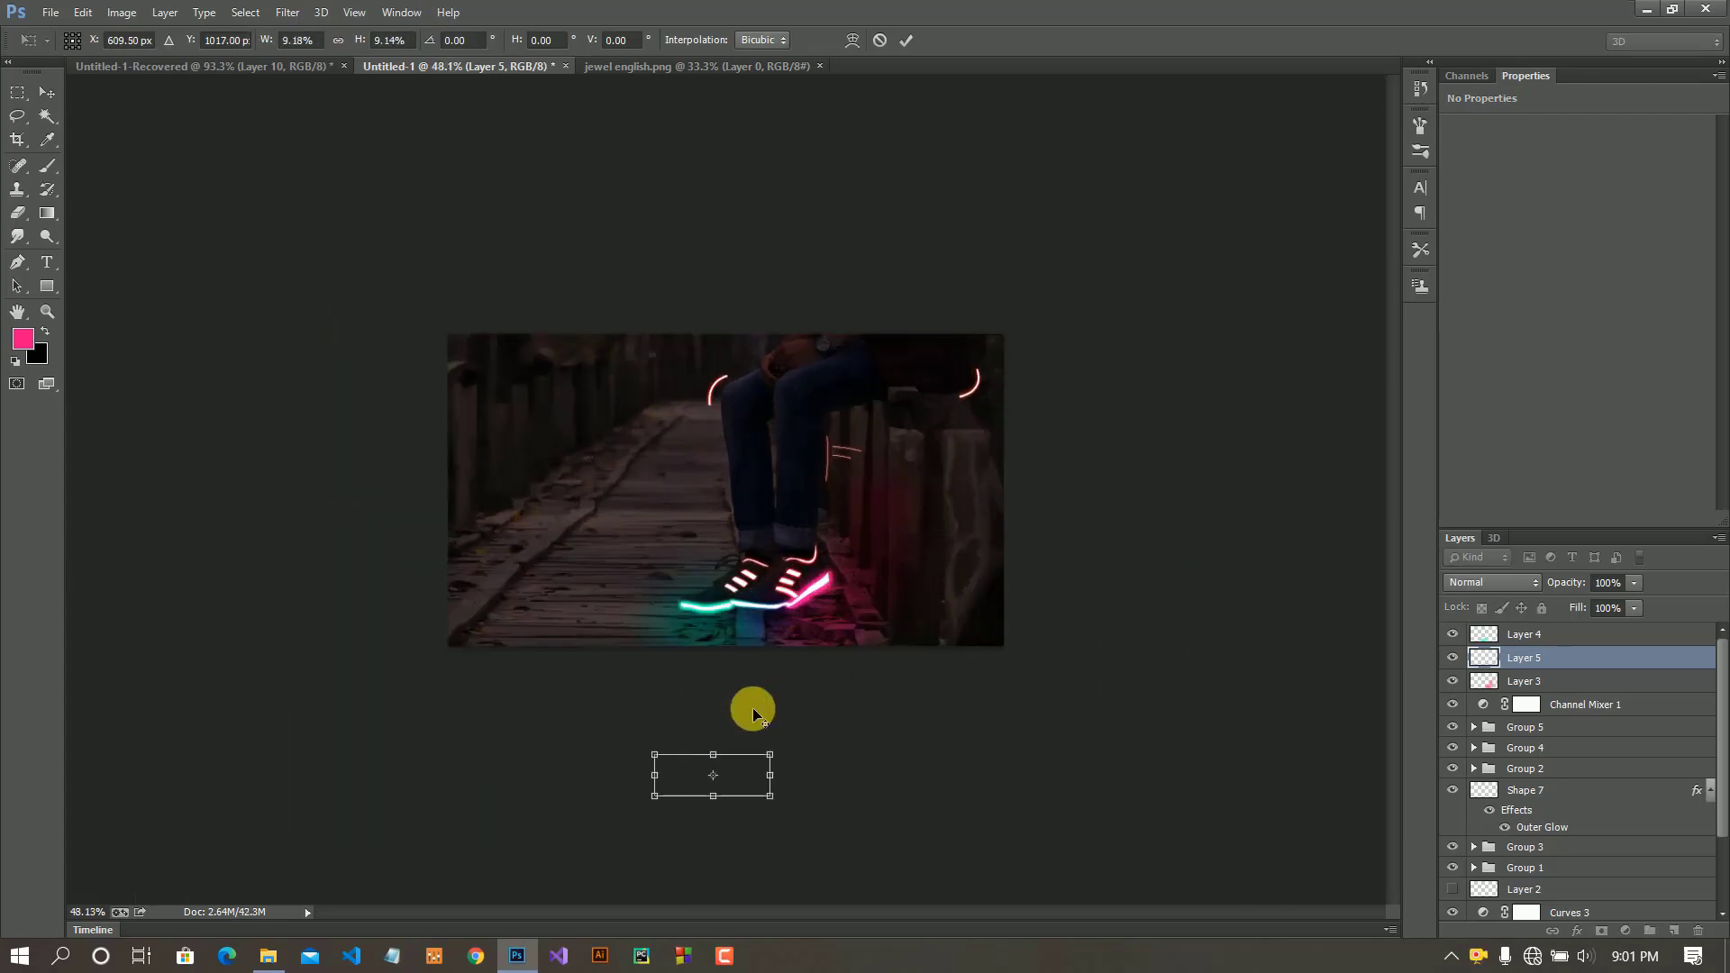
{"action": "left_click_drag", "start_coordinate": [699, 764], "coordinate": [633, 613]}
{"action": "left_click", "coordinate": [906, 40]}
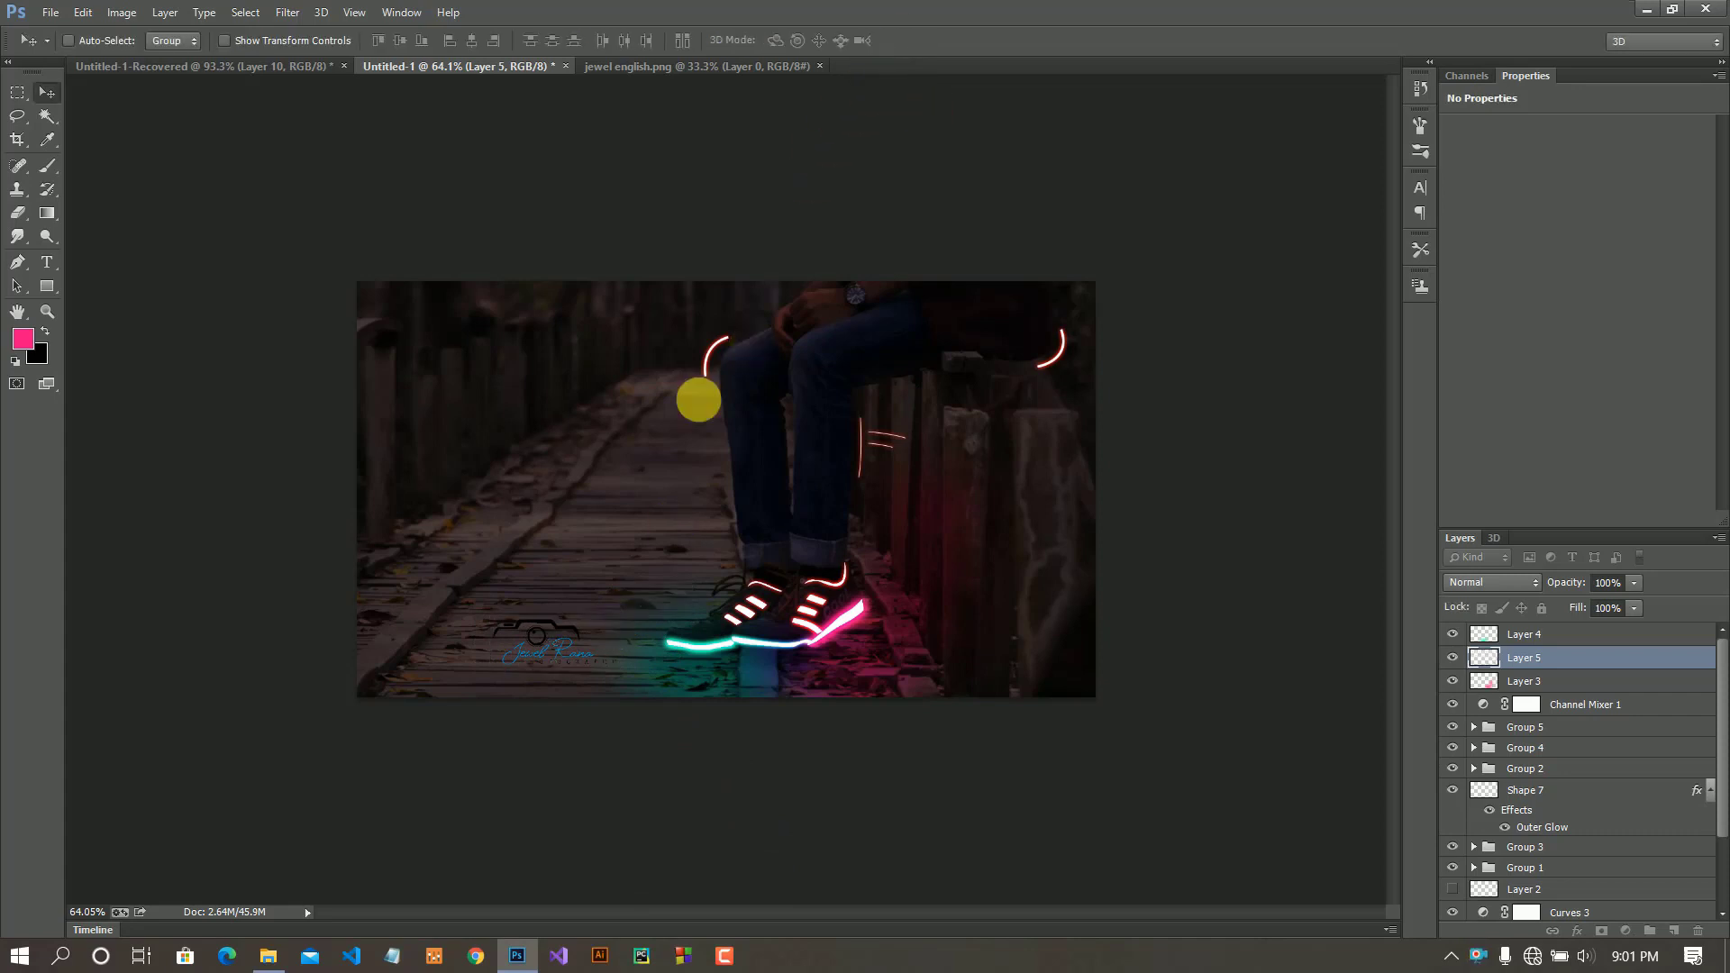
{"action": "scroll", "coordinate": [845, 718], "scroll_direction": "up", "scroll_amount": 1}
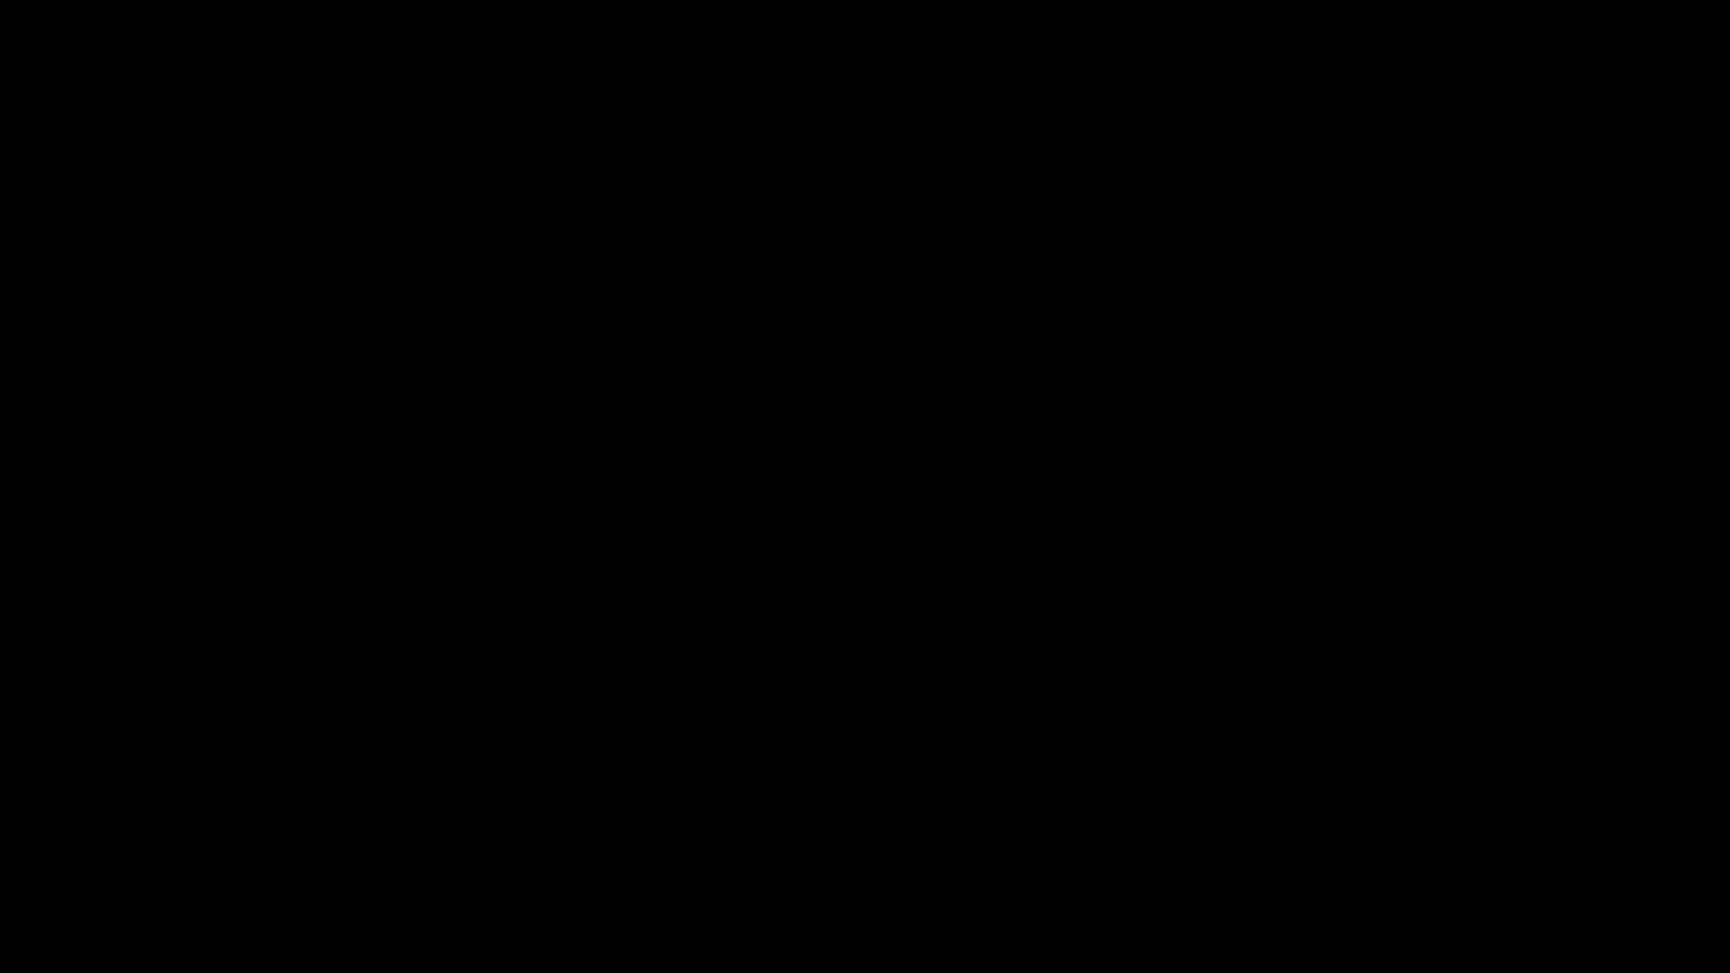